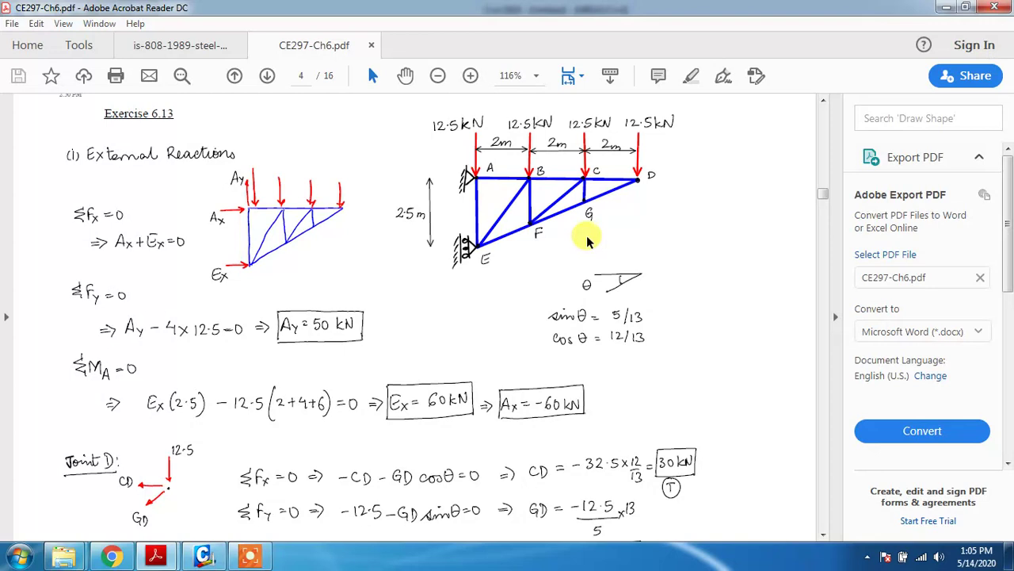
Dismiss the Google Earth crash notice and switch from the truss exercise PDF to midas Civil
click(955, 9)
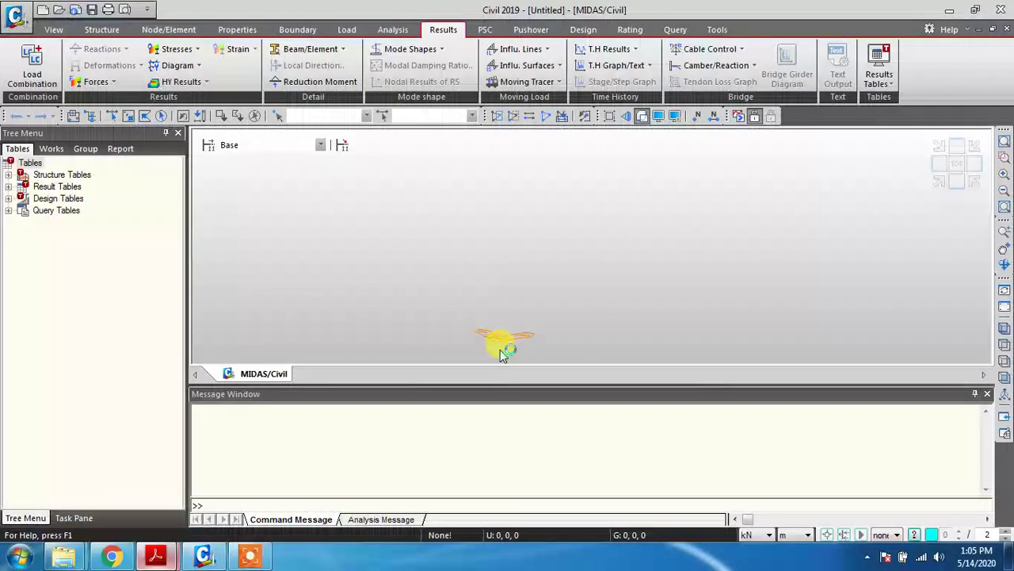
key(alt+Tab)
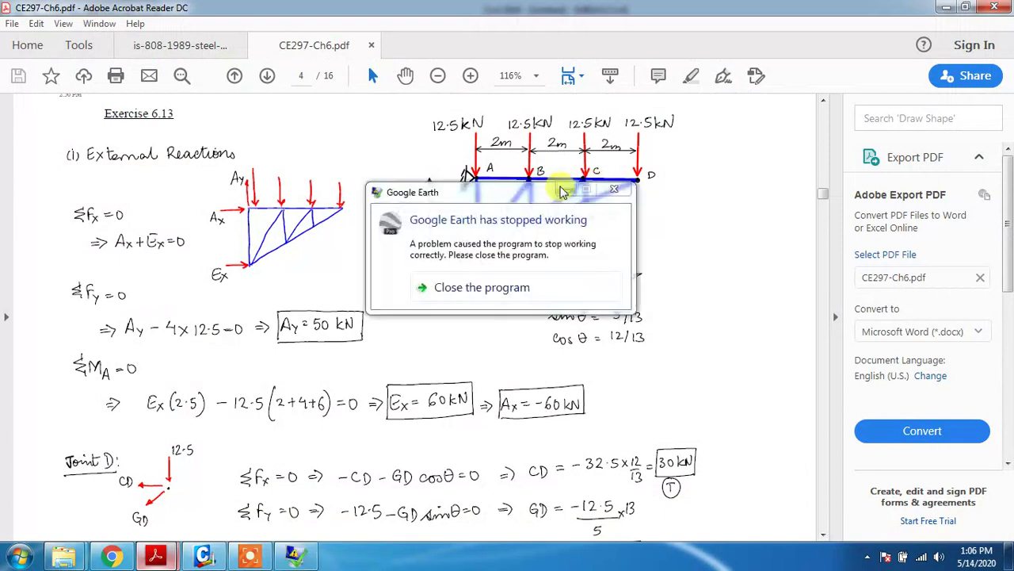
key(Return)
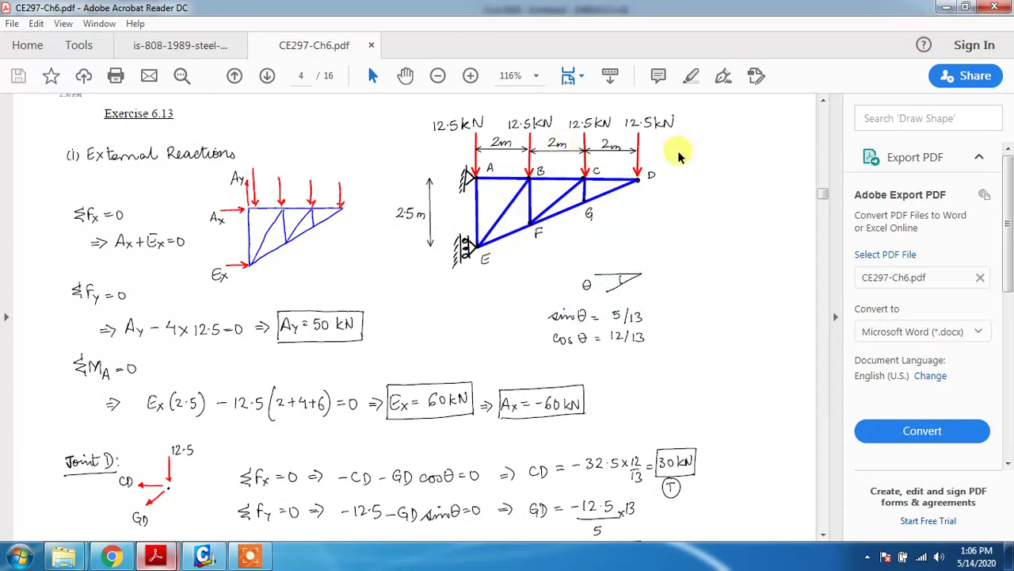
click(942, 7)
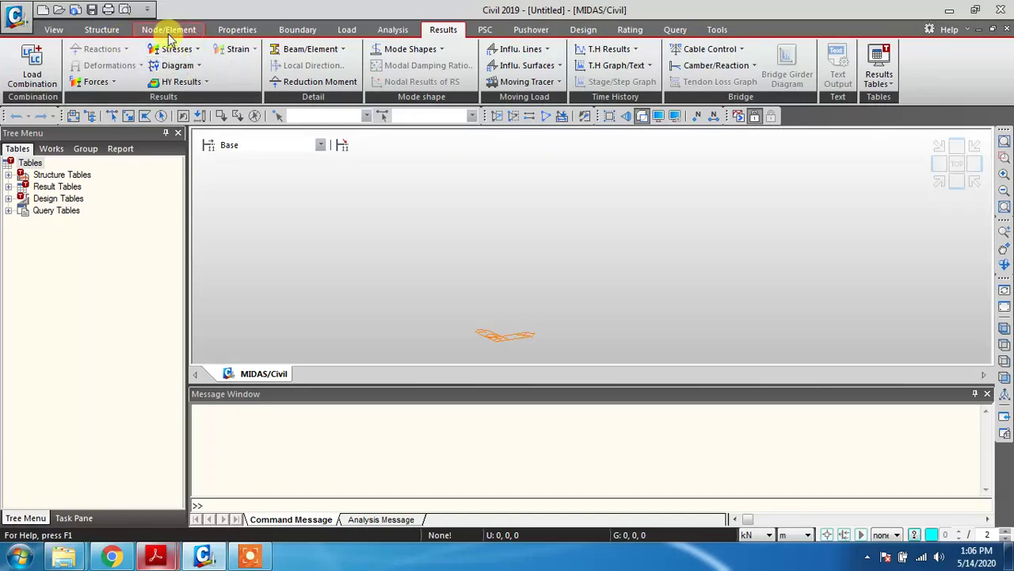
Start a new steel material with ID 1 and name it Element
click(245, 33)
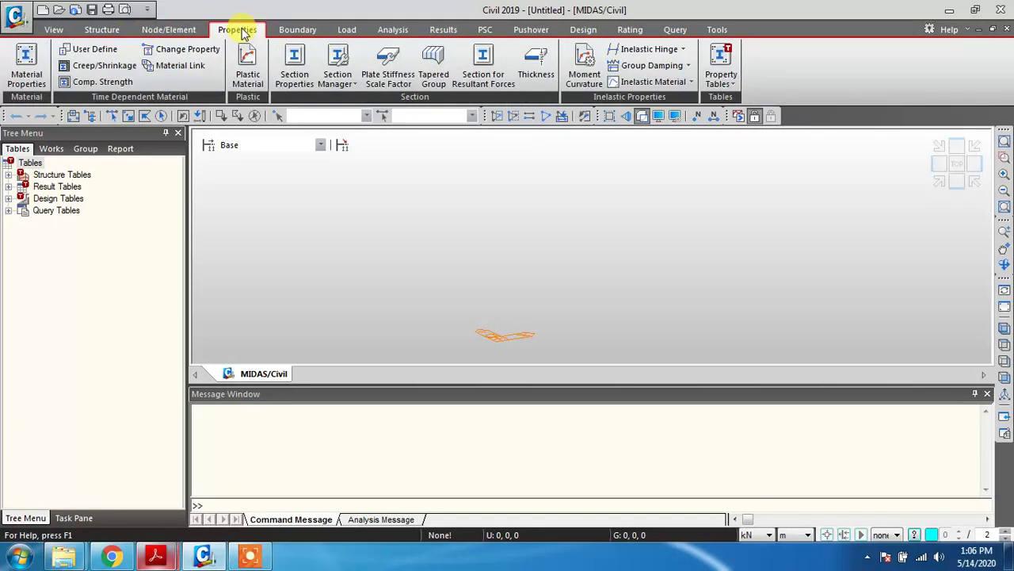
click(32, 68)
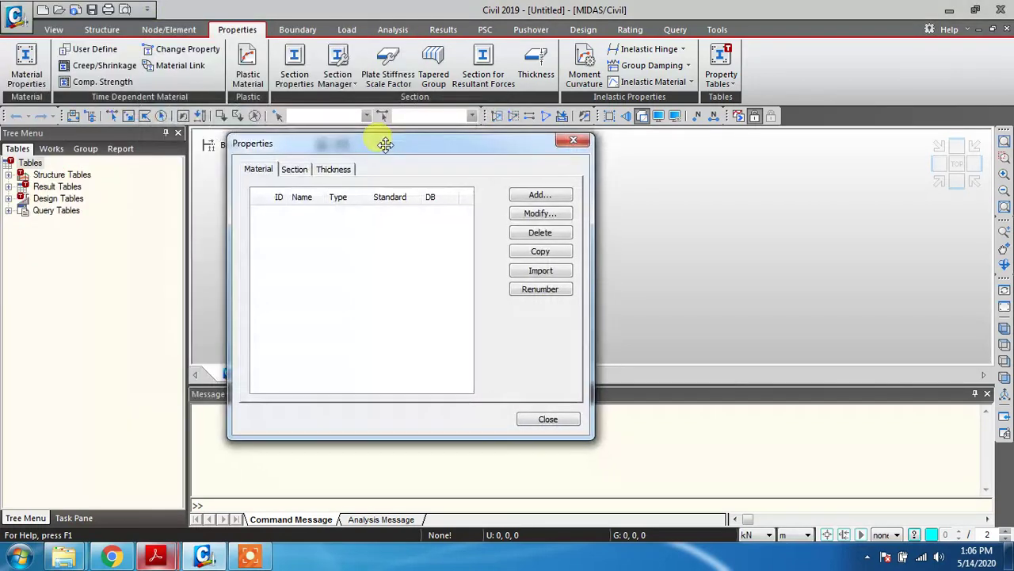
click(539, 195)
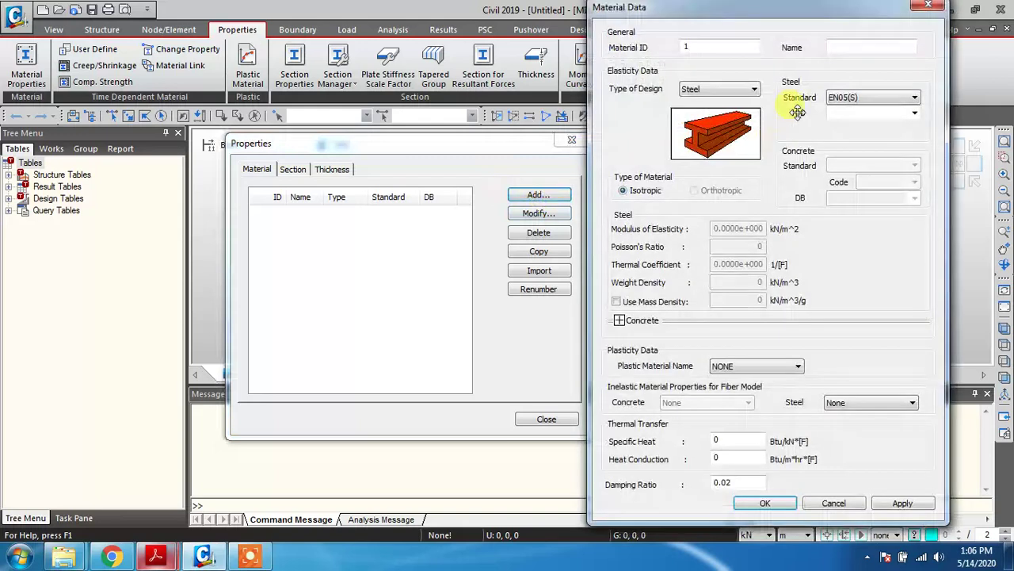
click(847, 98)
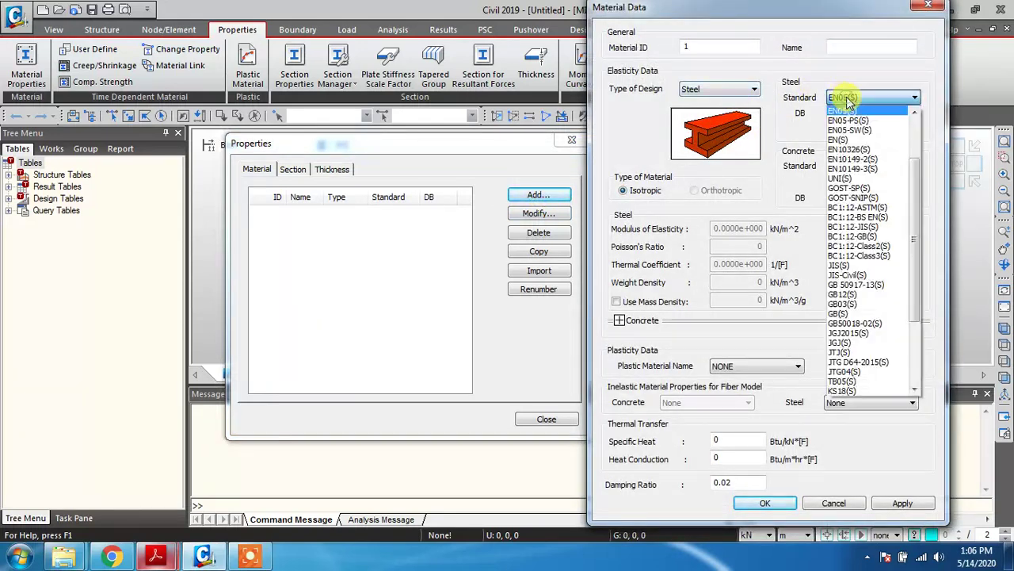
click(849, 46)
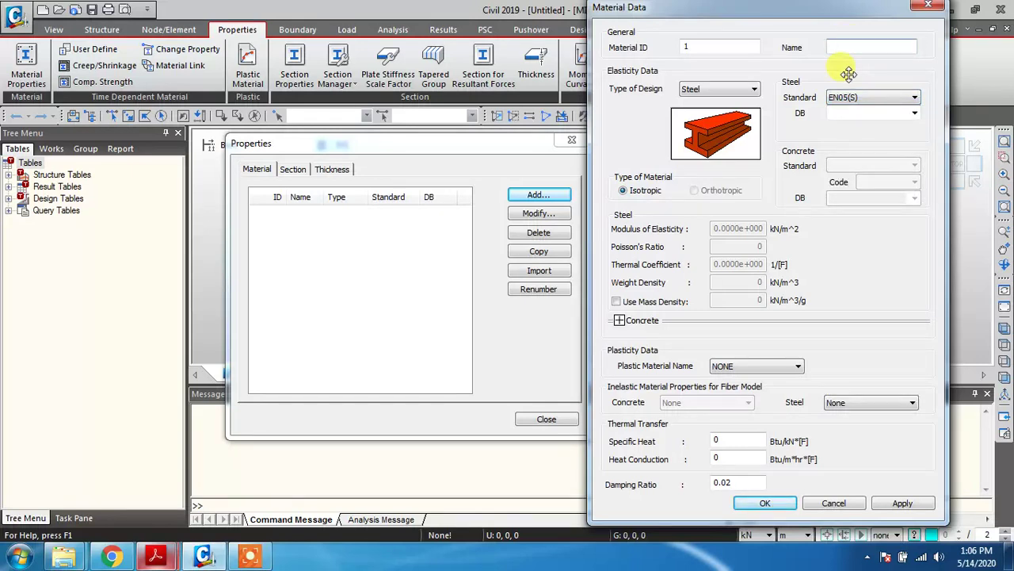
text(Element)
Assign the IS(S) standard and grade E410 to the Element material and add it to the material list
click(872, 97)
scroll(884, 332, down, 4)
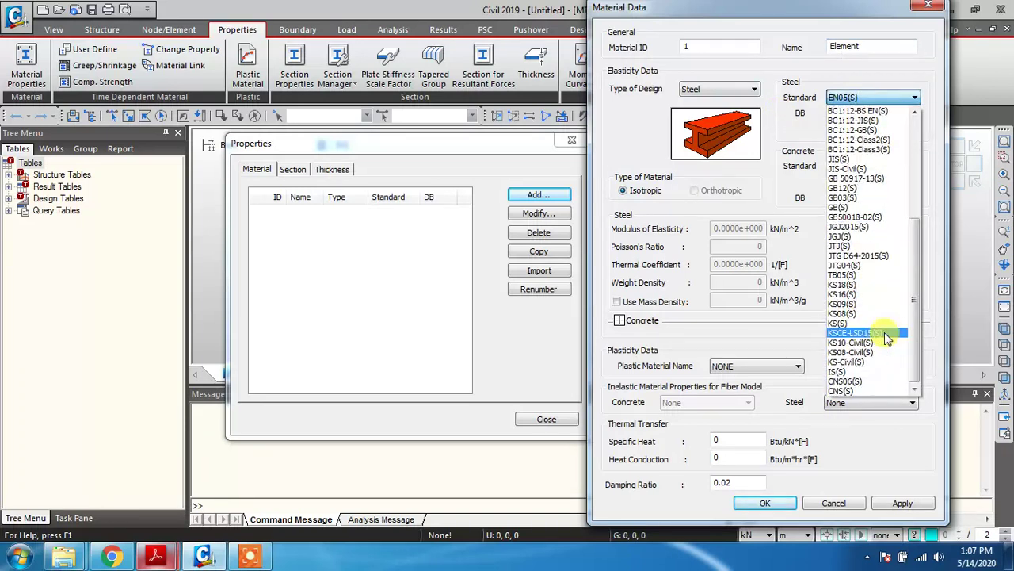
click(873, 371)
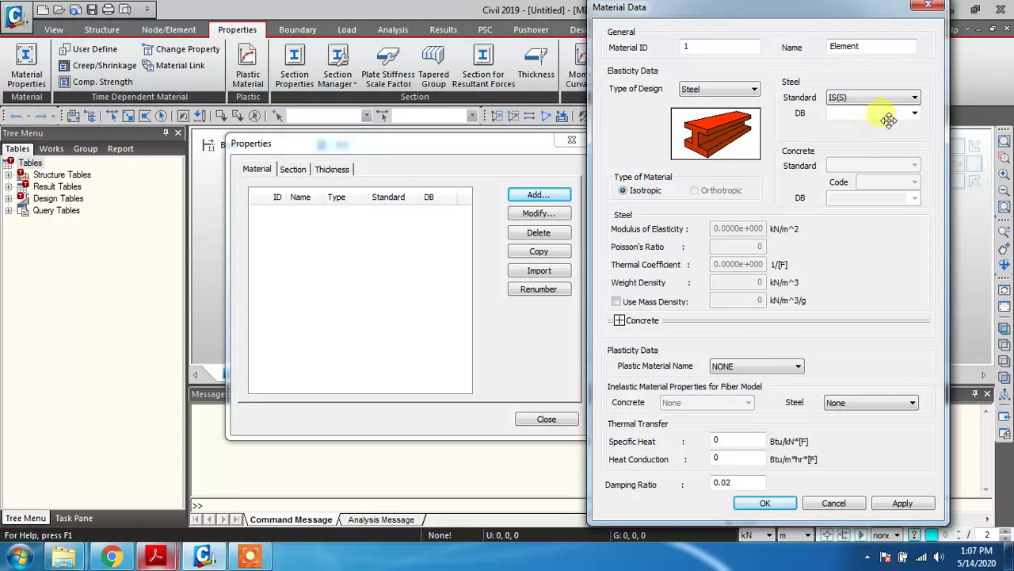
click(913, 112)
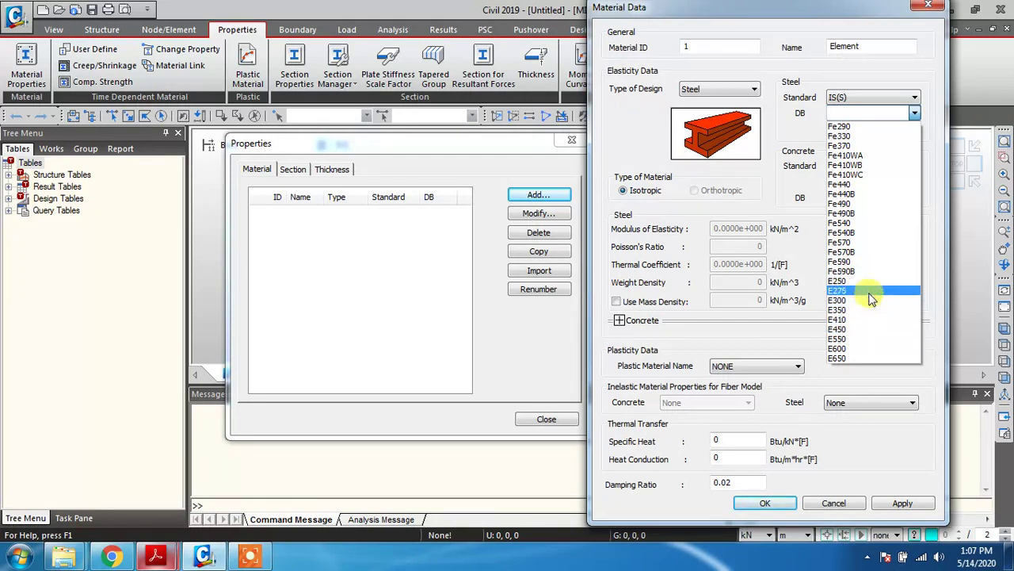
click(866, 318)
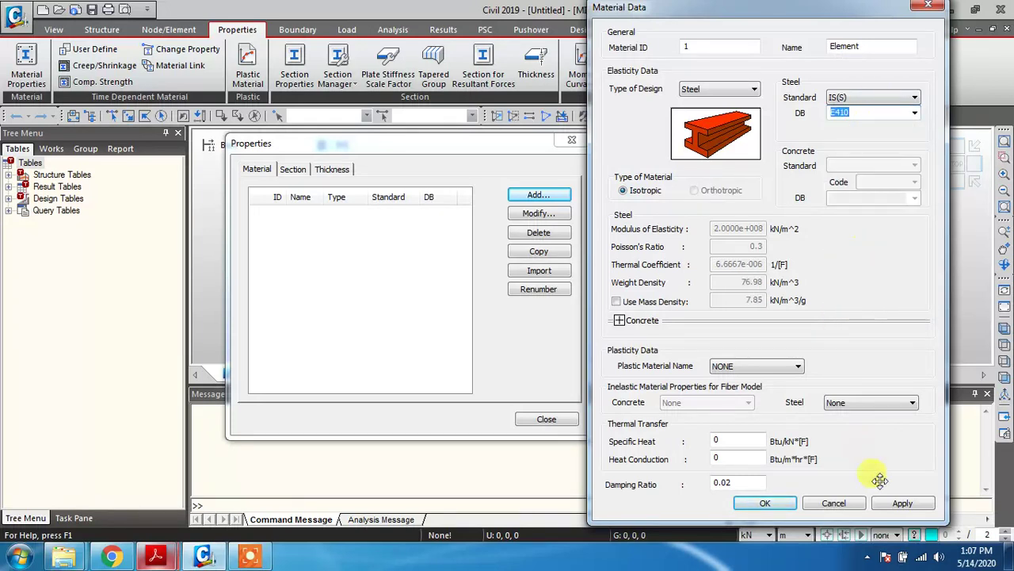
click(894, 504)
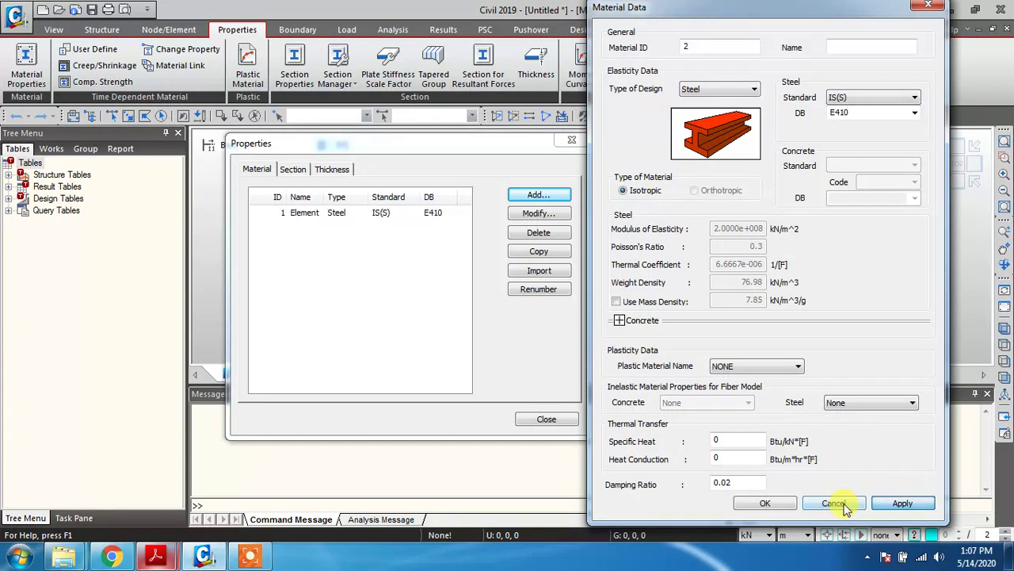
click(836, 504)
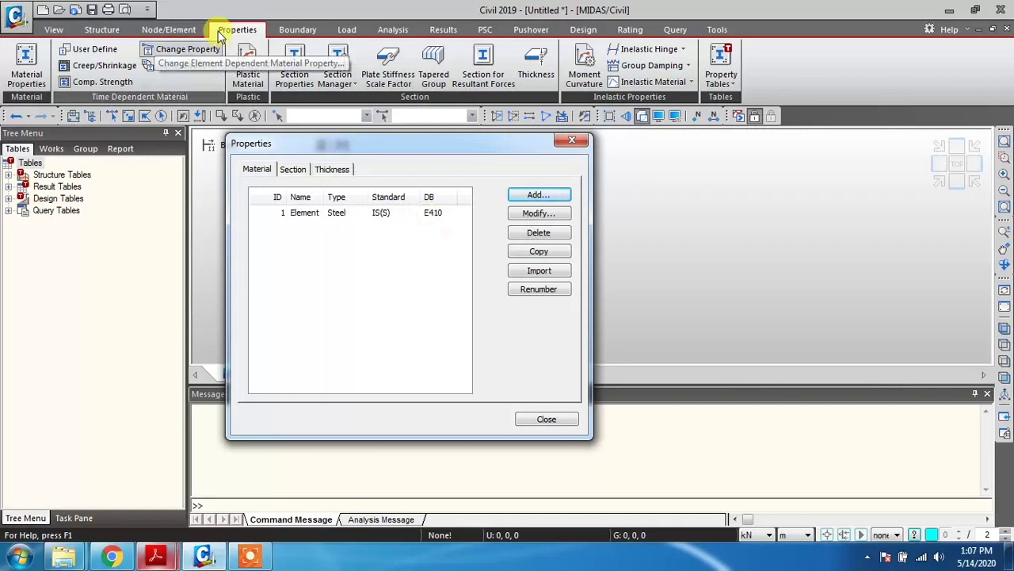
Start a new I-Section with ID 1 and name it Truss
click(299, 77)
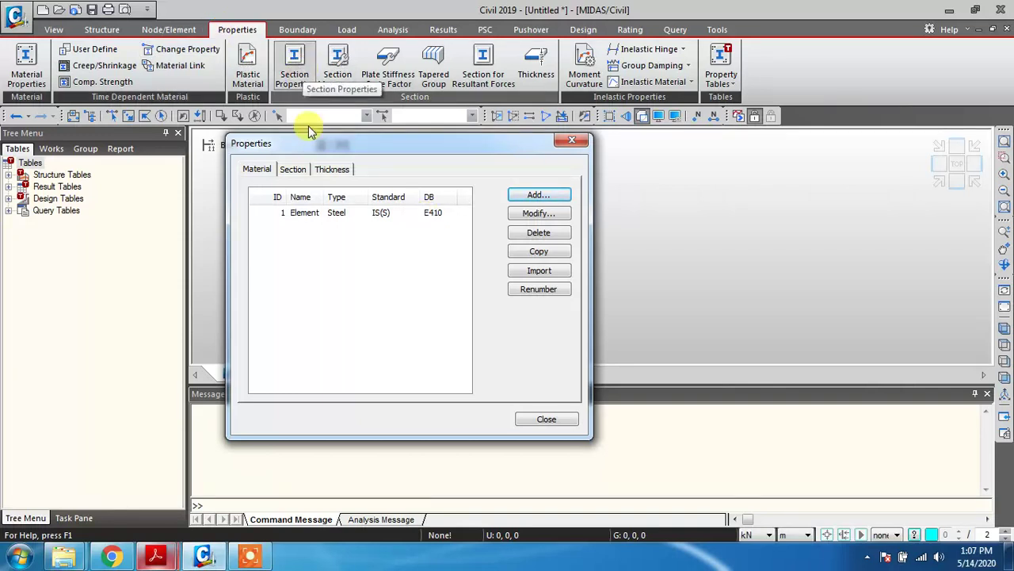
click(293, 169)
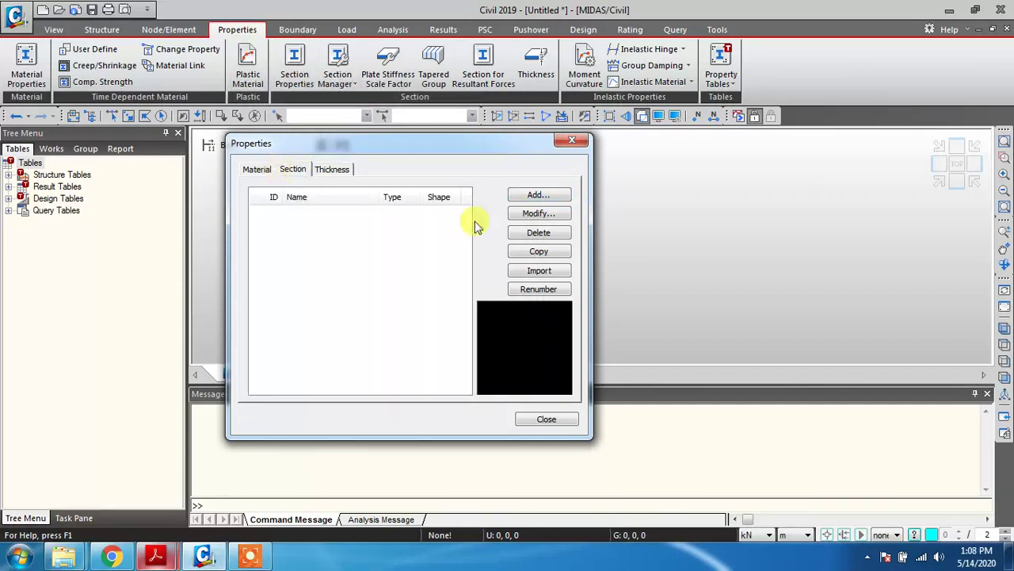
click(539, 195)
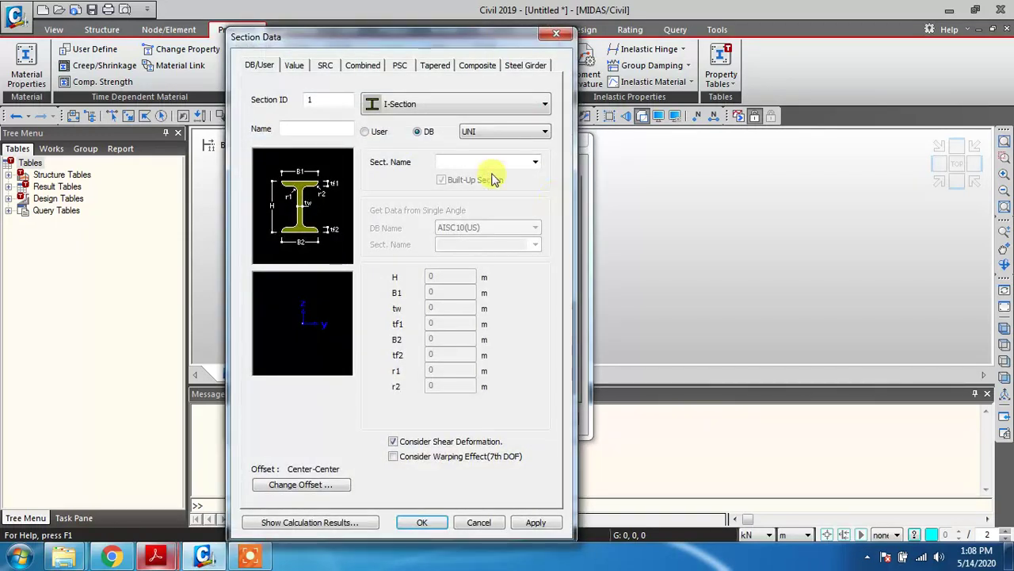
click(325, 131)
text(BEam)
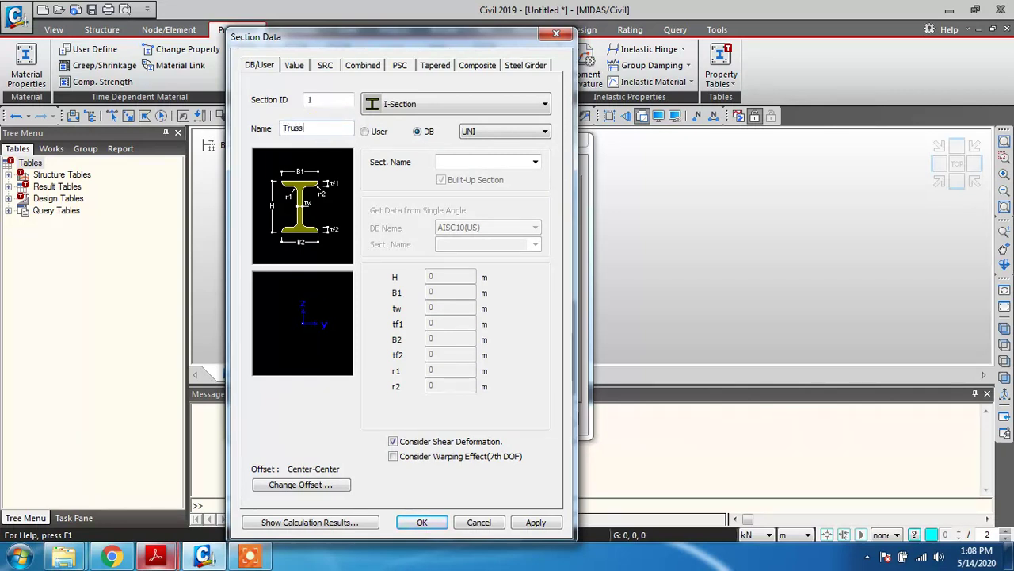
click(539, 106)
click(538, 109)
click(535, 162)
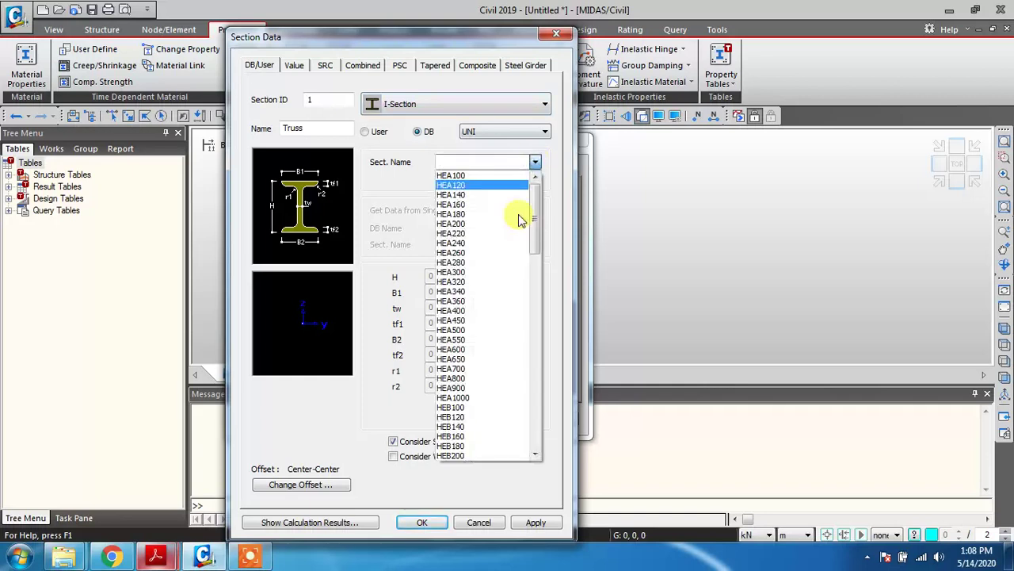
click(537, 162)
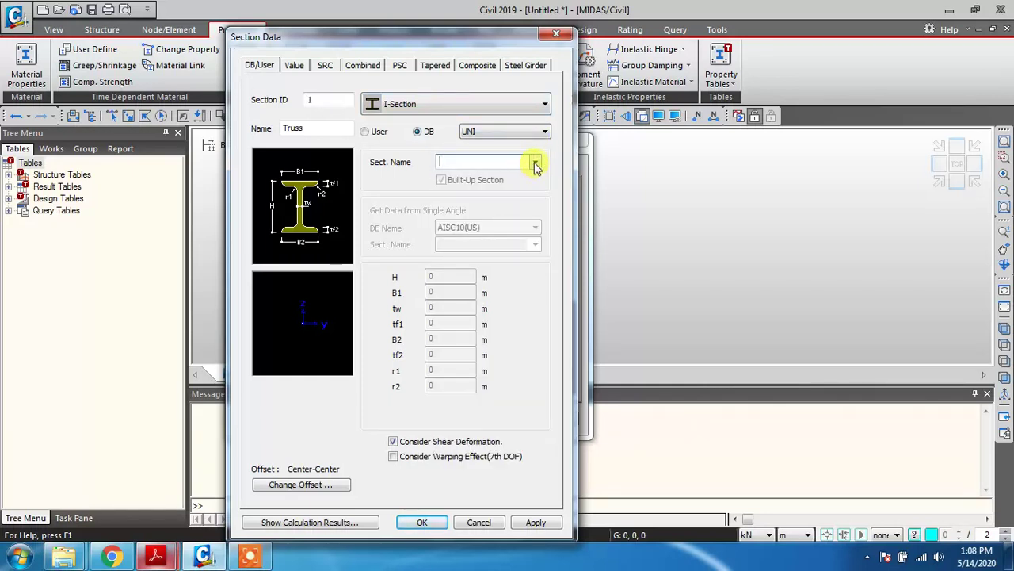
click(536, 163)
scroll(523, 225, down, 4)
scroll(529, 194, up, 4)
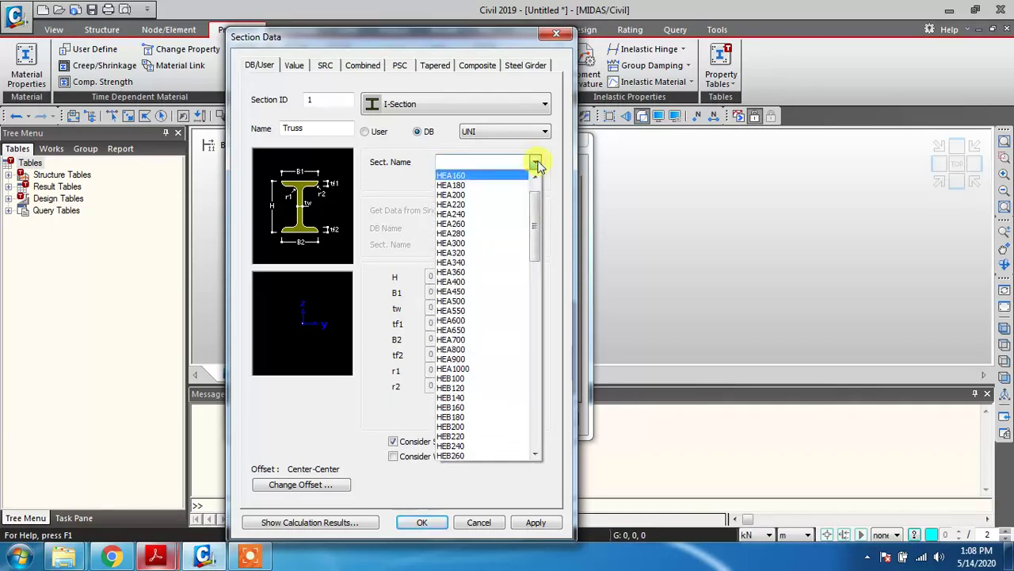
click(535, 163)
Set the Truss section's database to IS808 and choose the ISMB 200 profile
click(544, 131)
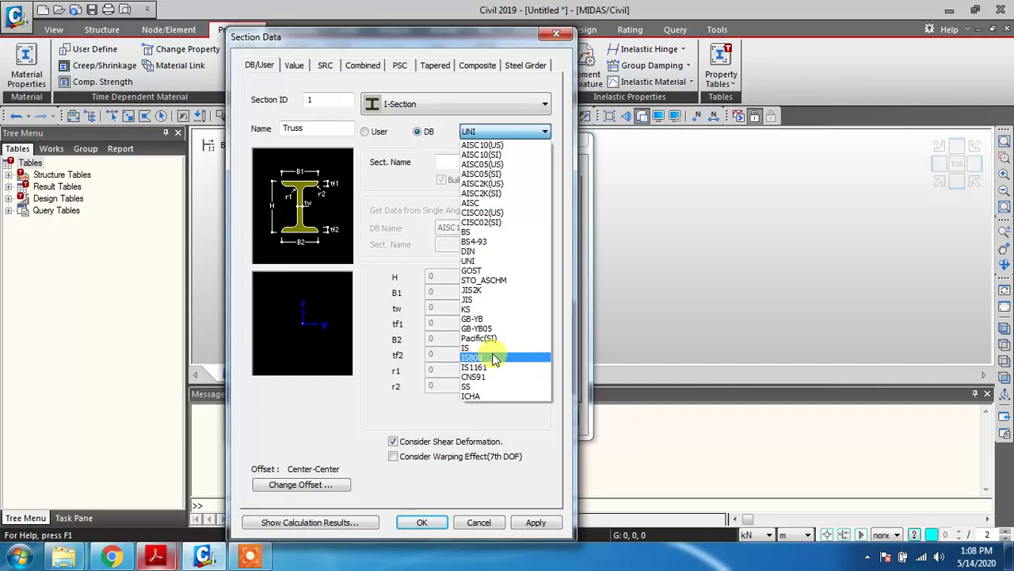
click(504, 358)
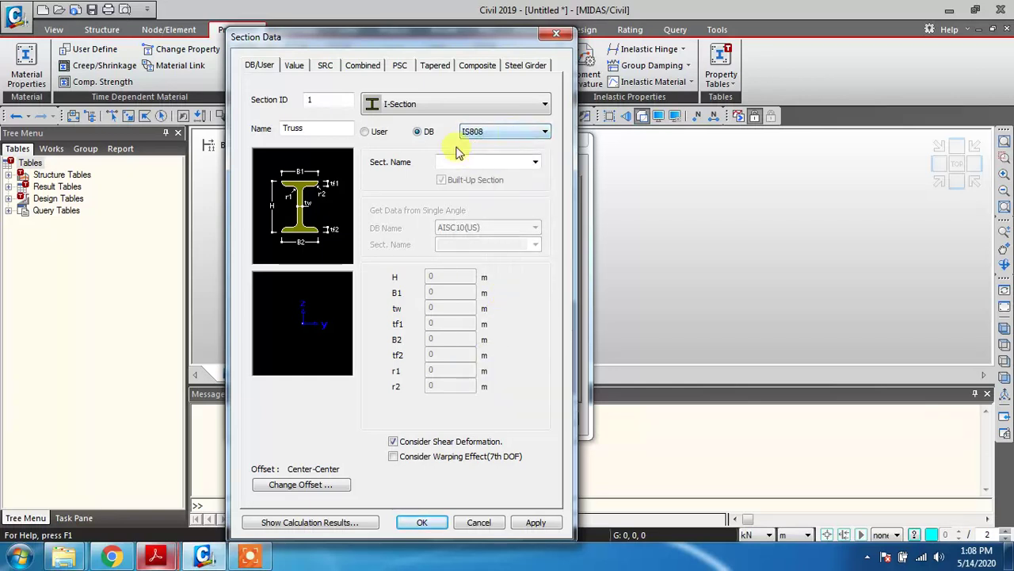
click(536, 163)
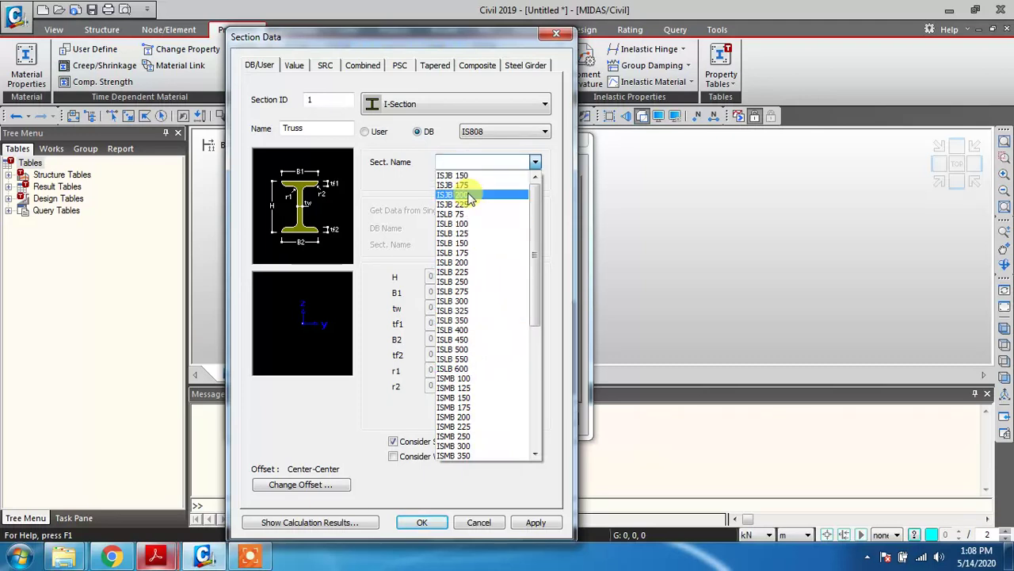
scroll(467, 226, down, 3)
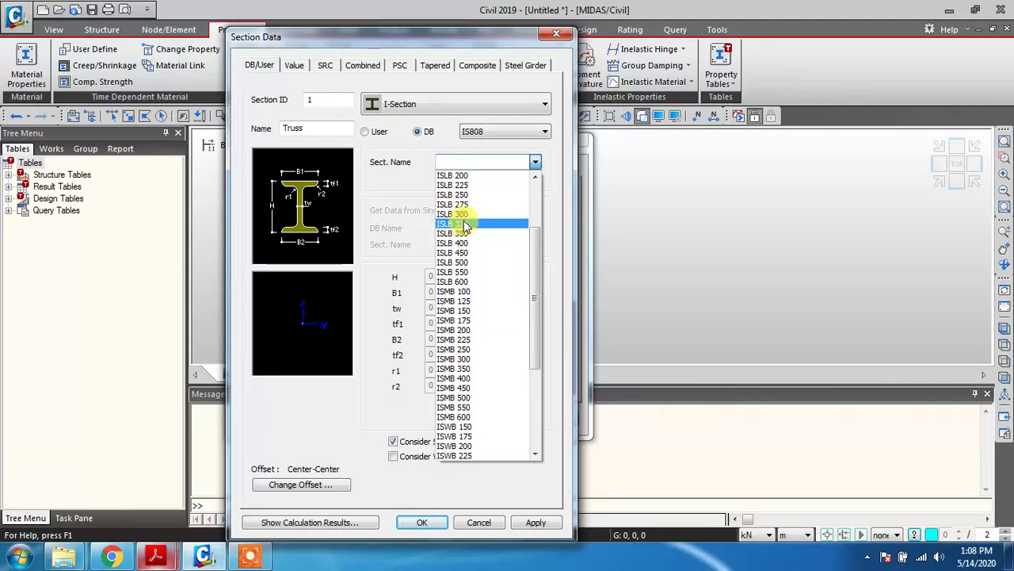
scroll(473, 267, down, 1)
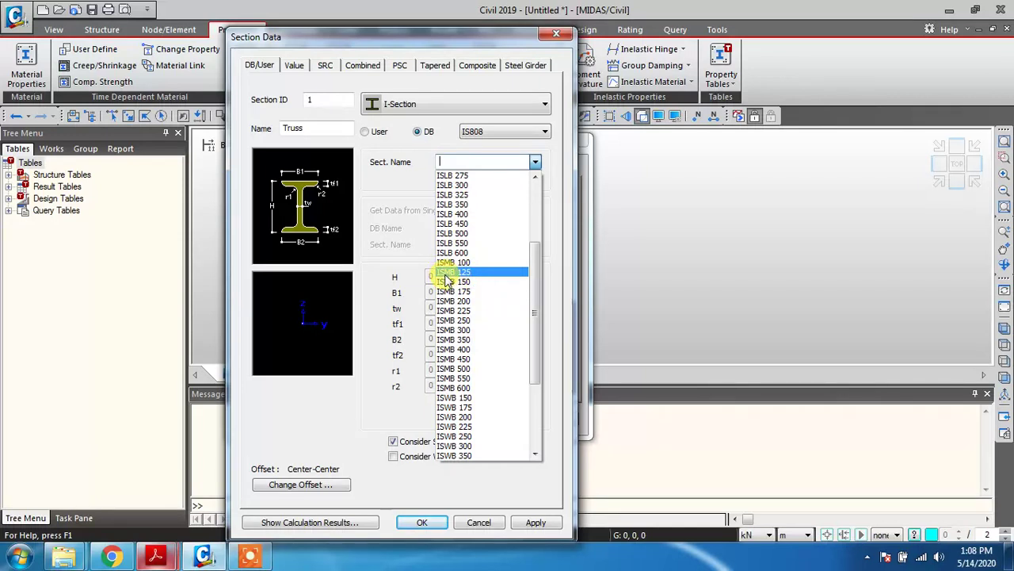
scroll(461, 279, down, 1)
scroll(464, 281, down, 3)
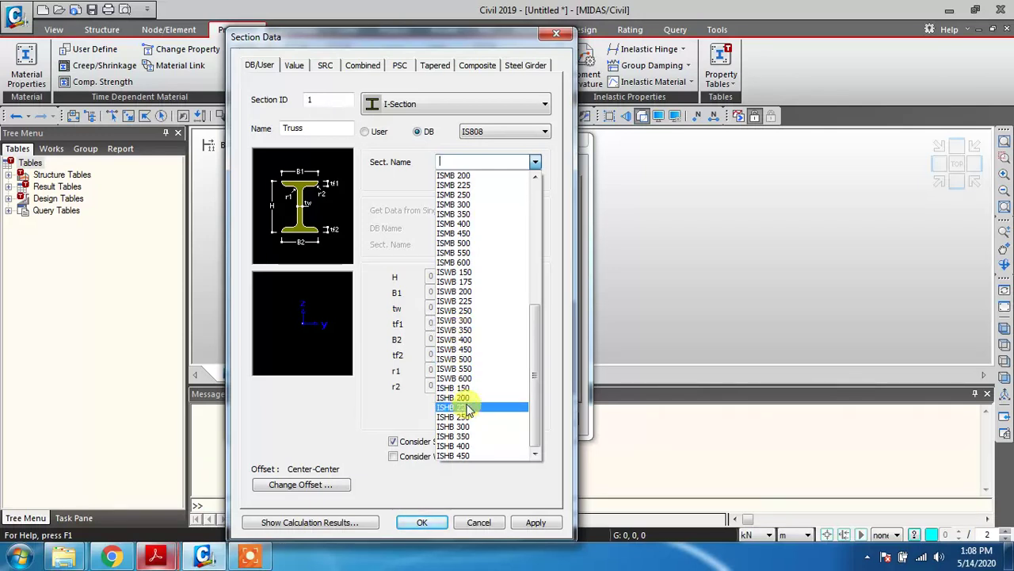
scroll(464, 404, up, 4)
scroll(467, 396, up, 1)
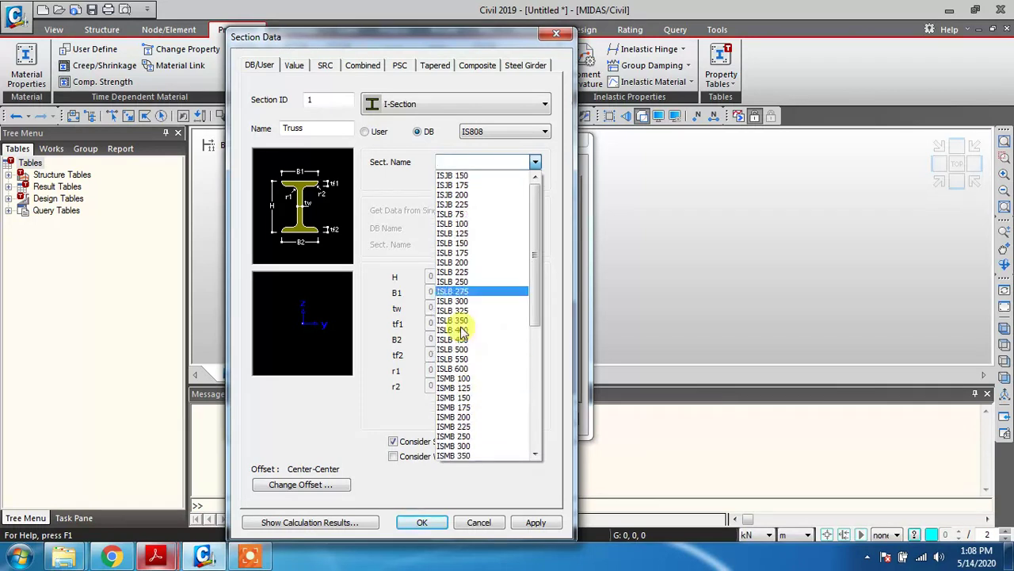
scroll(477, 227, down, 3)
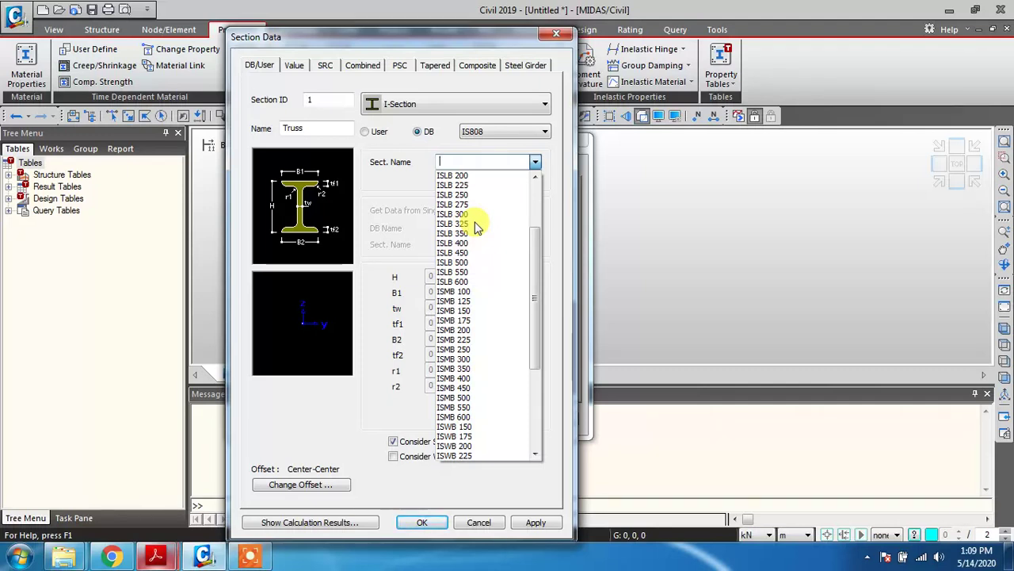
click(457, 332)
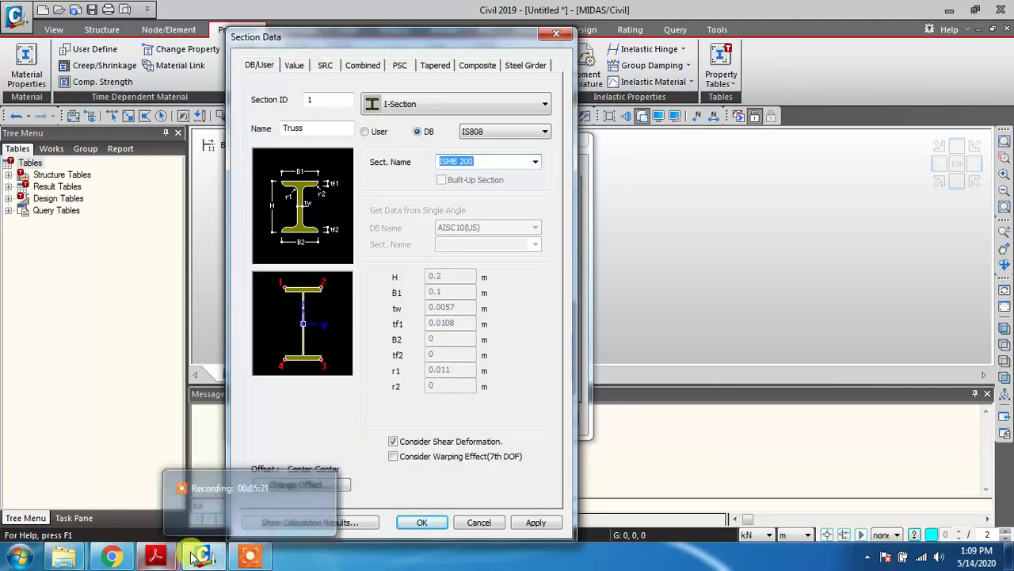
Switch to the IS 808 steel table PDF in Acrobat Reader and examine the beam section classifications and their abbreviated symbols
click(156, 559)
click(136, 487)
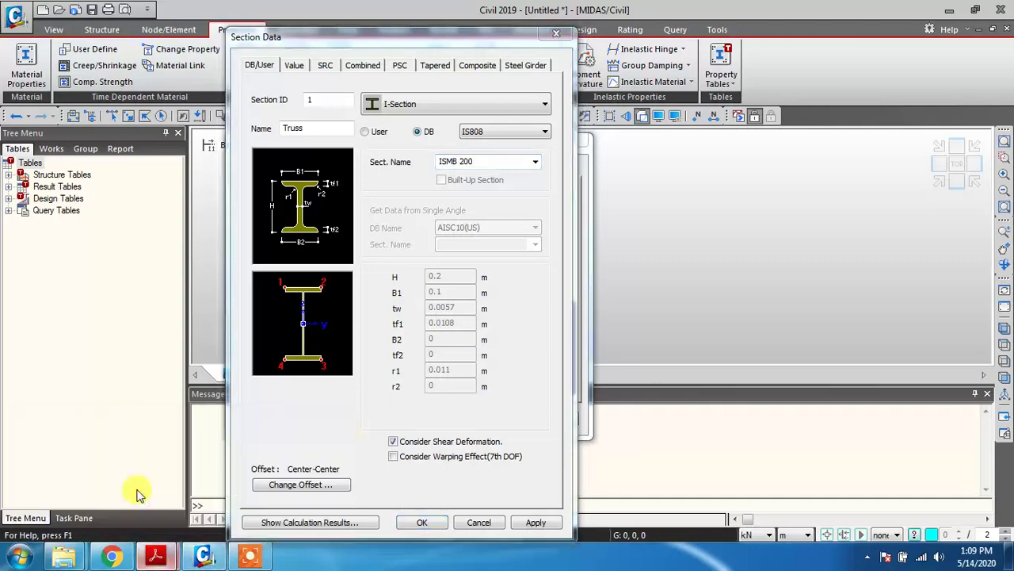
scroll(339, 271, up, 5)
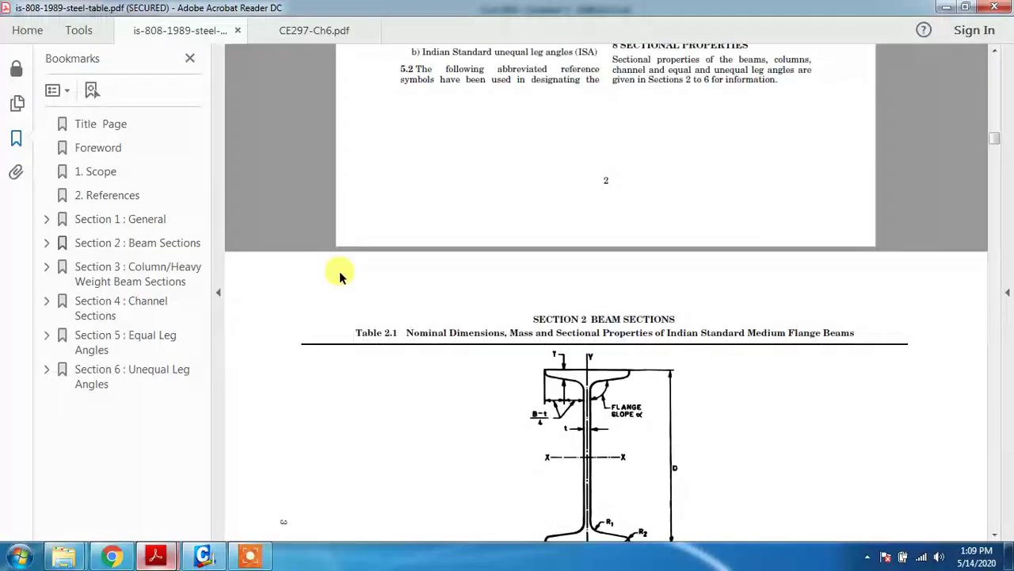
scroll(339, 271, up, 5)
scroll(337, 271, up, 5)
scroll(482, 259, down, 4)
drag(726, 285, 793, 383)
click(787, 298)
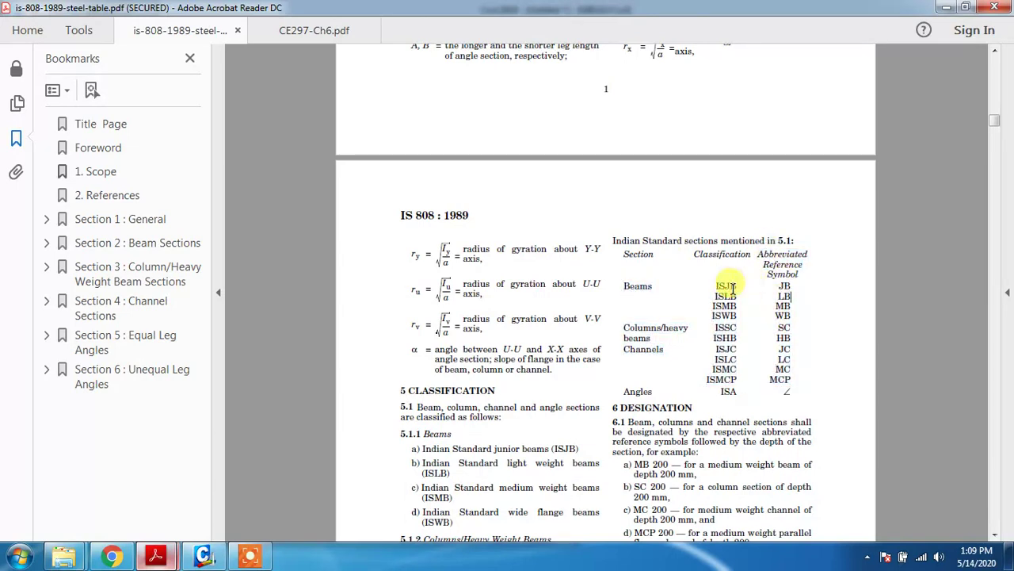
drag(715, 285, 783, 319)
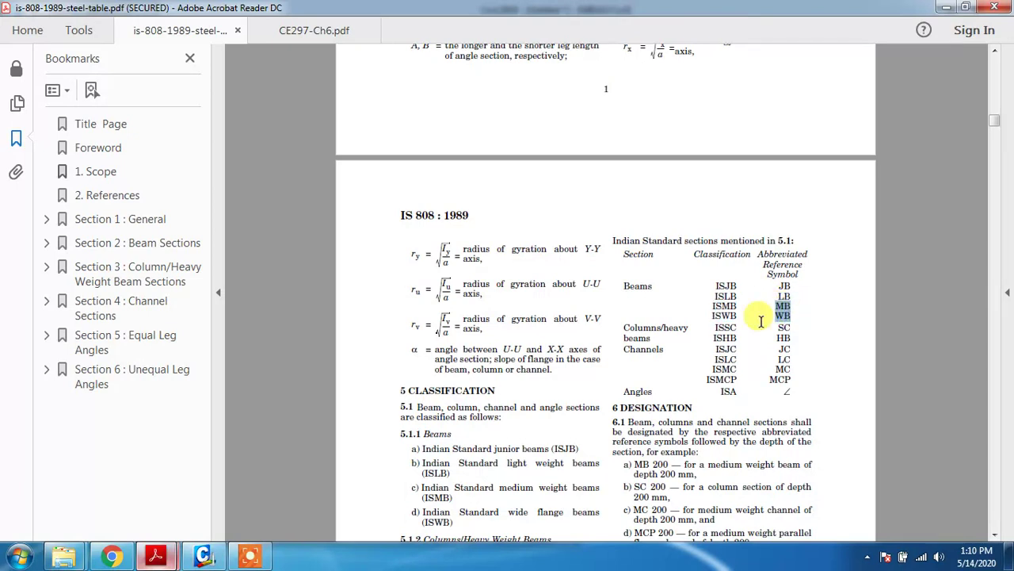
Highlight the MB 200 row in the IS 808 table and return to midas Civil to compare it with the Truss section data
scroll(753, 321, down, 15)
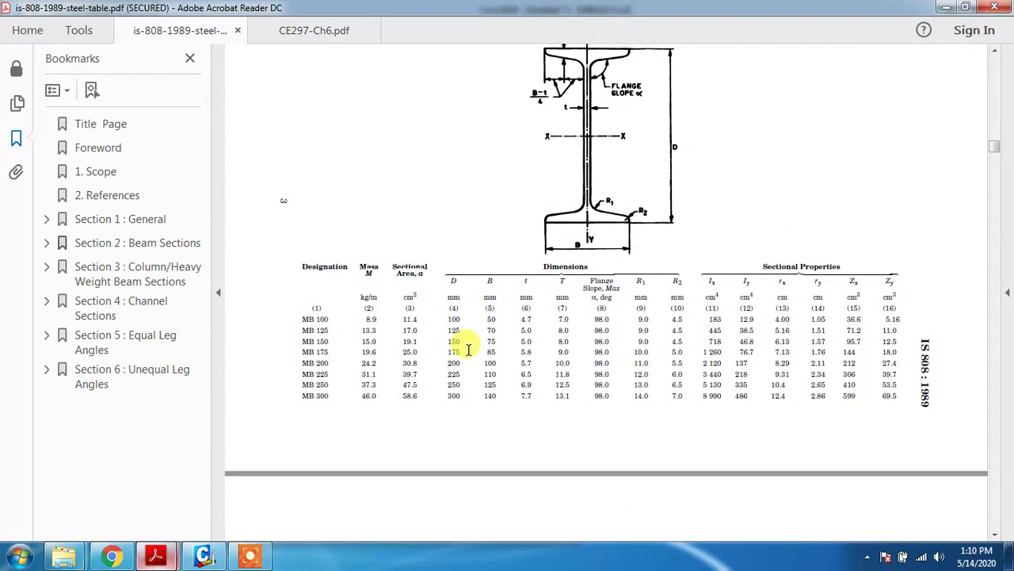
mouse_move(304, 363)
mouse_down()
mouse_move(453, 359)
mouse_move(893, 386)
mouse_move(890, 362)
mouse_move(860, 363)
mouse_up()
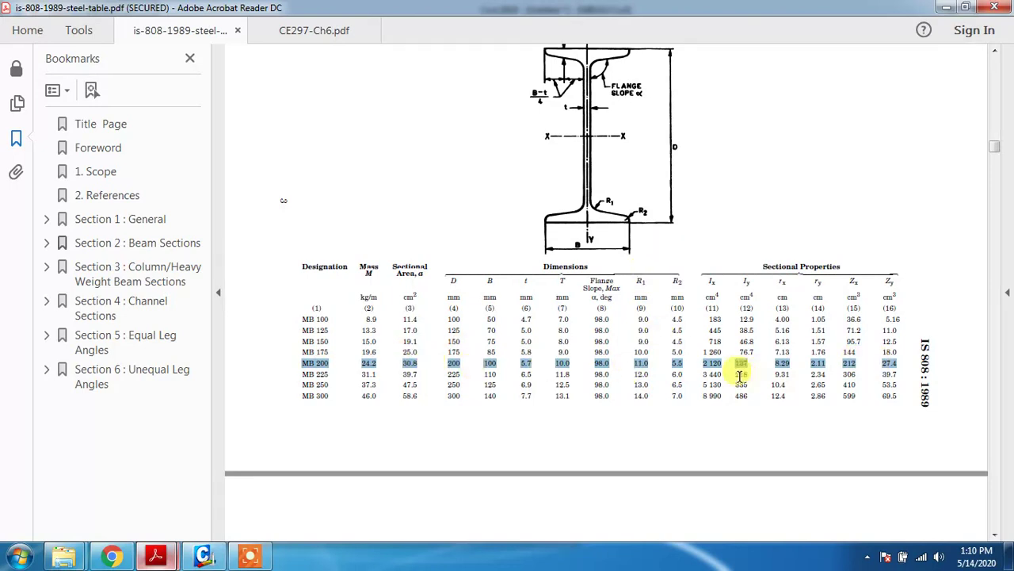
click(202, 557)
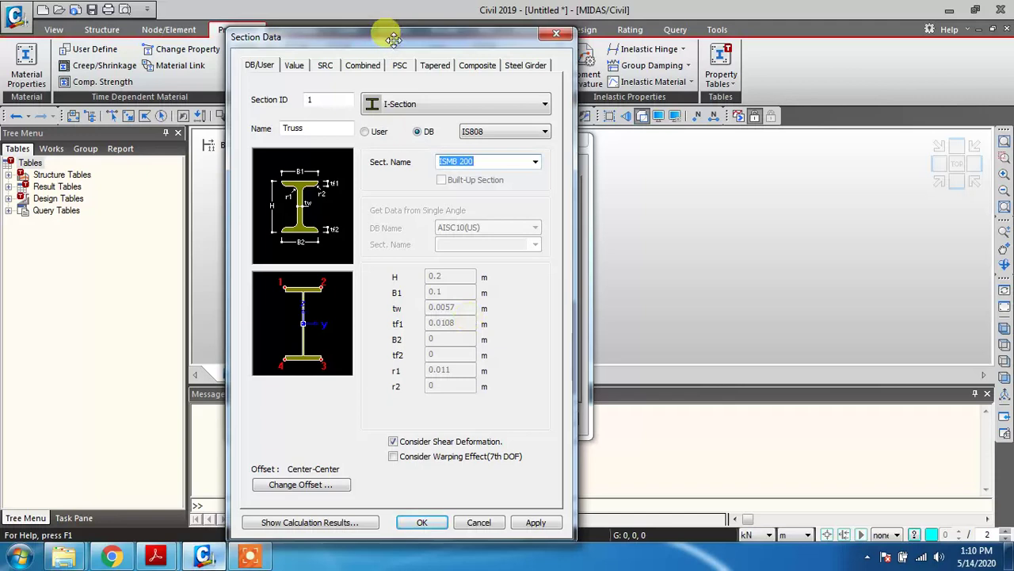
Confirm the Truss section with its ISMB 200 profile and close the Properties dialog
drag(393, 40, 428, 45)
click(461, 527)
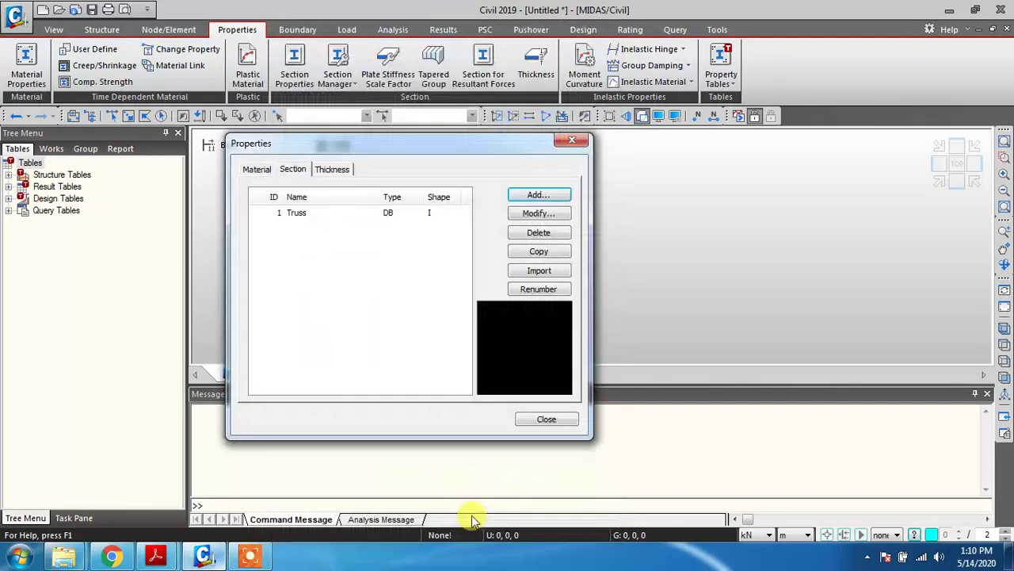
click(547, 420)
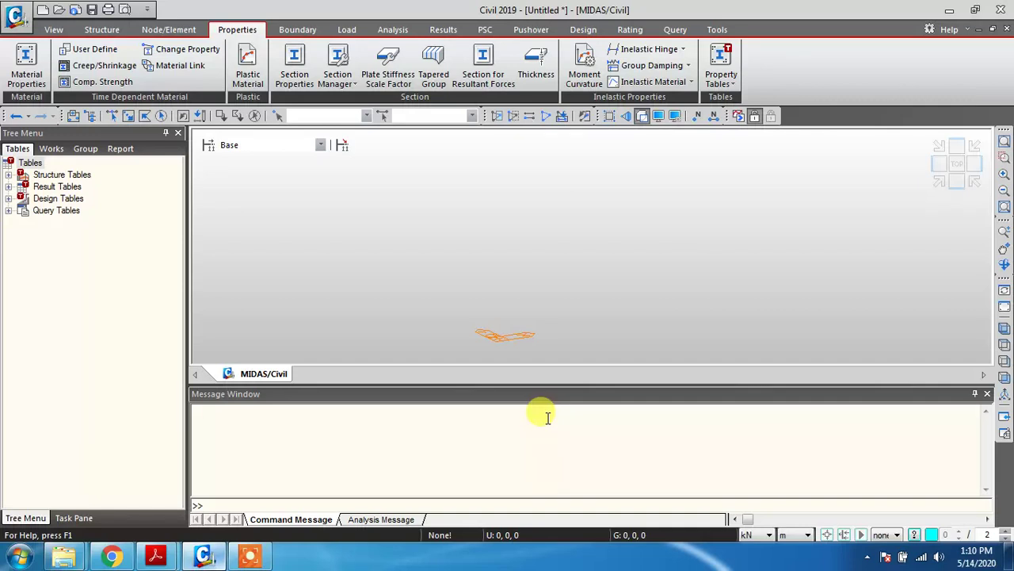
Open the Beam Wizard and check the truss's top-chord panel lengths in CE297-Ch6.pdf in Acrobat Reader before returning to midas Civil
click(101, 33)
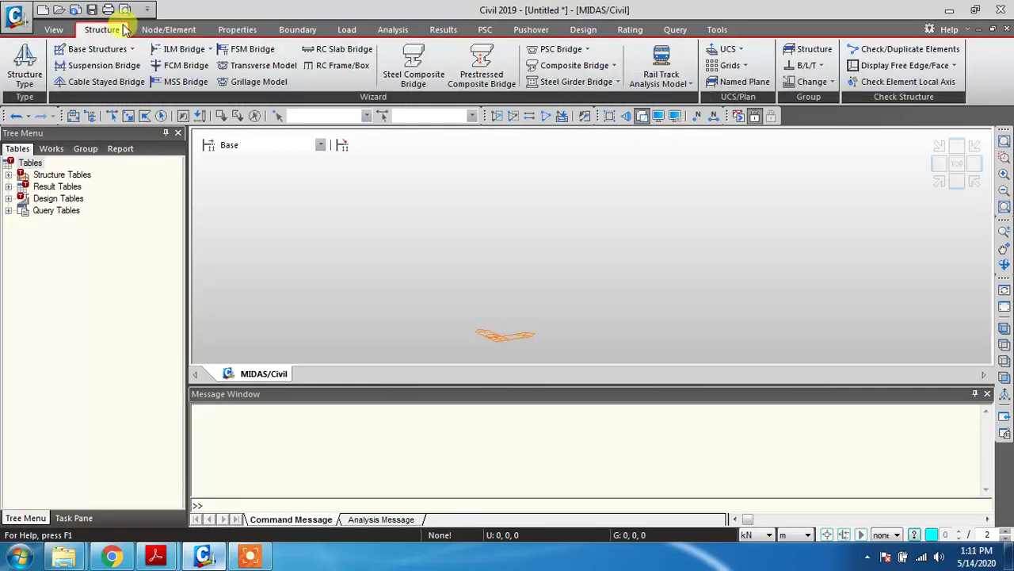
click(129, 48)
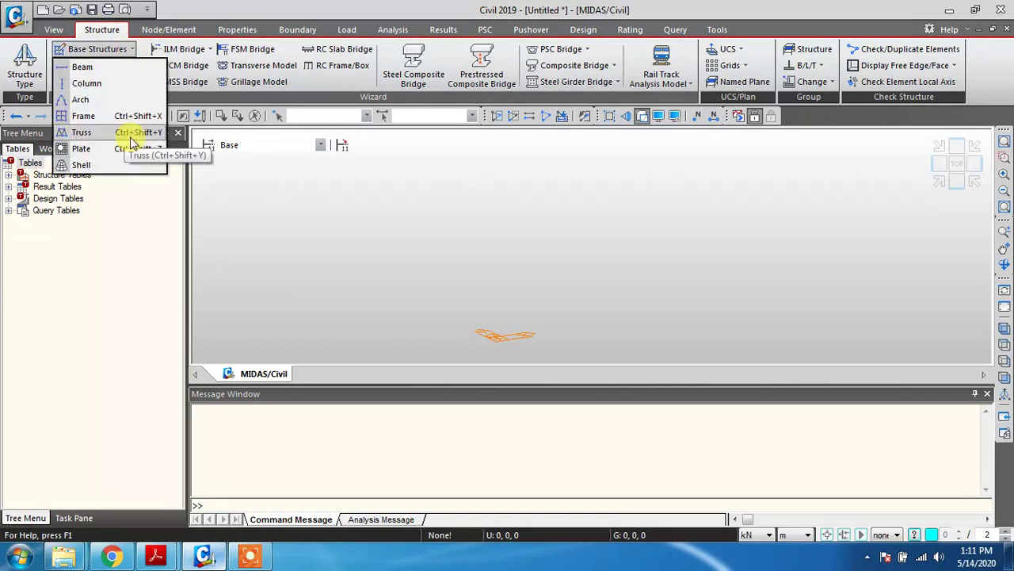
click(82, 67)
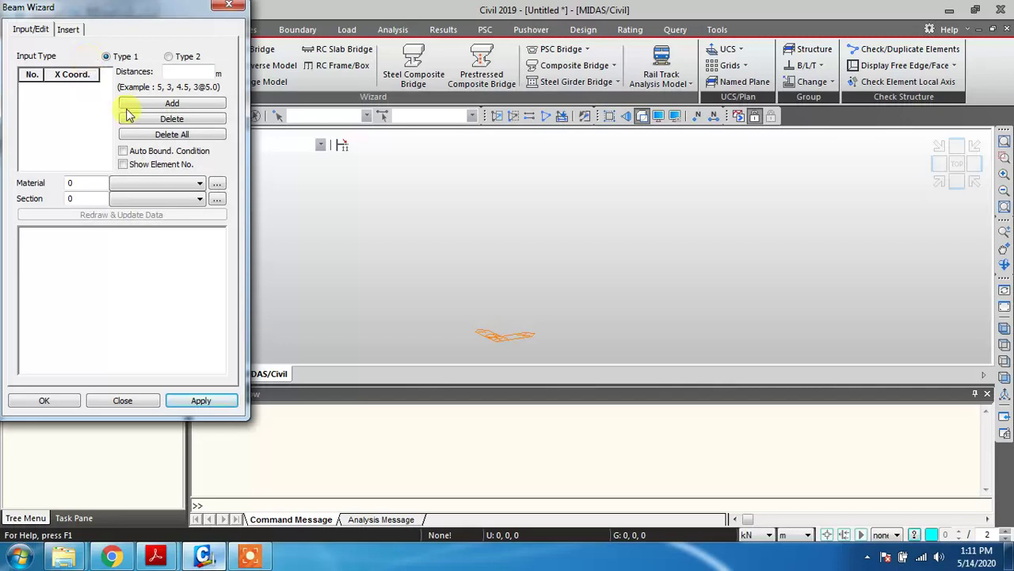
click(176, 70)
mouse_move(155, 555)
click(264, 467)
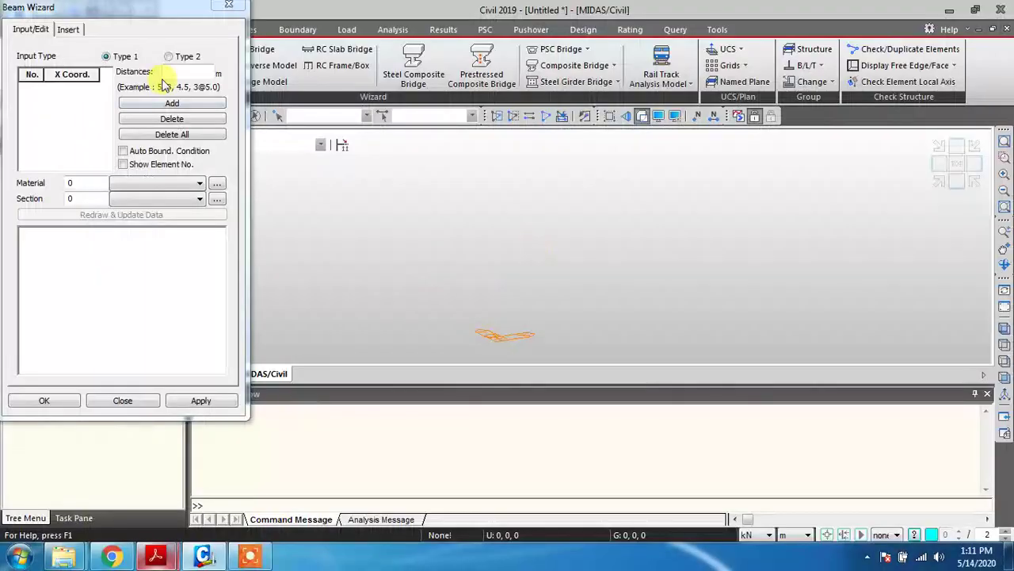
key(alt+Tab)
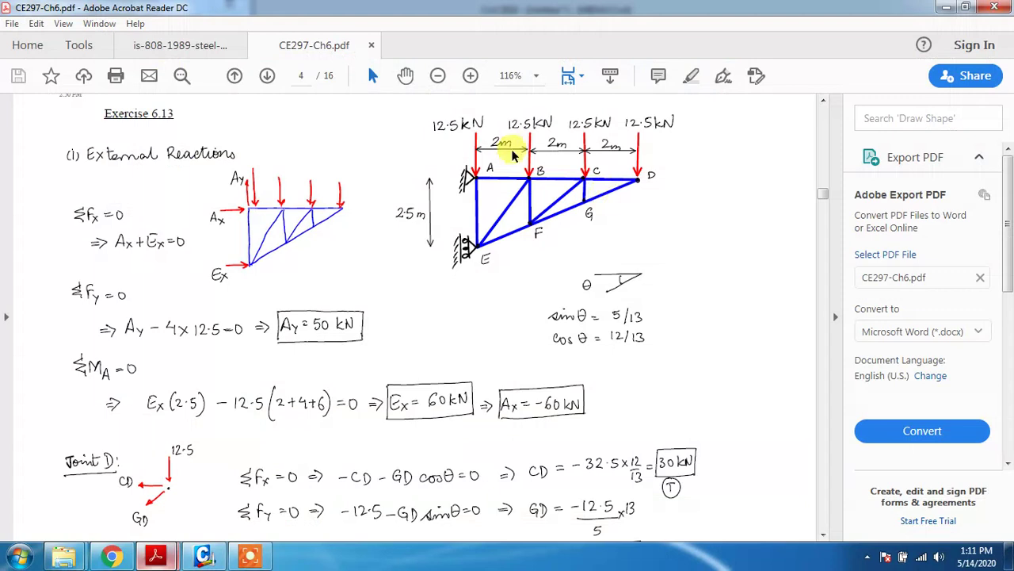
key(alt+Tab)
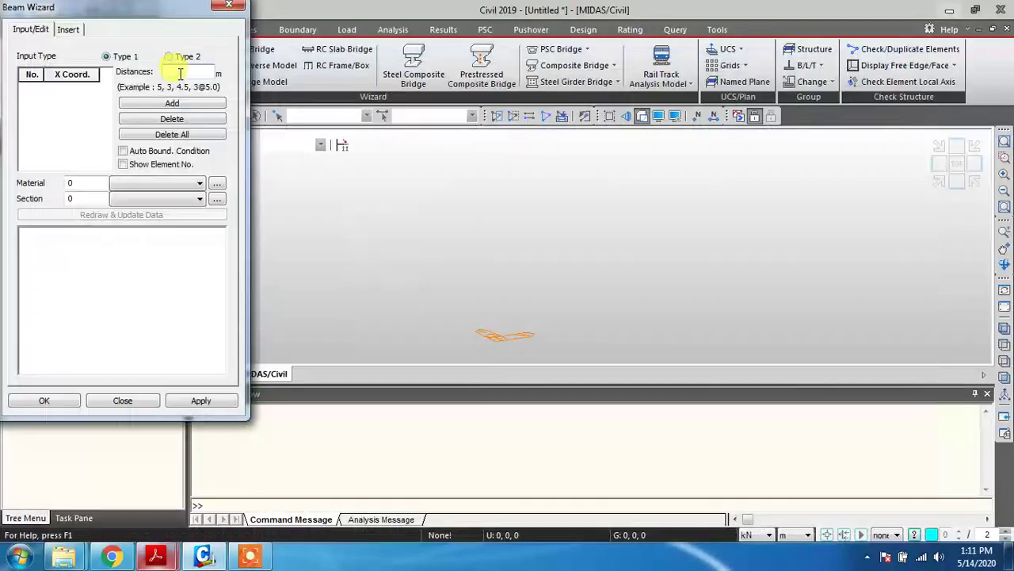
Add the distances 2,2,2 m to the Beam Wizard's X coordinates
click(181, 73)
text(2,2,)
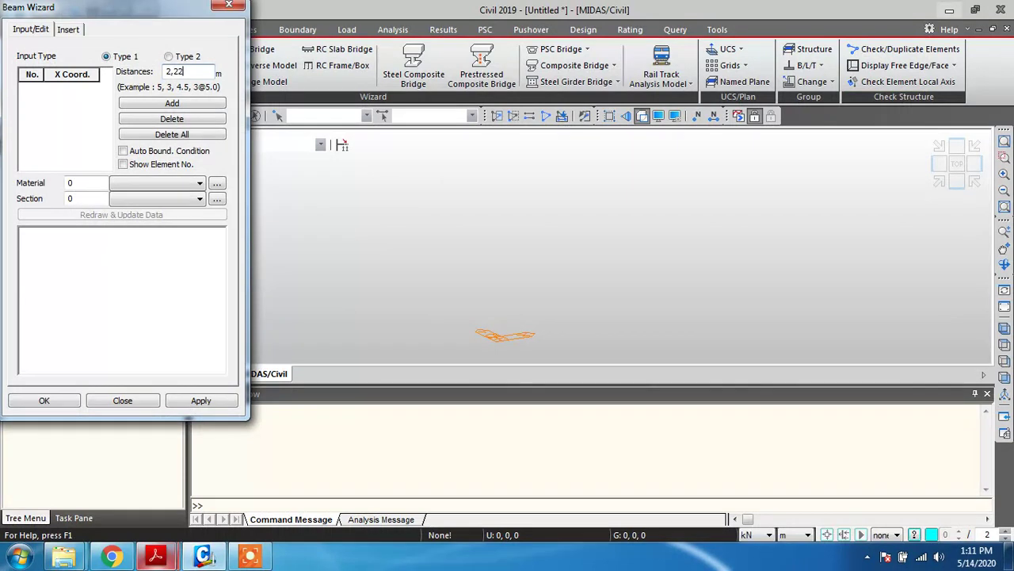
text(2)
click(160, 105)
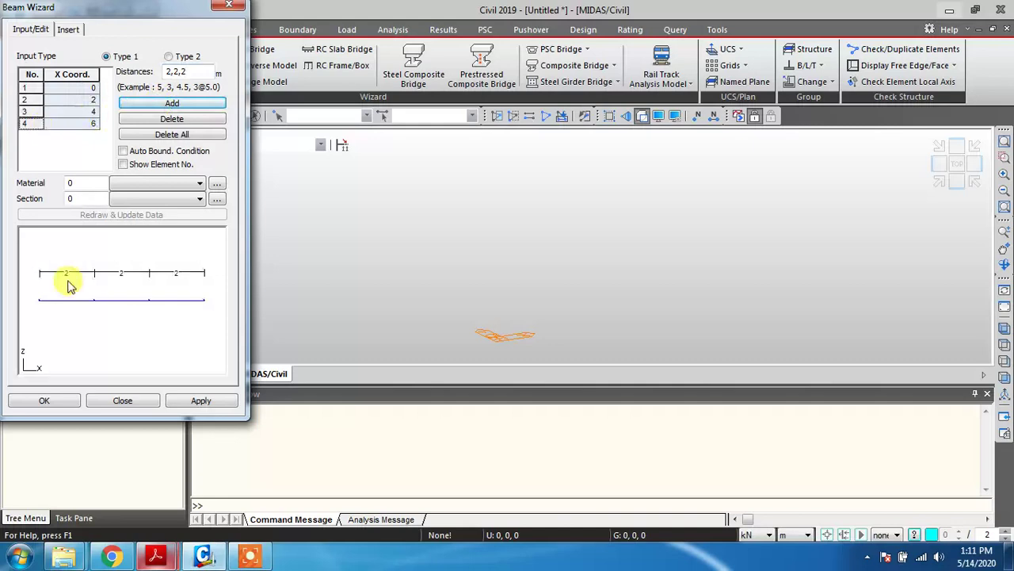
Assign material 1: Element and section 1: Truss to the beam, generate it and close the wizard
click(133, 183)
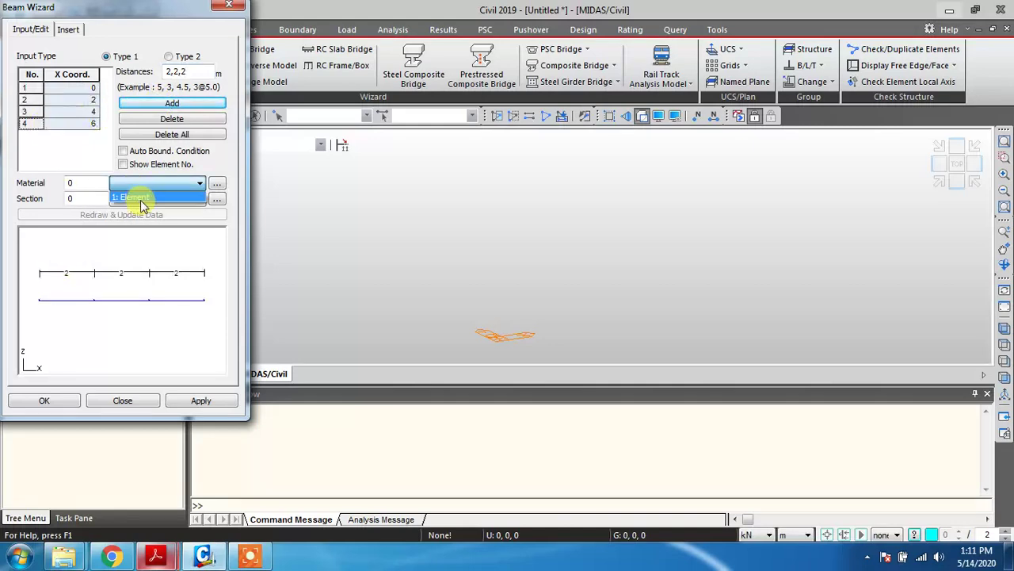
click(140, 197)
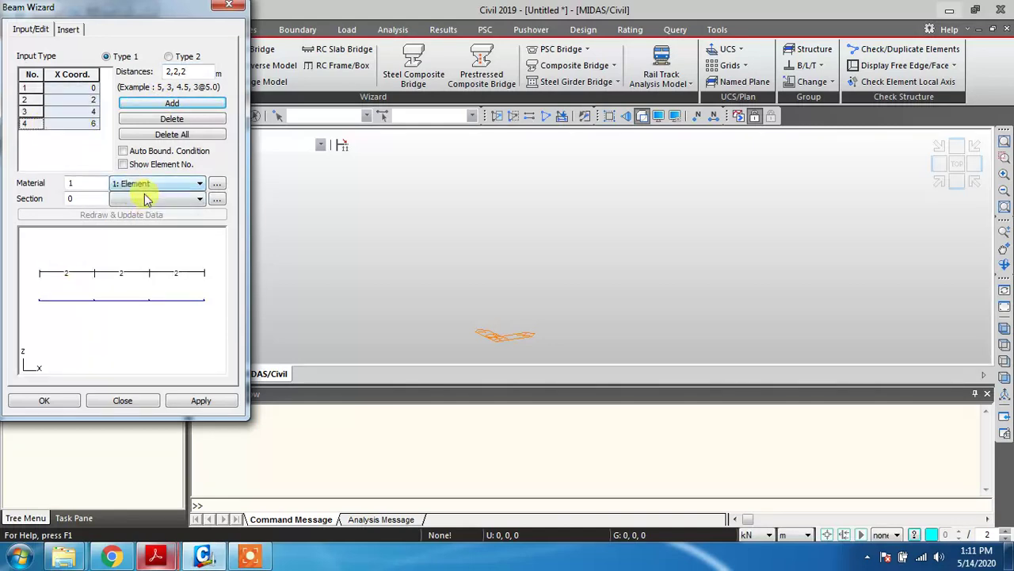
click(147, 199)
click(142, 215)
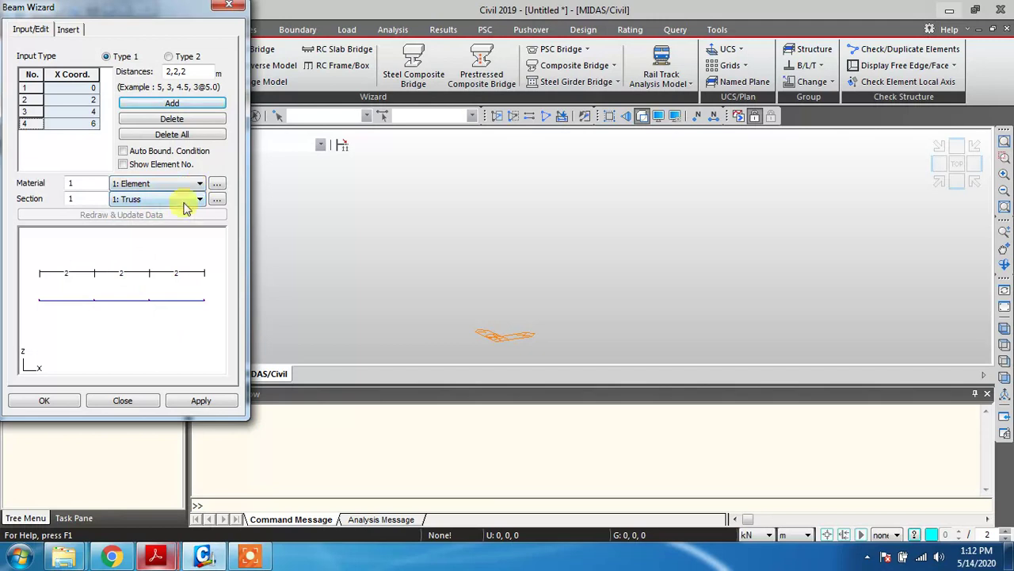
click(192, 403)
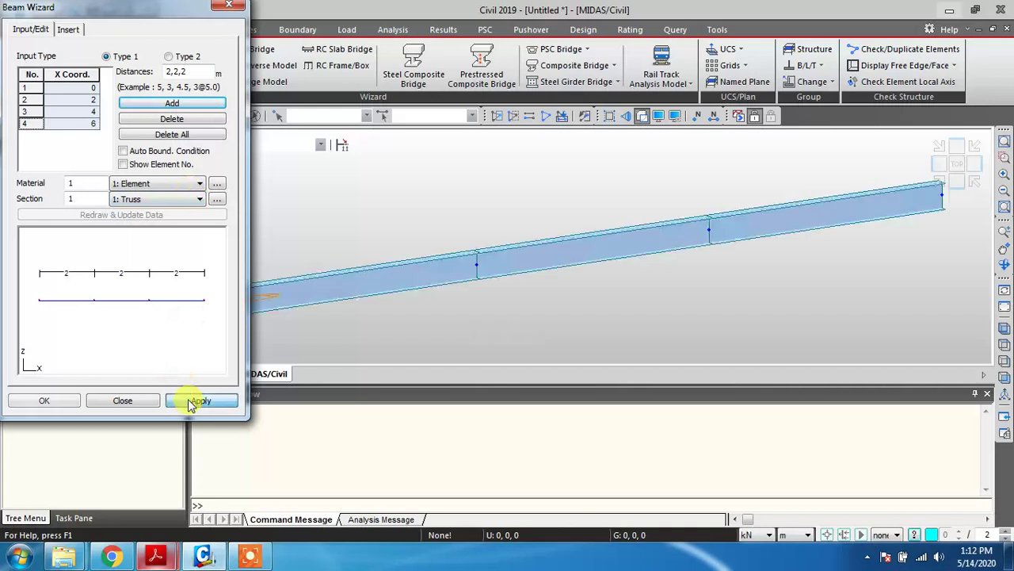
click(123, 401)
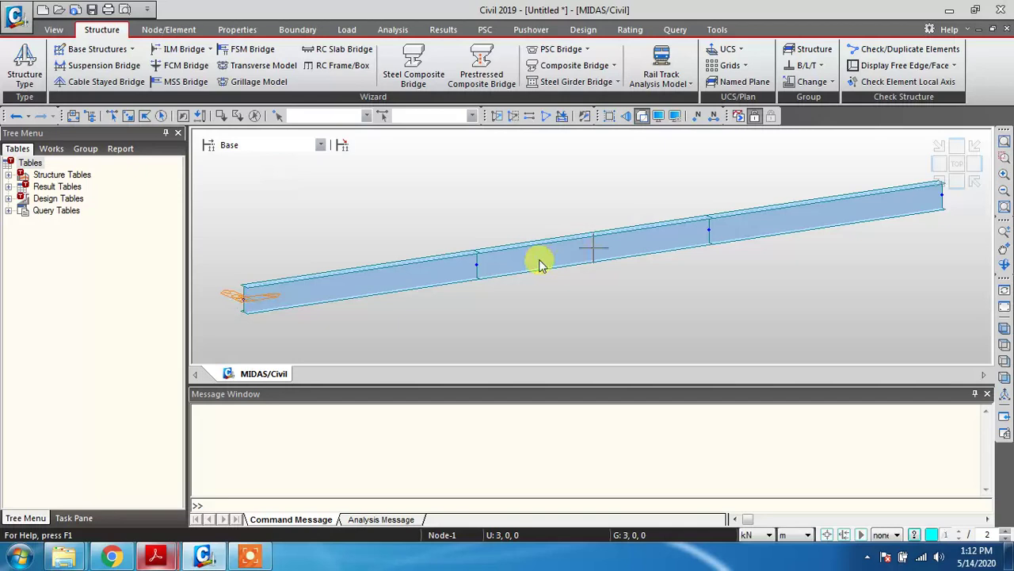
Show the beam in front view, check the truss depth in CE297-Ch6.pdf, and return to midas Civil to inspect node 1's coordinates
click(1003, 381)
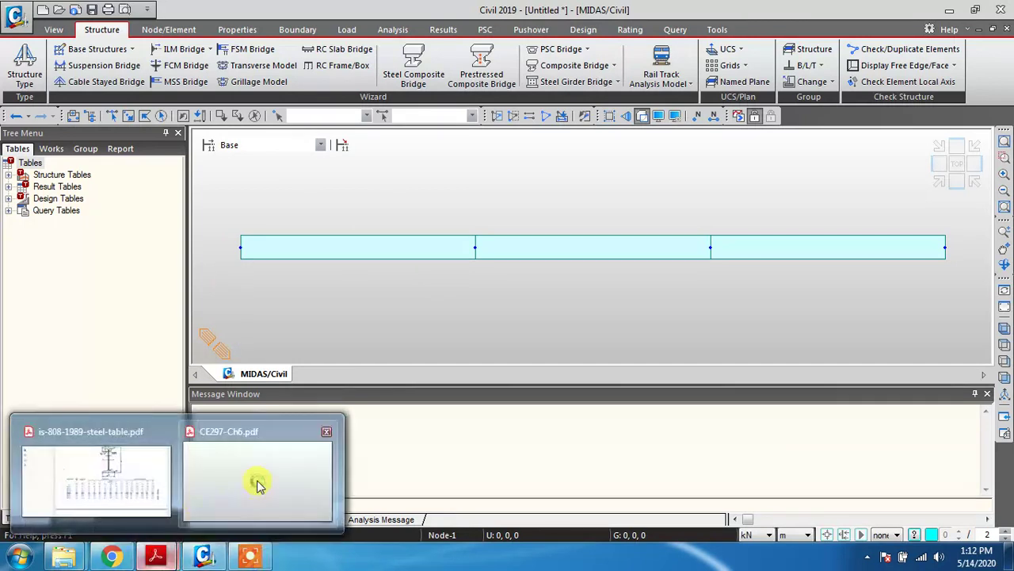
click(258, 481)
key(alt+Tab)
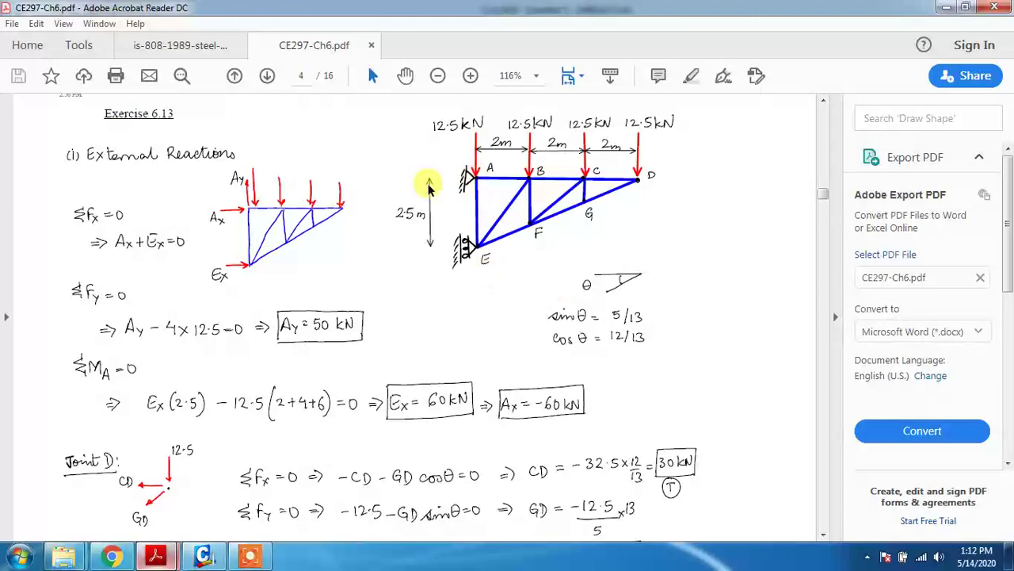
click(943, 8)
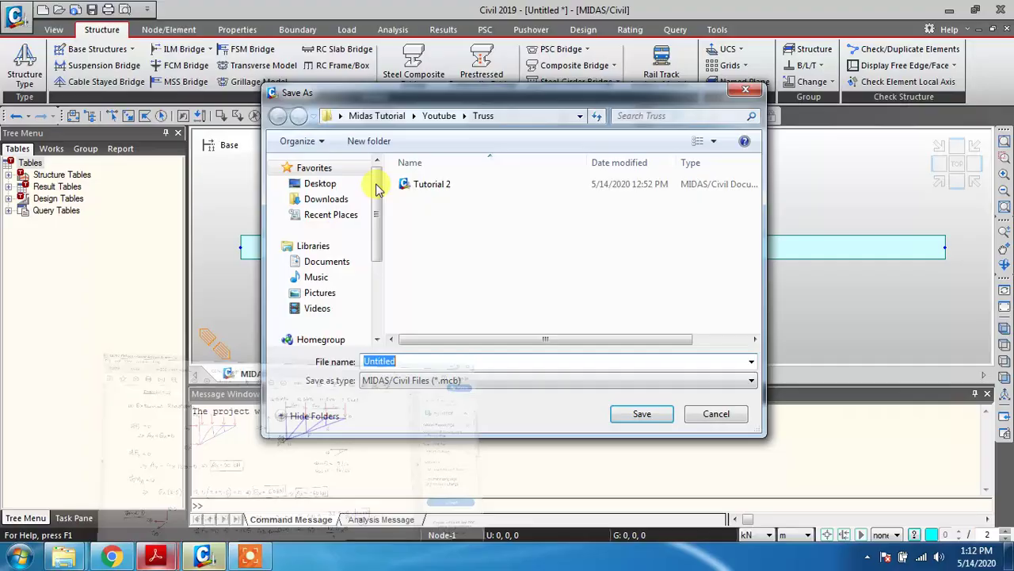
click(713, 414)
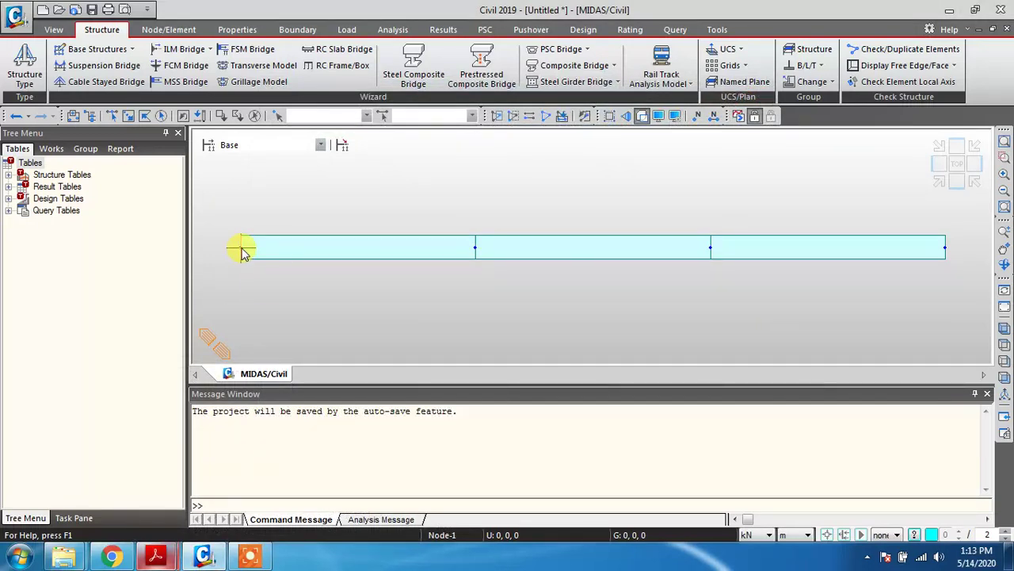
mouse_move(243, 252)
mouse_move(254, 290)
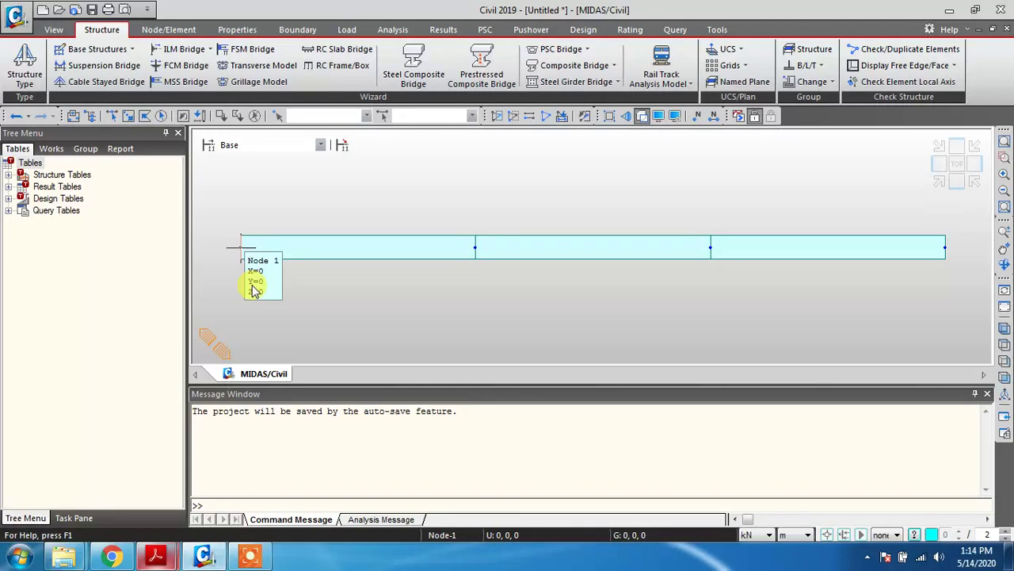
Start Extrude Elements and keep the extrude type at Node -> Line Element
click(180, 36)
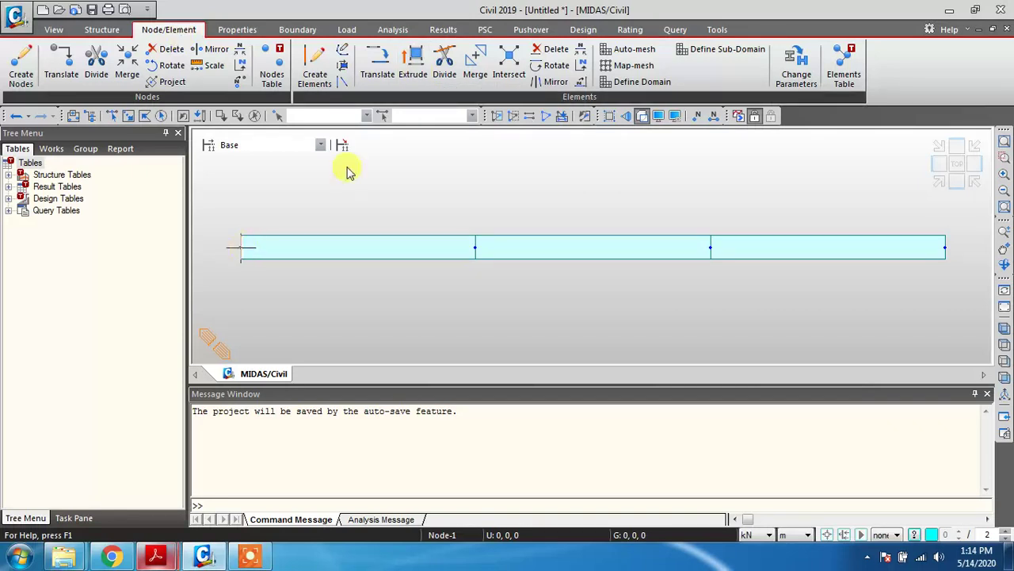
click(414, 75)
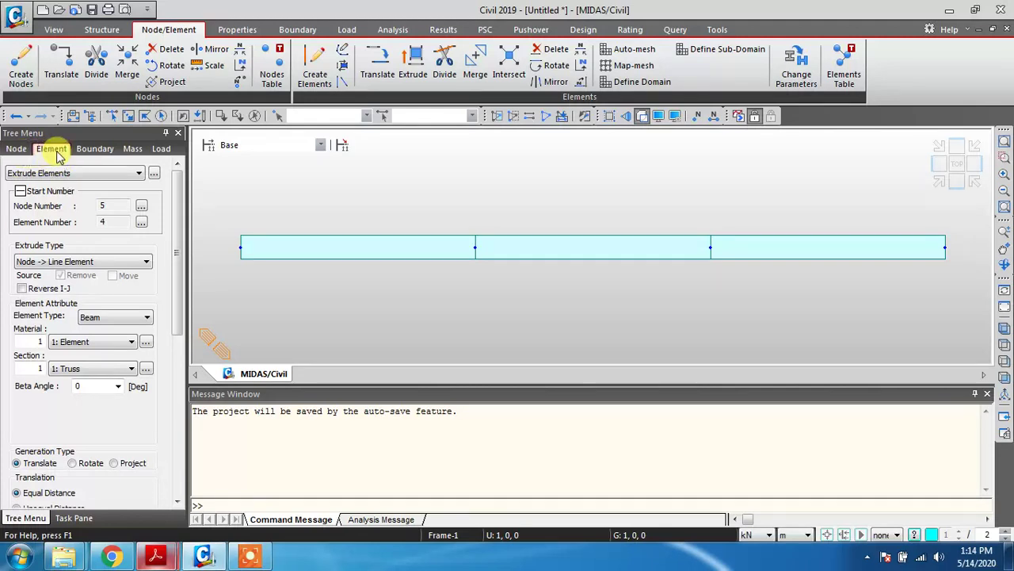
click(71, 174)
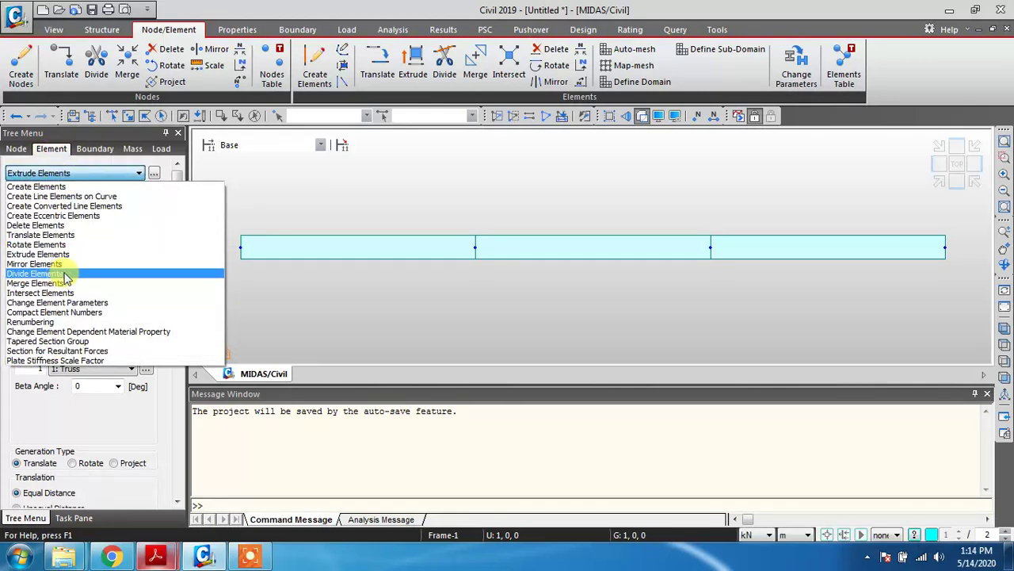
click(57, 176)
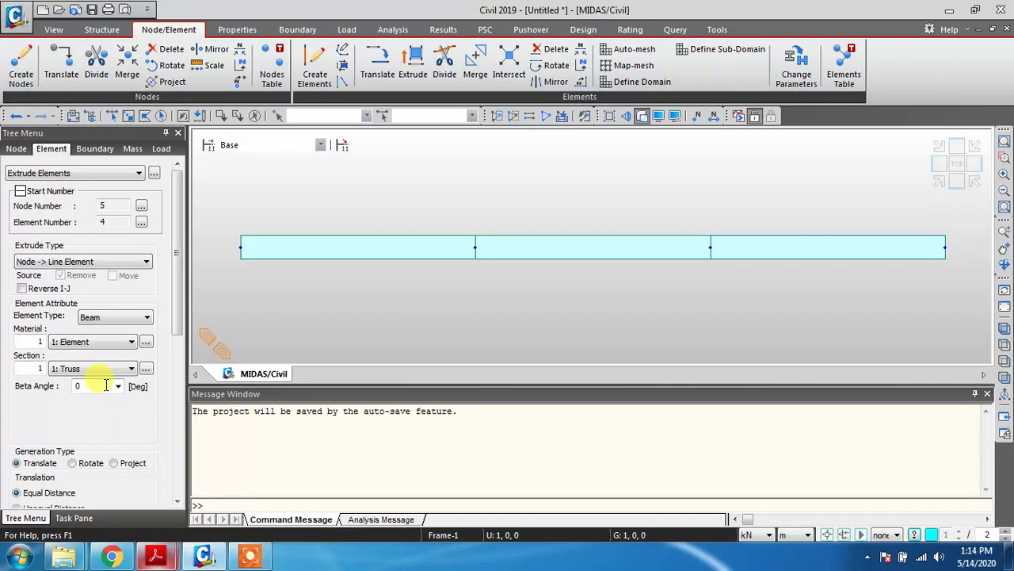
click(111, 221)
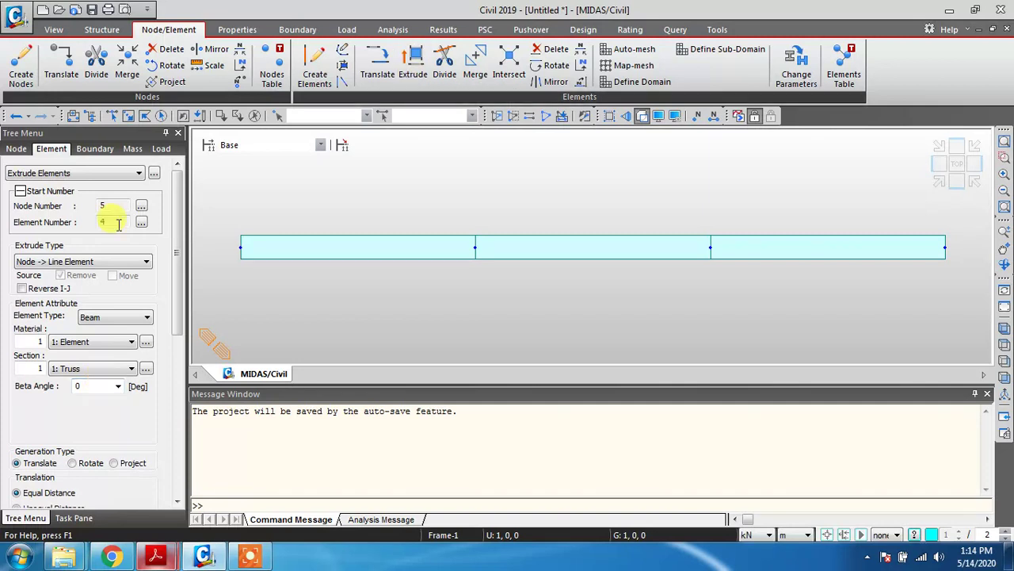
click(147, 266)
click(103, 265)
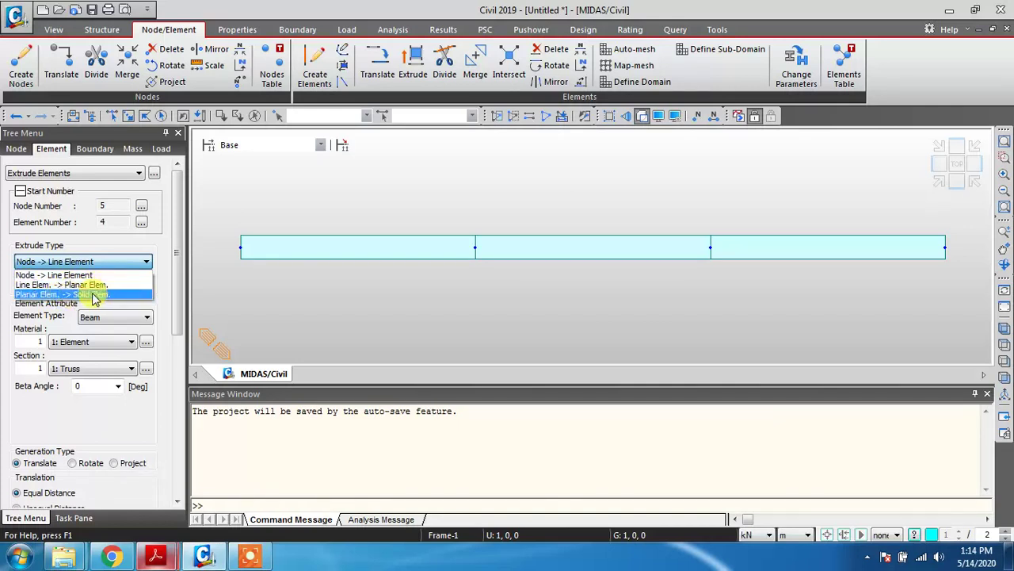
click(133, 262)
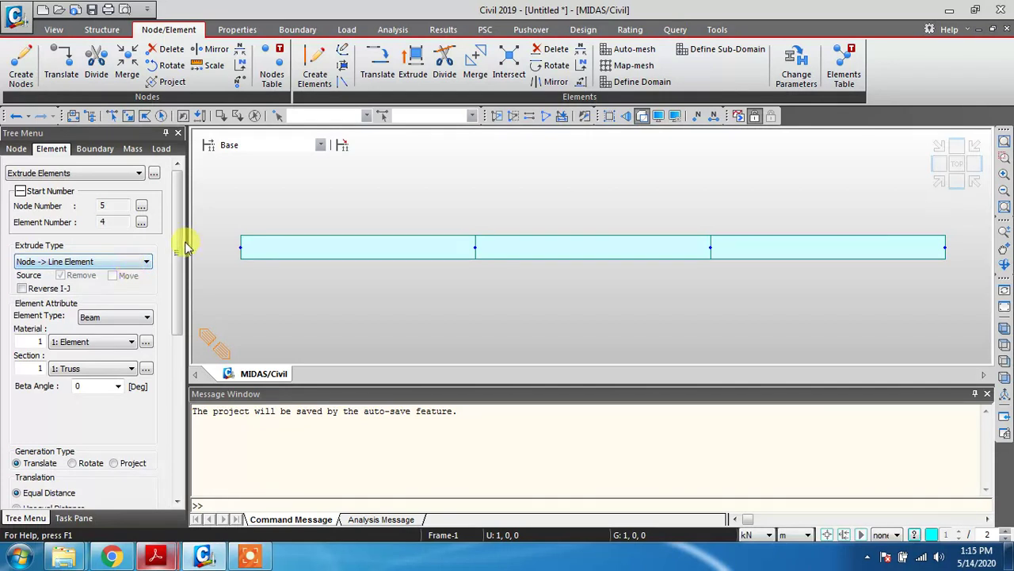
Open the extrusion's dx,dy,dz translation distance for editing and probe points along the beam's nodes
drag(176, 247, 184, 346)
click(106, 326)
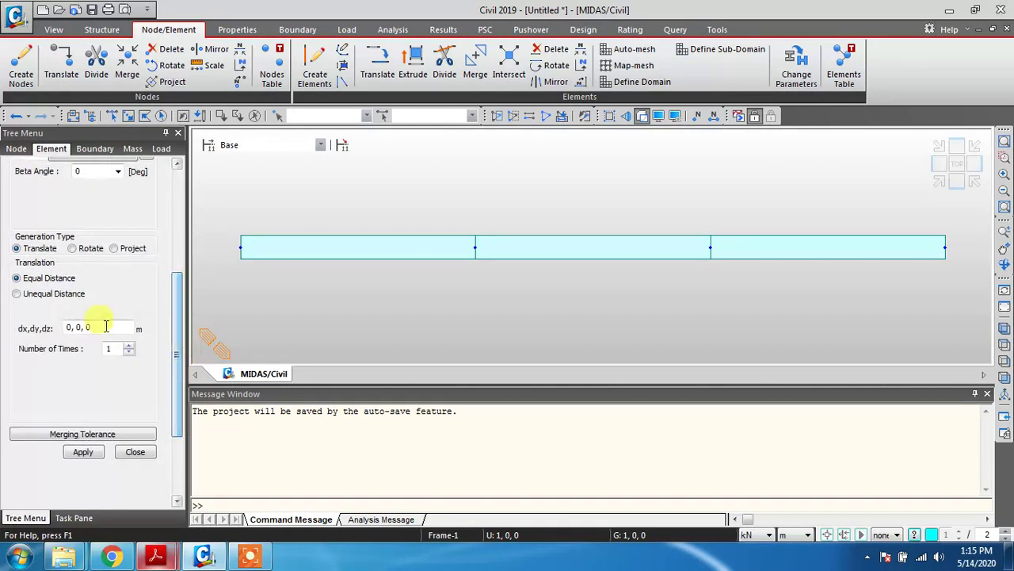
key(ctrl+a)
text(1, 0, 0)
click(242, 248)
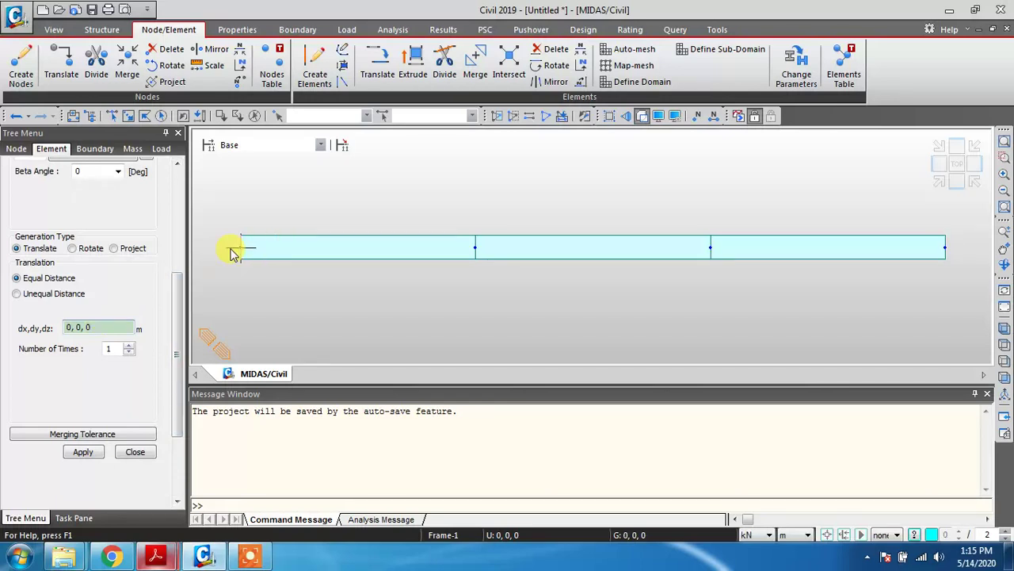
click(950, 254)
click(357, 248)
click(475, 248)
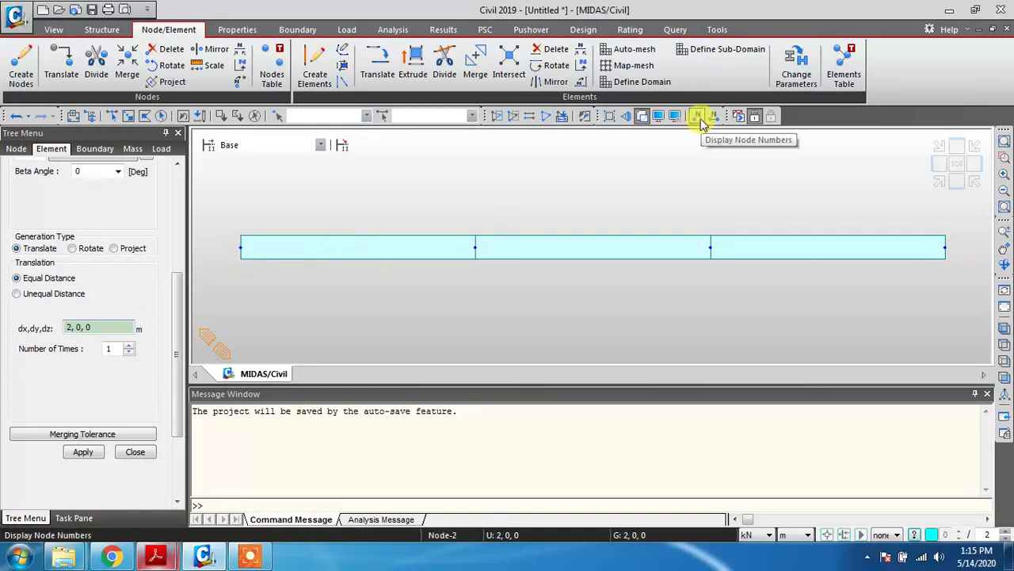
Turn on the display of node numbers and element numbers in the model view
click(699, 118)
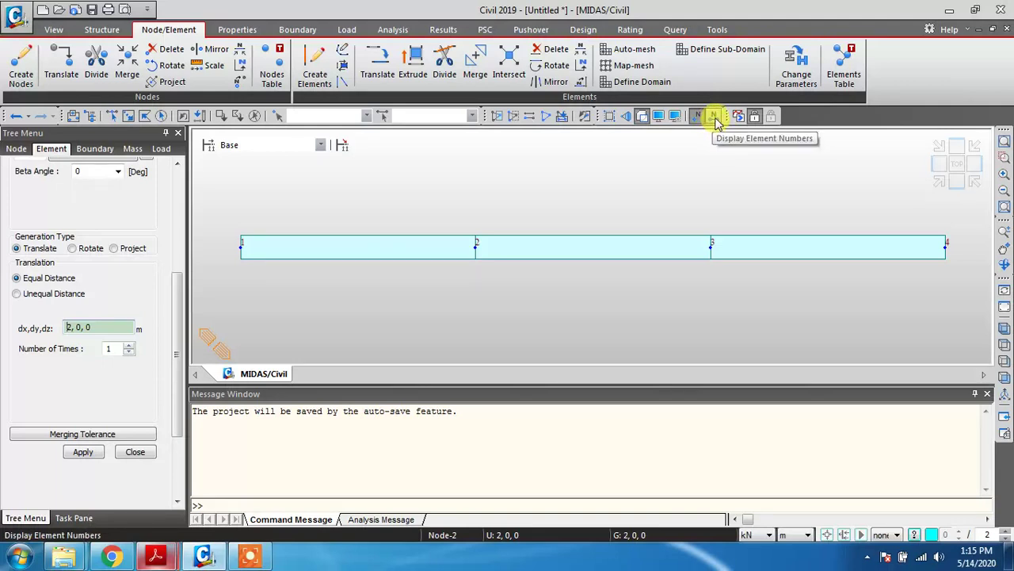
click(713, 118)
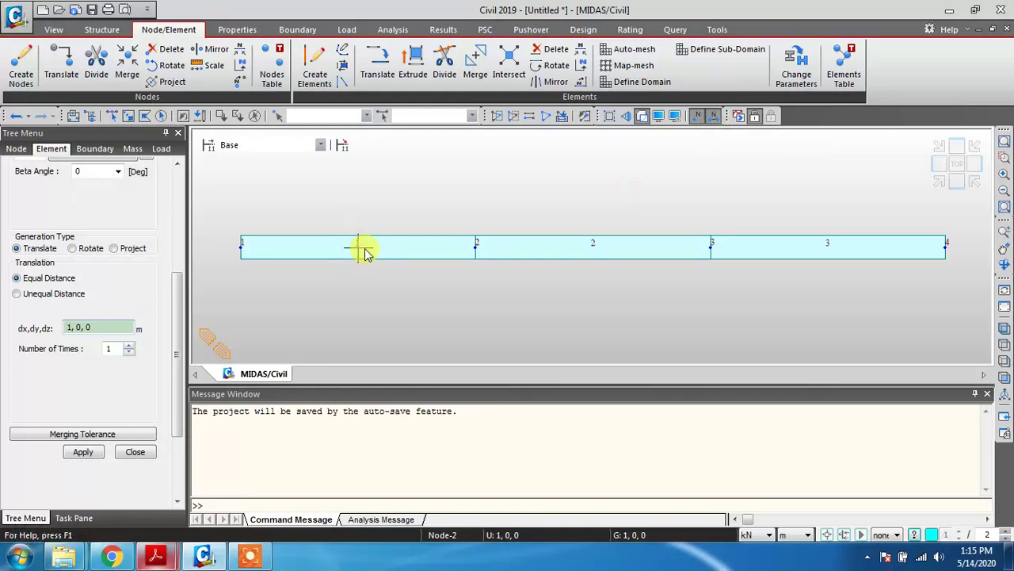
Turn off the element numbers in the model view and probe the first top-chord panel from node 1
click(714, 117)
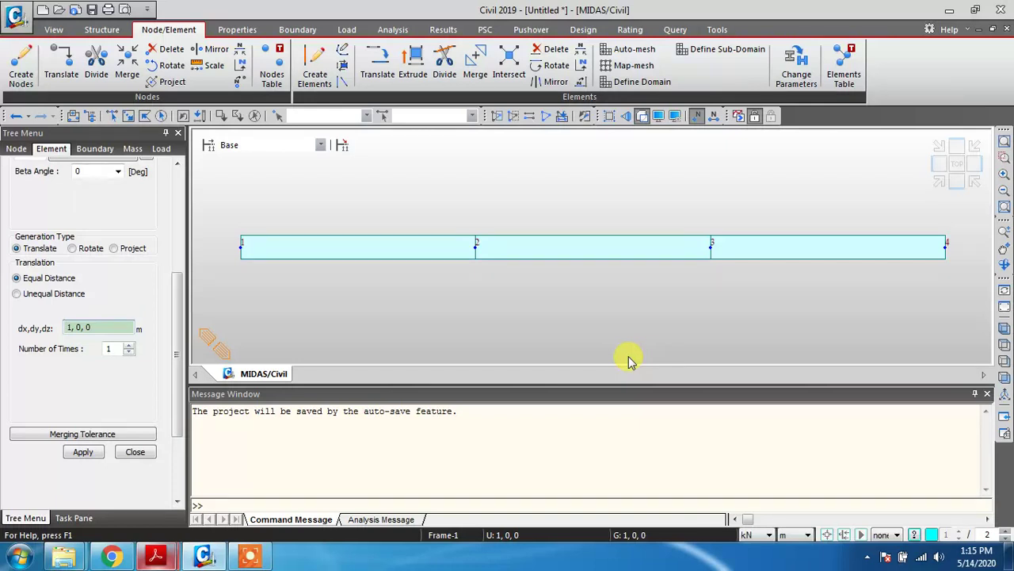
click(240, 245)
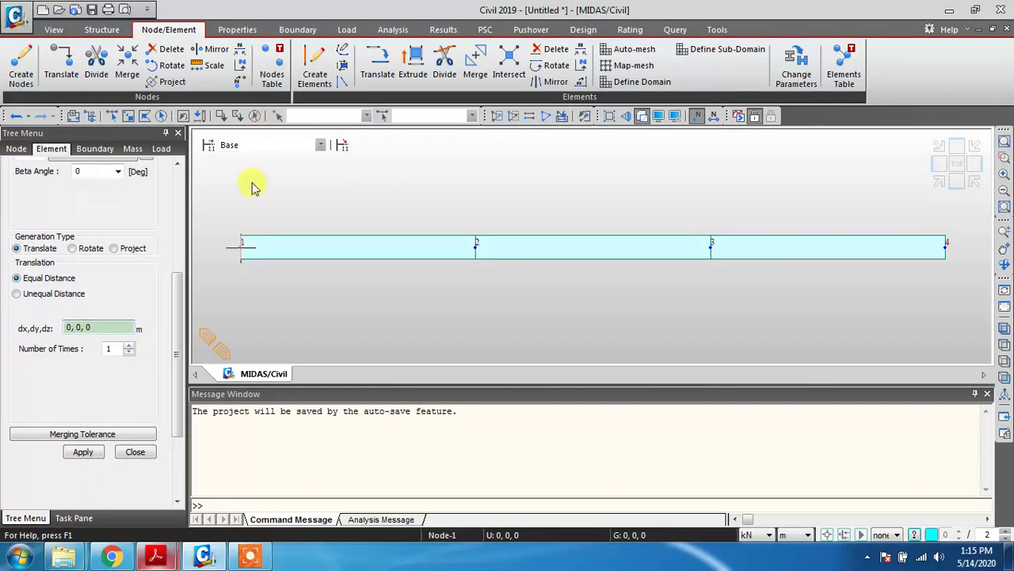
click(313, 245)
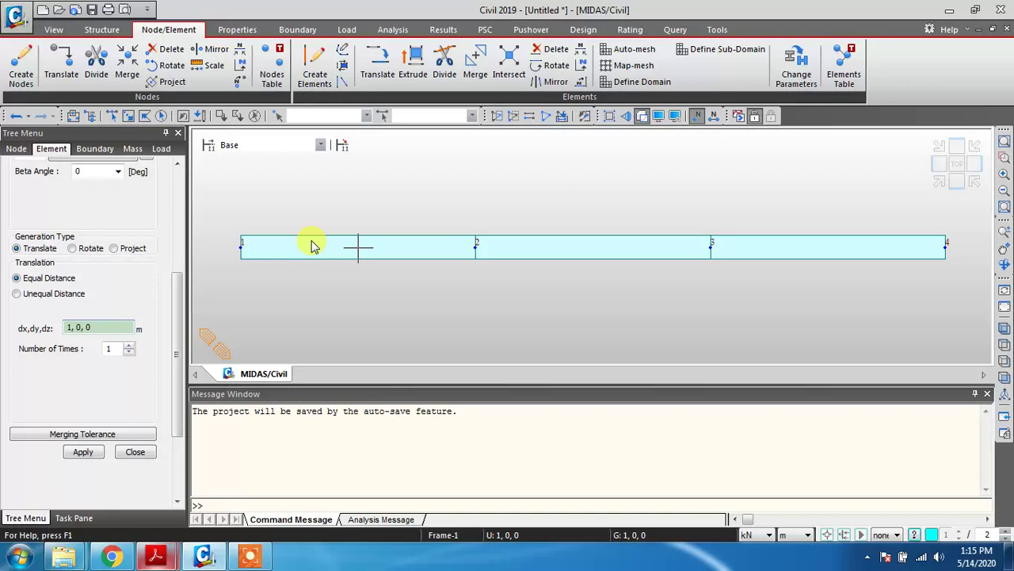
mouse_move(313, 246)
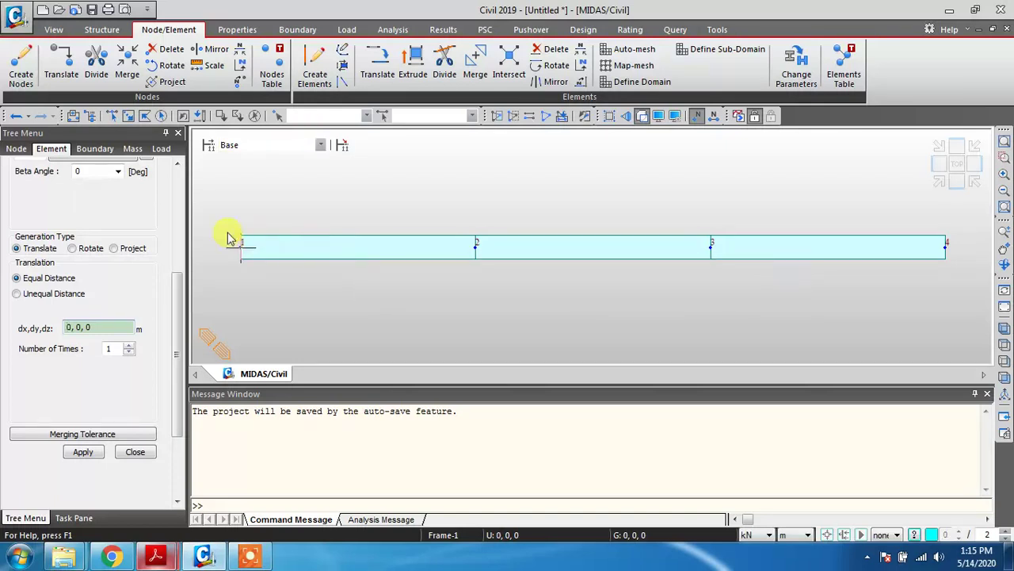
Select node 1 by its number as the source node for the extrusion
click(319, 116)
text(1)
key(Return)
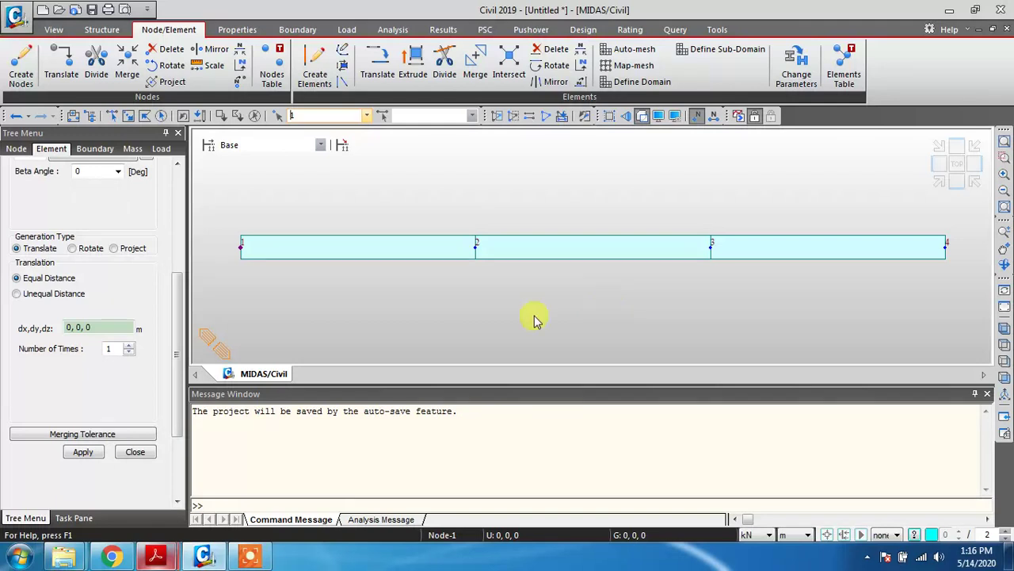
click(238, 255)
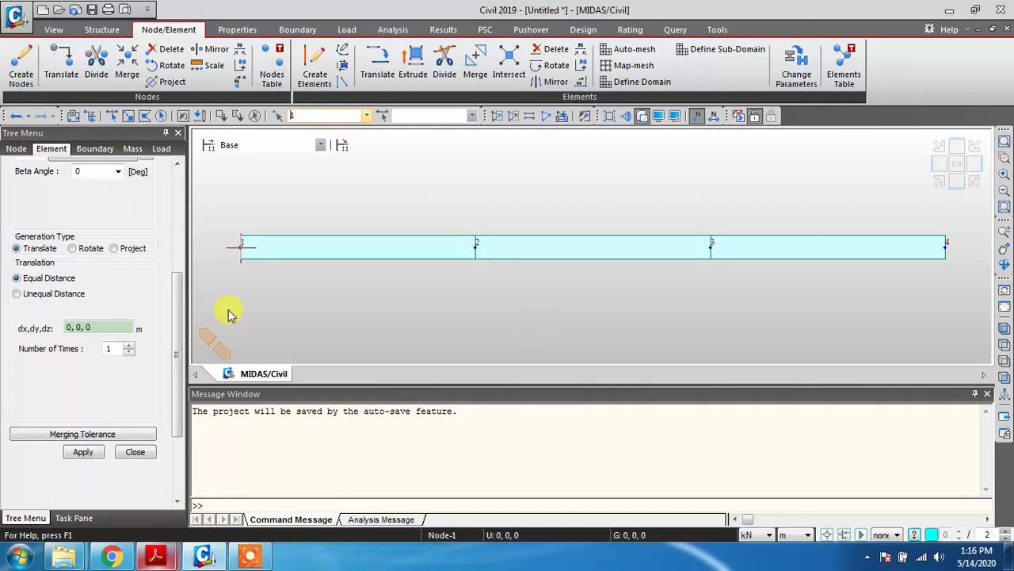
click(241, 246)
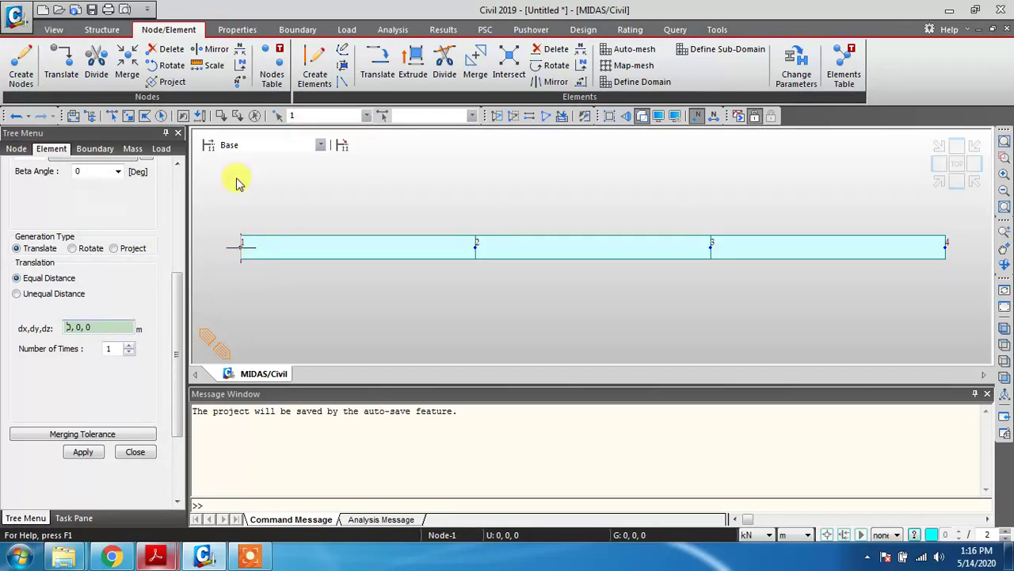
Extrude node 1 into a vertical member with dx,dy,dz set to 0, 0, -2.5 m
click(108, 325)
key(BackSpace)
text(-.2)
key(BackSpace)
key(BackSpace)
text(2.5)
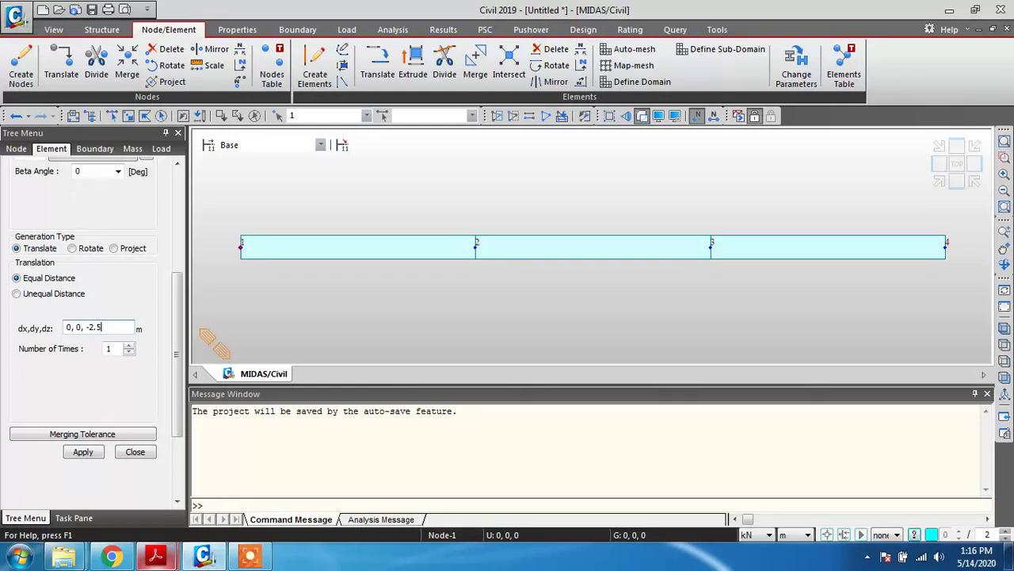
click(87, 451)
click(86, 453)
click(242, 247)
click(92, 454)
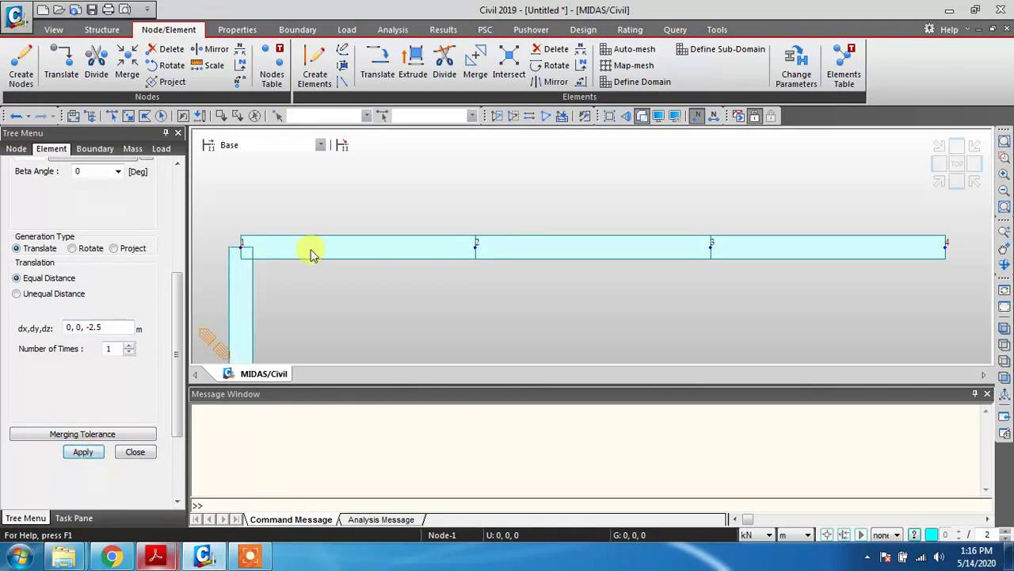
click(331, 279)
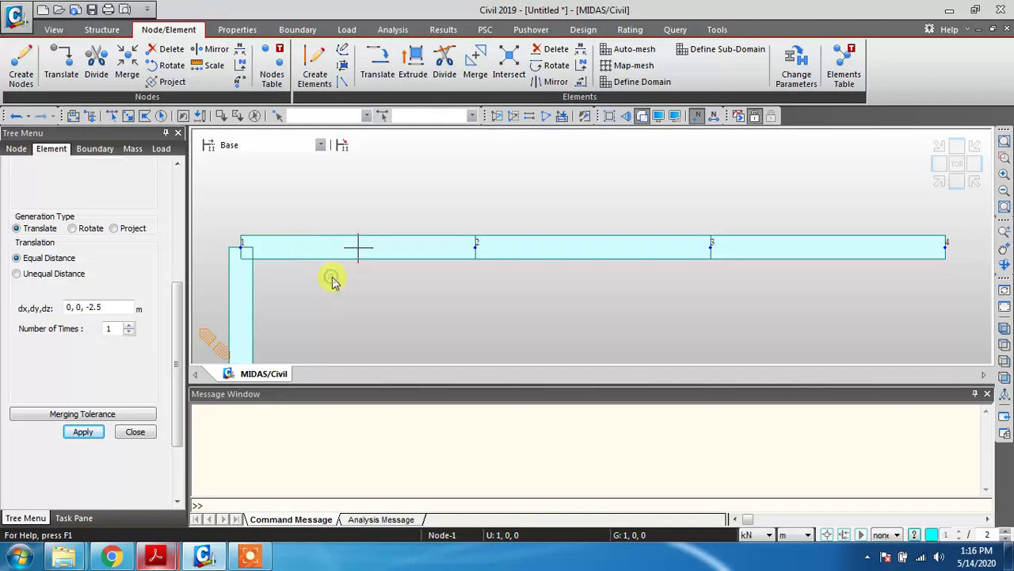
click(1004, 206)
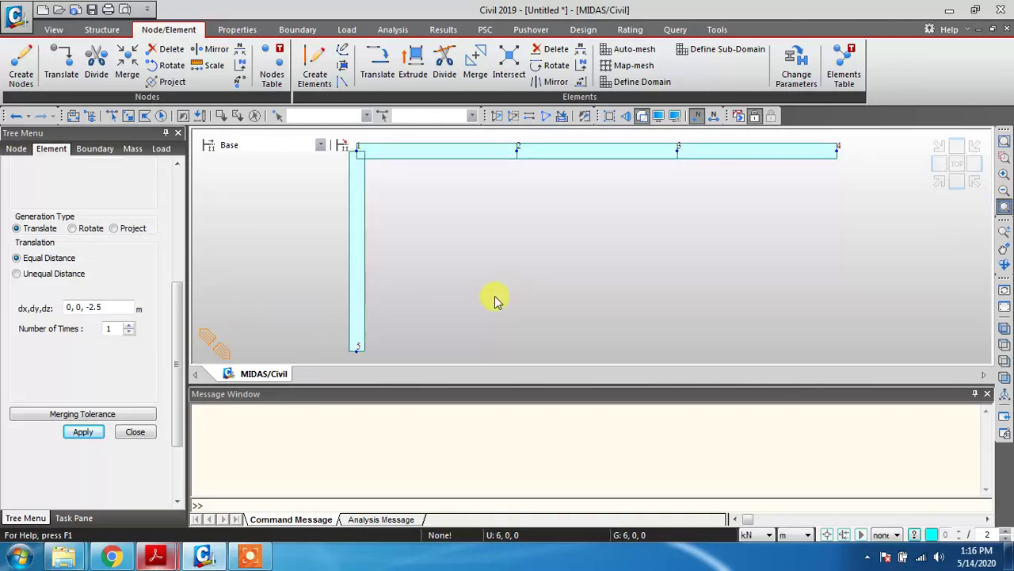
click(1004, 207)
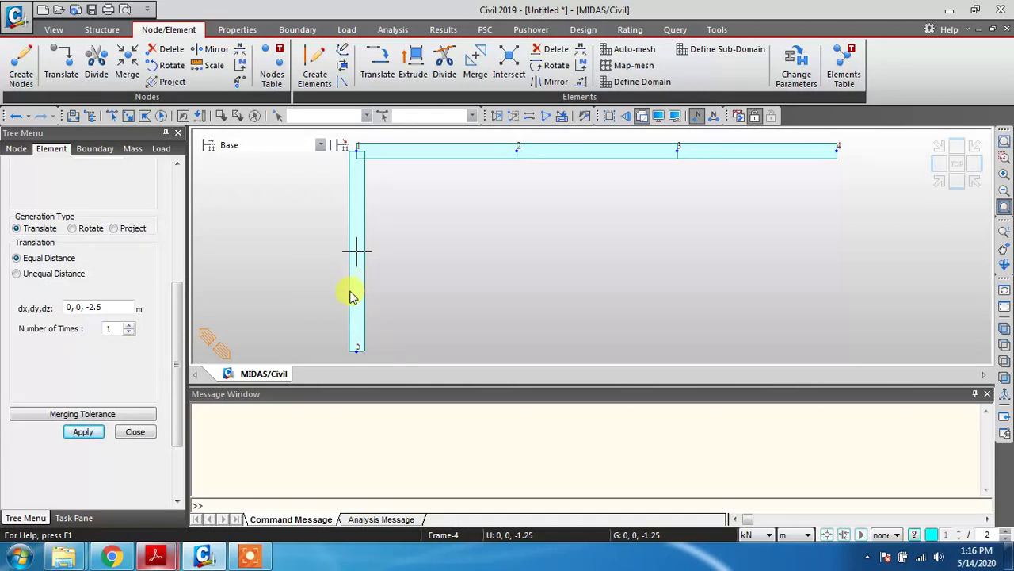
click(79, 306)
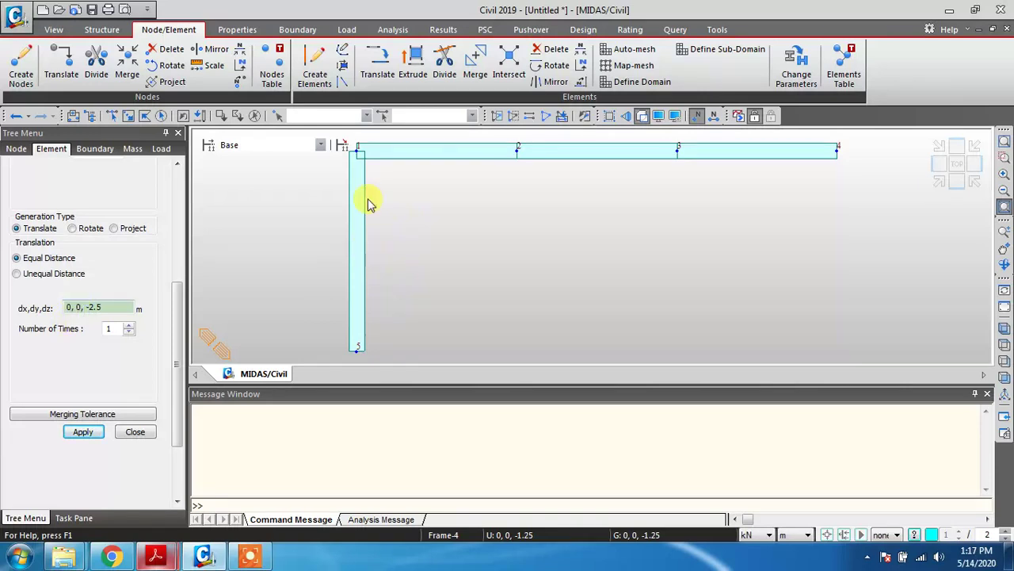
double_click(90, 306)
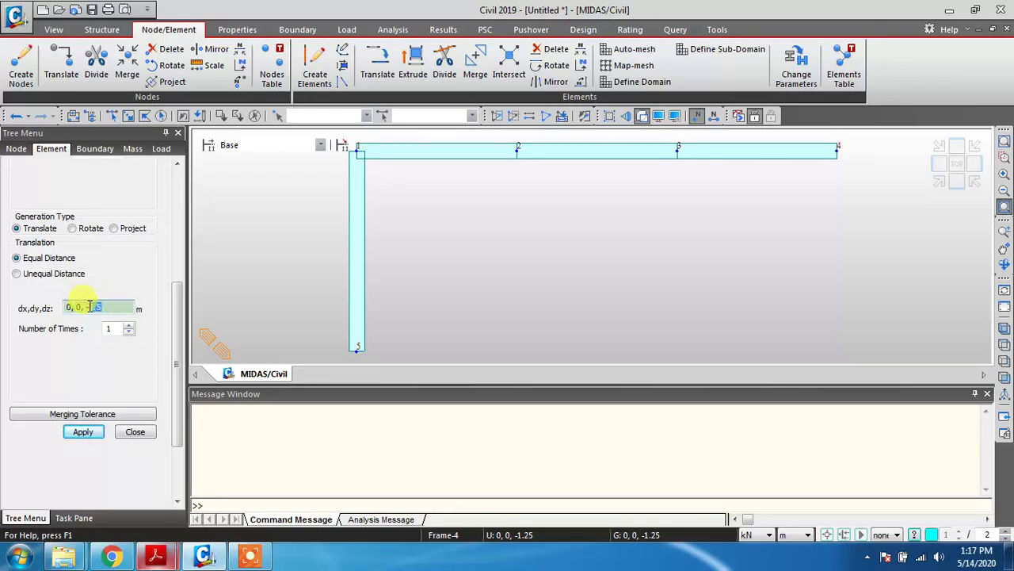
click(101, 307)
key(BackSpace)
key(BackSpace)
key(BackSpace)
text(1.25)
click(357, 361)
click(356, 361)
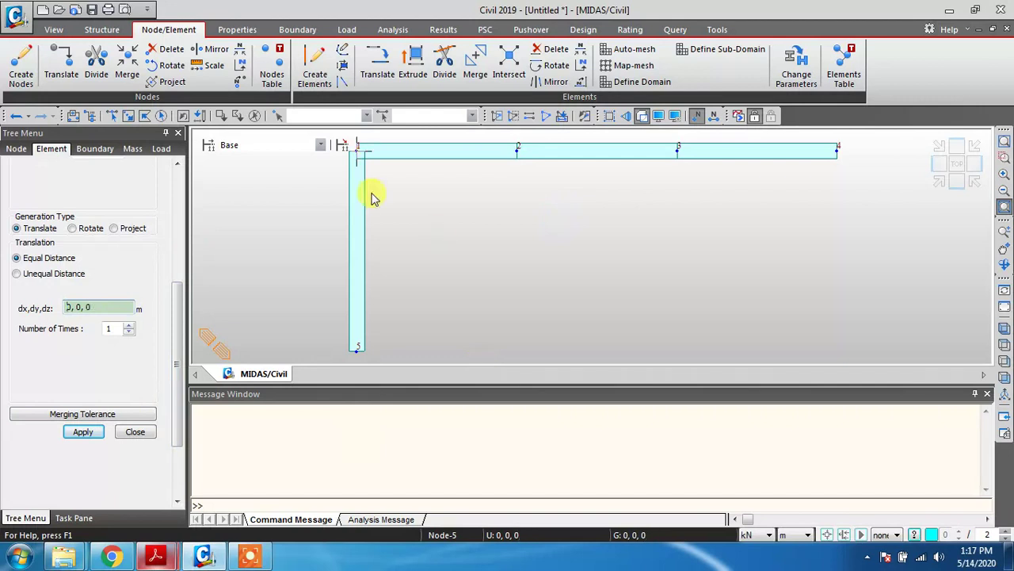
Try to pick the next extrusion's translation distance between node 5 and node 4
click(354, 354)
click(354, 354)
click(832, 165)
click(354, 354)
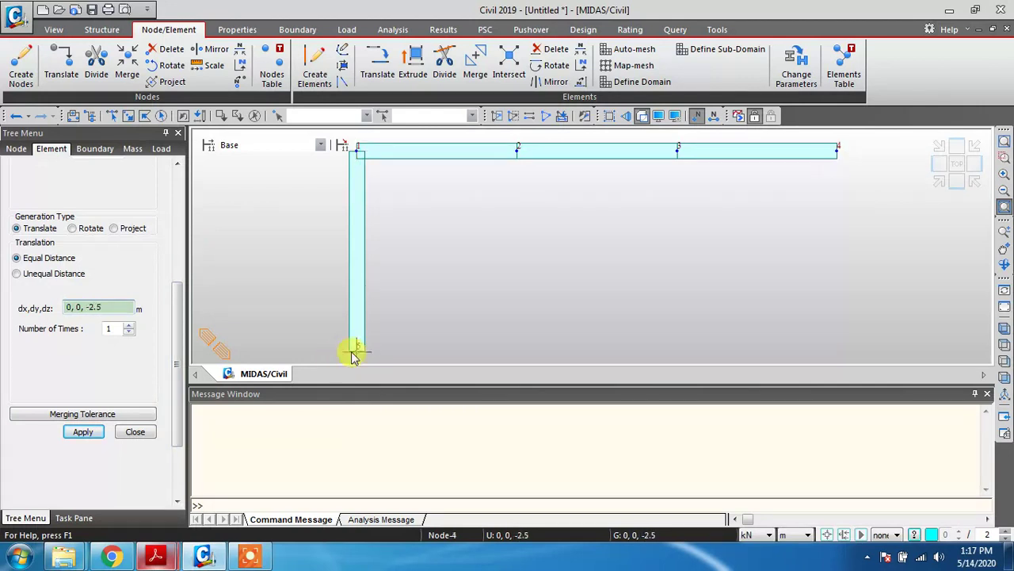
click(847, 138)
click(356, 349)
click(839, 145)
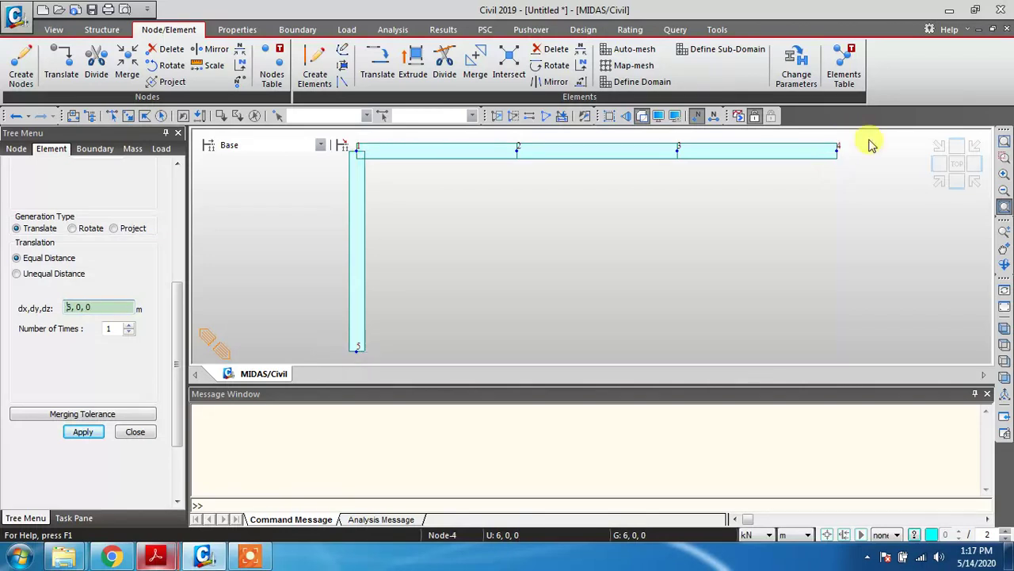
click(355, 350)
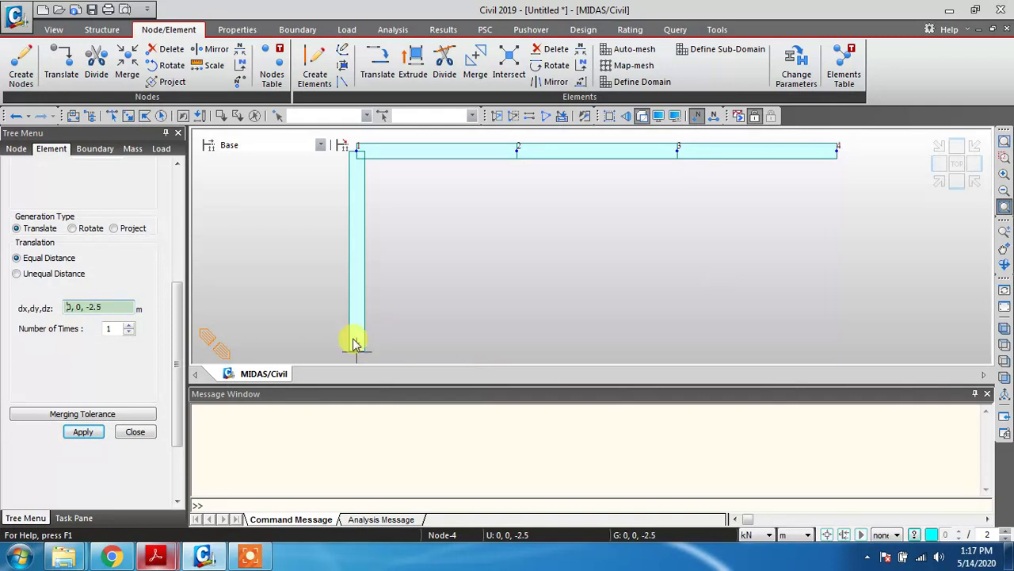
click(357, 252)
click(119, 306)
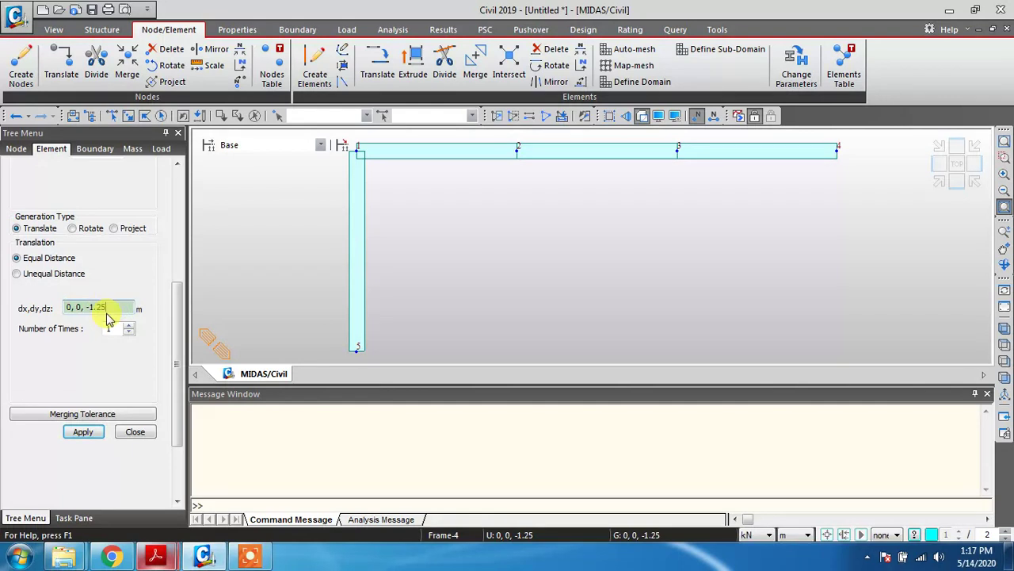
click(113, 306)
text(0, 0, 0)
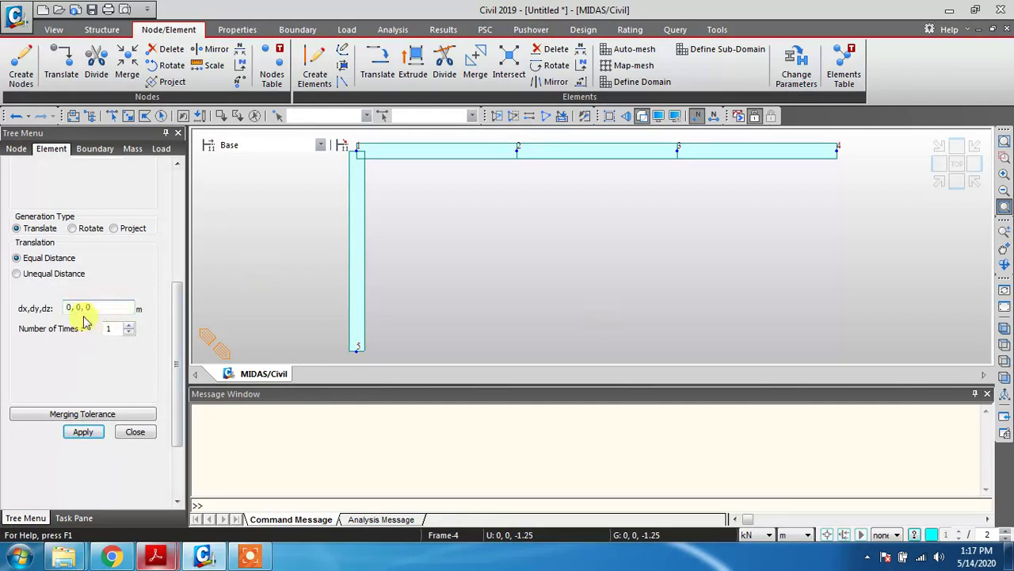
click(102, 307)
double_click(102, 308)
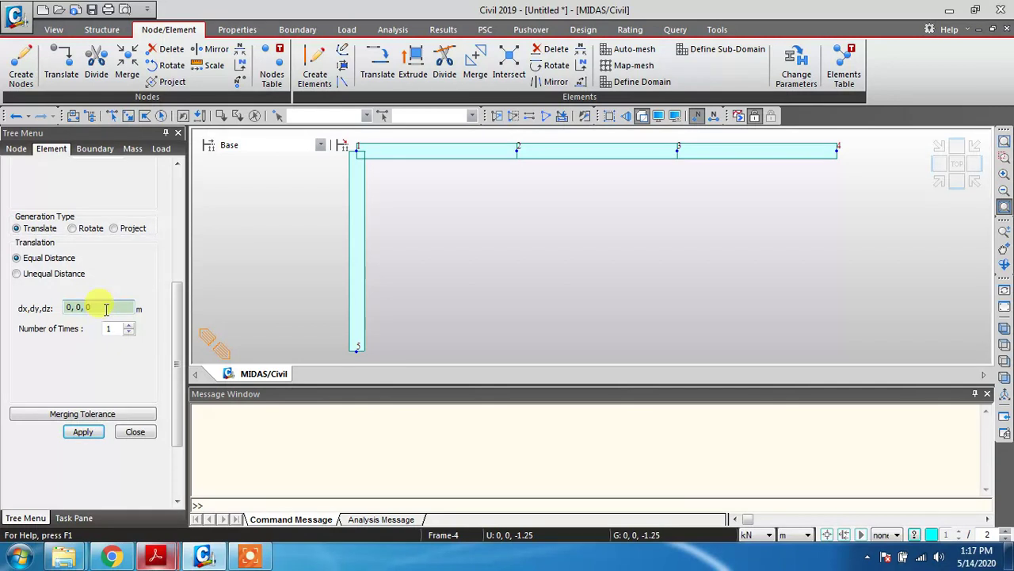
Try to extrude a diagonal from node 5 to node 4 with a picked translation of 6, 0, 2.5 m
click(355, 347)
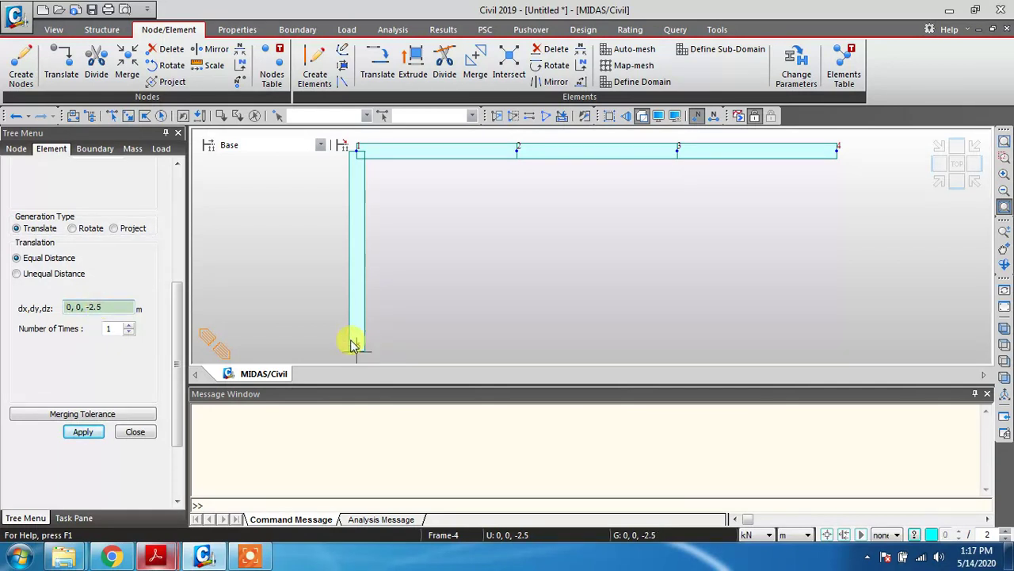
click(355, 148)
click(527, 151)
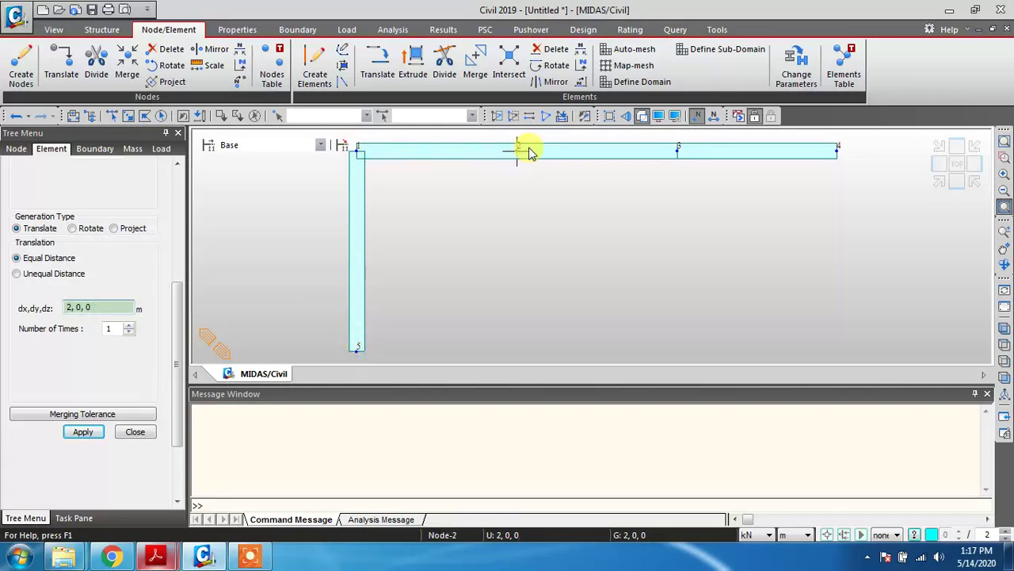
click(816, 158)
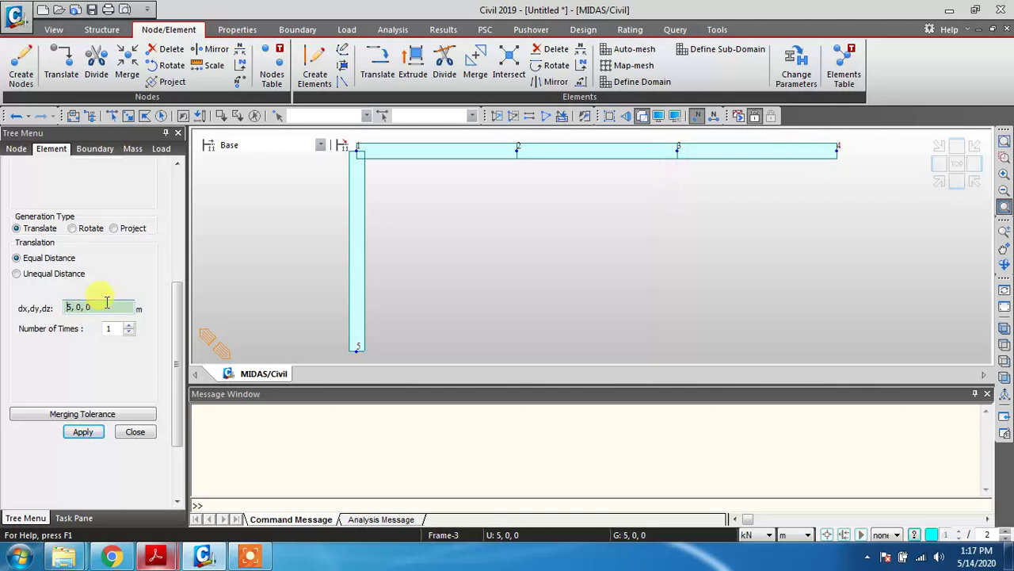
click(357, 350)
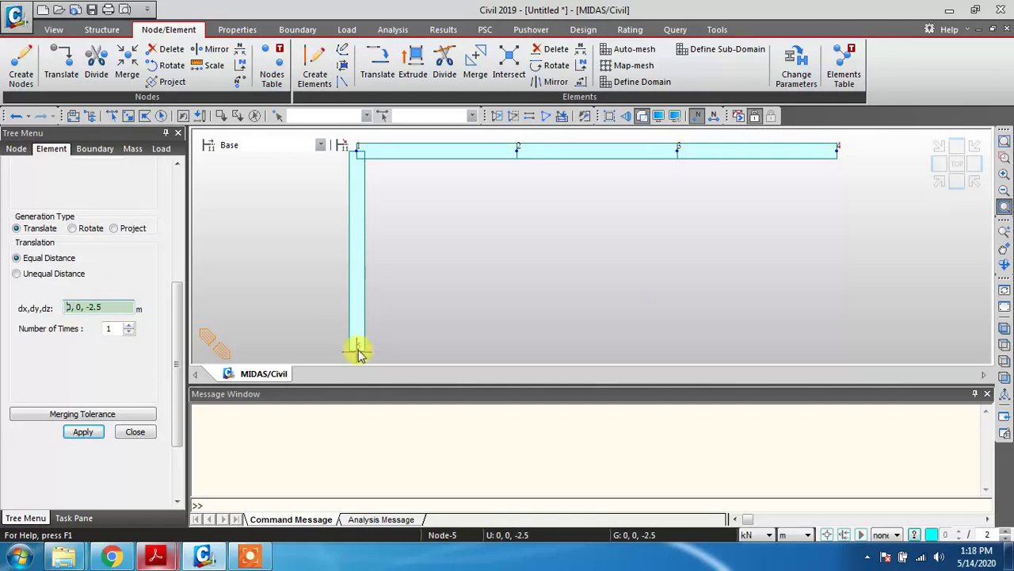
click(358, 350)
click(358, 351)
click(838, 152)
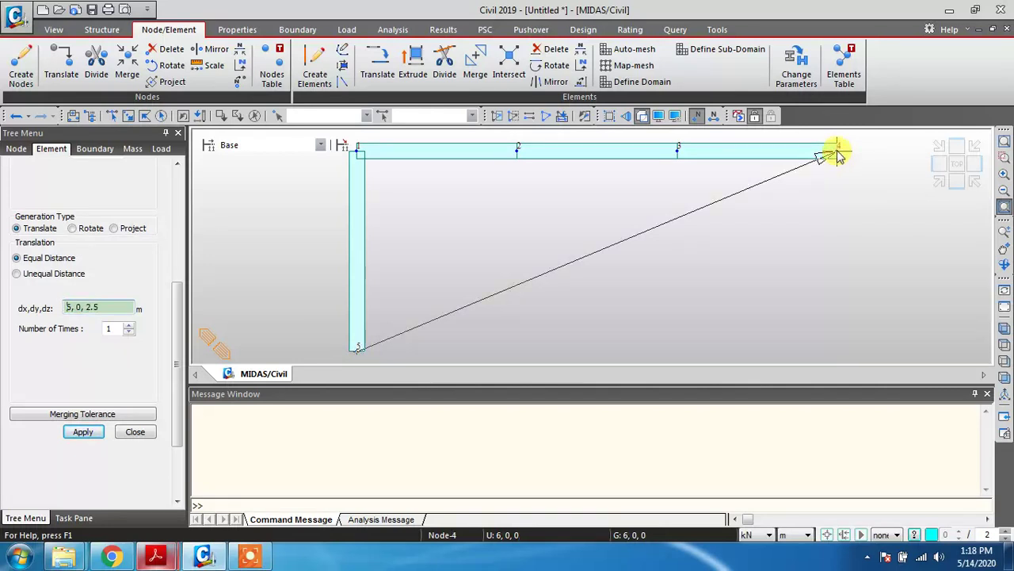
click(838, 154)
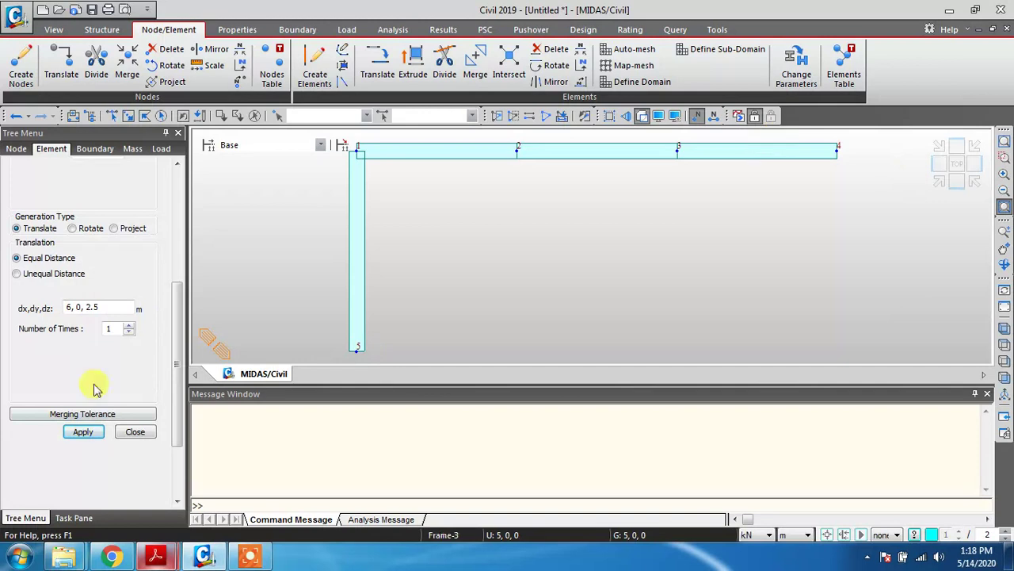
click(87, 435)
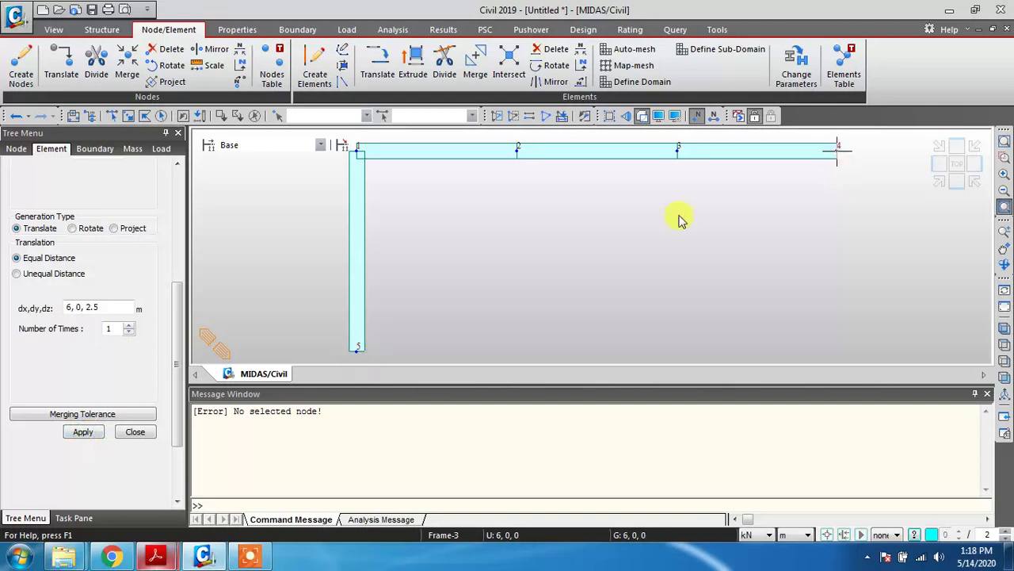
Select node 5 by its number as the source node for the diagonal extrusion
click(108, 307)
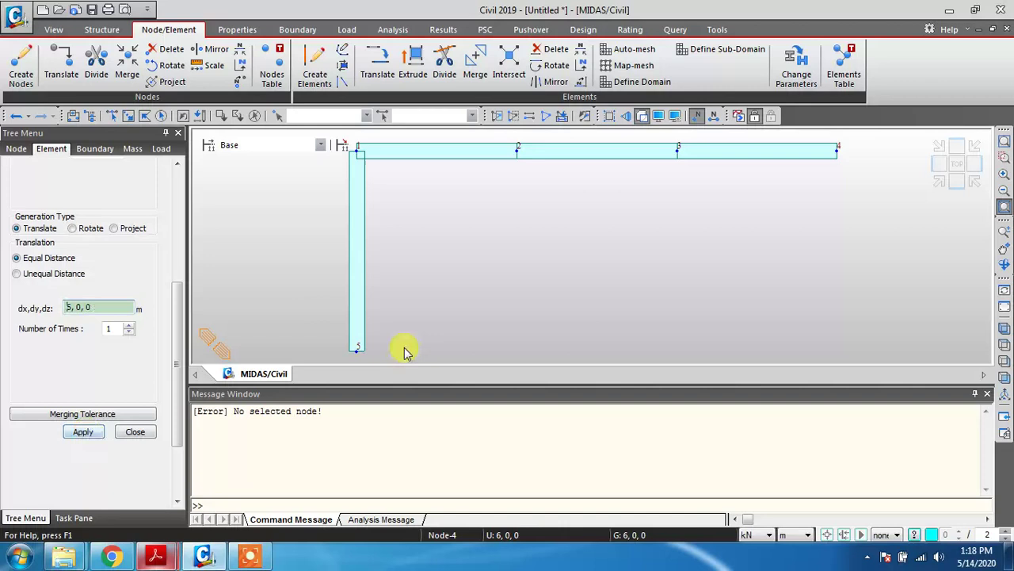
click(321, 117)
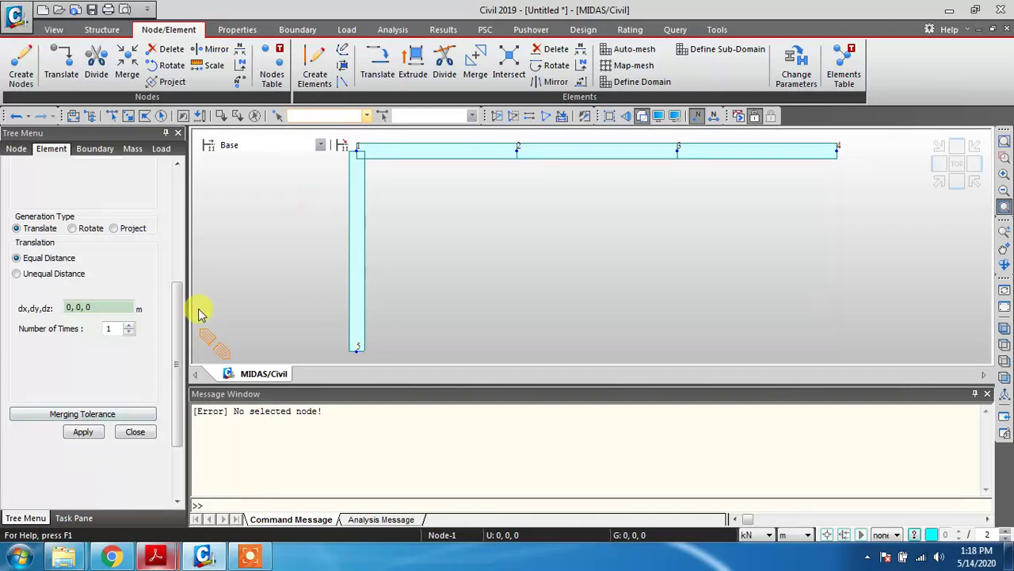
click(357, 349)
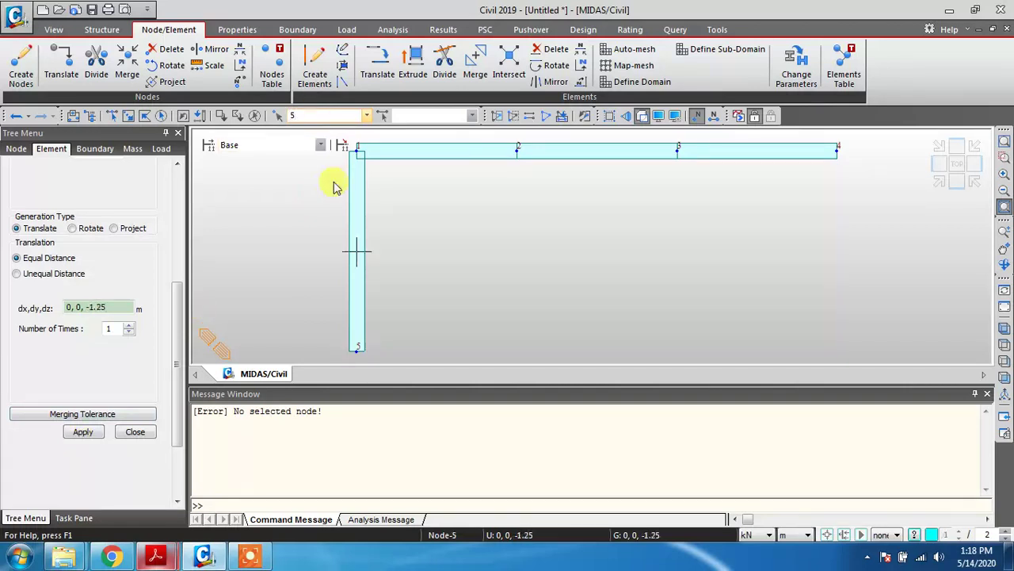
click(354, 346)
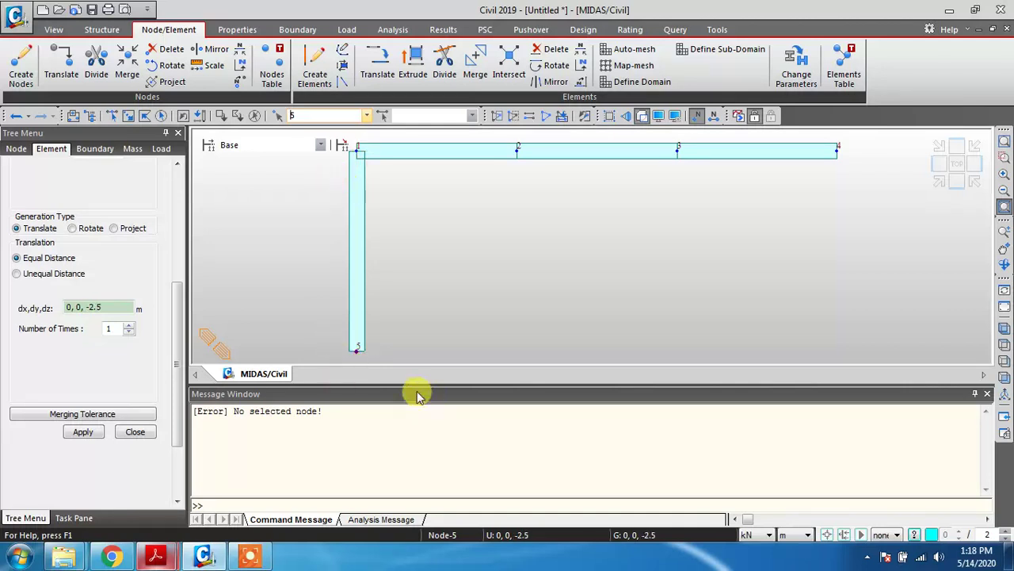
Extrude node 5 into a diagonal member reaching node 4, picking a dx,dy,dz translation of 6, 0, 2.5 m between the two nodes
click(118, 307)
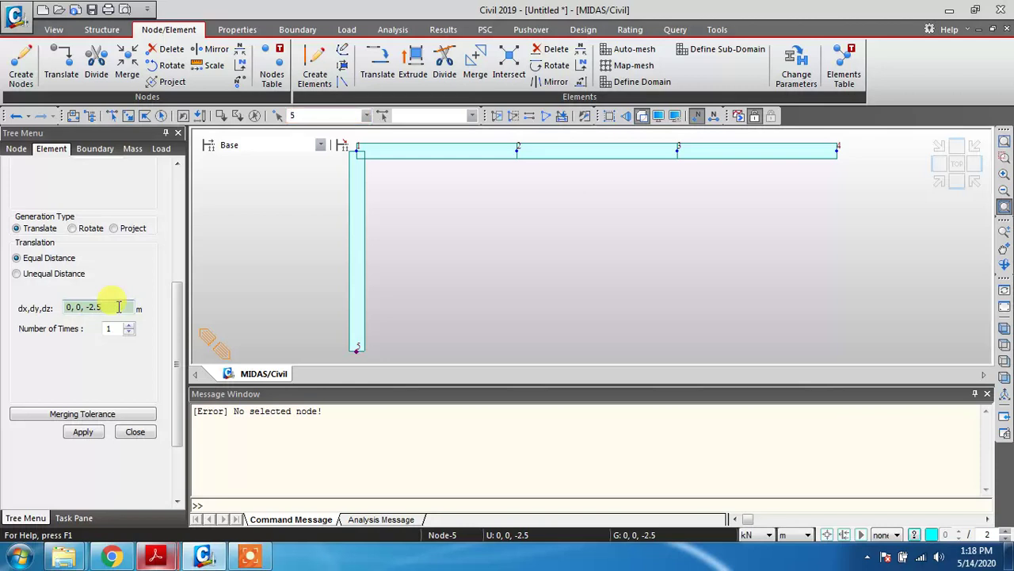
click(358, 352)
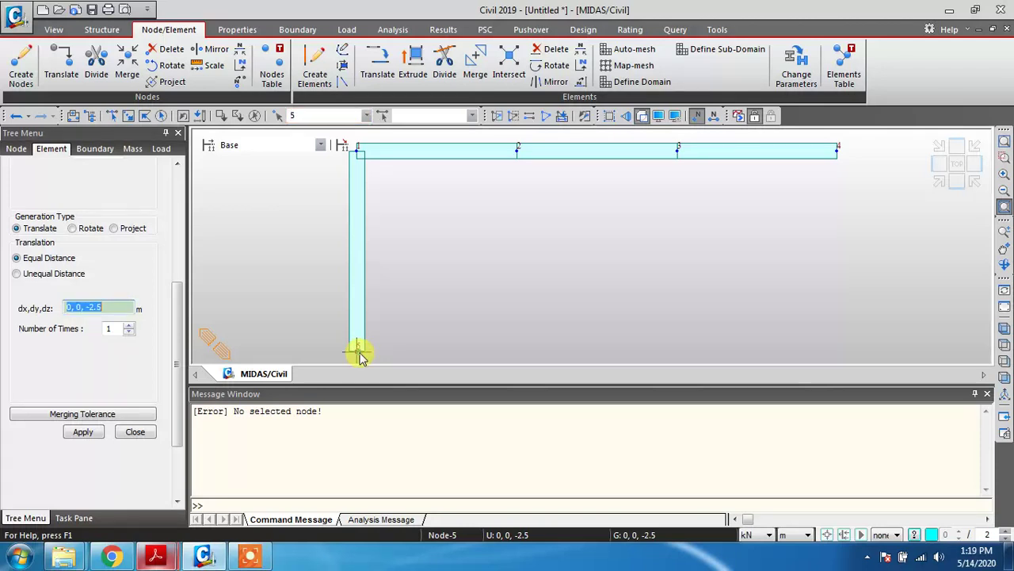
click(357, 349)
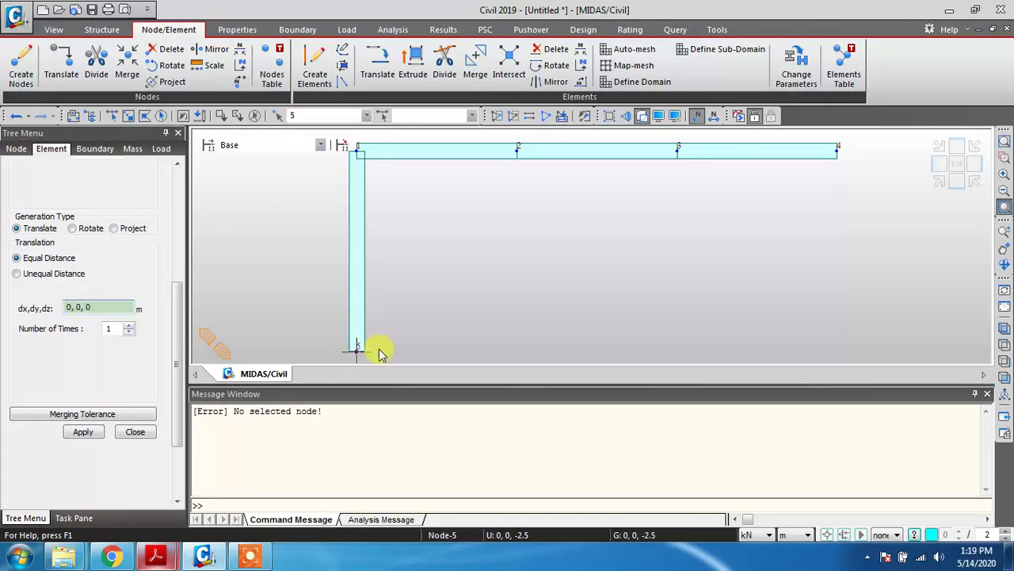
click(838, 151)
click(839, 151)
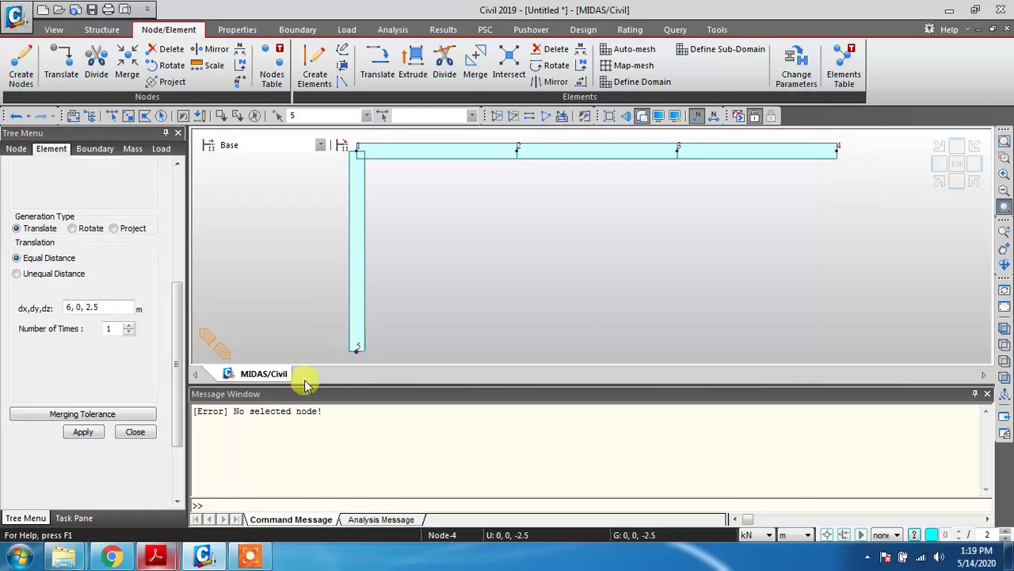
click(84, 433)
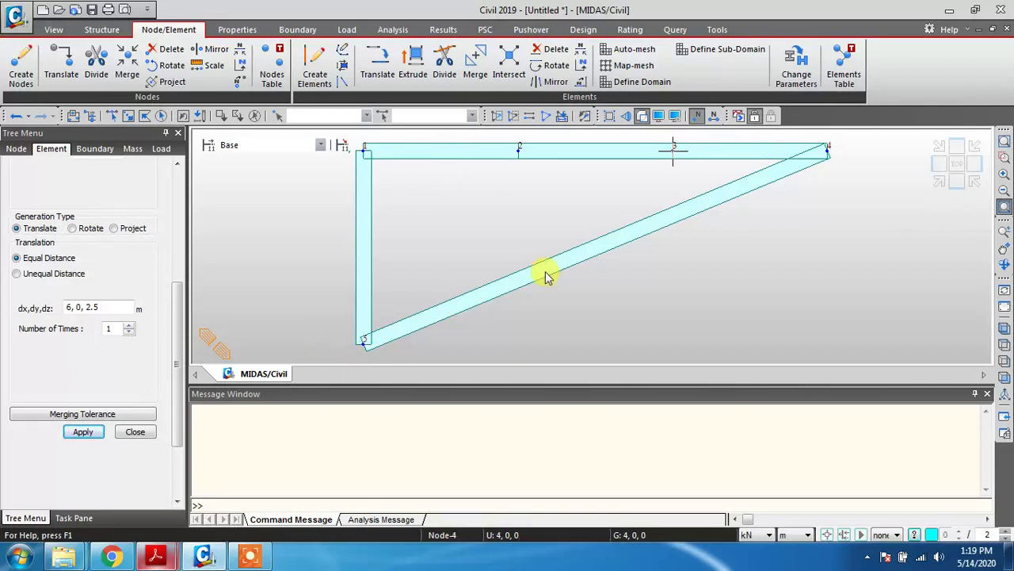
Switch to CE297-Ch6.pdf to check where joints F and G lie on the diagonal of the Exercise 6.13 truss, and return to the model
mouse_move(676, 232)
mouse_move(155, 555)
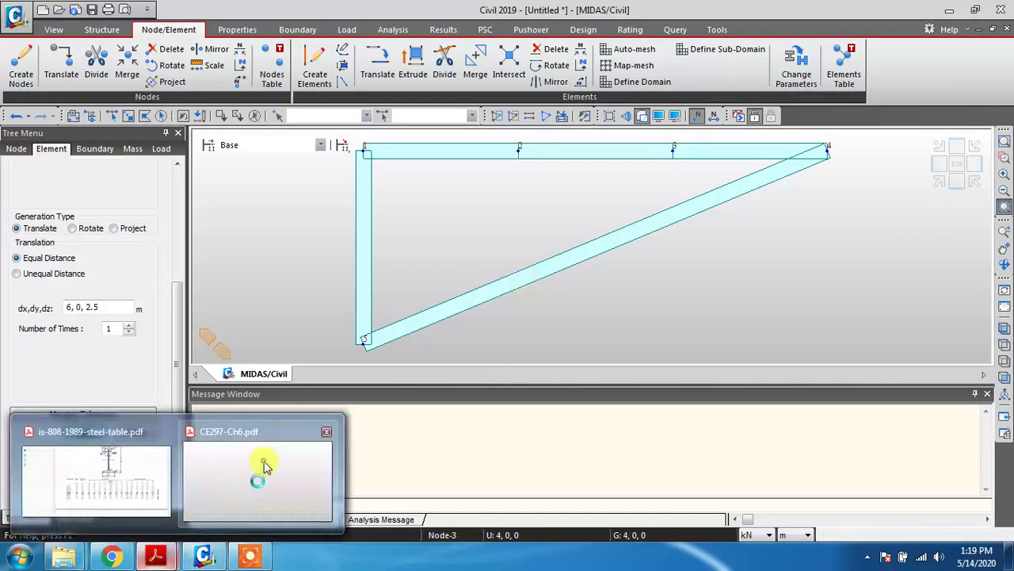
click(265, 471)
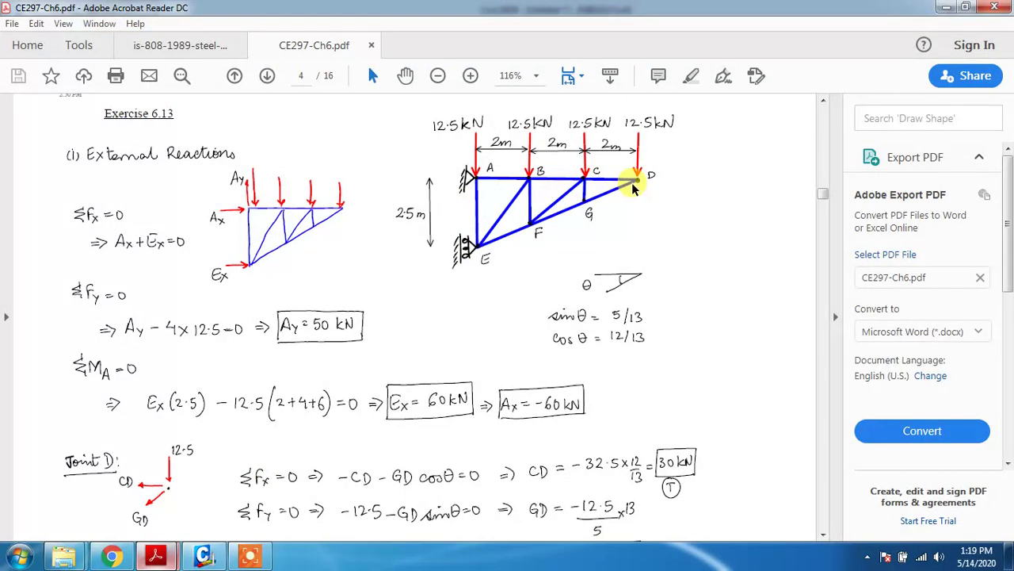
click(941, 7)
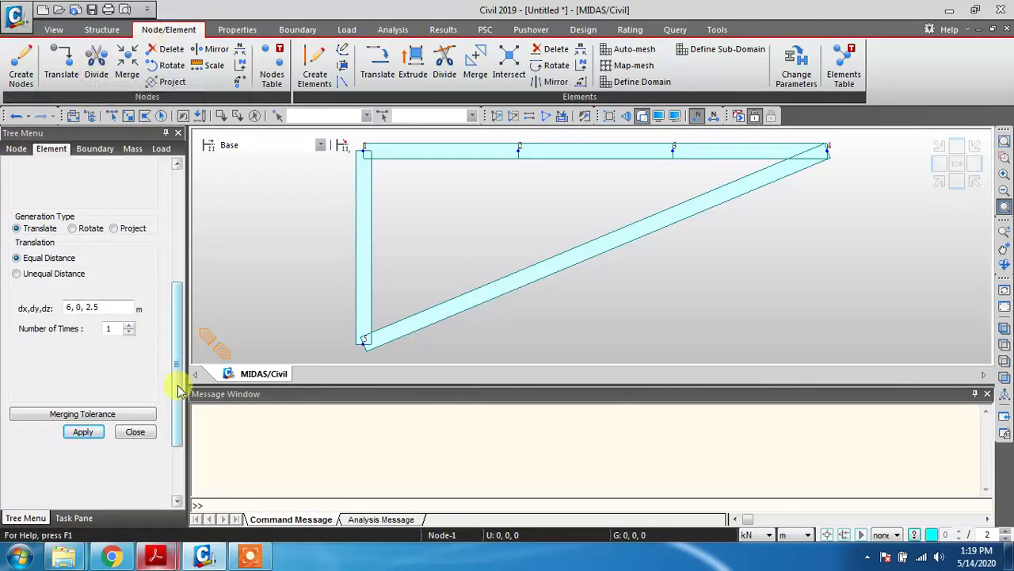
drag(177, 373, 177, 203)
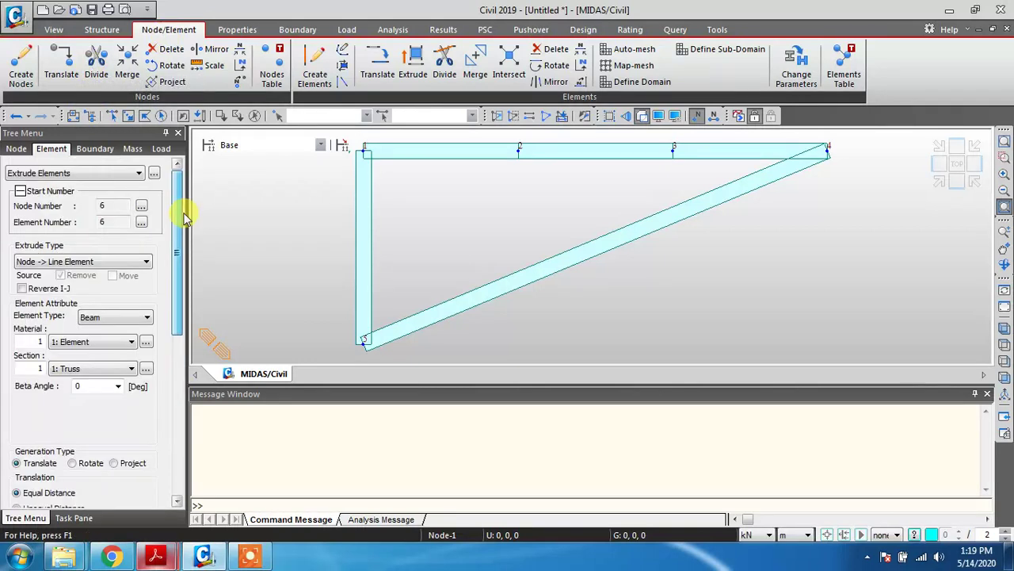
click(115, 174)
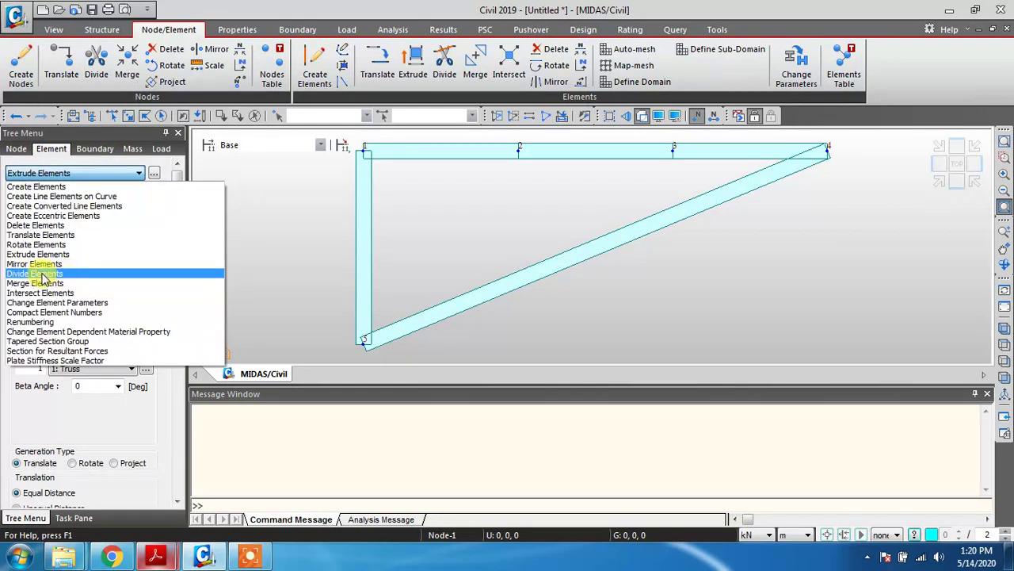
click(77, 172)
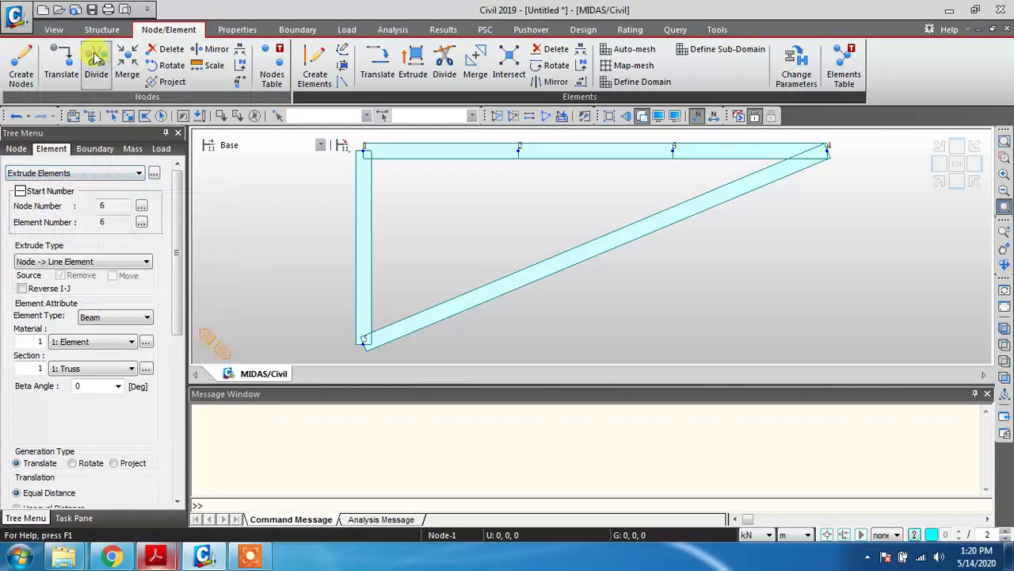
click(89, 69)
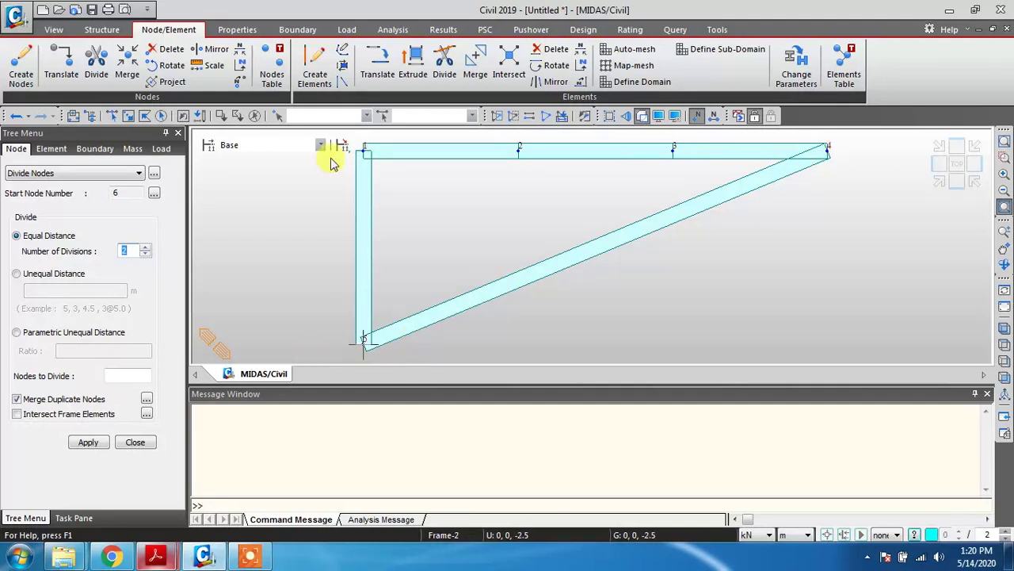
Display the element numbers and select diagonal element 5 by its number
click(713, 119)
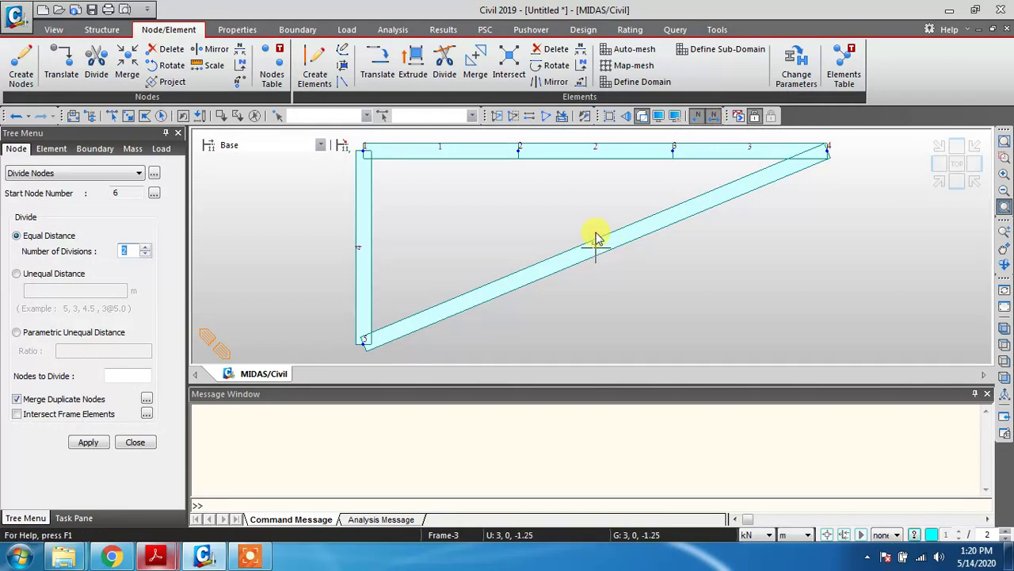
click(435, 116)
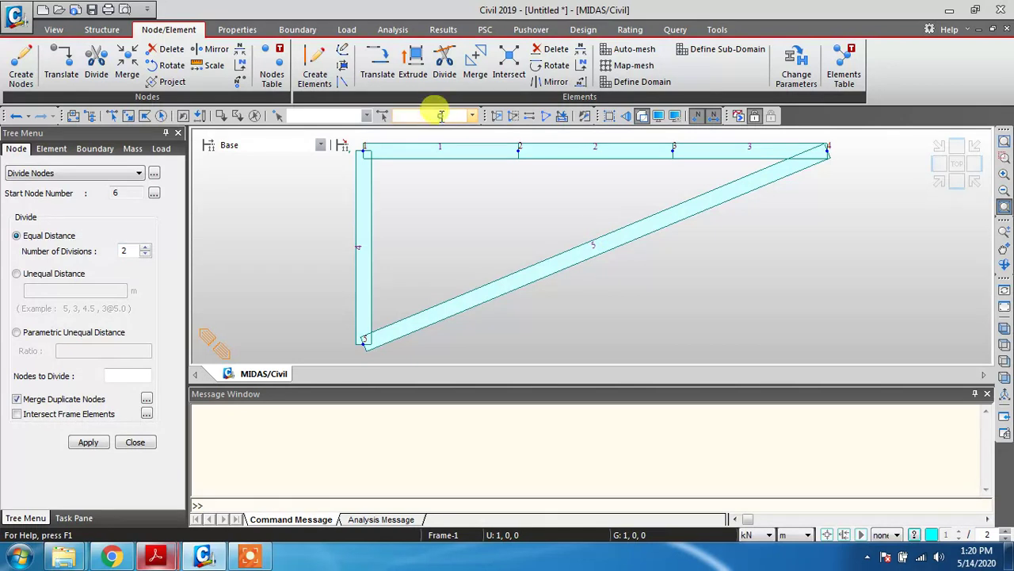
text(5)
key(Return)
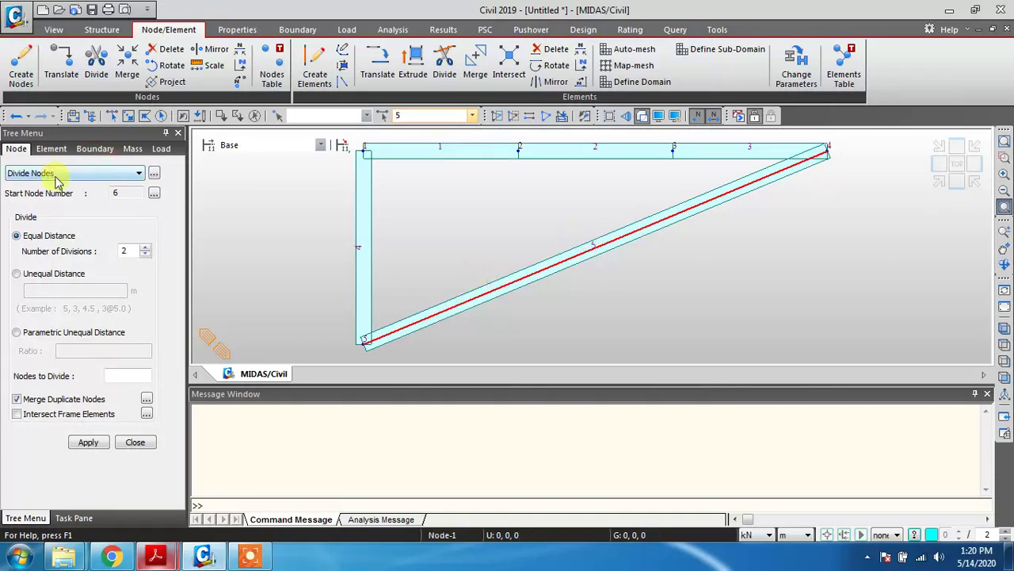
Divide the selected diagonal as a frame element into 3 equal-distance divisions with Divide Elements, checking the exercise figure for the joint layout
click(52, 149)
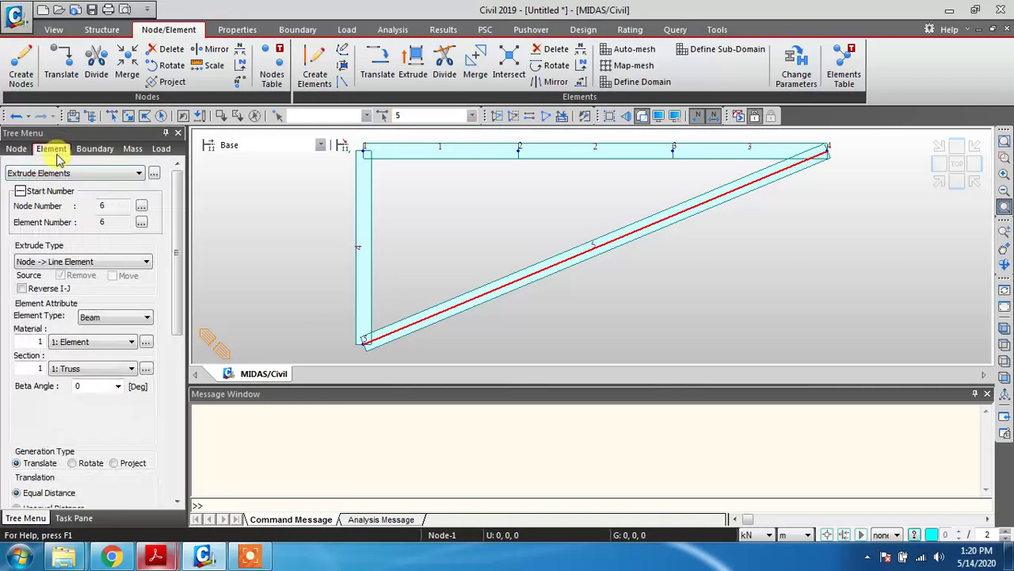
click(57, 173)
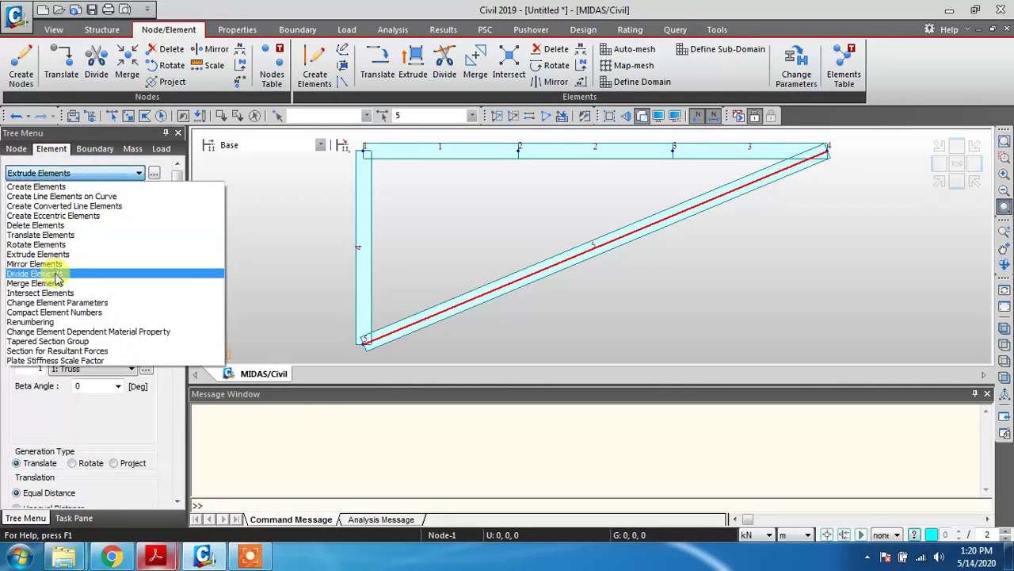
click(58, 273)
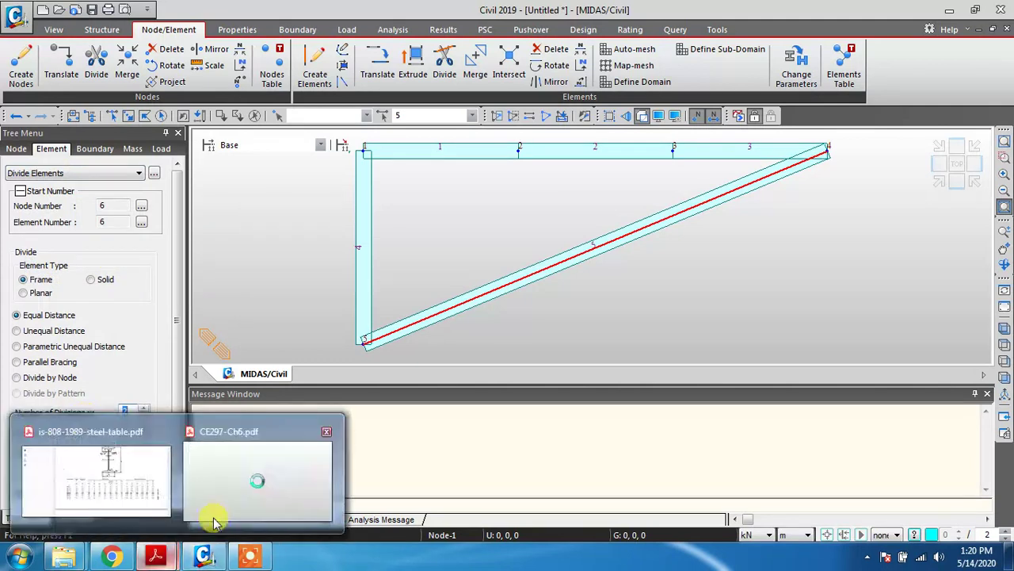
key(alt+Tab)
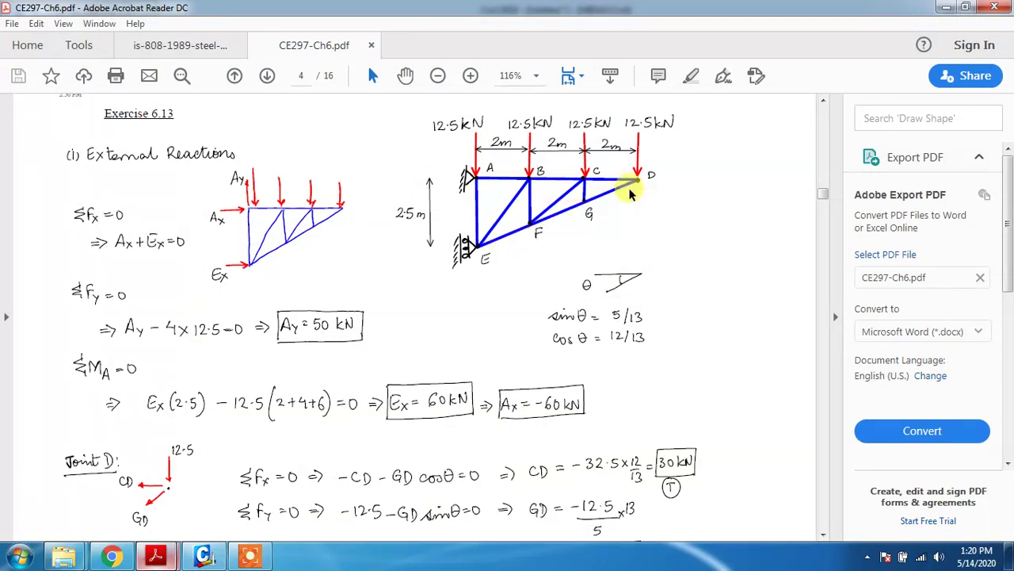
click(951, 8)
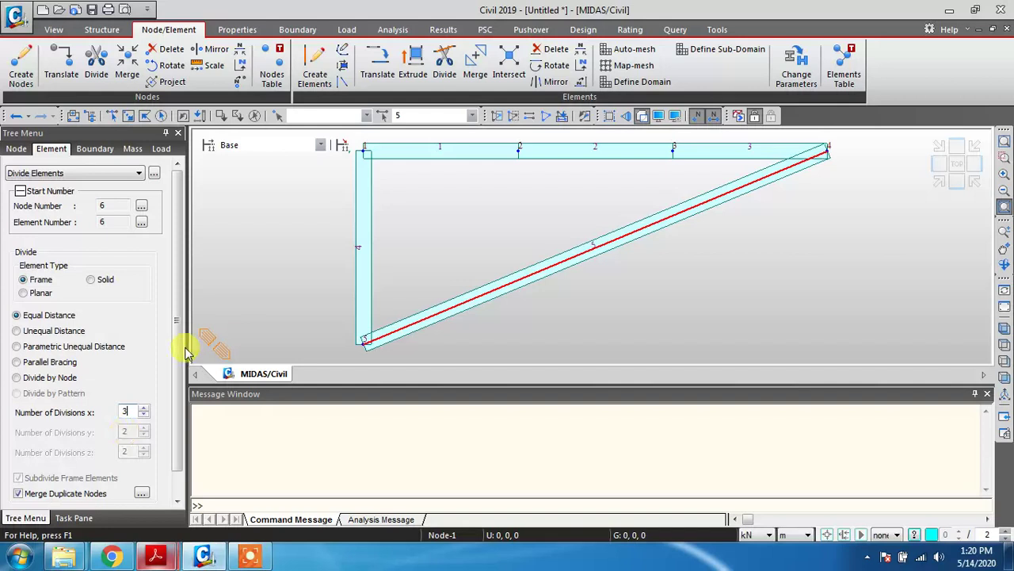
scroll(161, 432, down, 1)
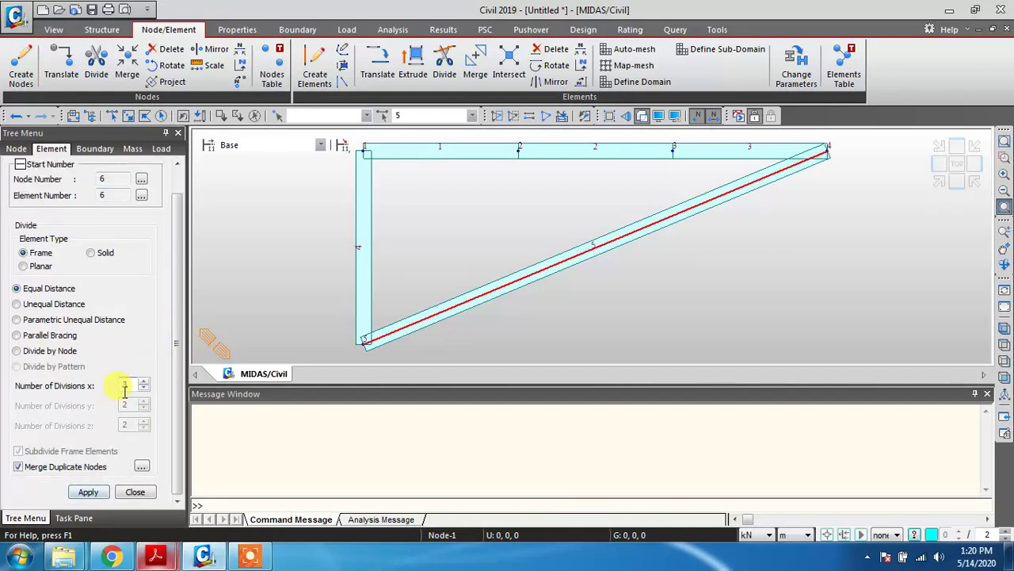
click(89, 492)
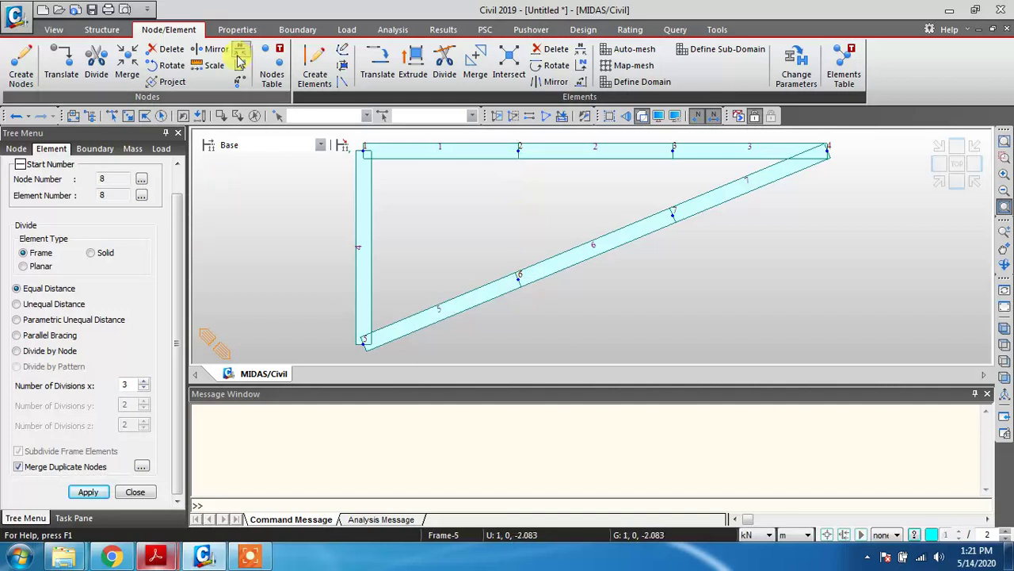
Start extruding nodes into line elements again and select node 2 by its number as the source
click(413, 70)
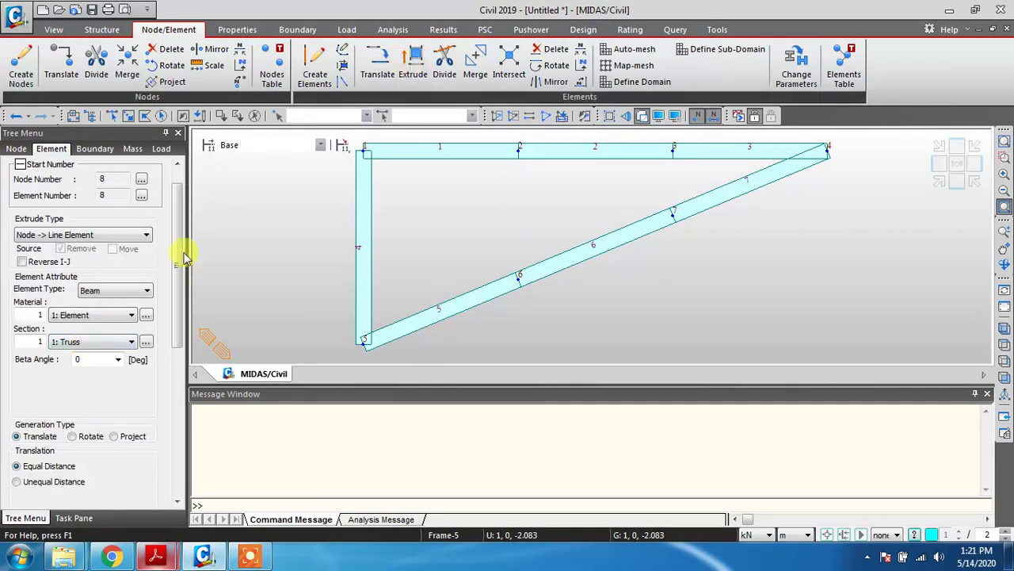
drag(177, 254, 159, 363)
click(119, 284)
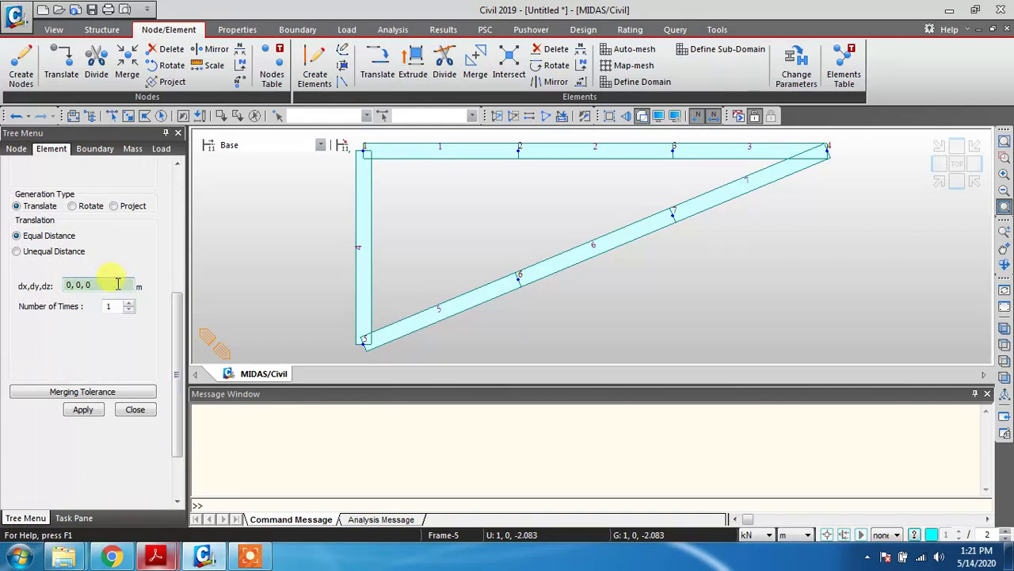
click(519, 150)
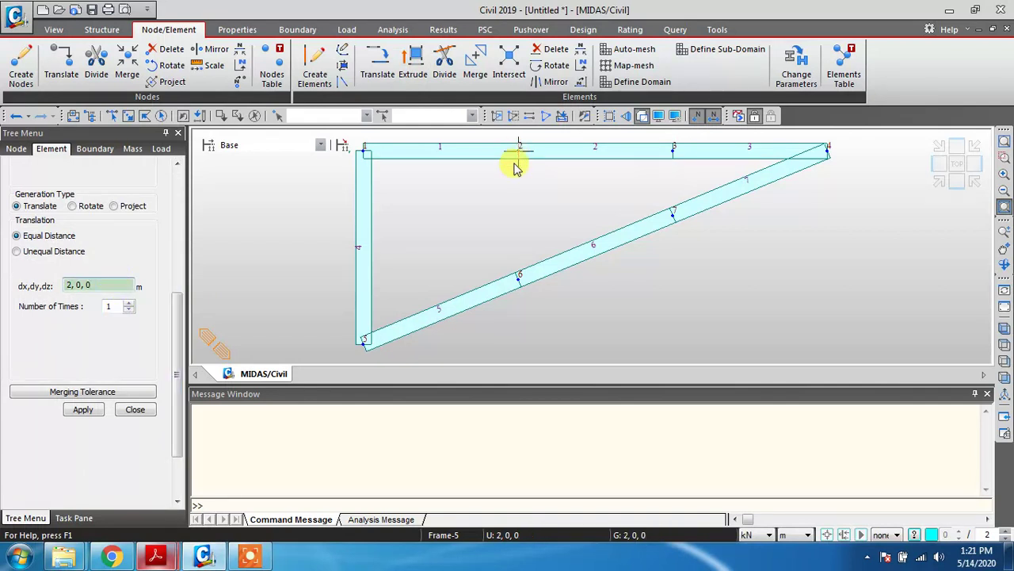
click(312, 115)
text(2)
key(Return)
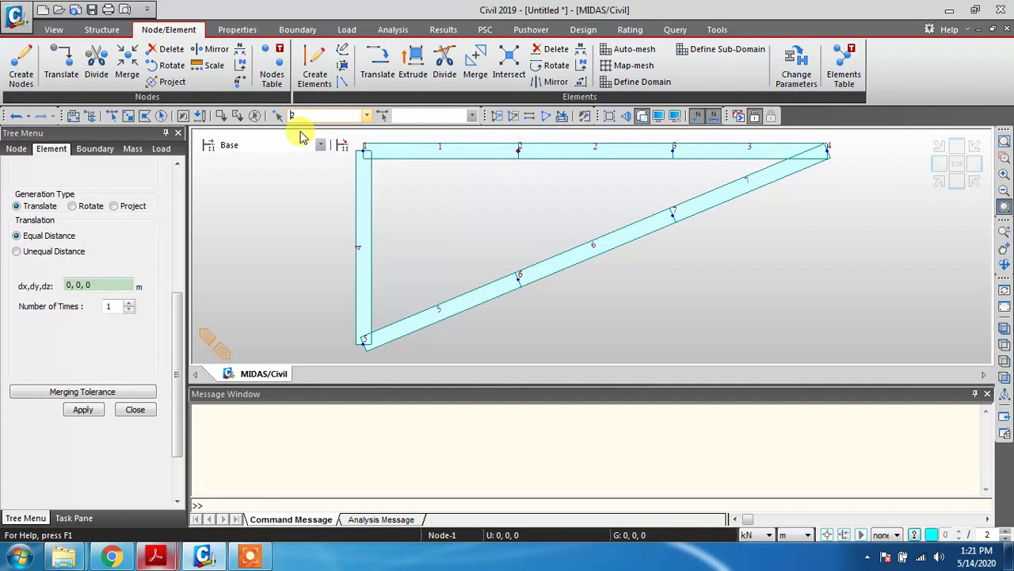
Extrude node 2 into a vertical member down to node 6, picking a dx,dy,dz translation of 0, 0, -1.666667 m
click(111, 285)
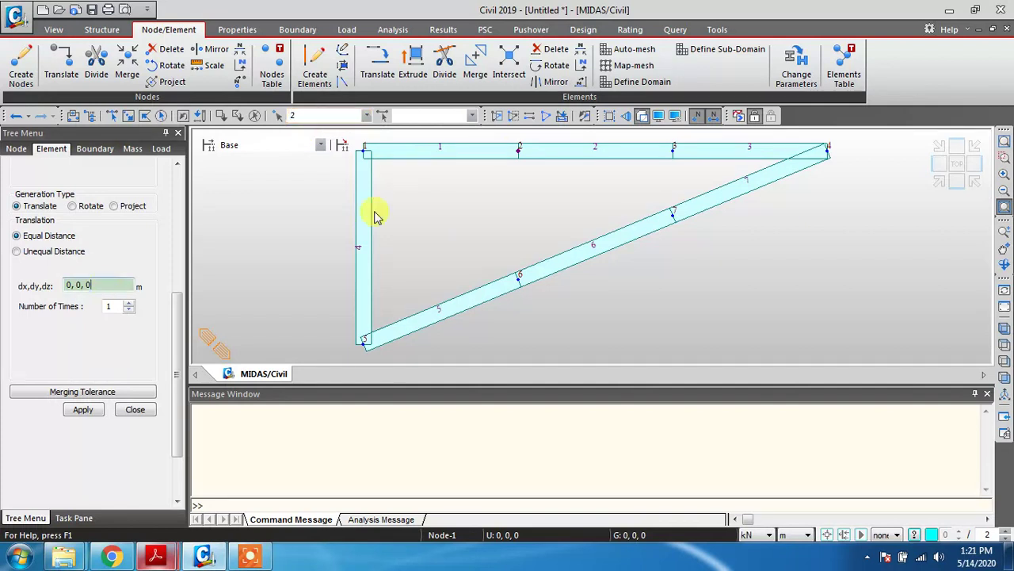
click(519, 148)
click(518, 276)
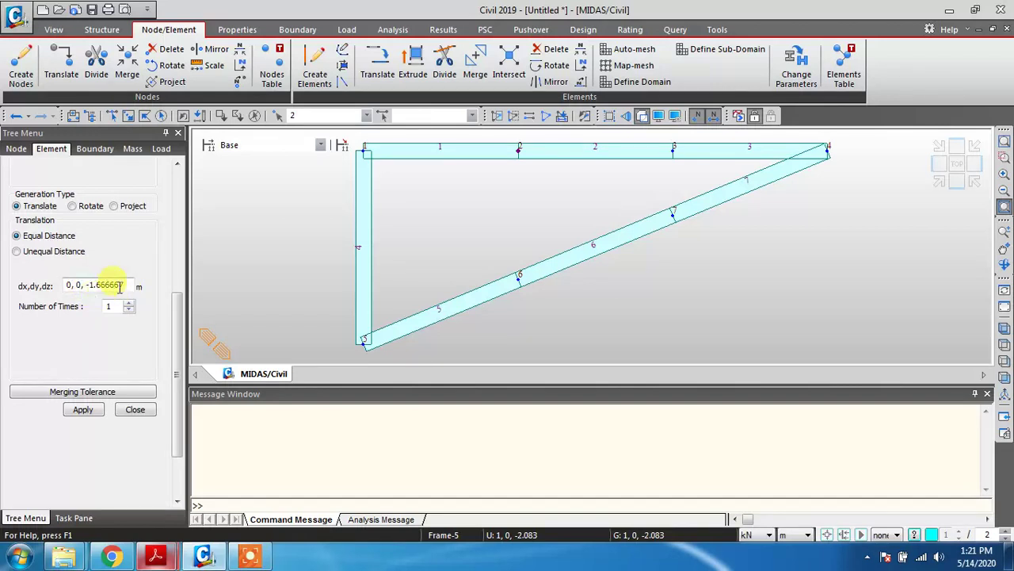
click(83, 409)
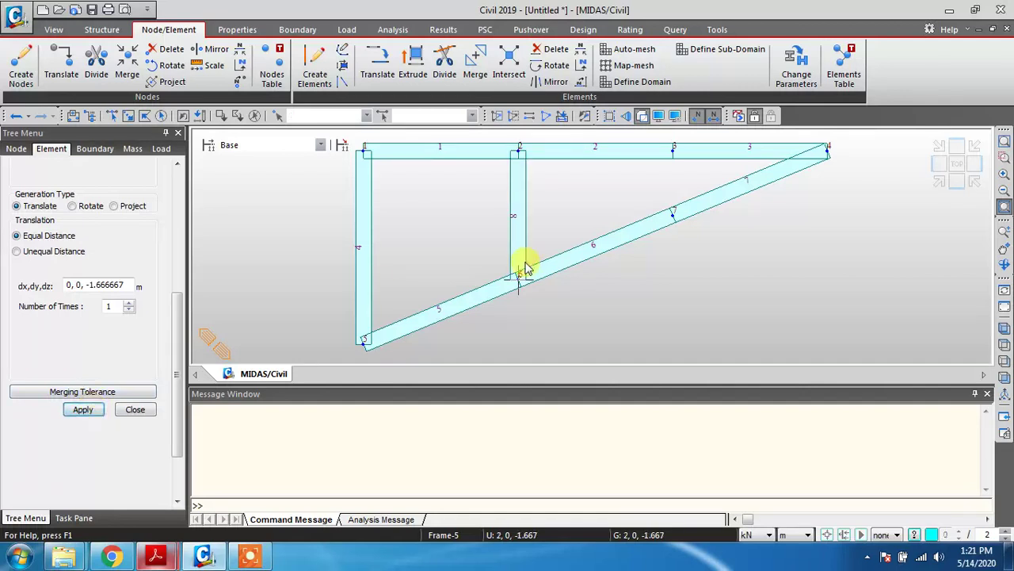
Extrude node 3 into a vertical member down to node 7, picking a dx,dy,dz translation of 0, 0, -0.8333333 m
click(311, 115)
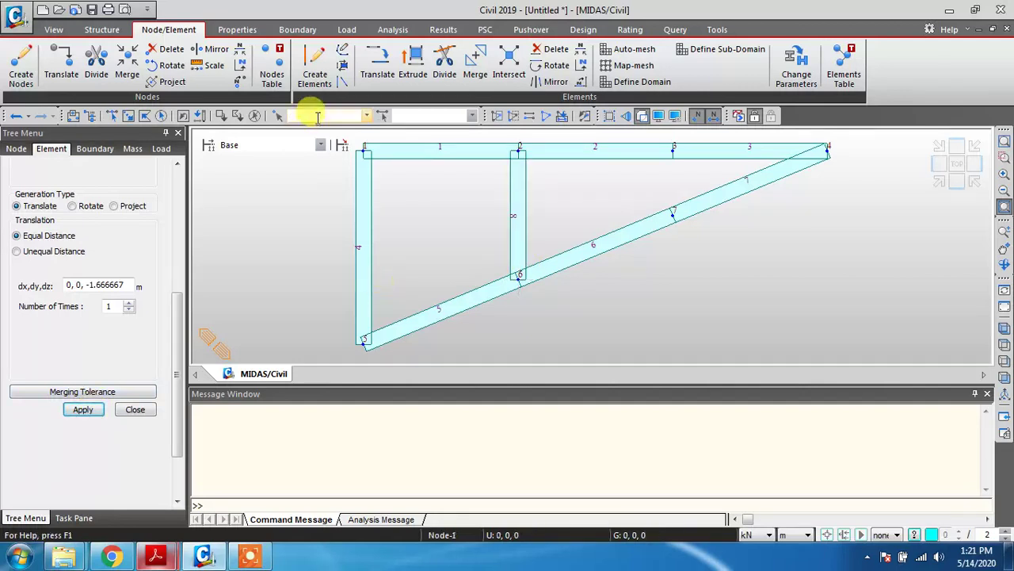
text(3)
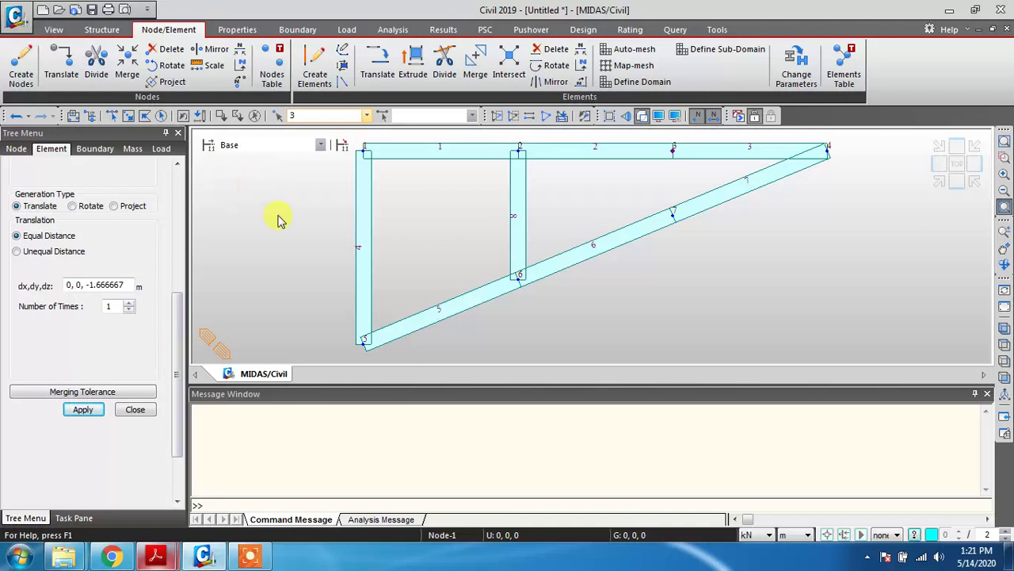
click(138, 288)
click(673, 148)
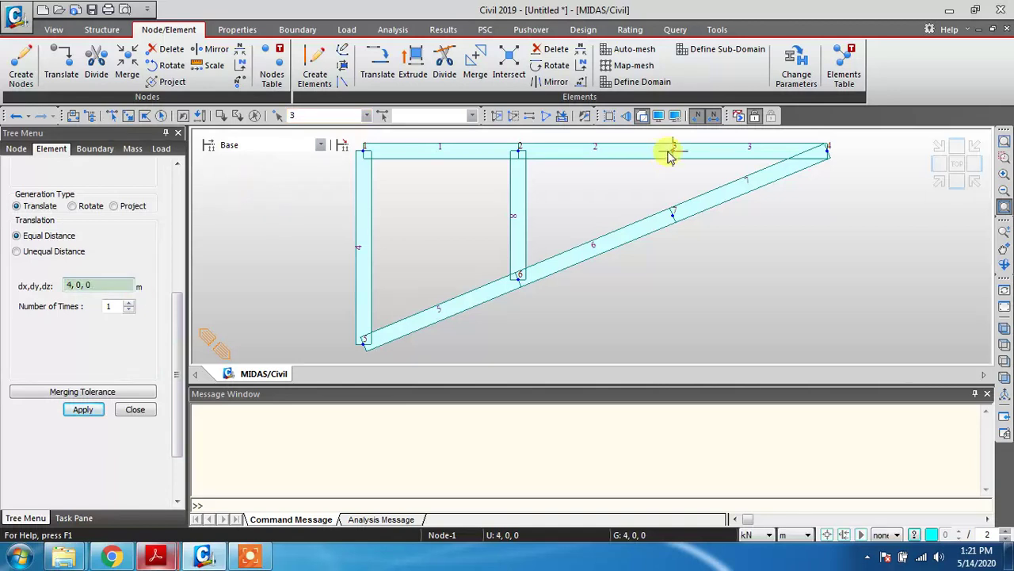
click(674, 215)
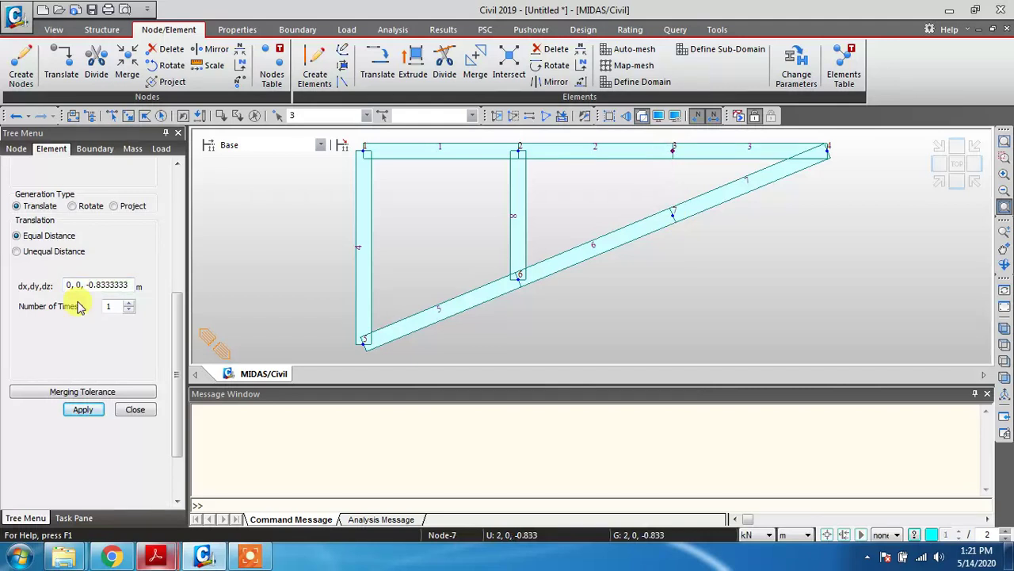
click(84, 409)
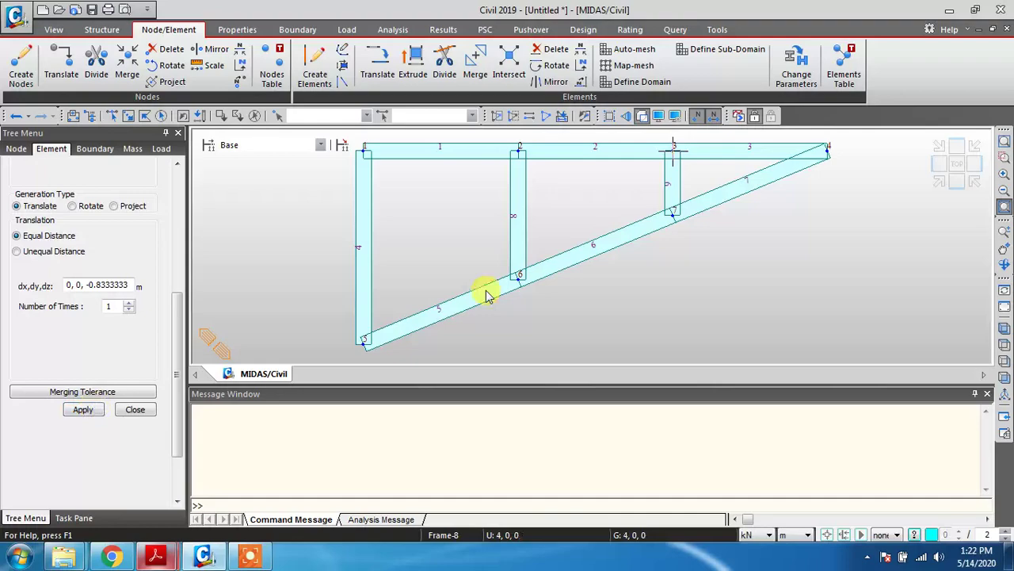
Check the diagonals in the exercise figure and extrude node 5 into a diagonal up to node 2 with a translation of 2, 0, 2.5 m
mouse_move(155, 555)
click(290, 481)
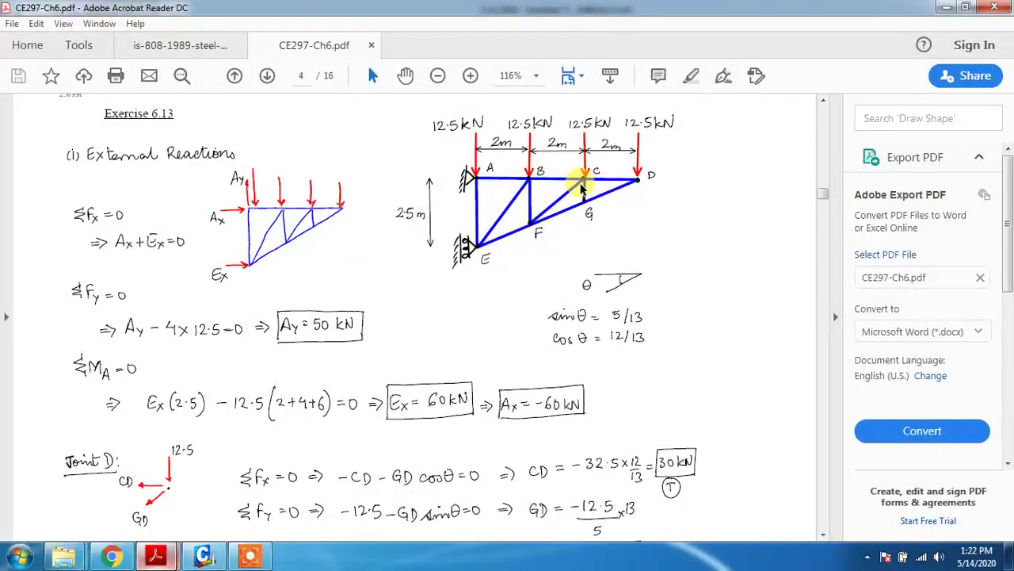
click(951, 7)
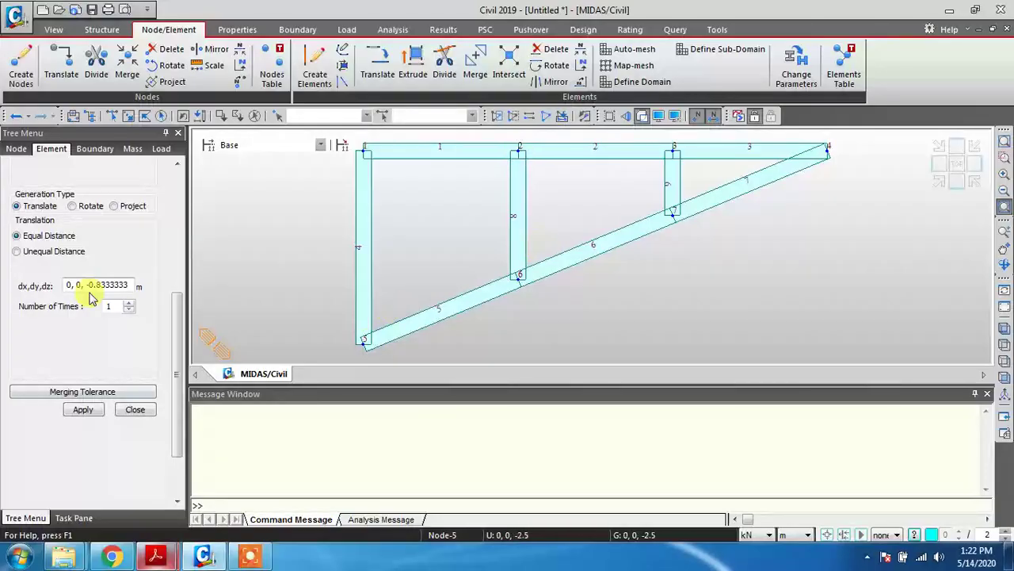
click(323, 119)
click(325, 125)
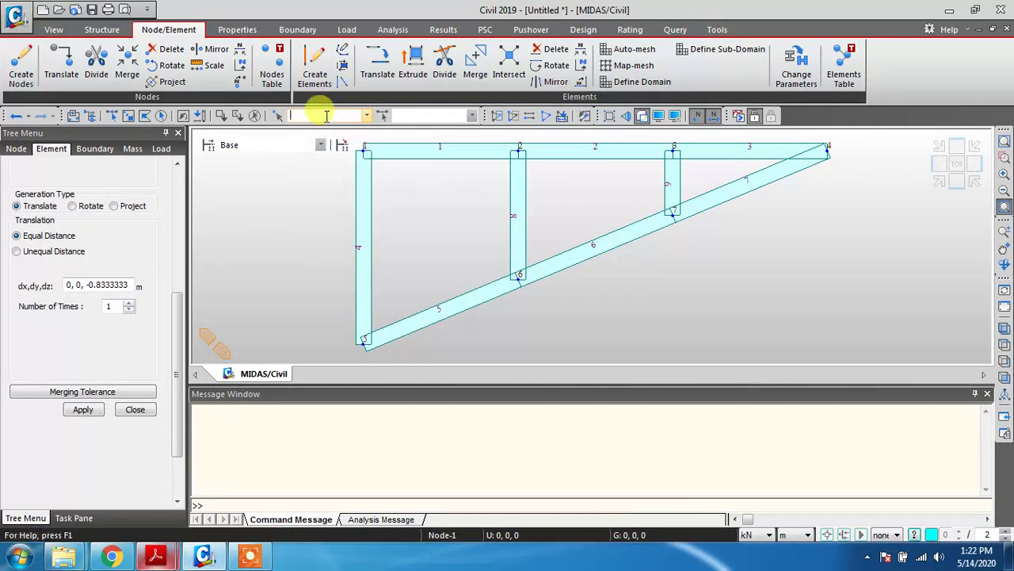
text(5)
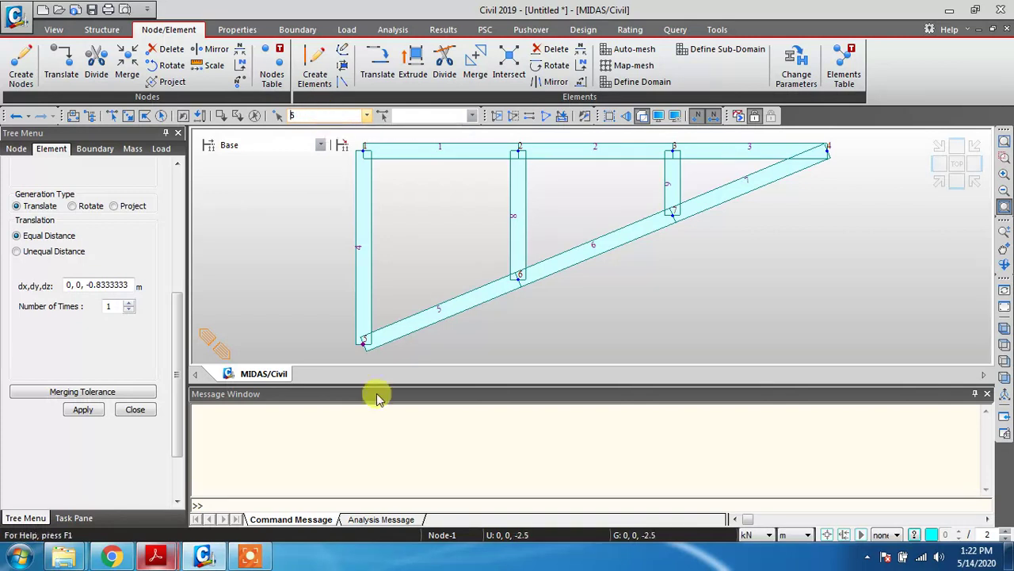
click(363, 347)
click(117, 284)
click(364, 343)
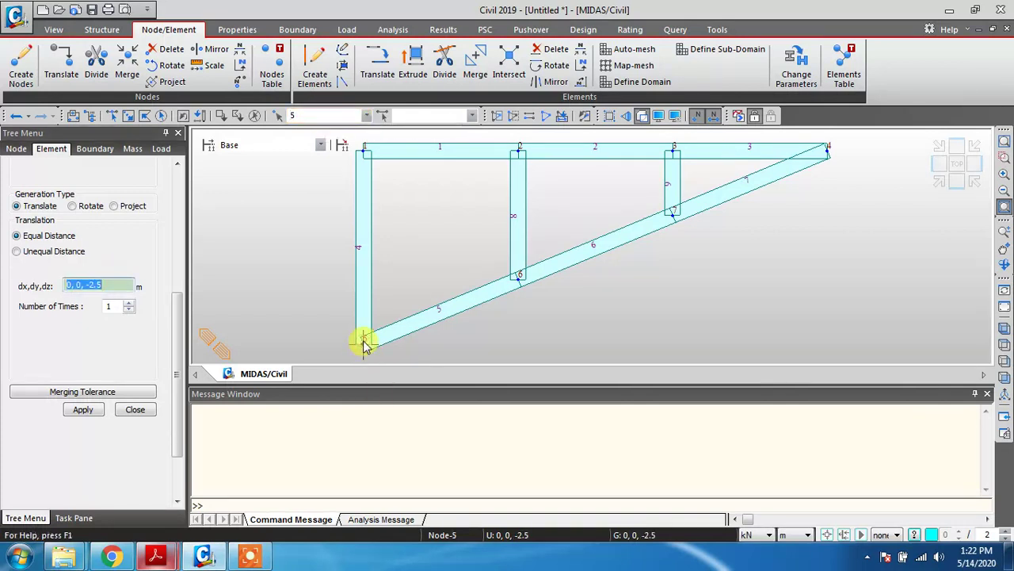
click(518, 150)
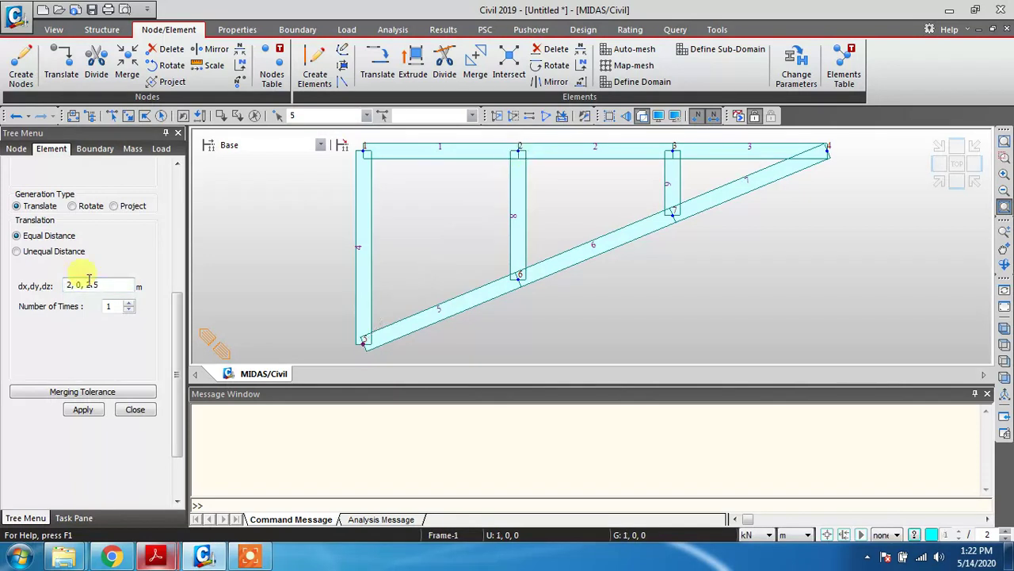
click(85, 410)
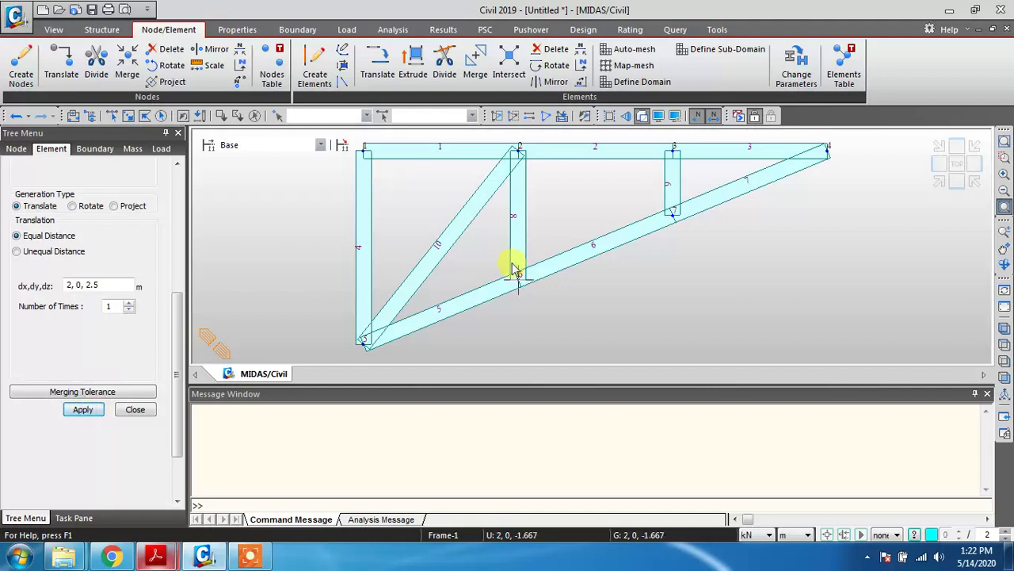
Extrude node 6 into a diagonal member up to node 3, picking a dx,dy,dz translation of 2, 0, 1.666667 m
text(5)
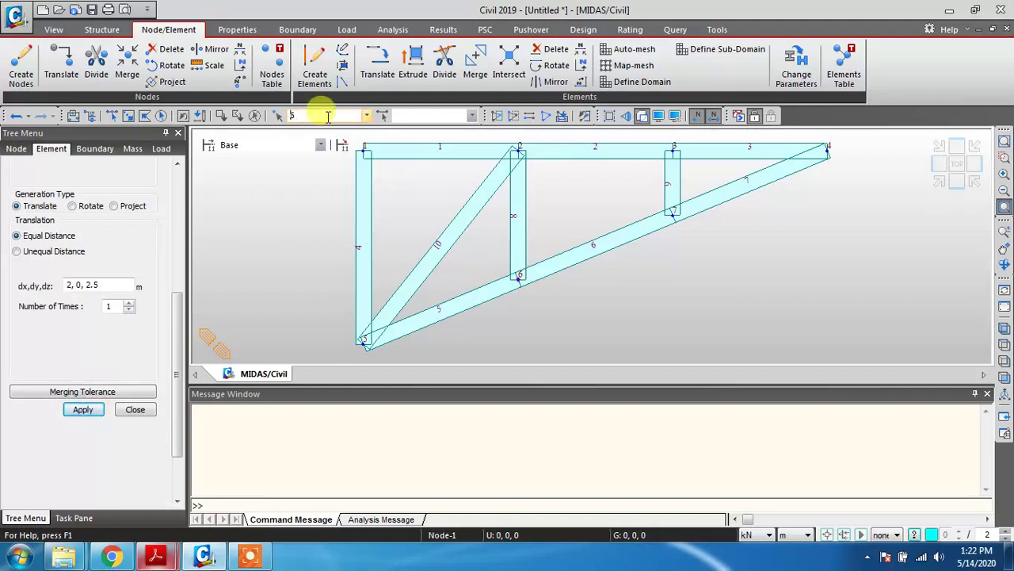
click(518, 277)
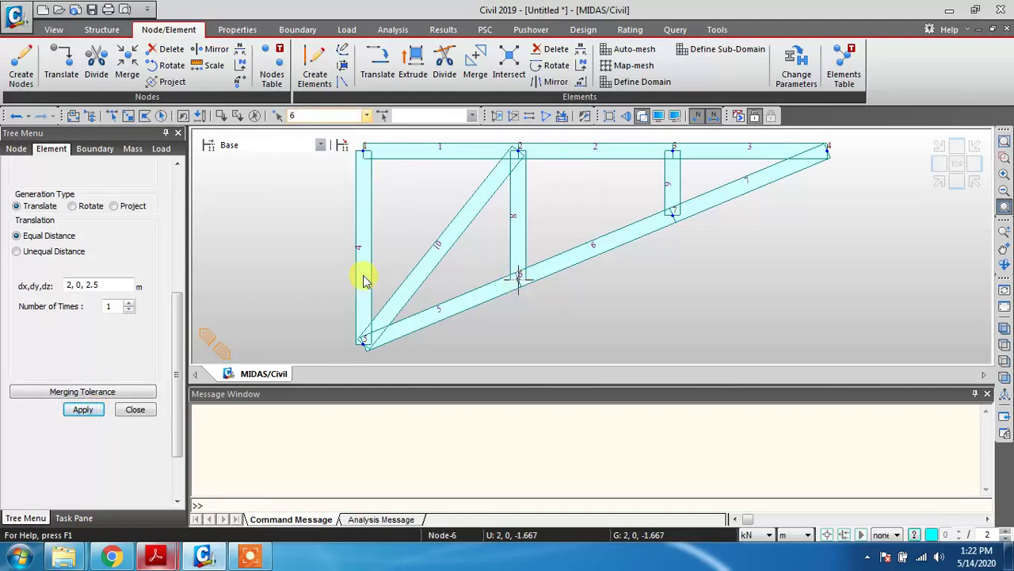
click(102, 283)
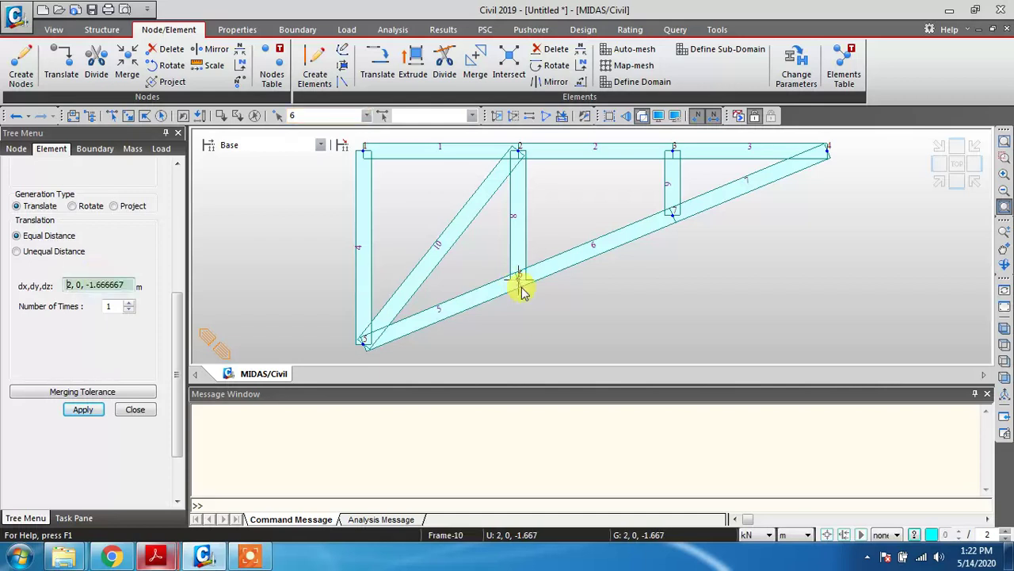
click(518, 279)
click(674, 148)
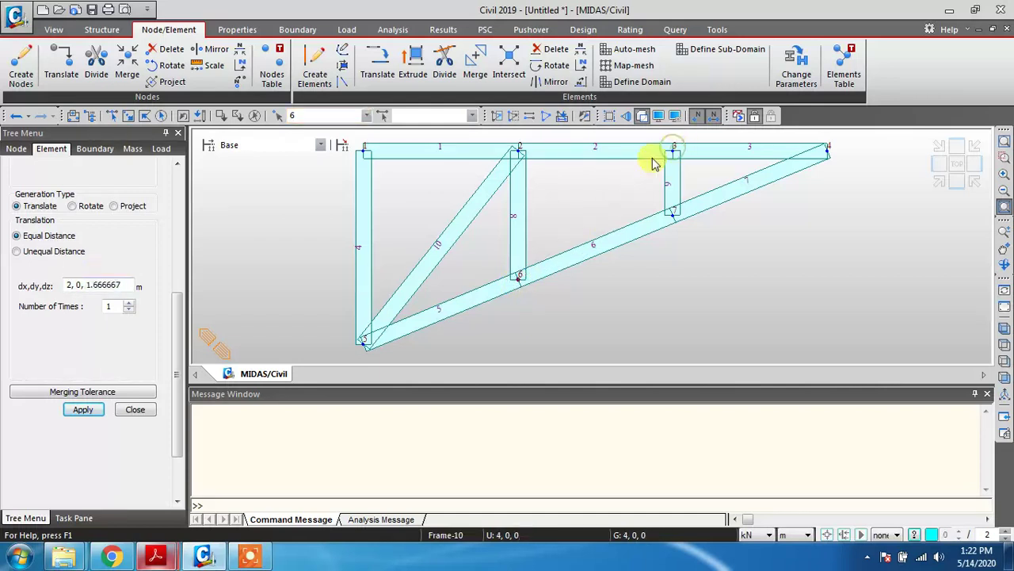
click(89, 410)
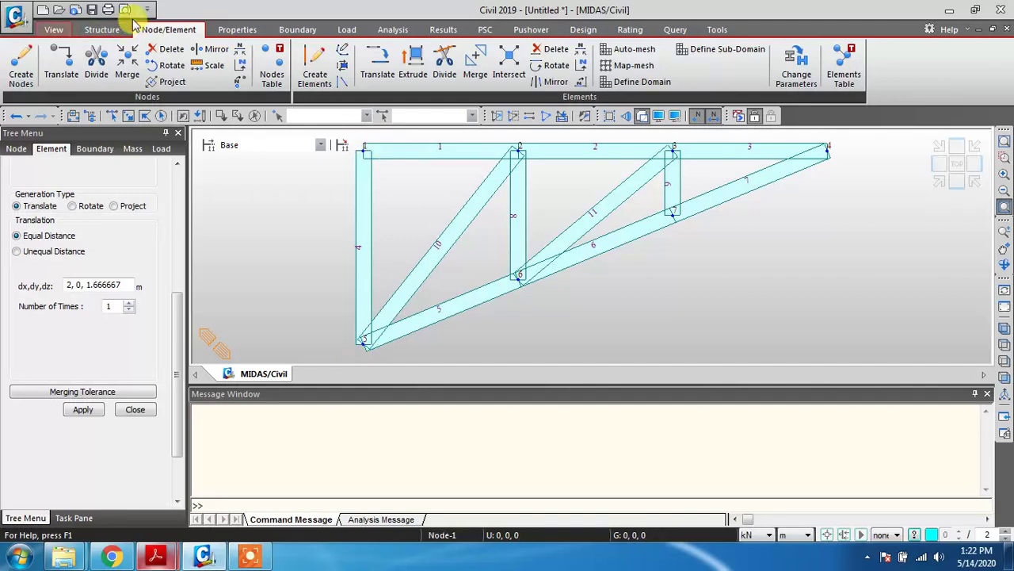
Dismiss the Save As dialog without saving and turn off the Hidden rendering to show the truss as plain lines
scroll(134, 24, up, 2)
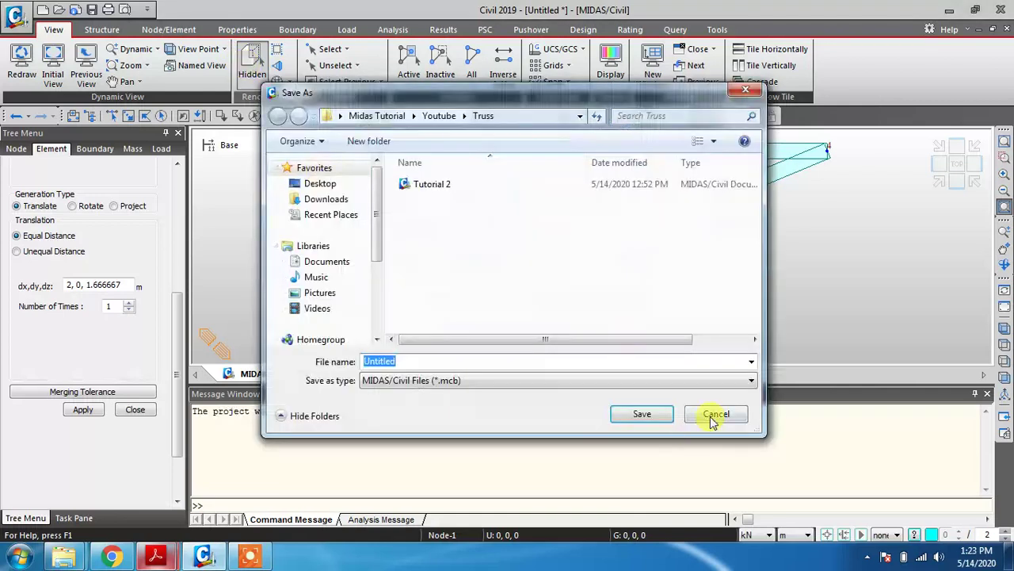
click(713, 414)
click(252, 68)
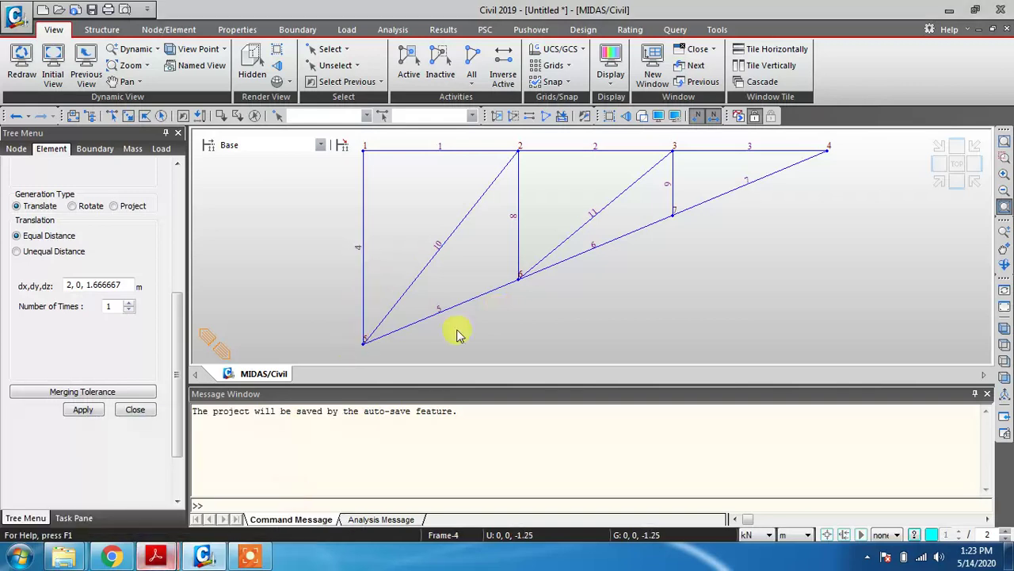
Check the supports at joints A and E in the exercise figure and close the extrude settings
key(alt+Tab)
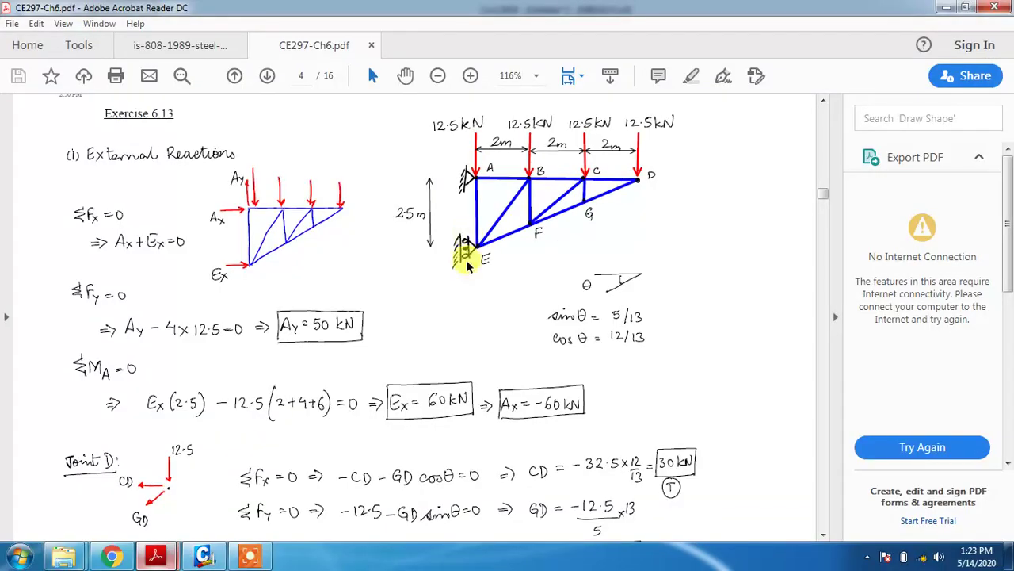
click(943, 8)
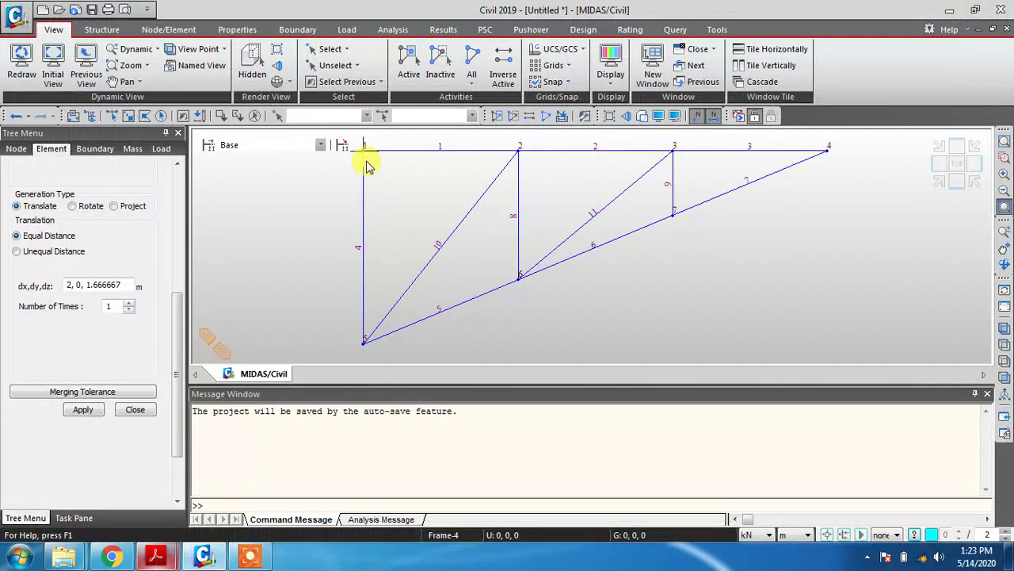
mouse_move(178, 557)
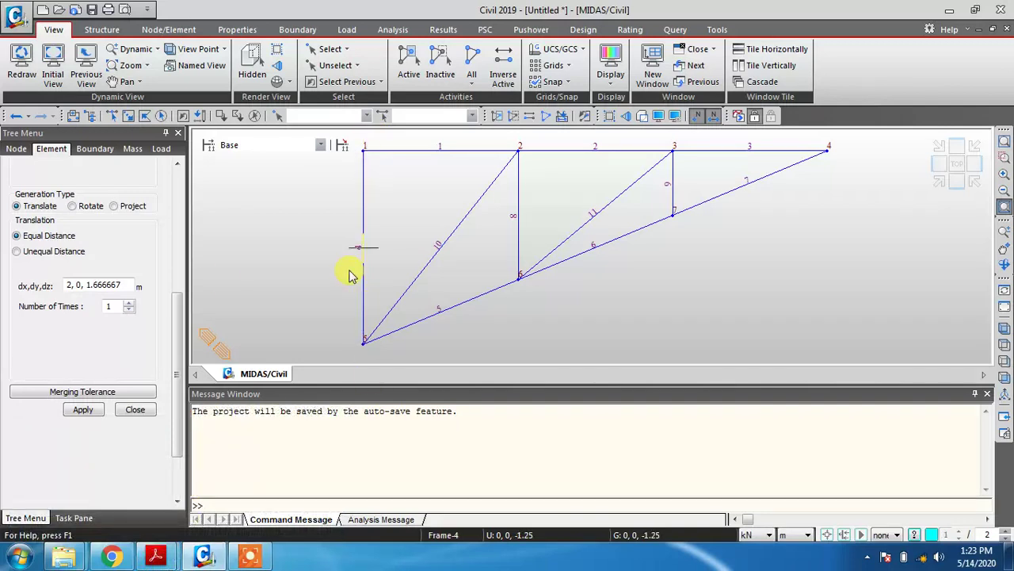
key(Escape)
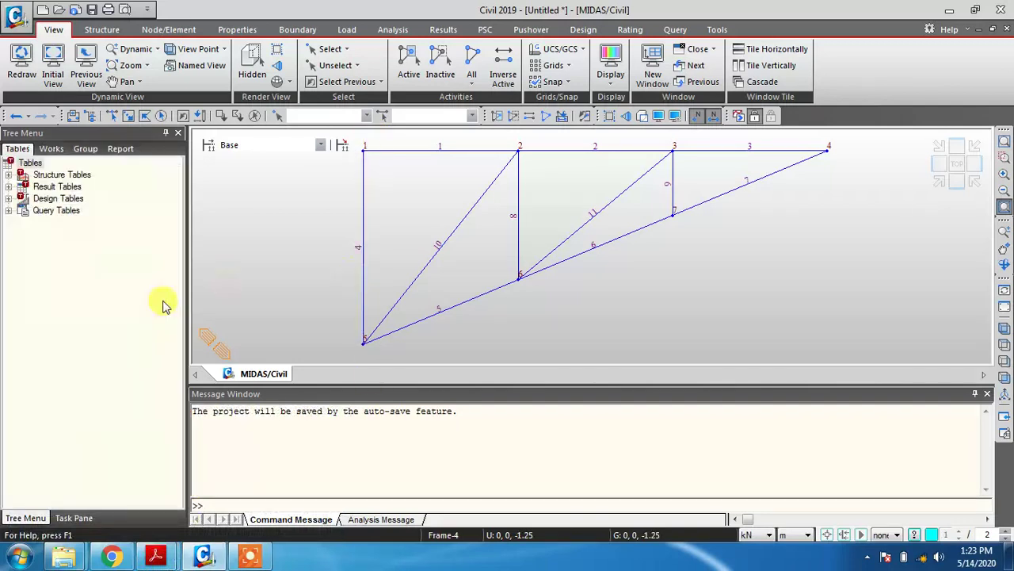
Define a pinned support at node 1, restraining Dx and Dz and leaving Dy and all rotations free
click(293, 31)
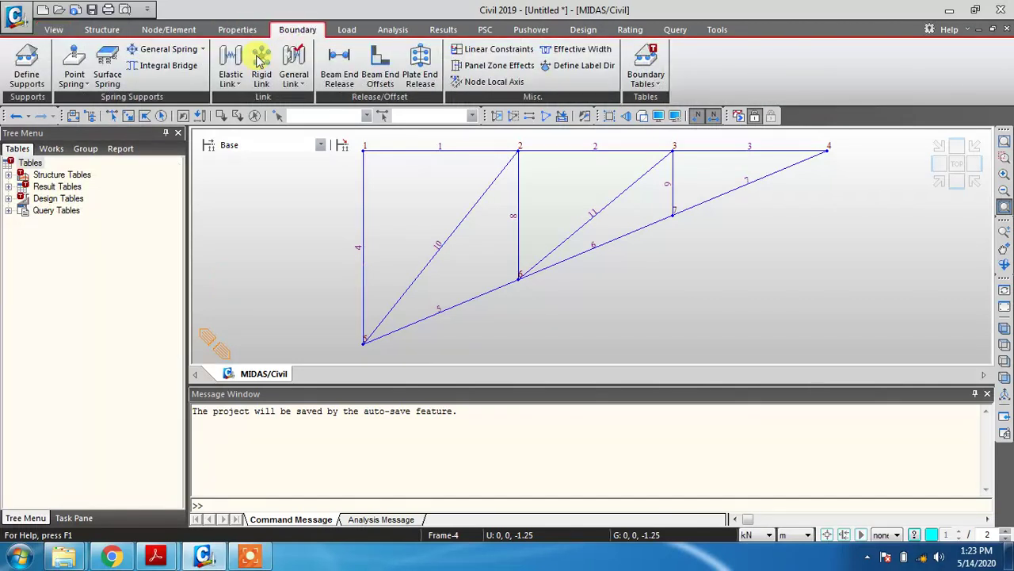
click(30, 75)
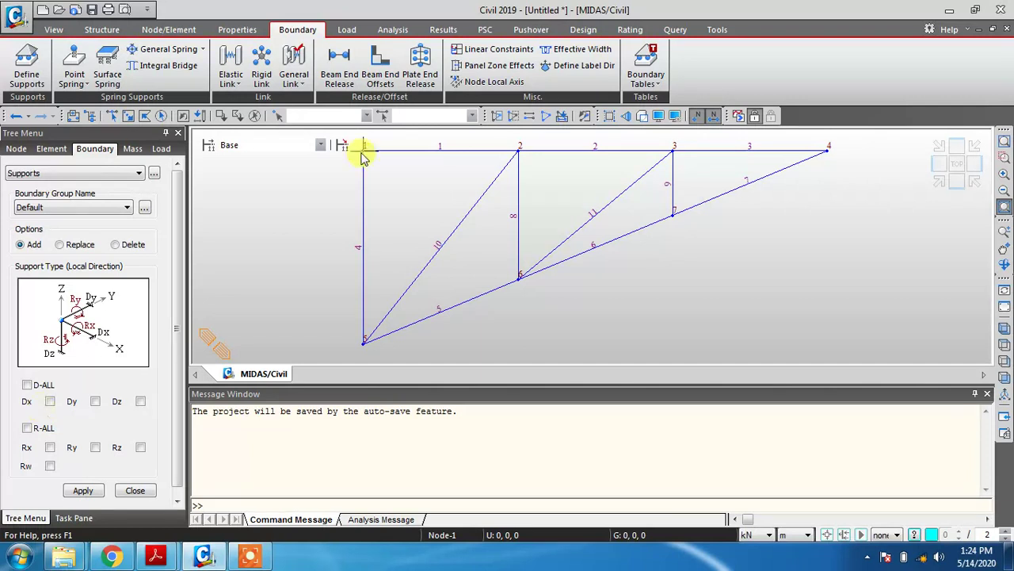
click(50, 401)
click(141, 402)
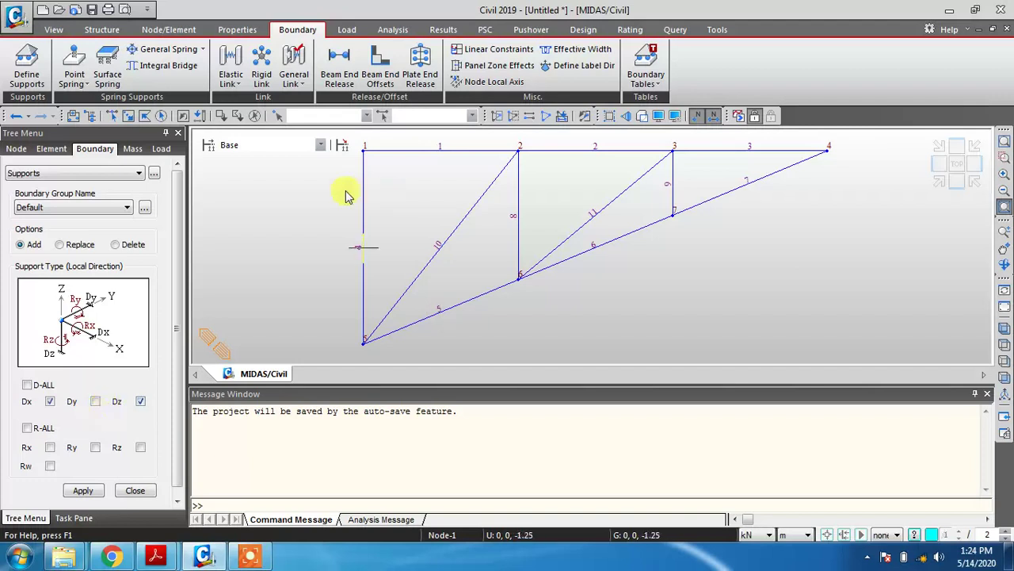
click(96, 401)
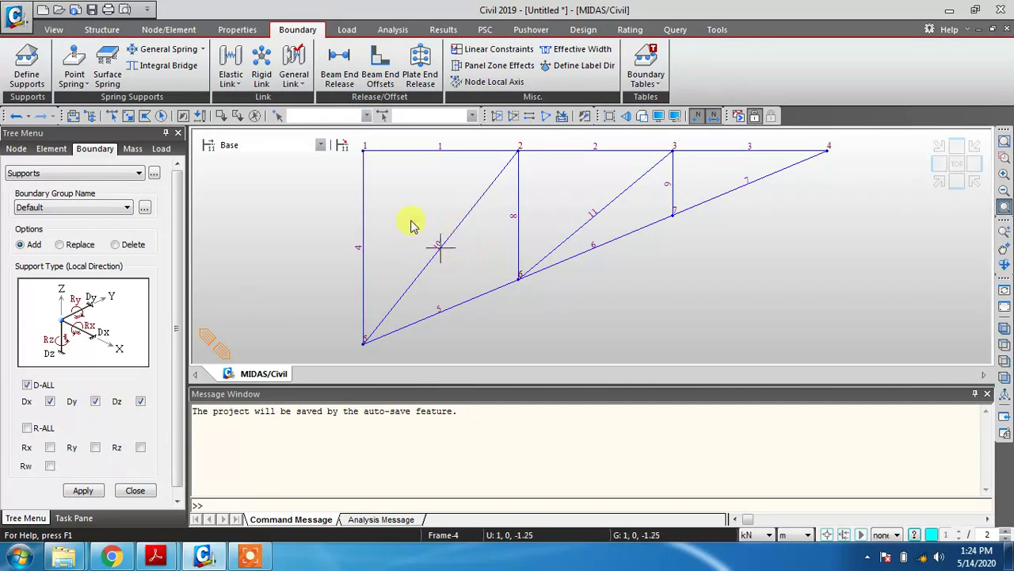
click(95, 401)
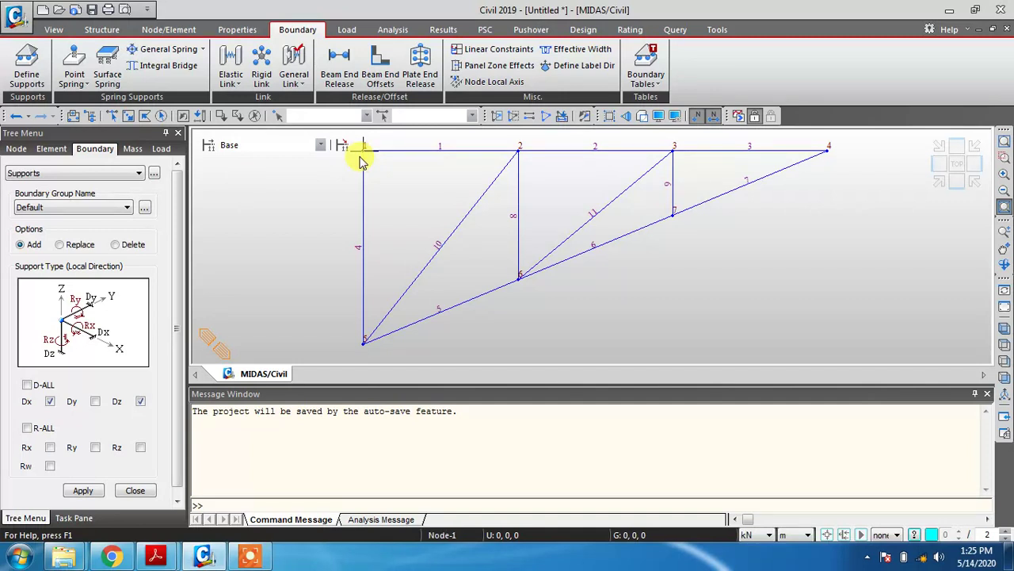
click(49, 400)
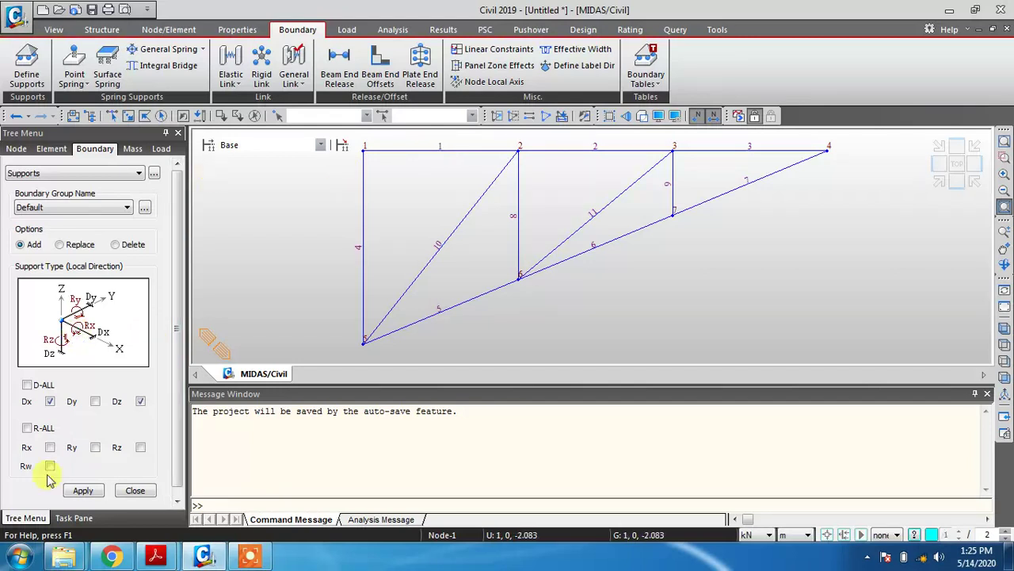
click(326, 115)
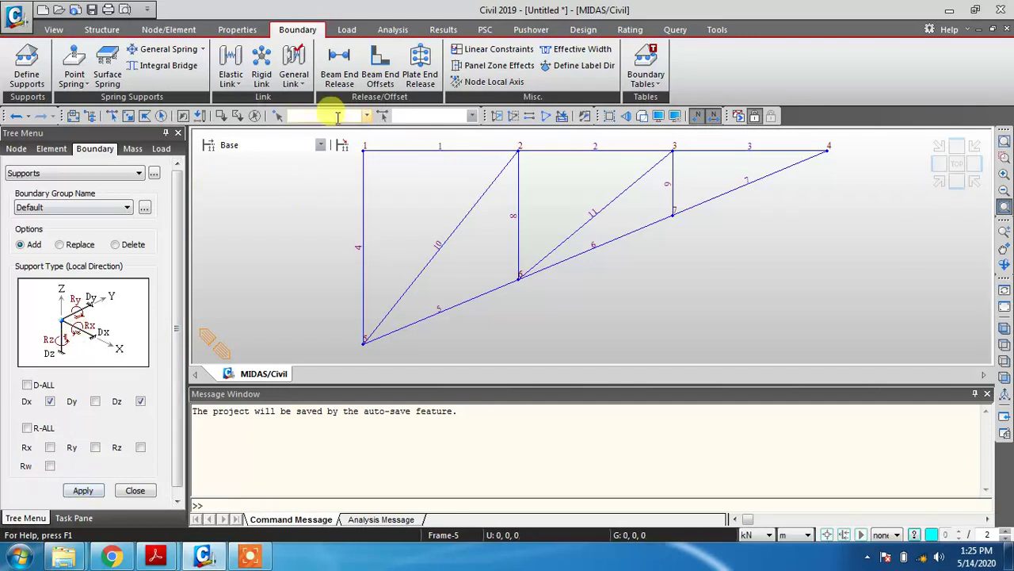
text(1)
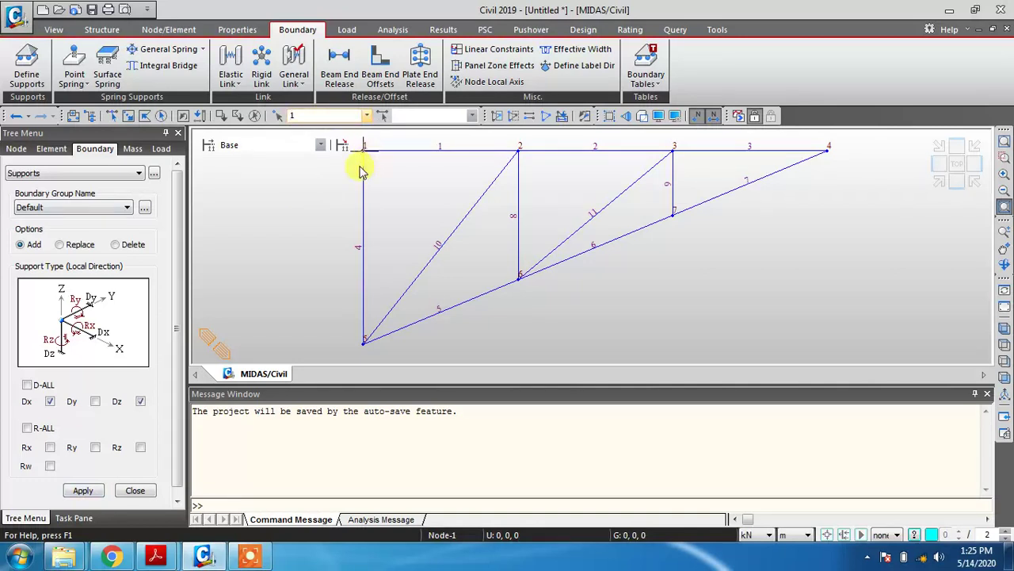
click(86, 491)
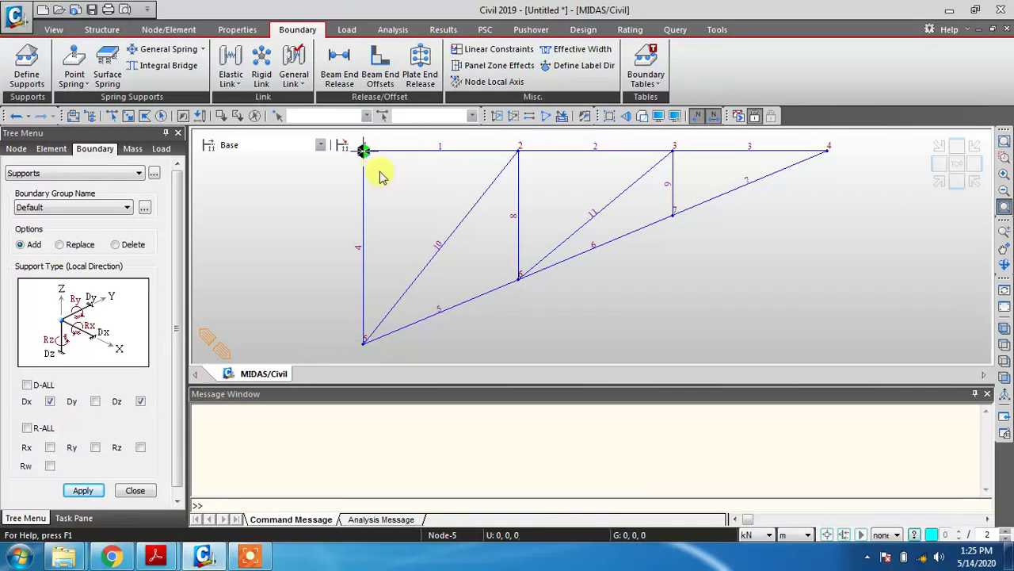
Examine the roller support at joint E in the exercise figure to determine which direction to restrain at node 5
click(357, 349)
click(364, 339)
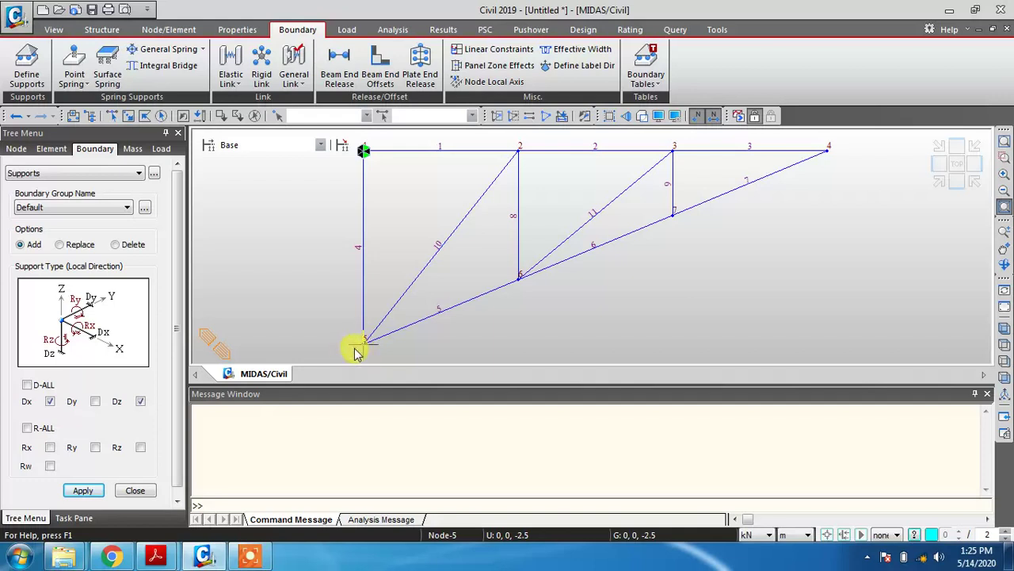
click(356, 349)
mouse_move(156, 554)
click(287, 459)
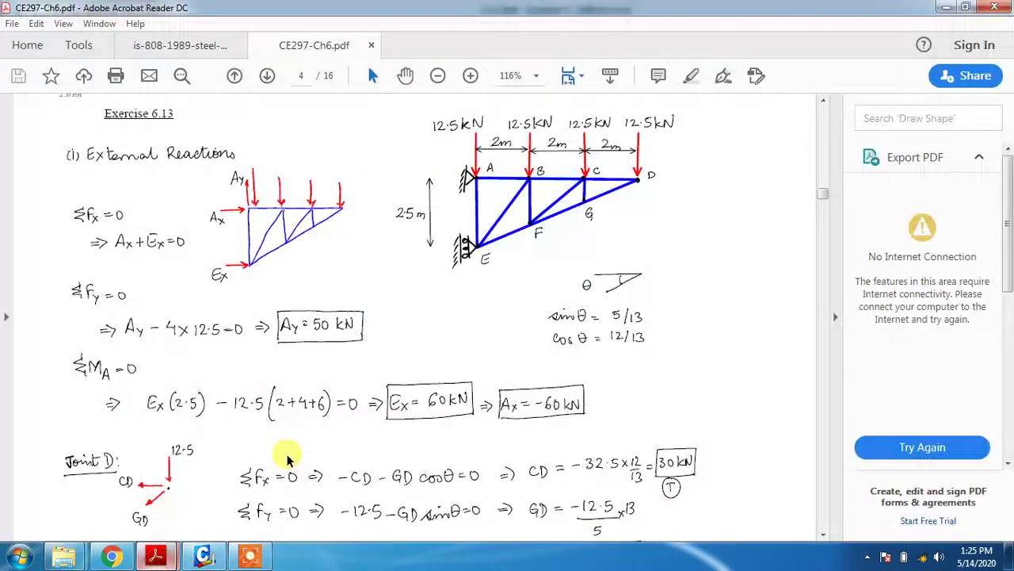
click(465, 248)
click(469, 256)
click(411, 259)
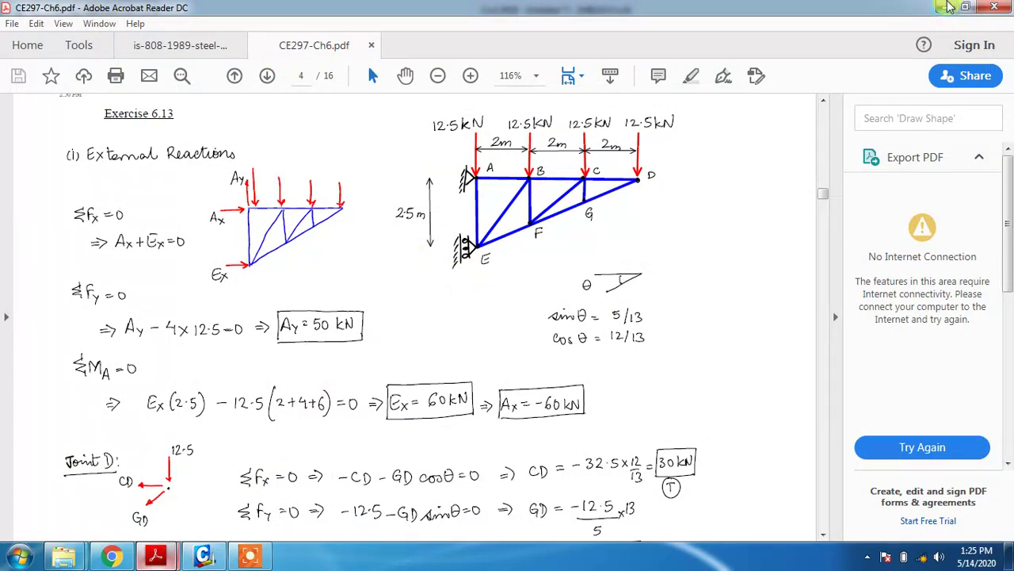
Define a support at node 5 in midas Civil, restraining only Dz and leaving Dx, Dy and all rotations free
click(951, 7)
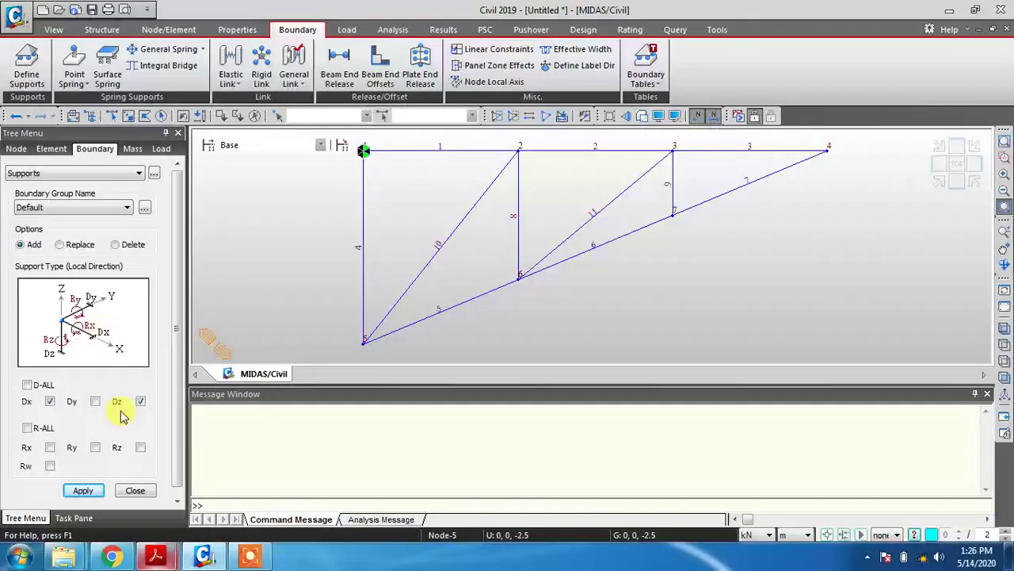
click(50, 402)
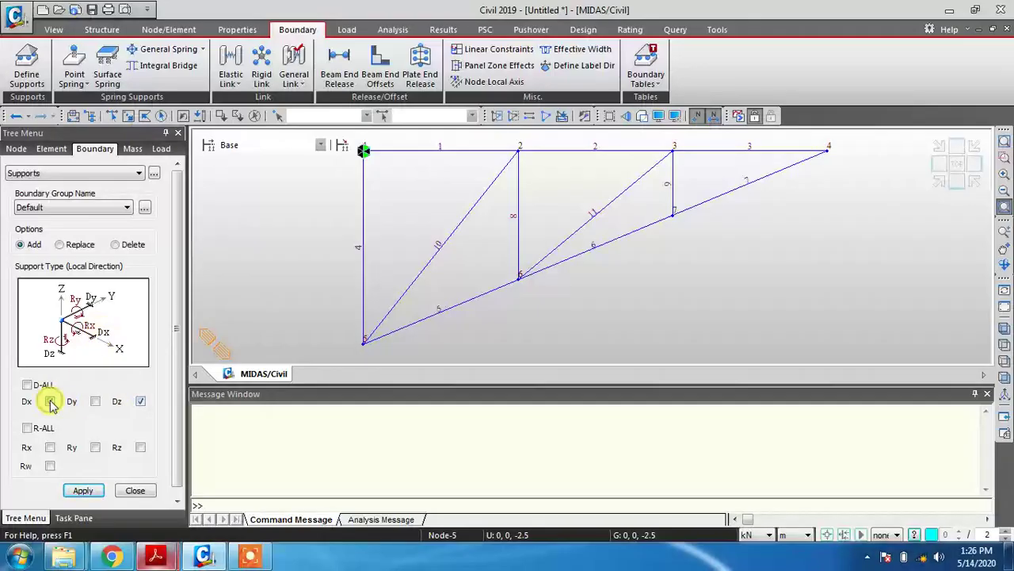
click(92, 492)
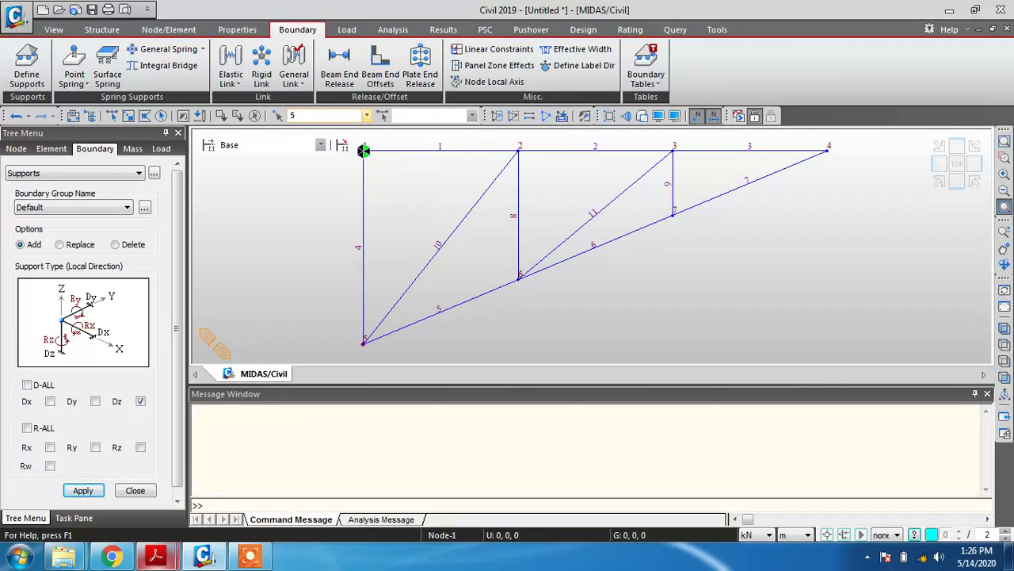
click(78, 492)
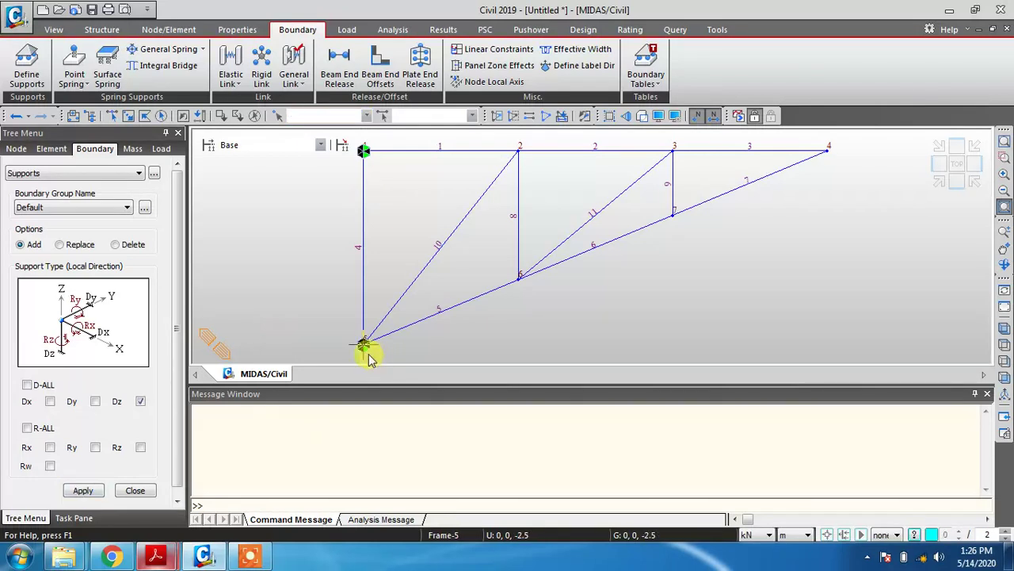
Compare the supports at nodes 1 and 5 with those at joints A and E in the exercise figure
click(364, 152)
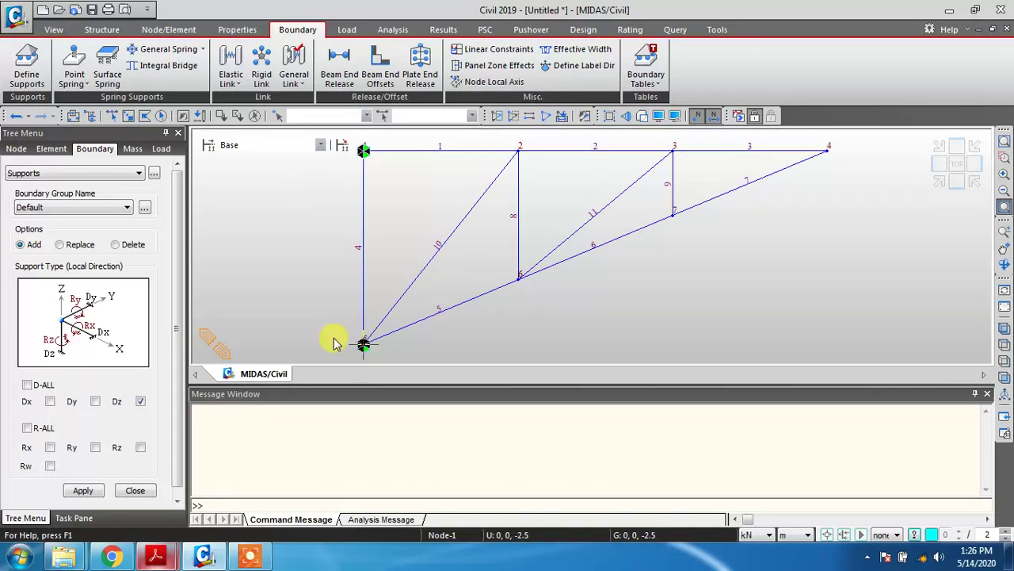
click(363, 151)
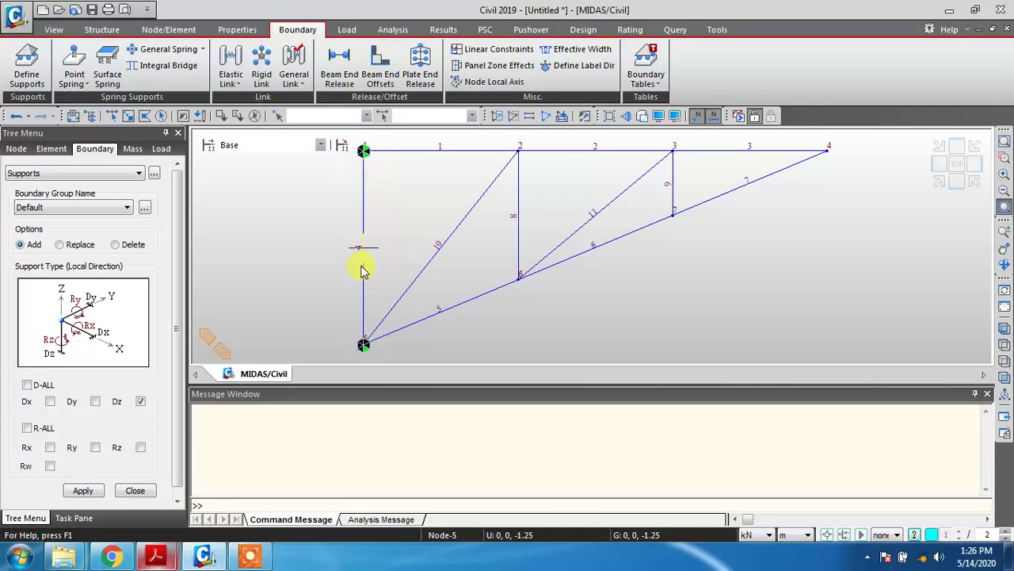
click(361, 344)
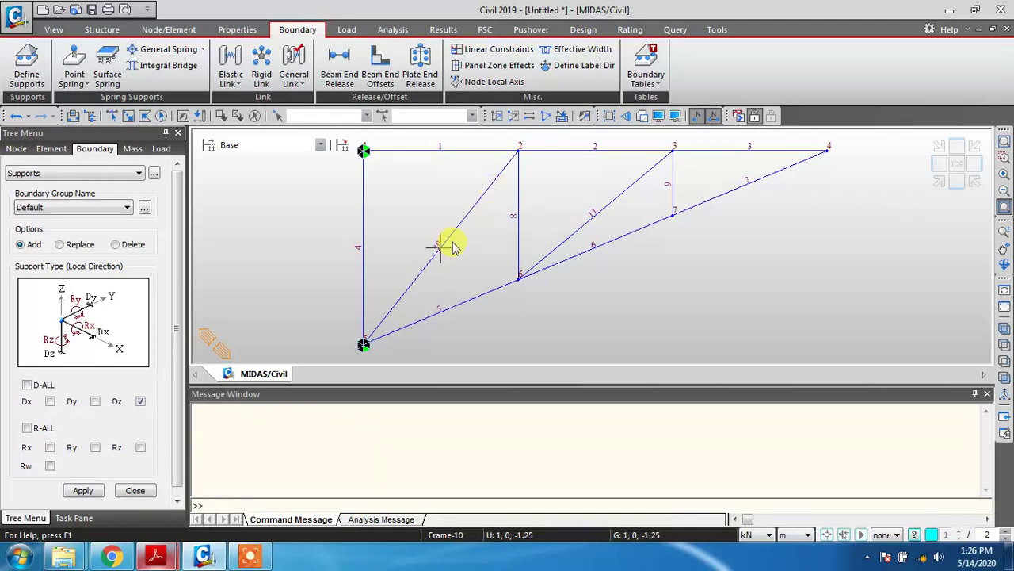
mouse_move(454, 248)
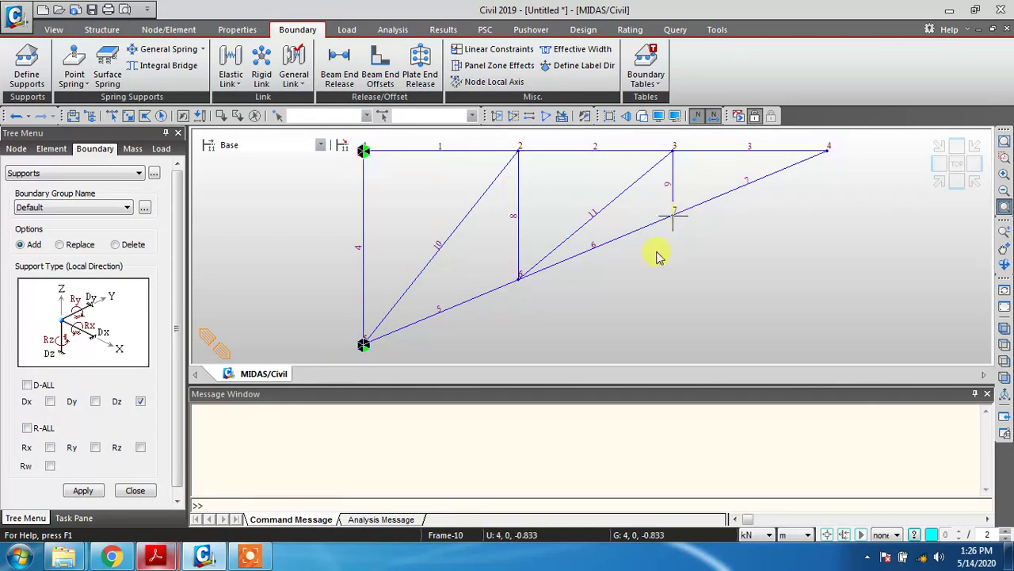
click(363, 344)
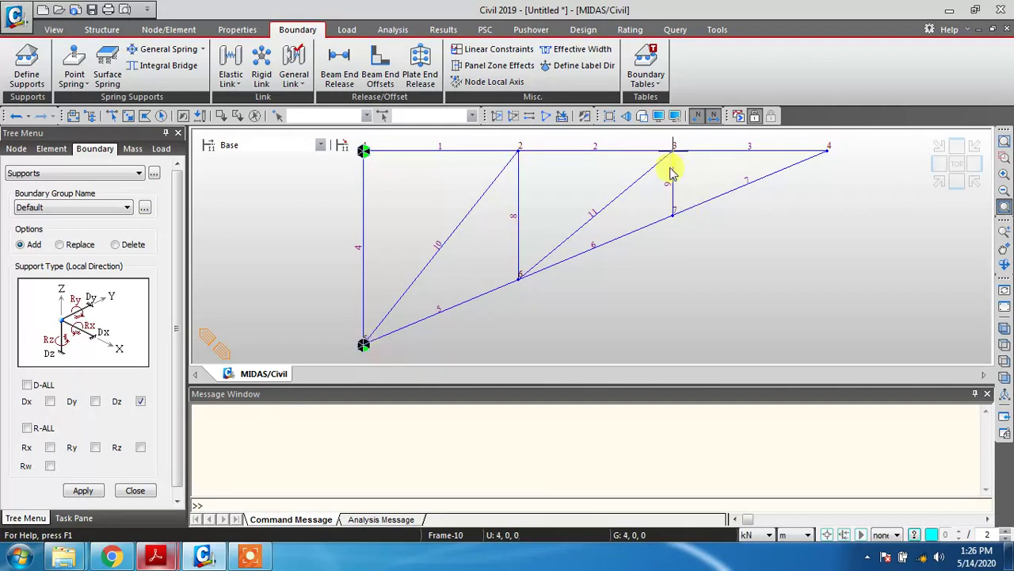
mouse_move(163, 559)
click(379, 492)
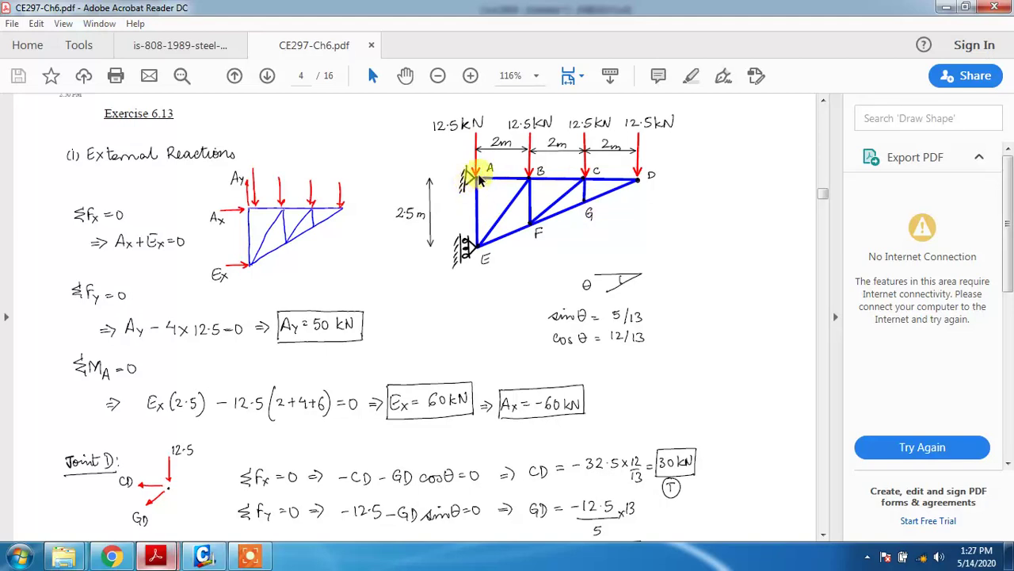
click(946, 7)
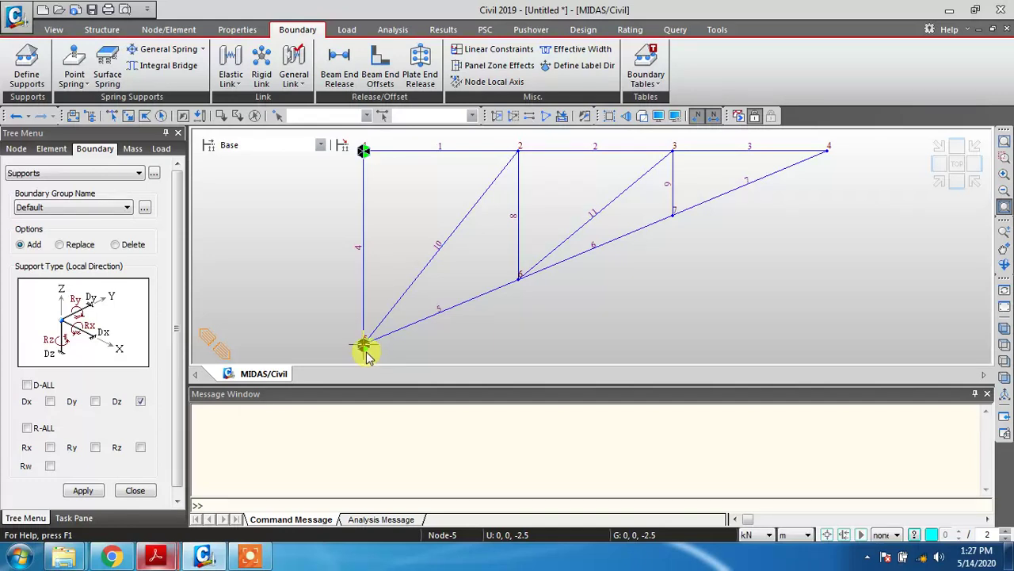
mouse_move(365, 352)
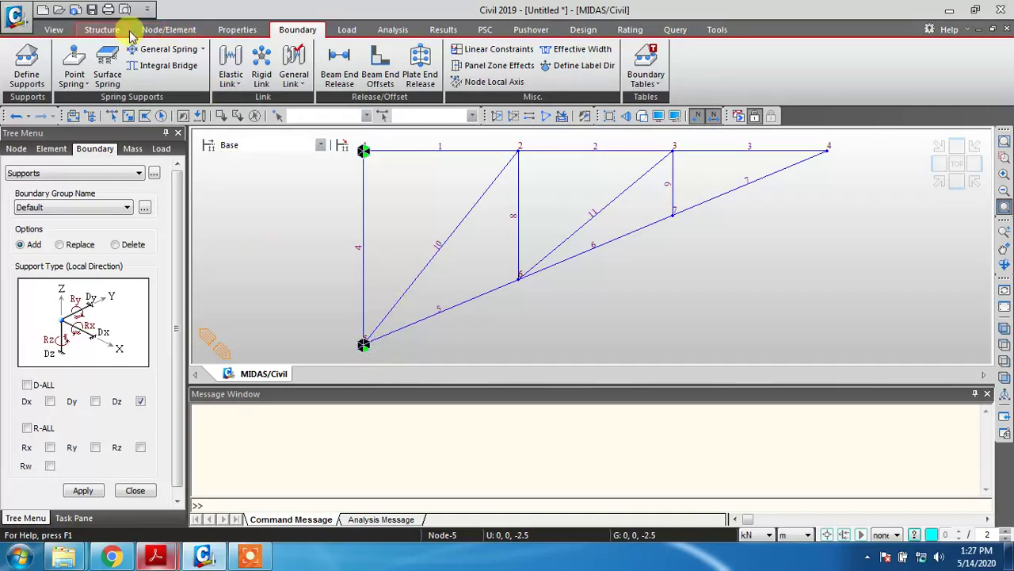
click(169, 30)
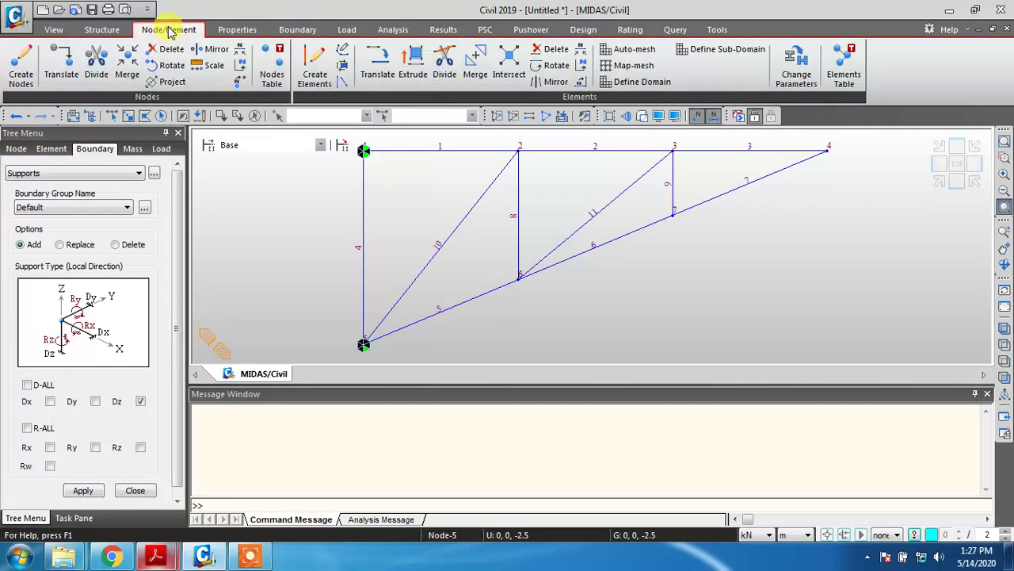
click(103, 30)
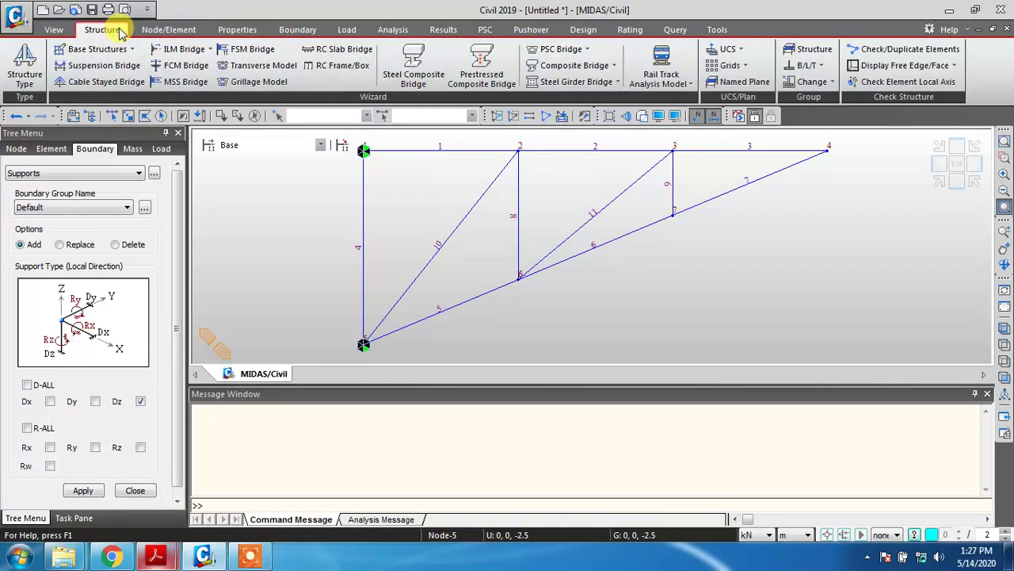
click(233, 30)
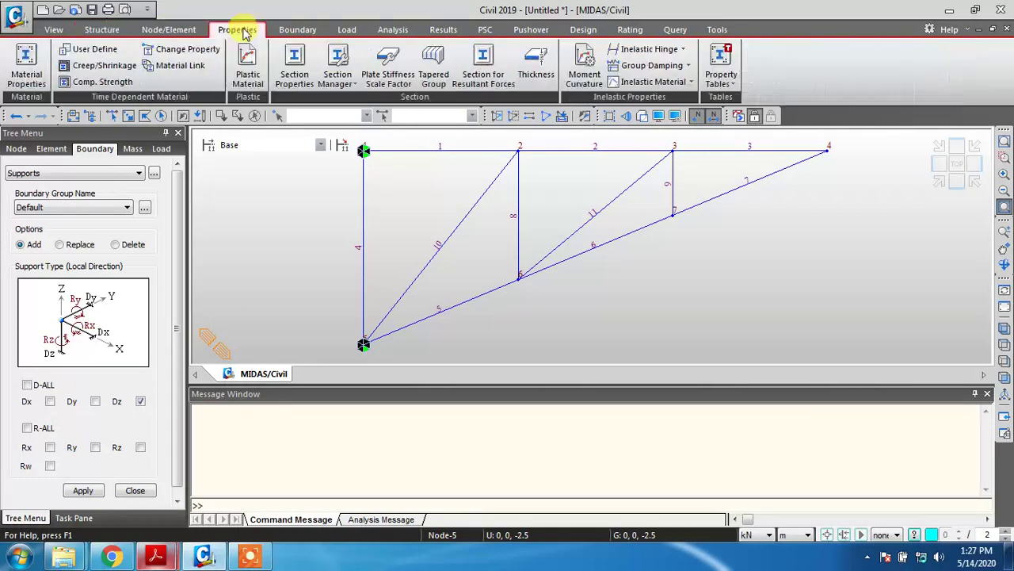
click(165, 30)
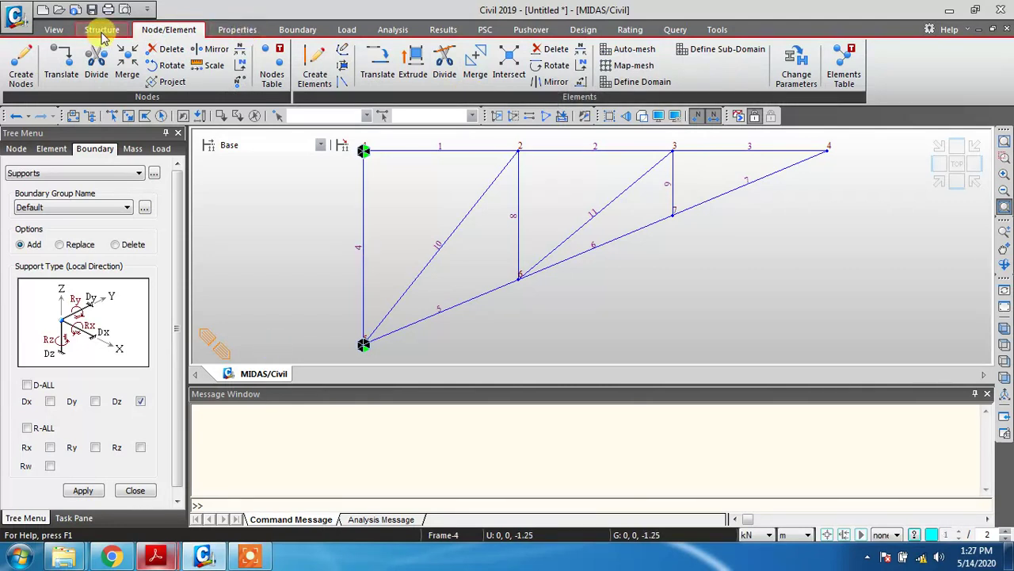
click(300, 31)
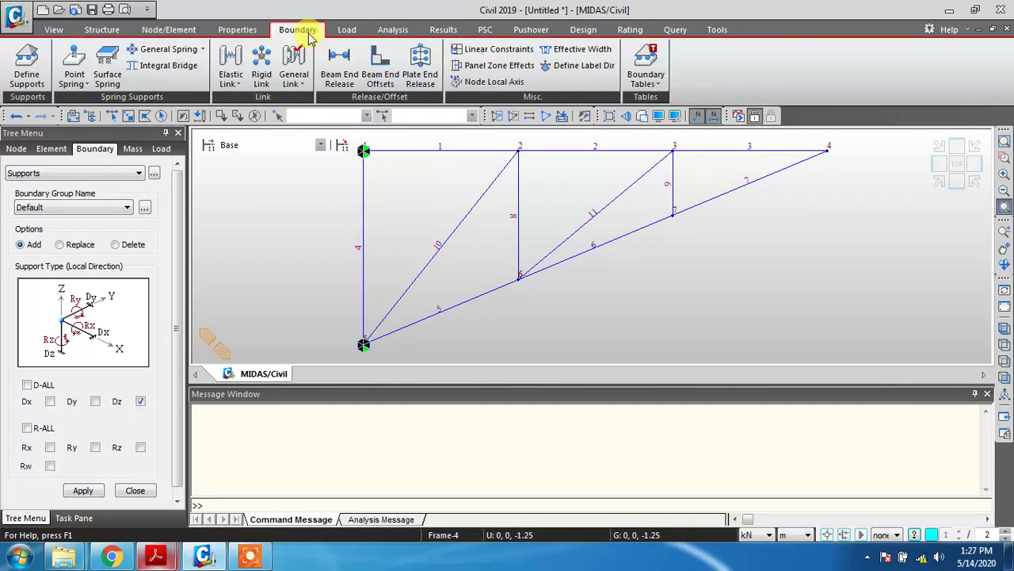
mouse_move(554, 471)
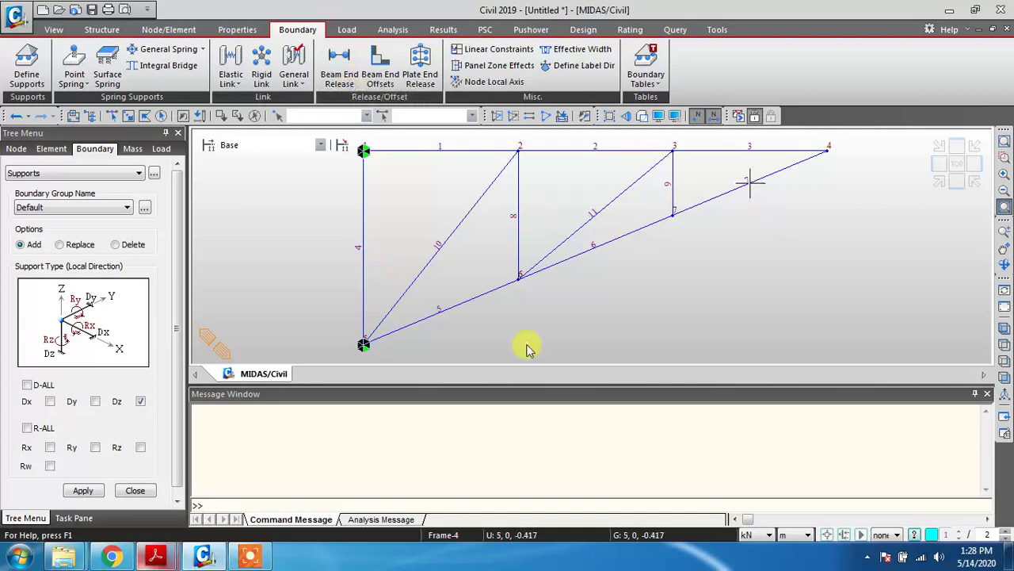
Start a Beam End Release in the Default boundary group and set the release type to Pinned-Pinned
click(341, 77)
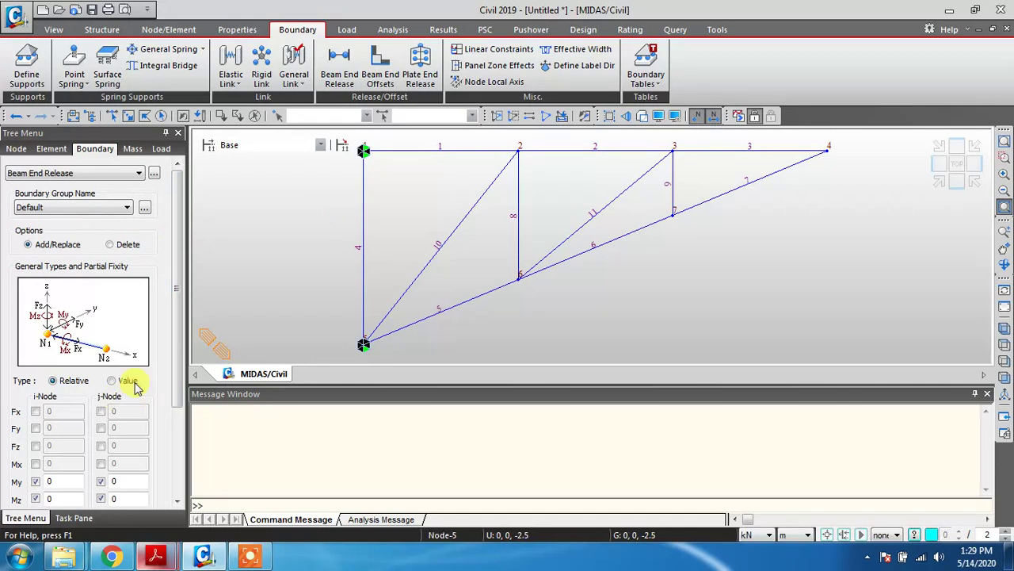
click(106, 208)
click(103, 219)
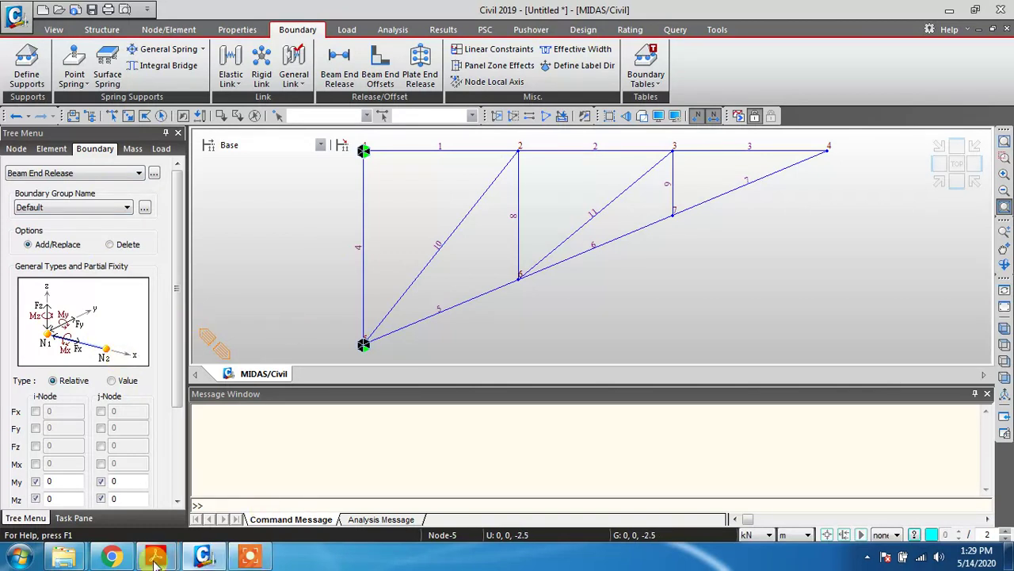
click(250, 557)
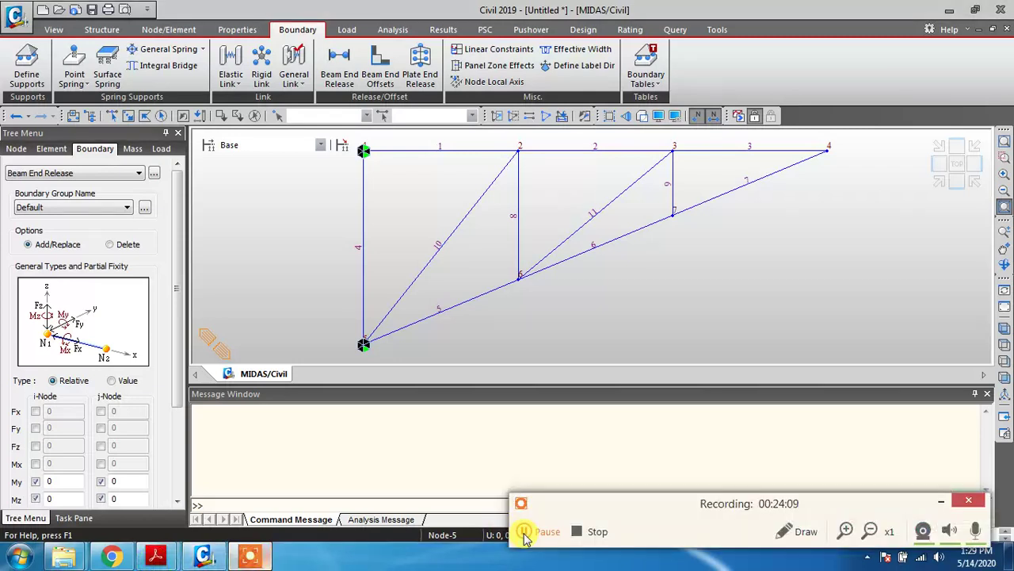
click(941, 500)
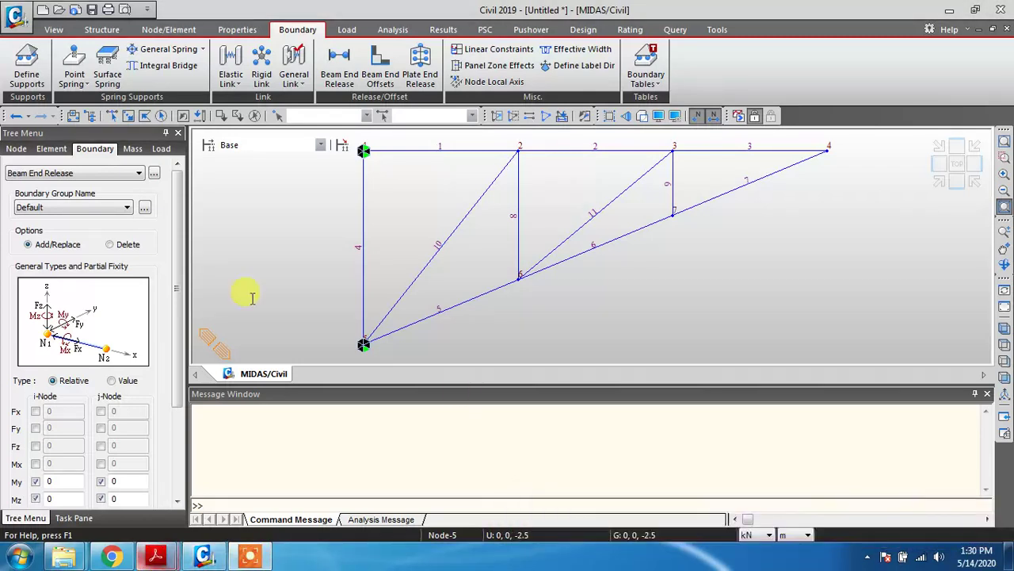
drag(181, 270, 178, 390)
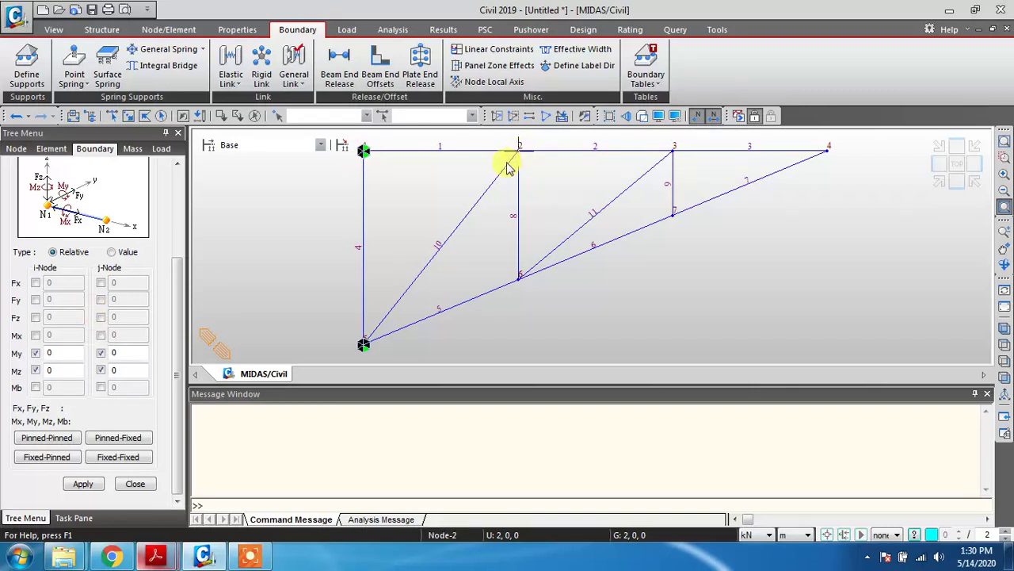
click(365, 152)
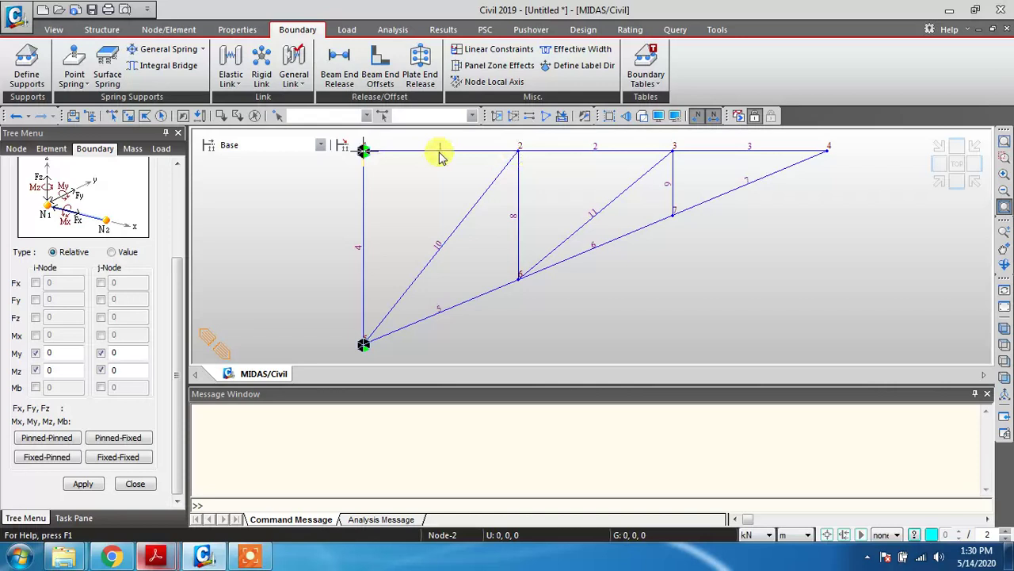
click(49, 436)
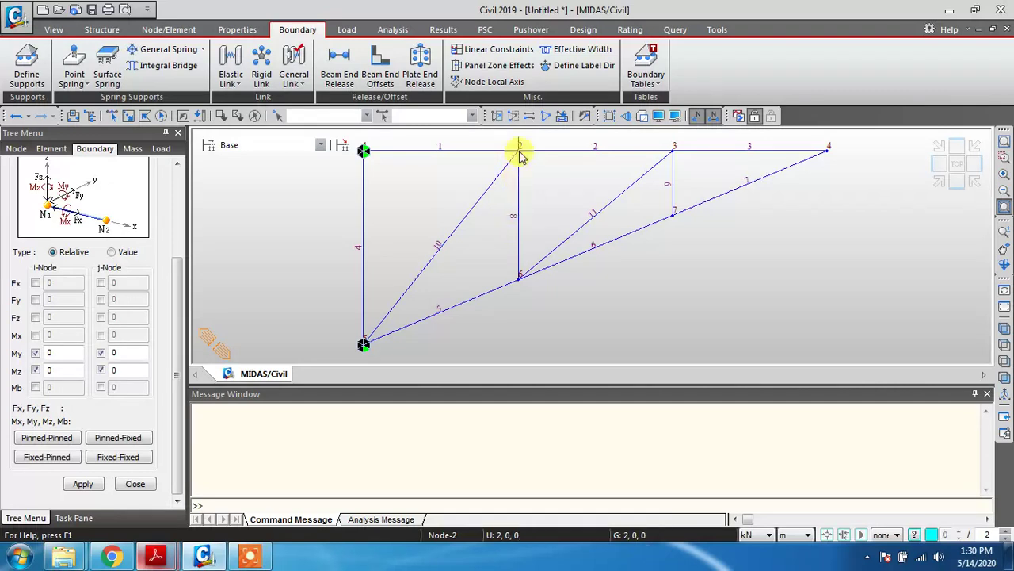
click(34, 441)
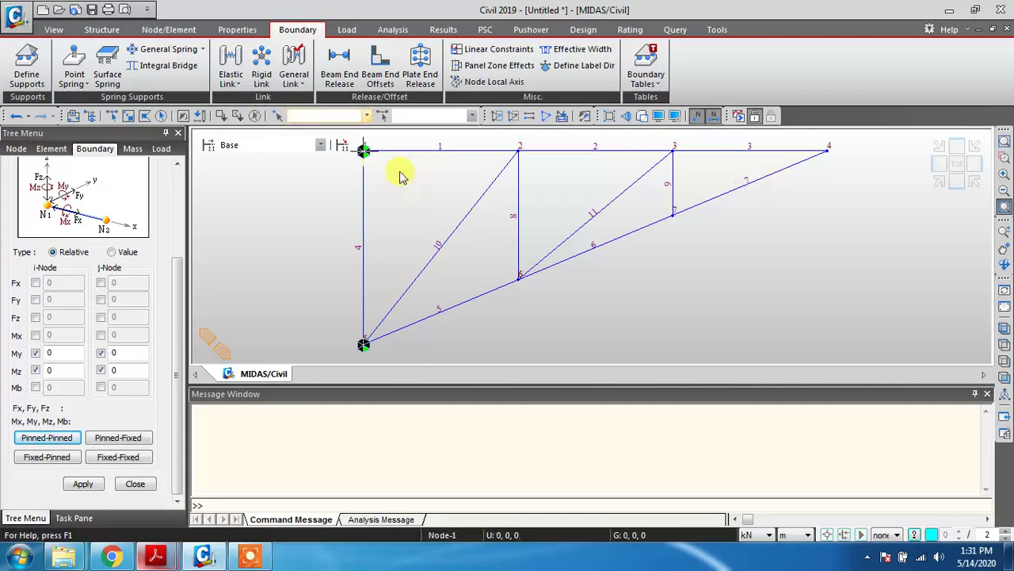
Try to select nodes 1, 2, 3, 4, 5, 6 and 7 by number for the end release
text(1,2)
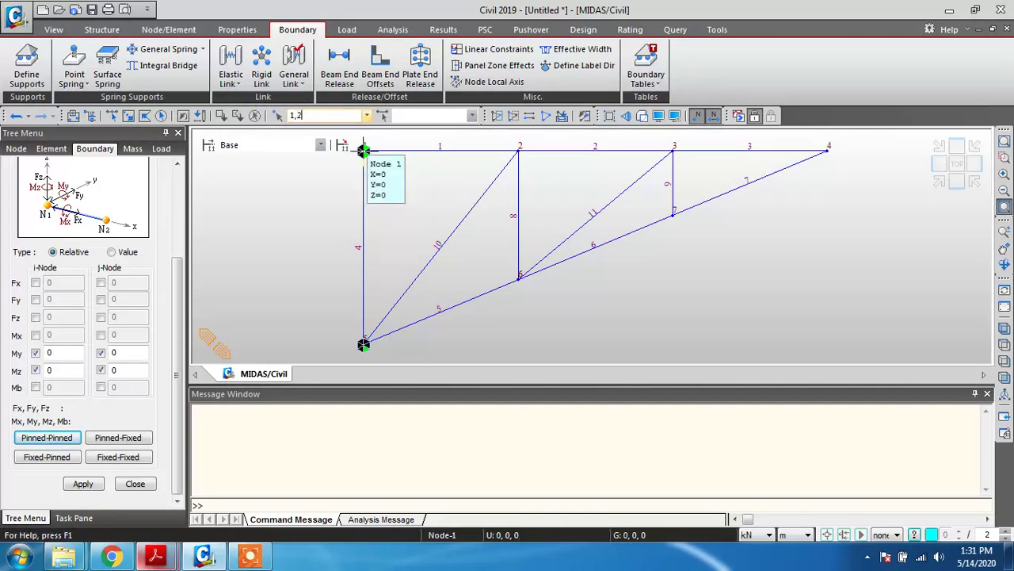
text(,3,4,5,6,7)
click(362, 148)
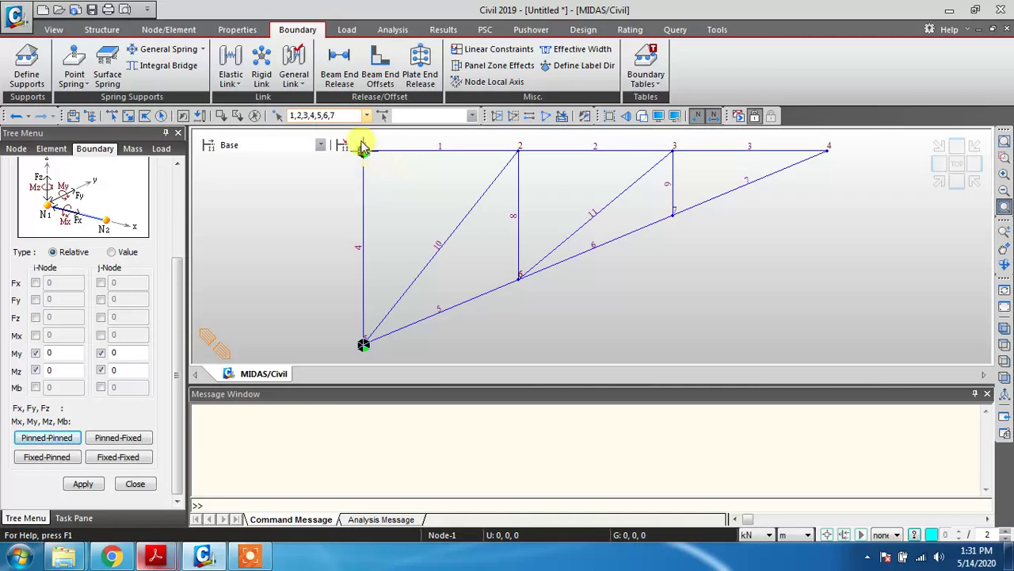
click(362, 148)
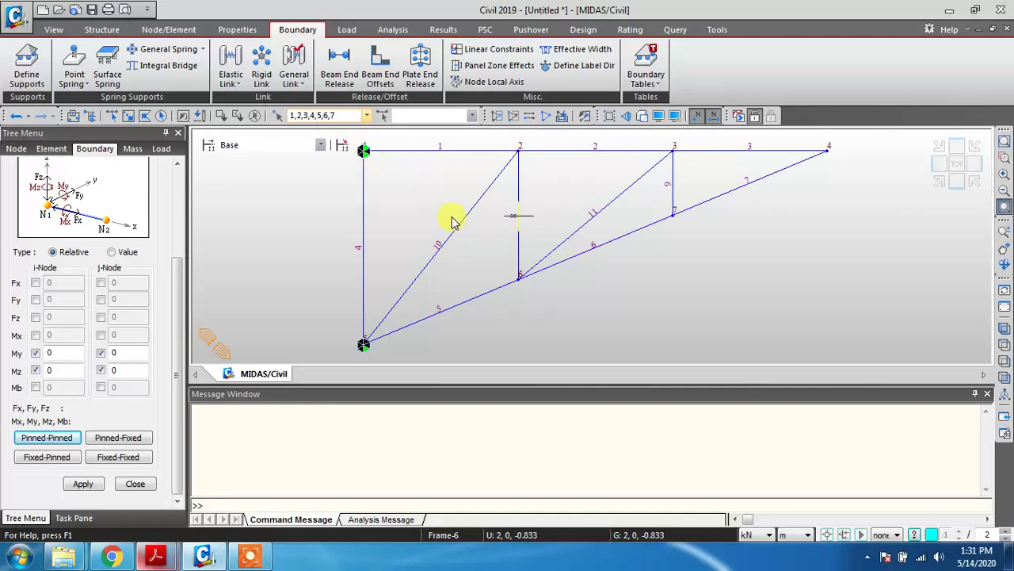
click(351, 219)
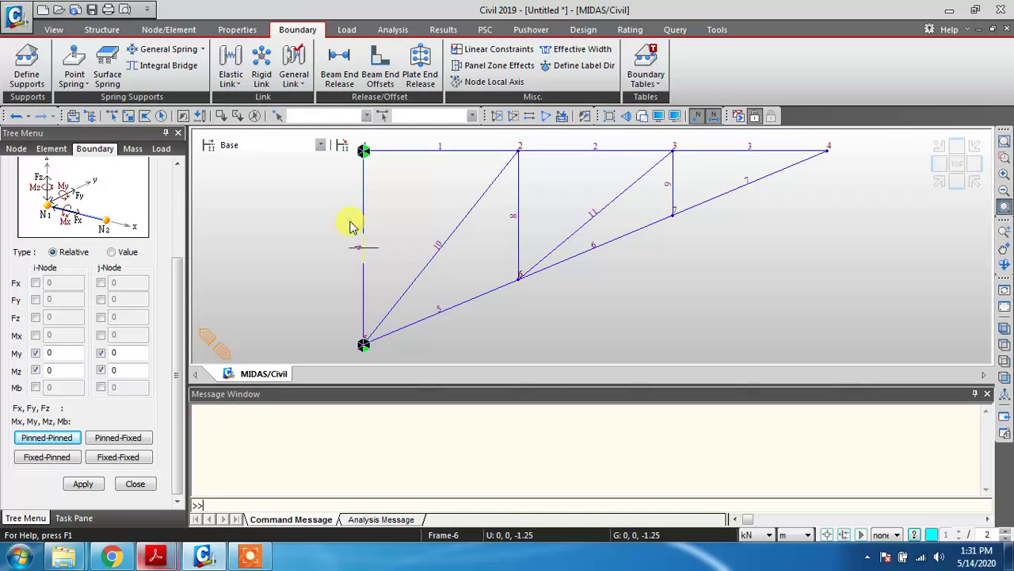
click(343, 115)
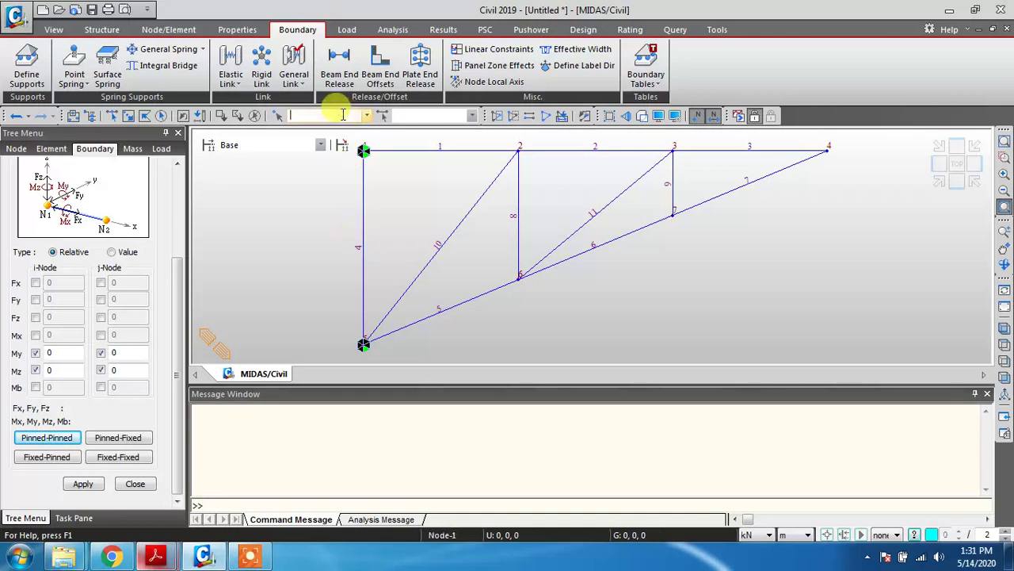
click(278, 117)
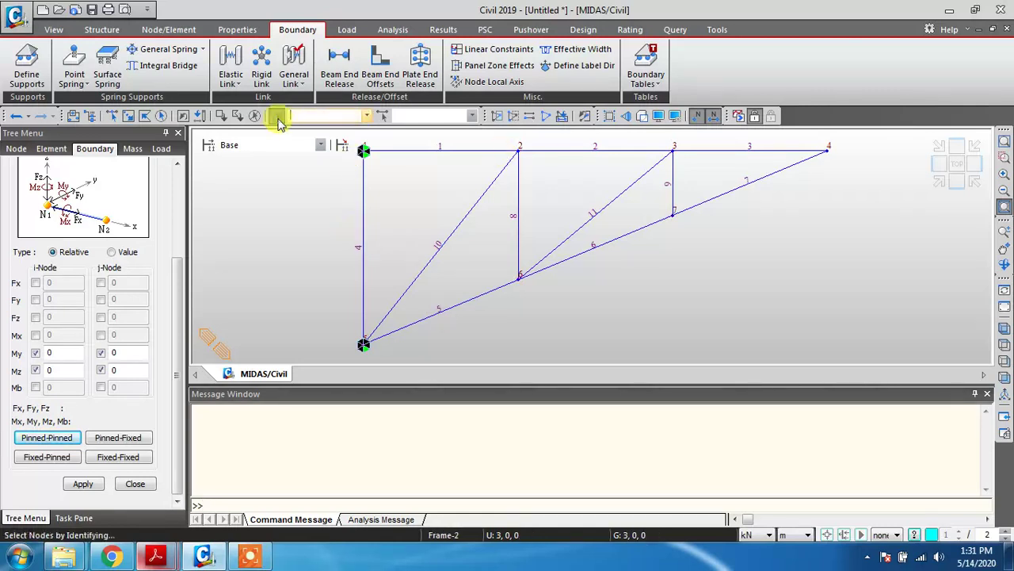
click(87, 116)
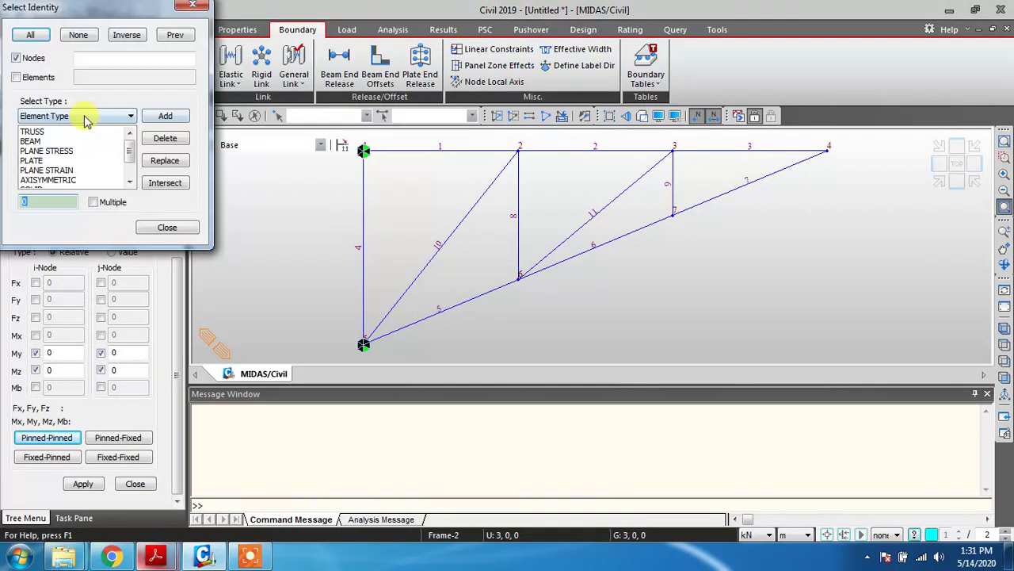
click(200, 8)
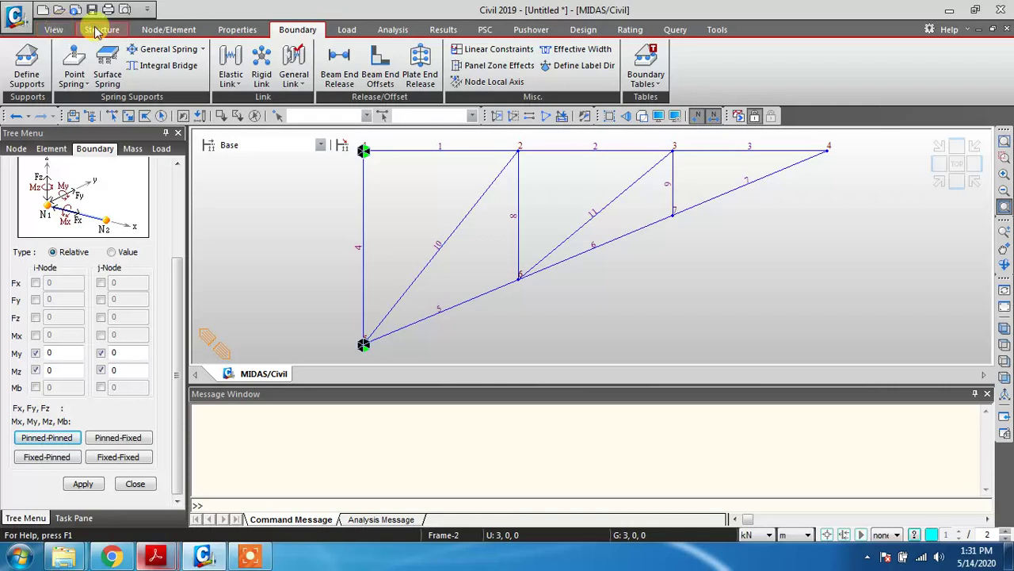
Select the whole truss with a selection window and apply Pinned-Pinned beam end releases to all members
click(54, 29)
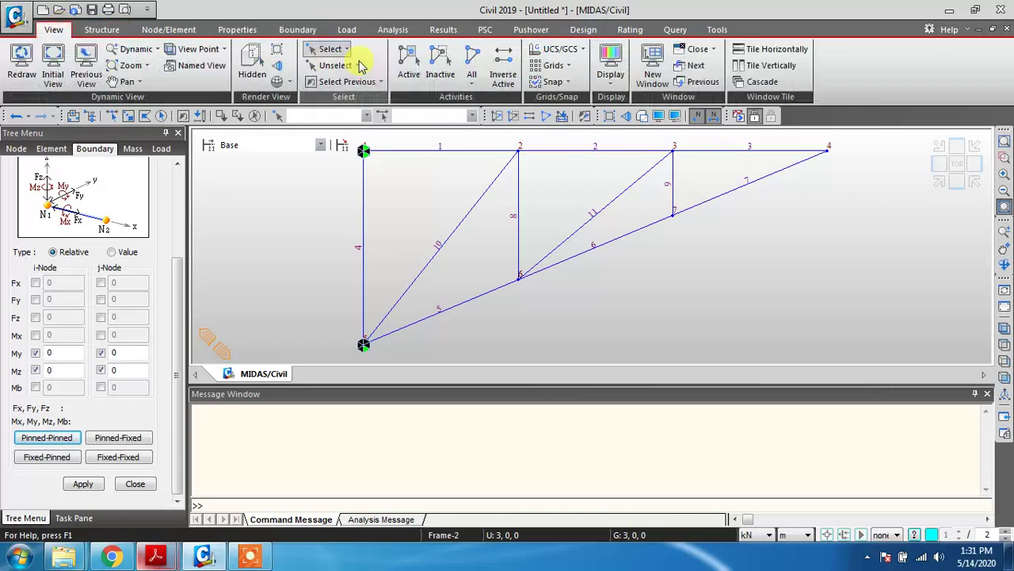
click(336, 50)
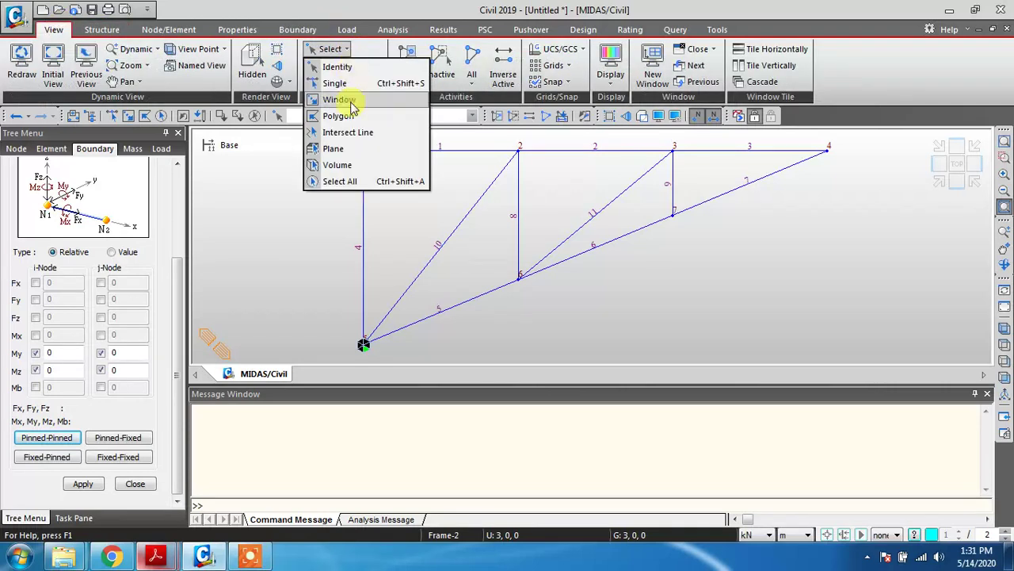
click(342, 100)
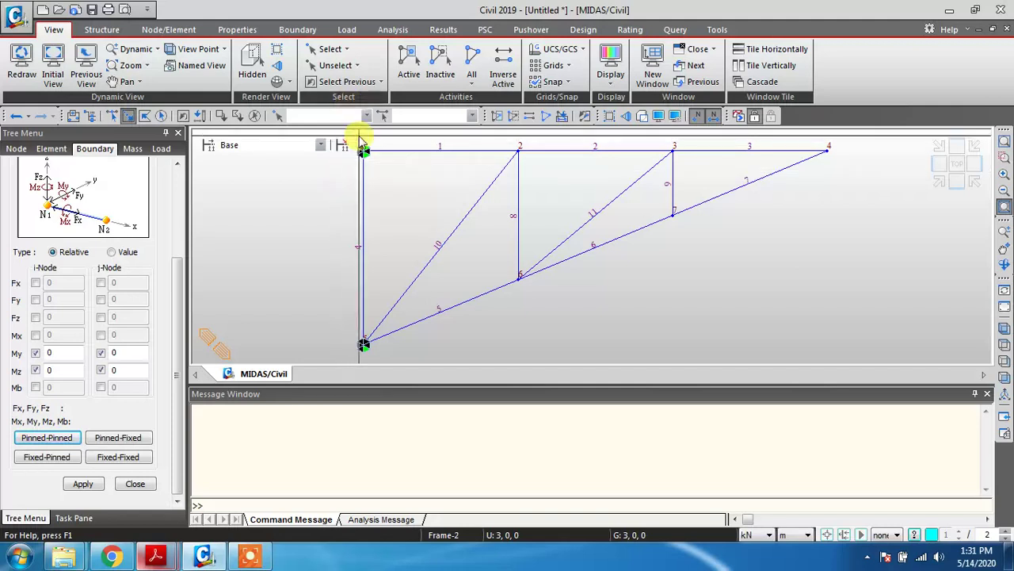
drag(353, 313, 631, 137)
drag(811, 384, 845, 351)
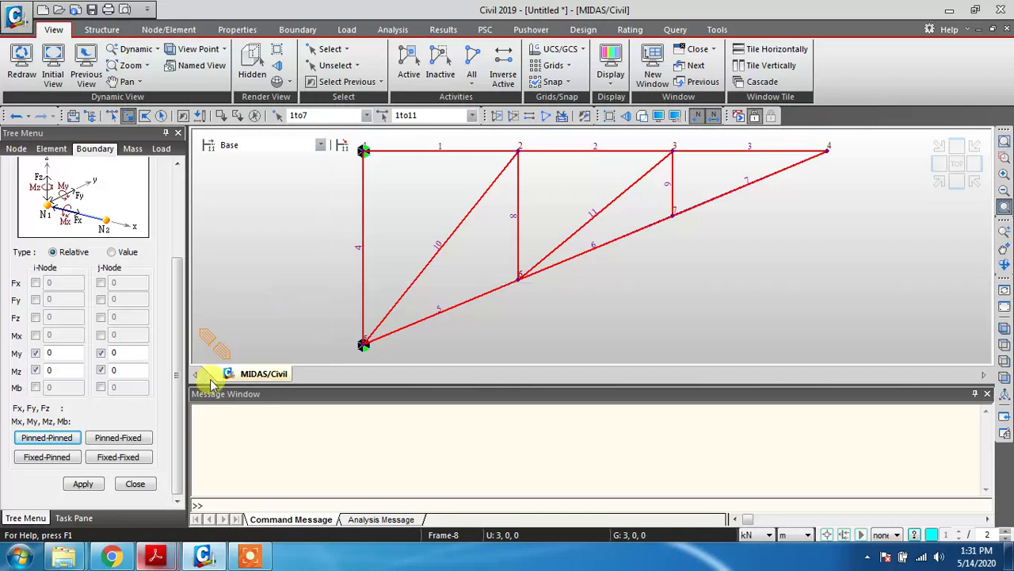
click(52, 440)
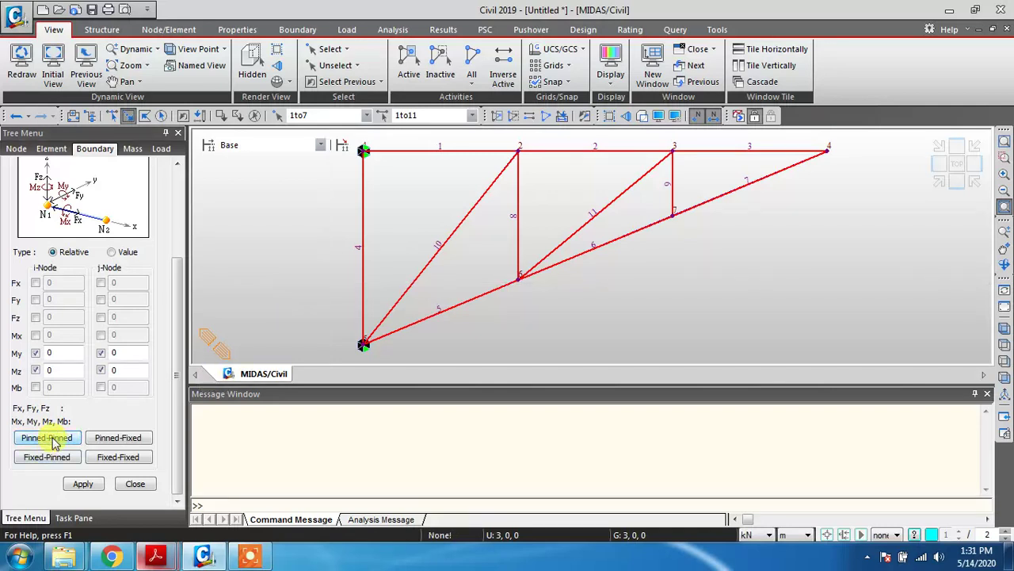
click(81, 484)
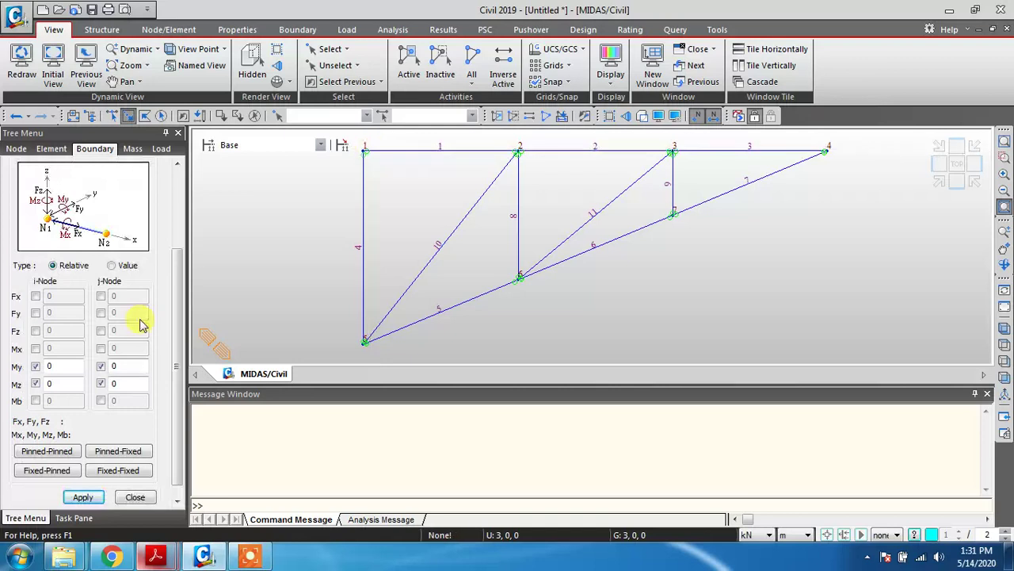
scroll(140, 324, up, 3)
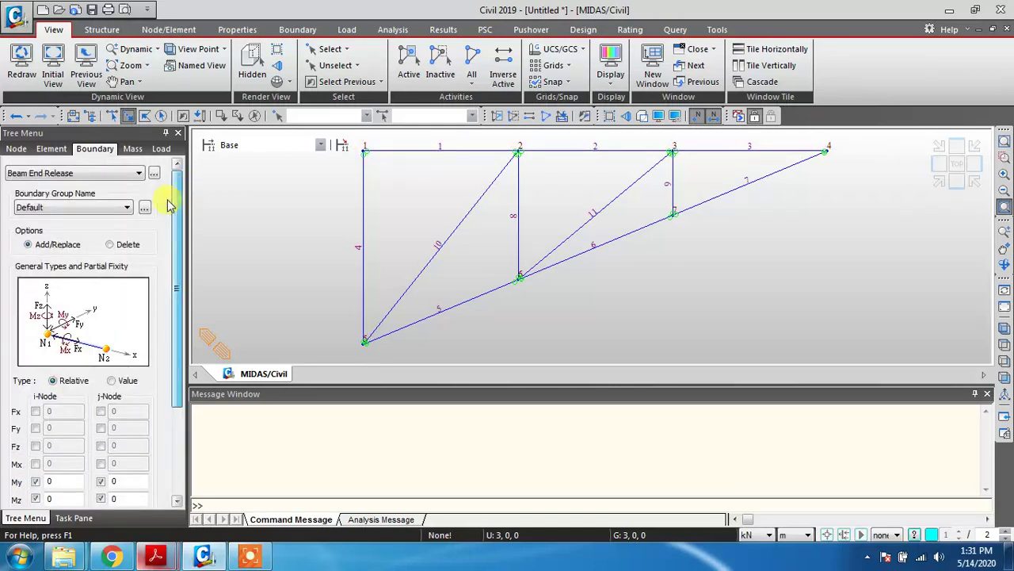
drag(177, 353, 177, 440)
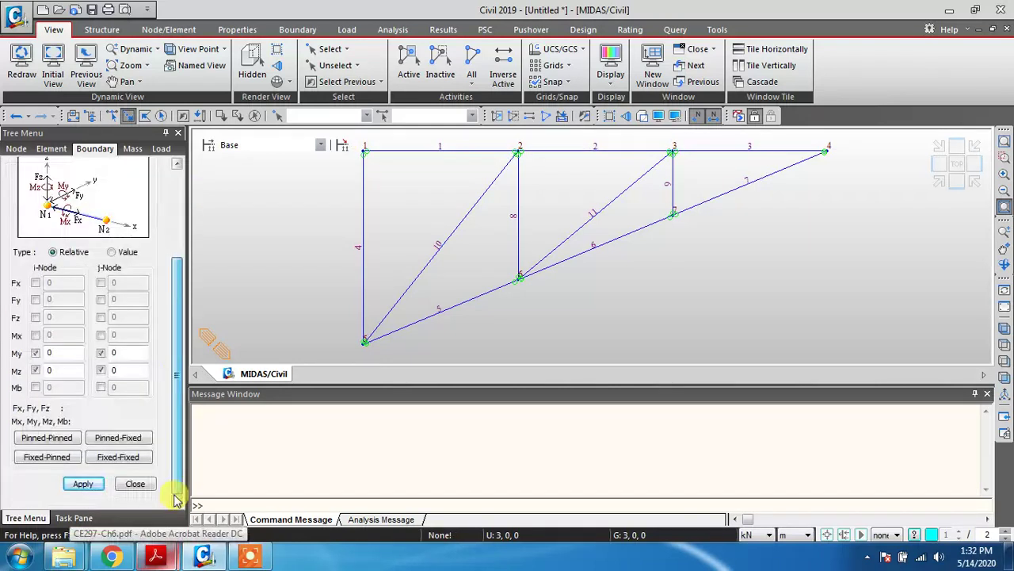
click(134, 485)
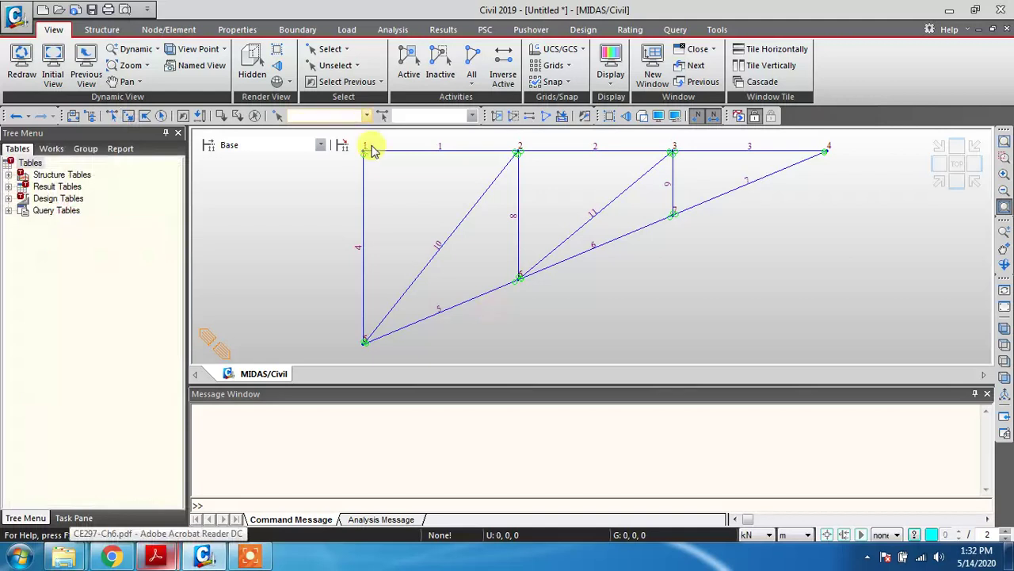
Examine the end release symbols at the joints along the upper and lower chords of the truss
click(1004, 173)
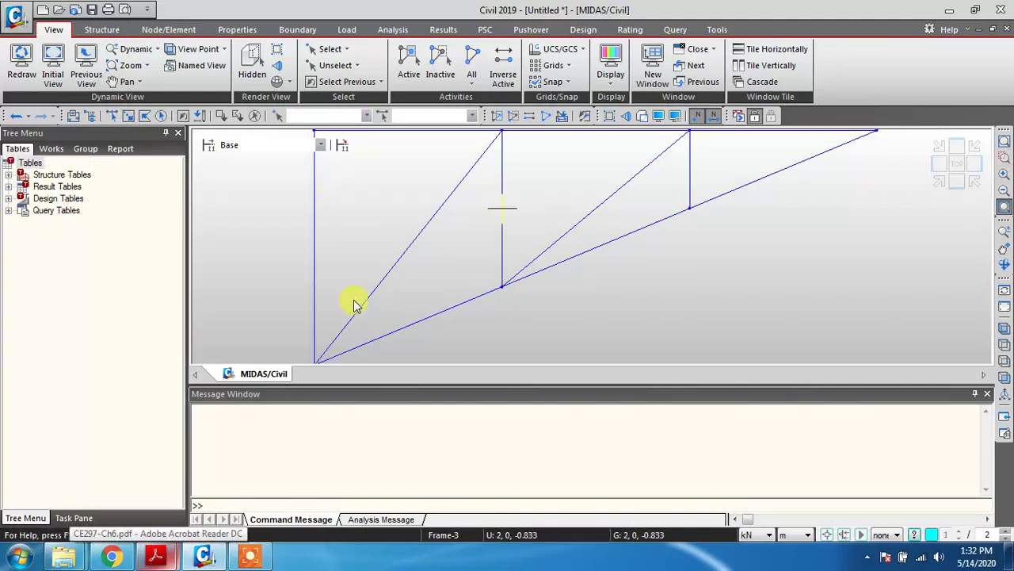
middle_drag(557, 272, 576, 378)
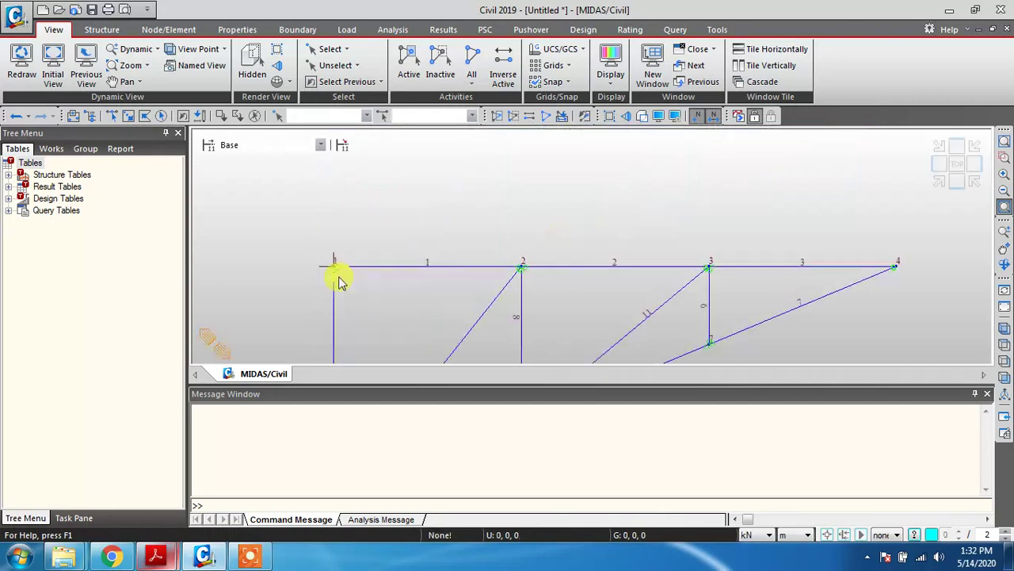
click(1004, 172)
click(1004, 173)
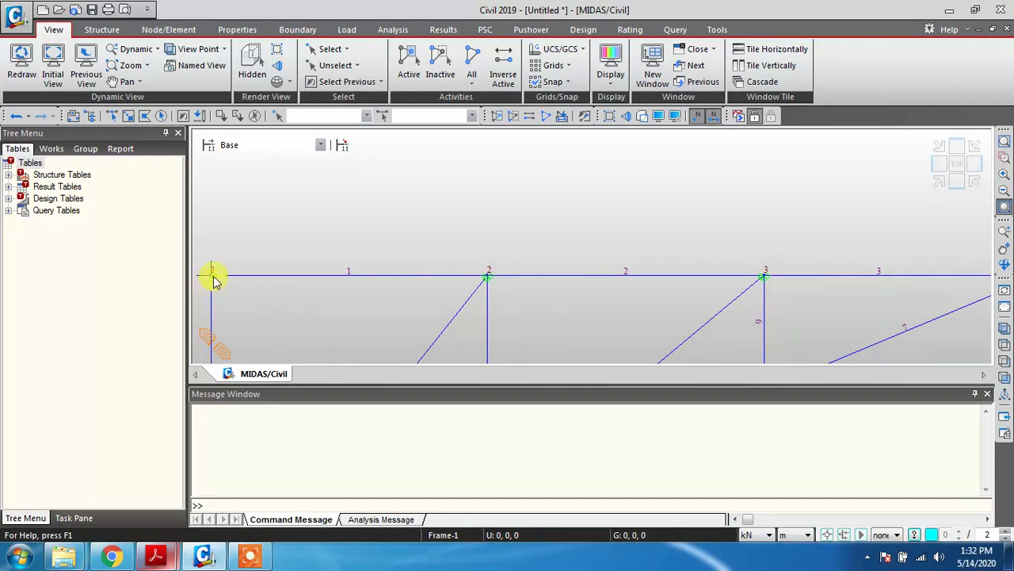
click(220, 279)
middle_drag(294, 262, 389, 159)
middle_drag(344, 319, 351, 113)
middle_drag(328, 294, 335, 109)
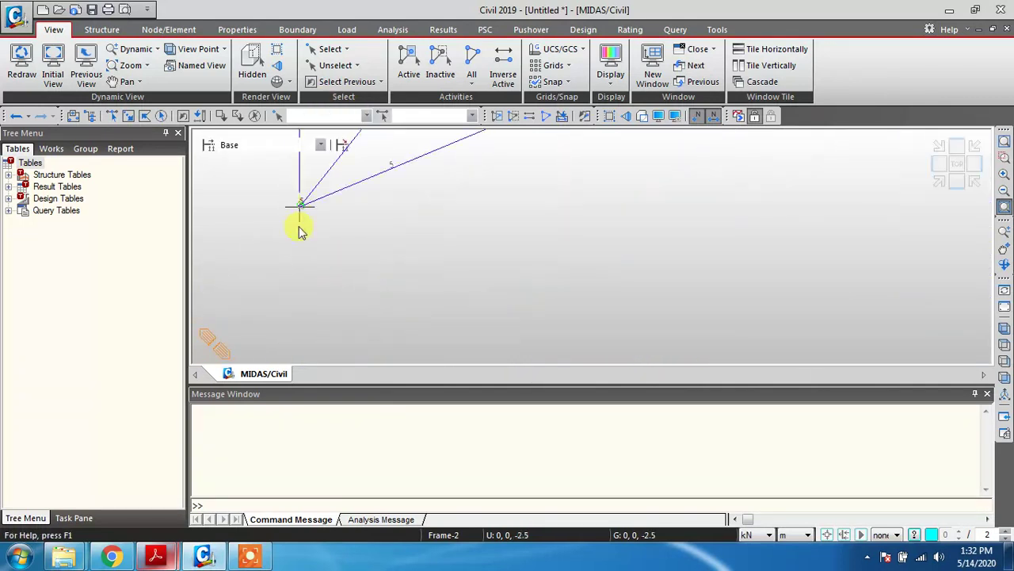
scroll(357, 281, up, 2)
middle_drag(346, 235, 349, 376)
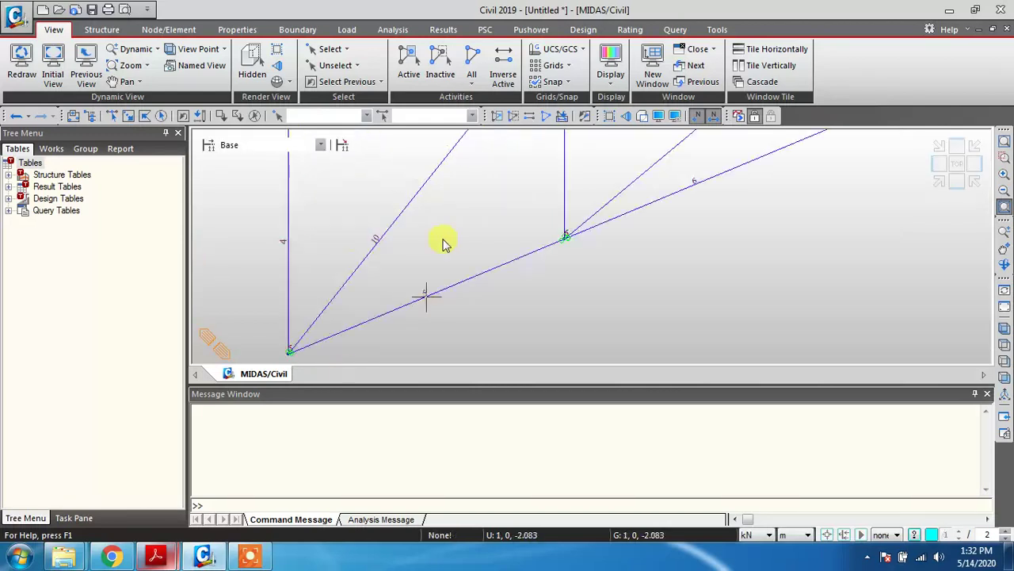
scroll(332, 337, down, 2)
scroll(552, 245, up, 2)
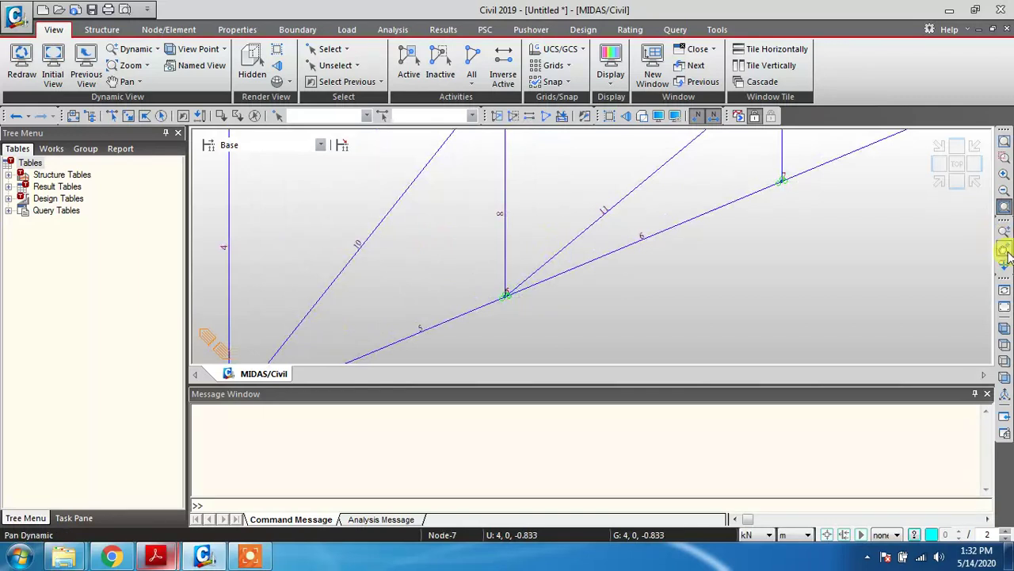
click(1003, 210)
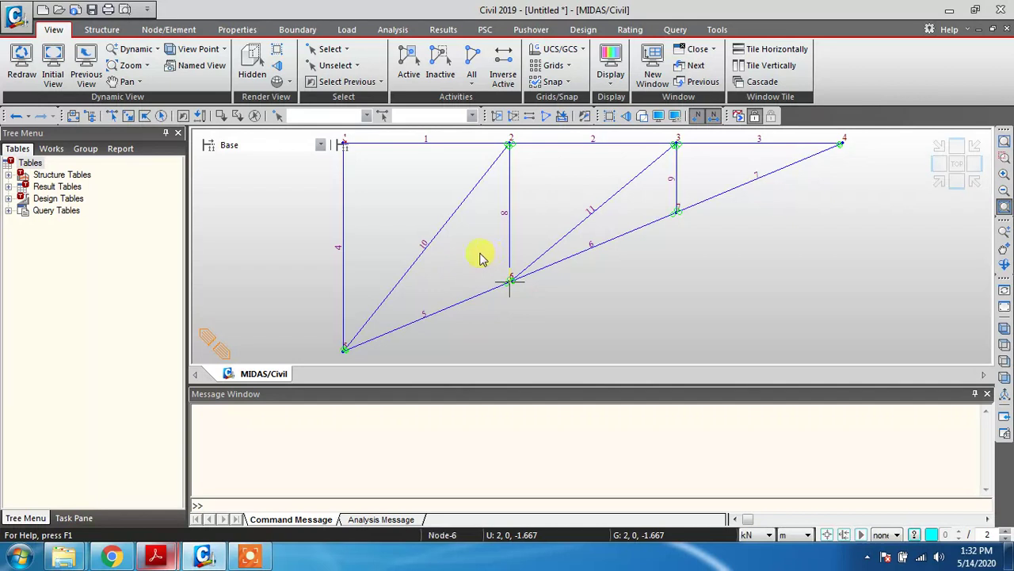
Select the upper chord nodes 1 to 4 by number with the range 1to4
middle_drag(487, 238, 476, 349)
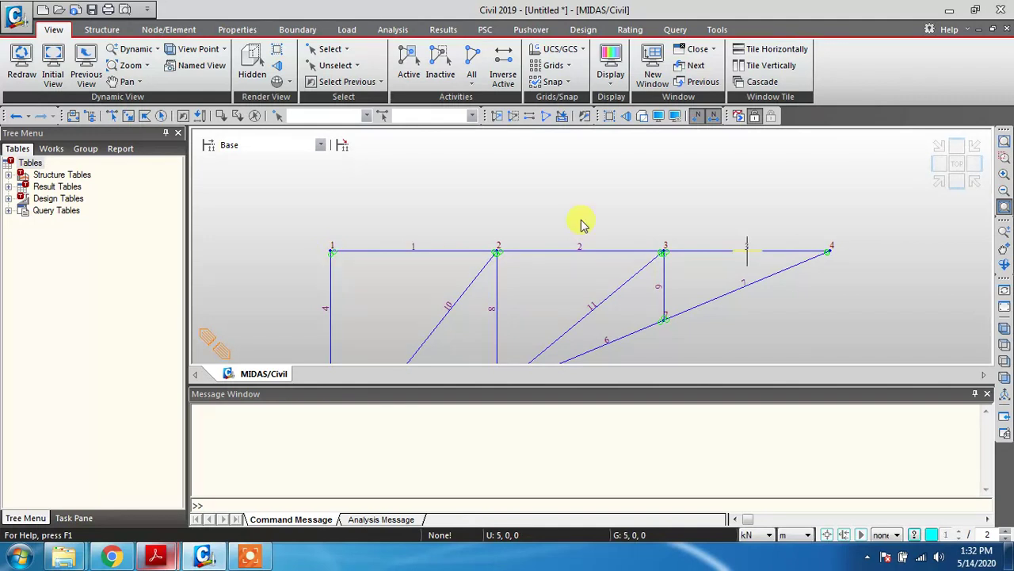
click(332, 115)
text(1)
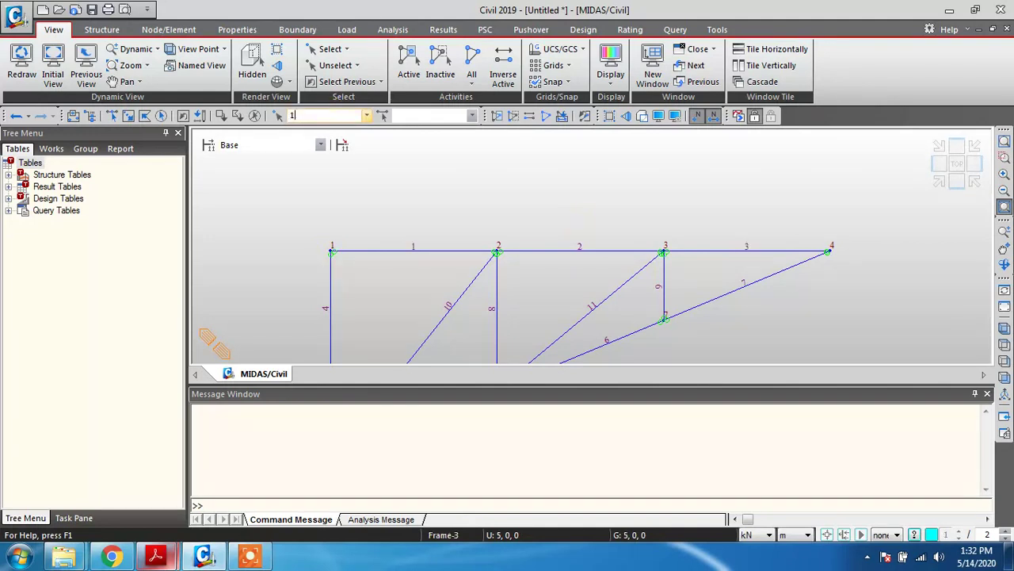
text(to4)
key(Return)
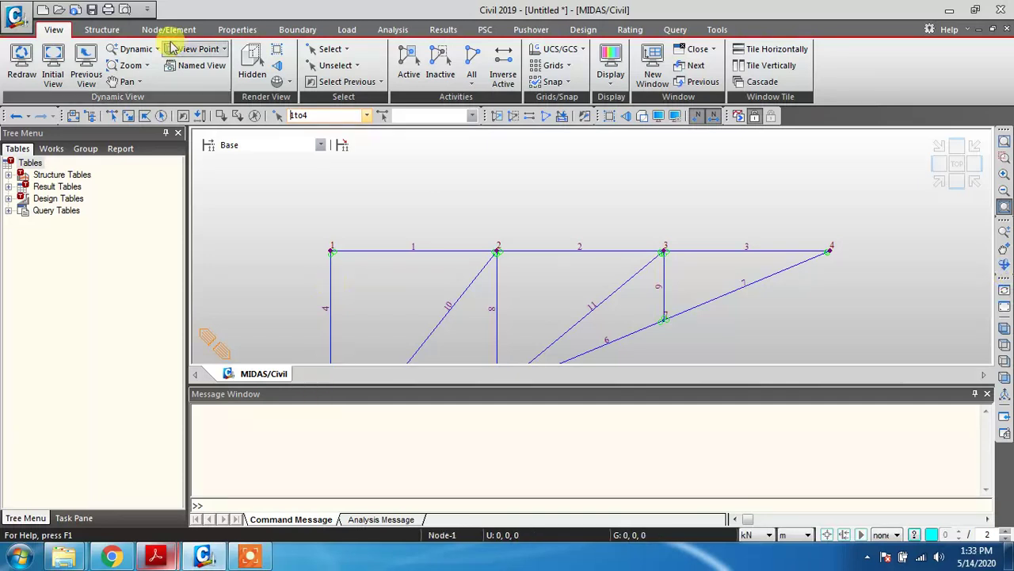
Start a new static load case named Point, dismissing the project save request
click(346, 30)
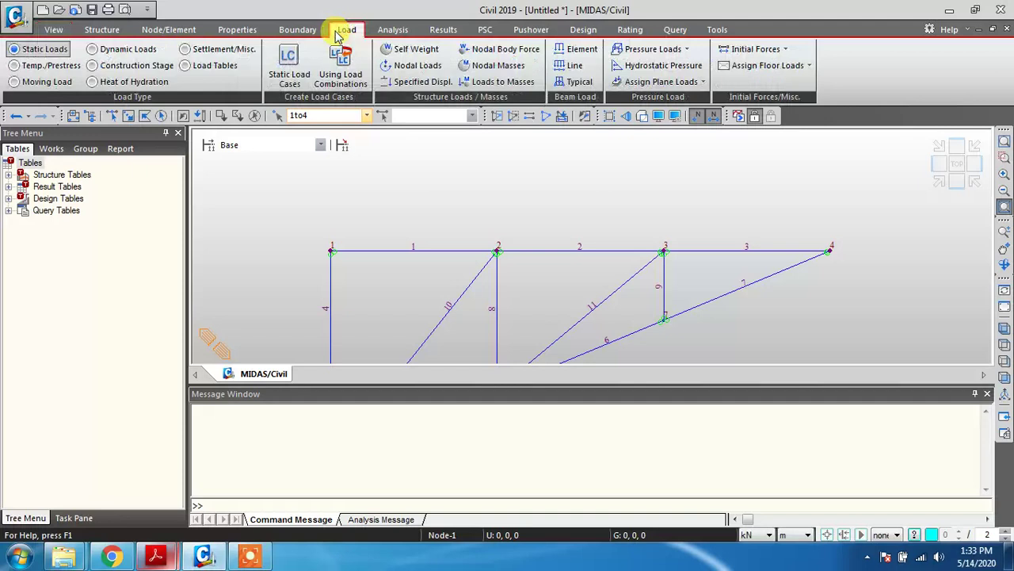
click(287, 75)
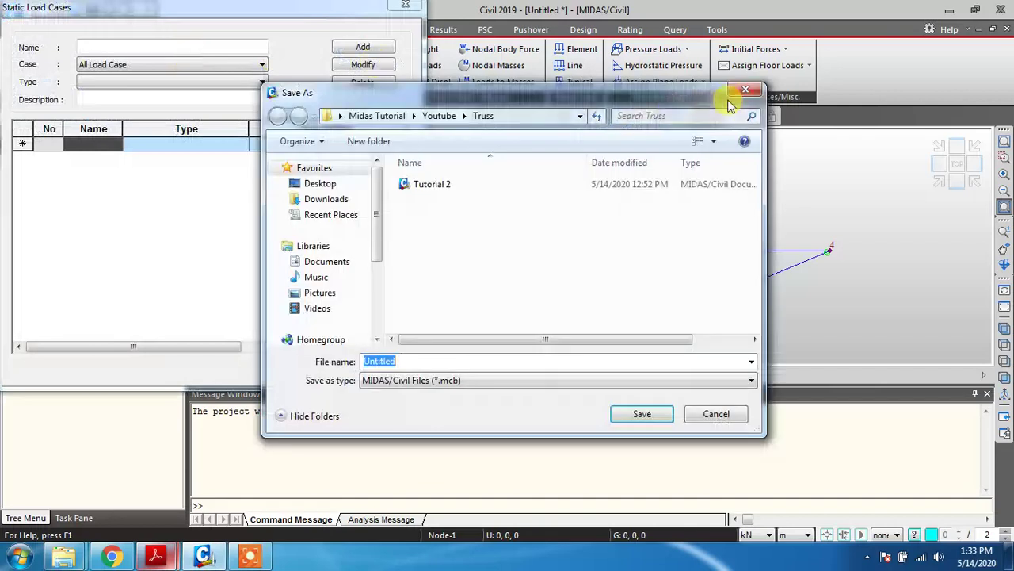
click(751, 95)
click(158, 47)
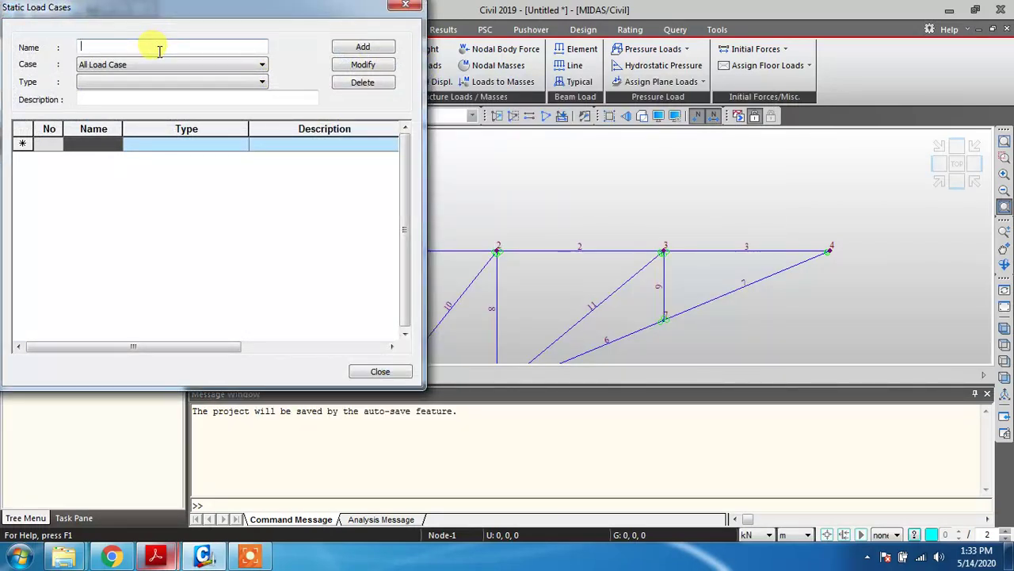
text(Point)
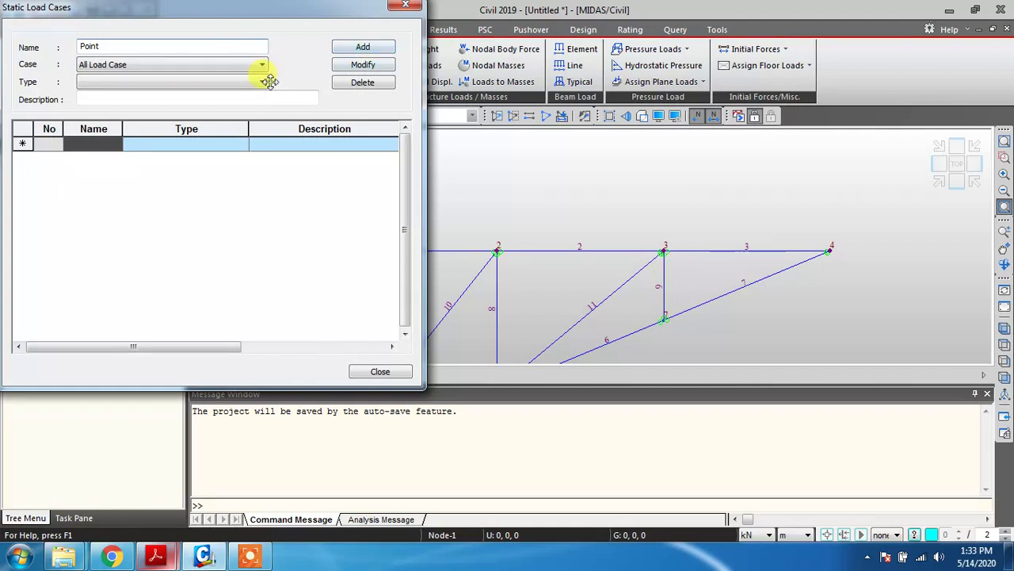
Try to add the Point load case without choosing a load type
click(269, 82)
click(261, 82)
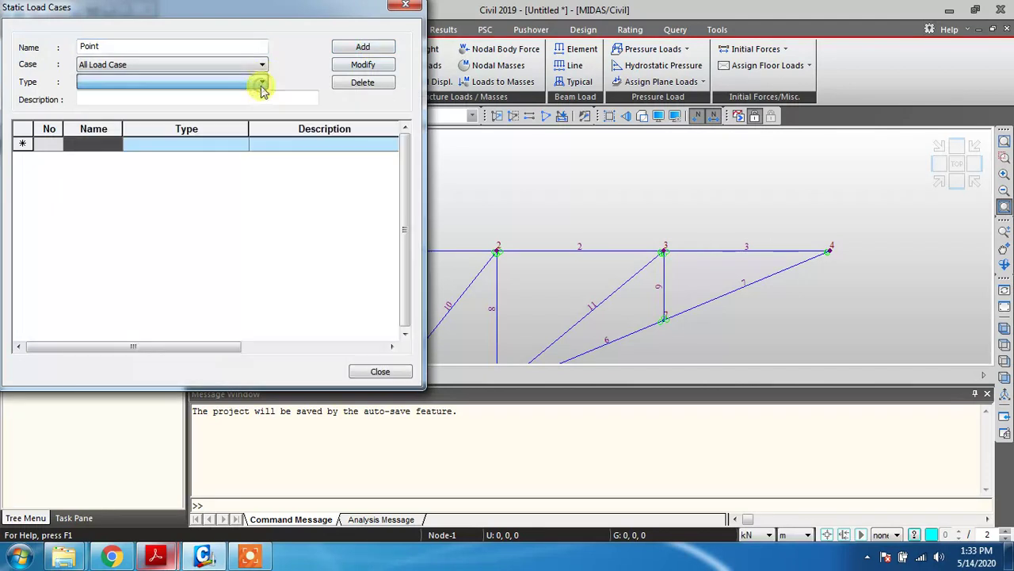
click(382, 49)
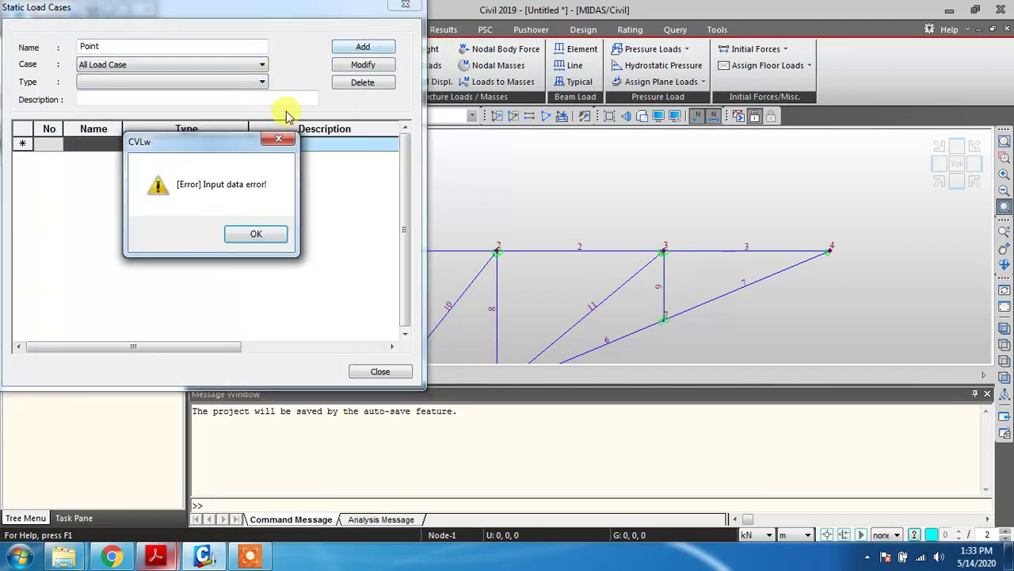
click(262, 236)
Set the Point load case type to User Defined Load (USER), keeping All Load Case, and add it
click(166, 68)
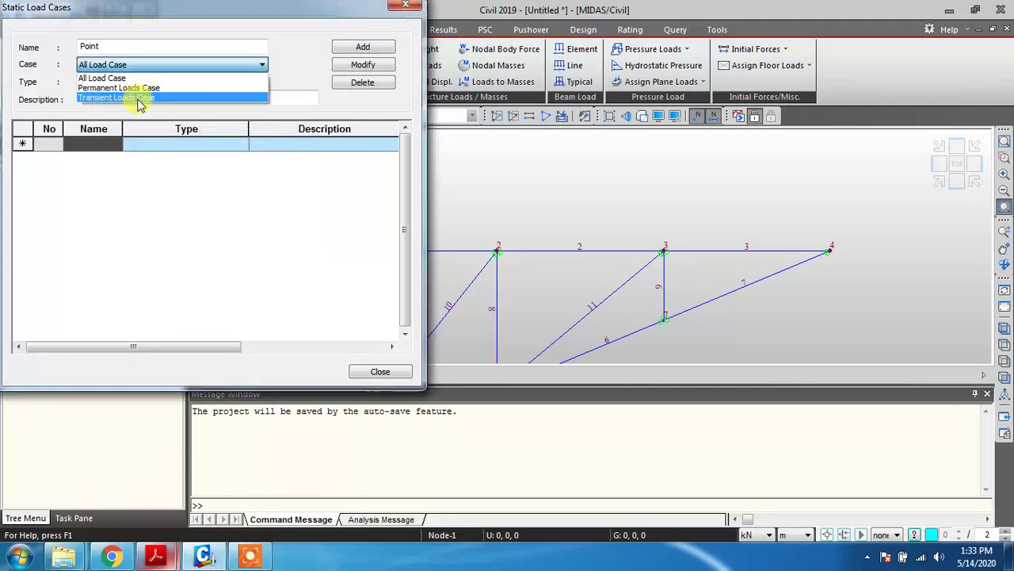
click(159, 68)
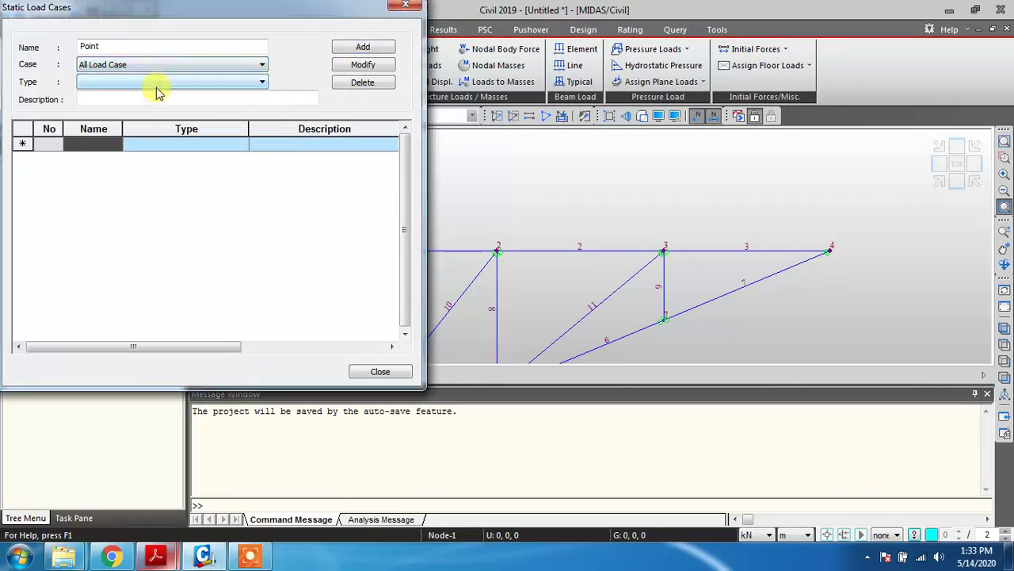
click(157, 84)
click(185, 96)
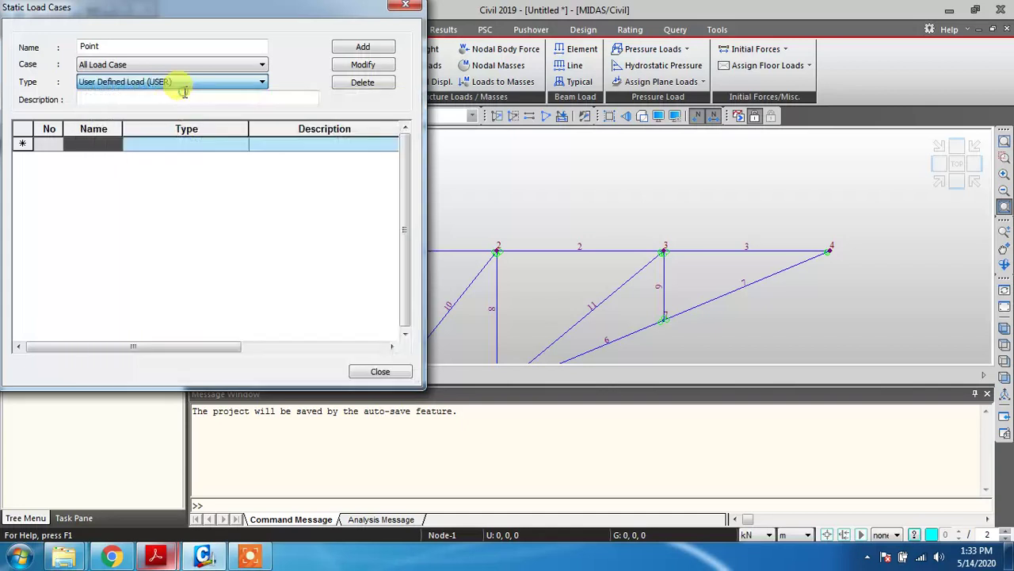
click(360, 50)
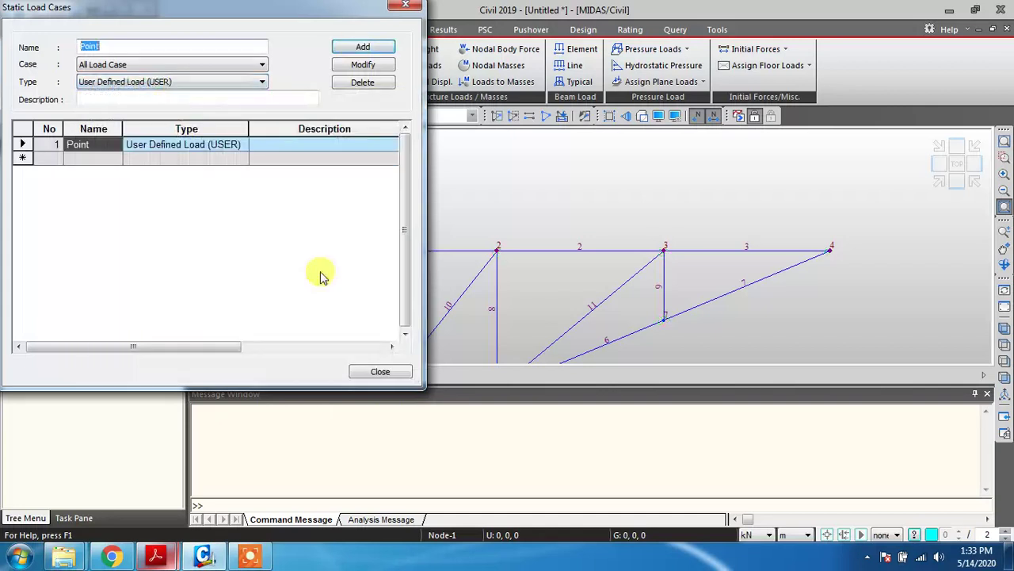
click(379, 371)
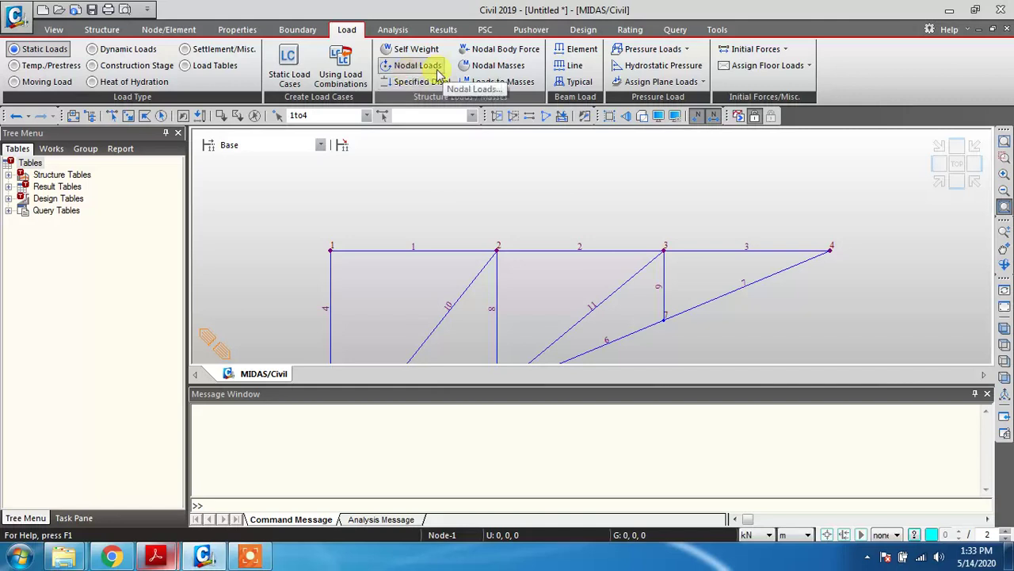
Apply an FZ nodal load of -12.5 kN to the selected nodes 1 to 4 in the Point load case, checking the exercise PDF
click(436, 71)
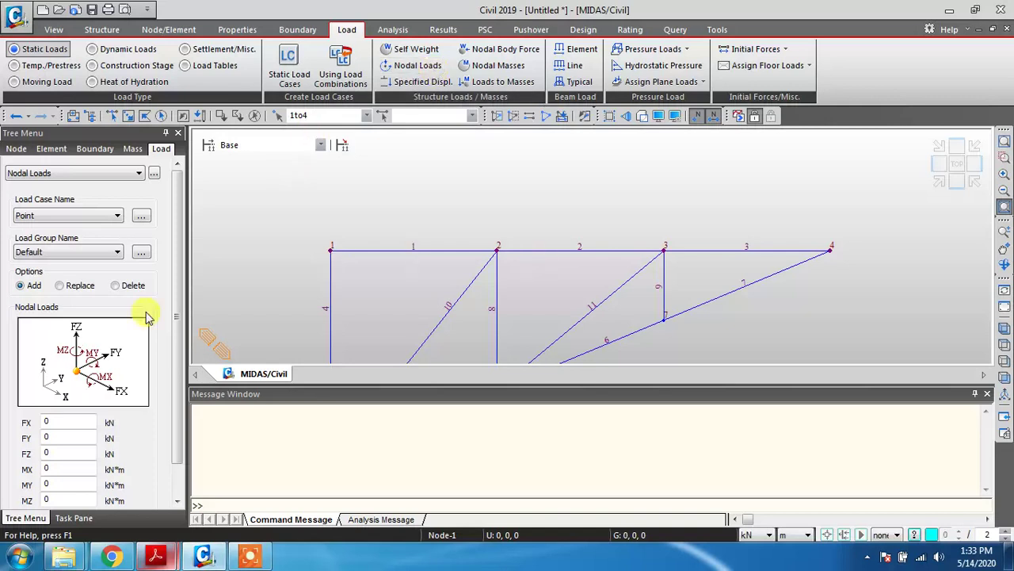
drag(178, 317, 177, 351)
mouse_move(156, 554)
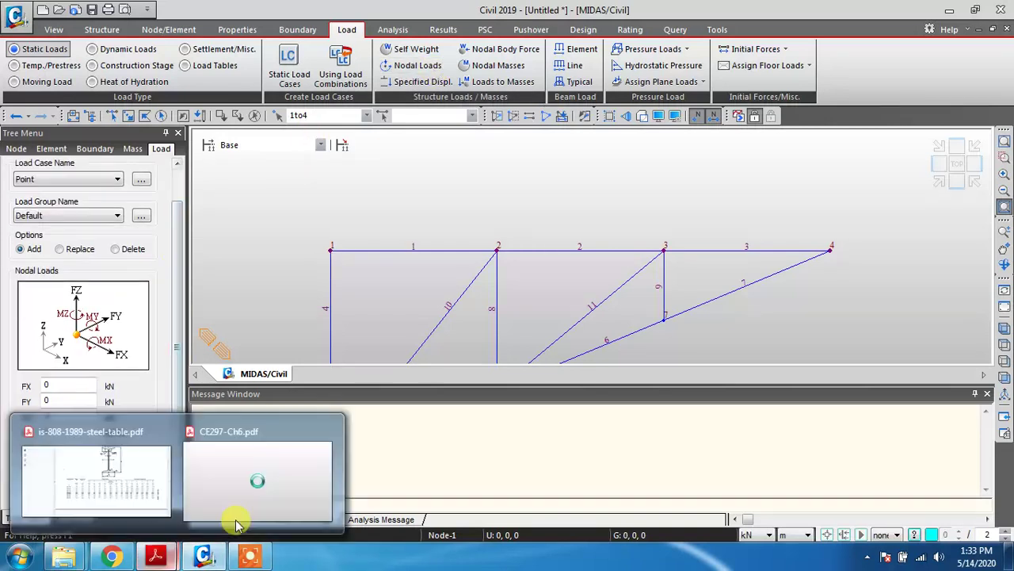
click(238, 507)
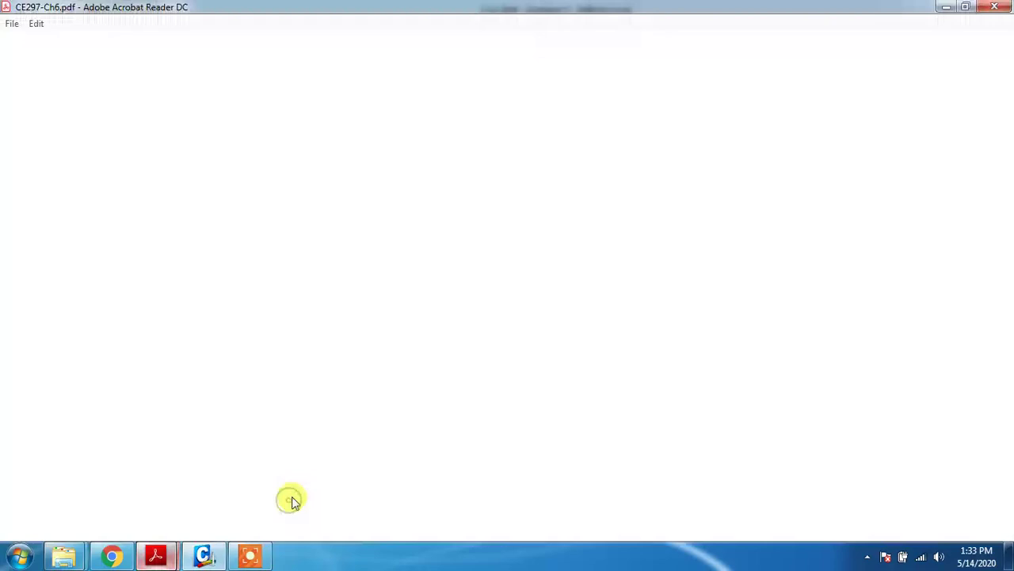
click(939, 14)
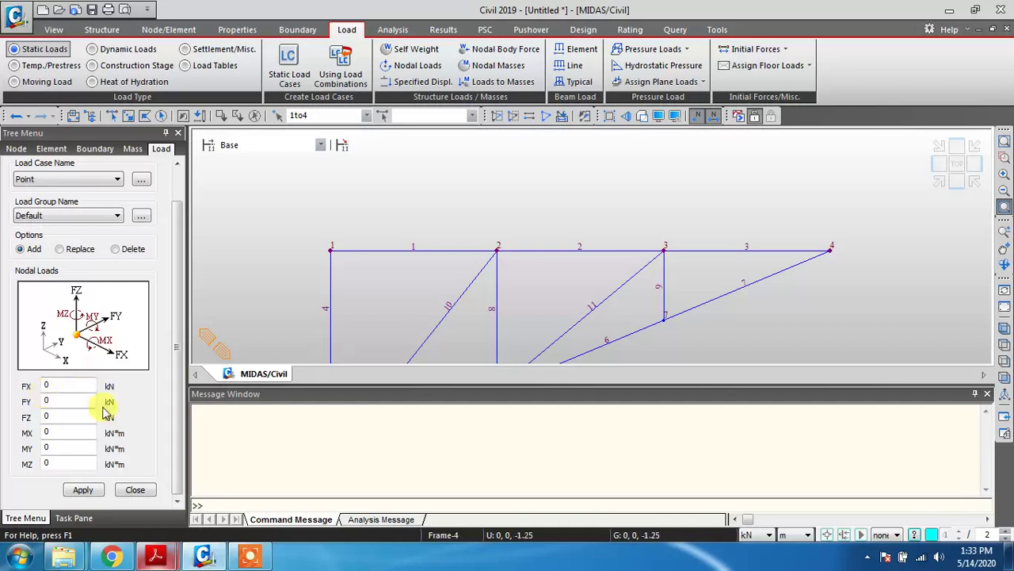
click(54, 415)
text(-12.5)
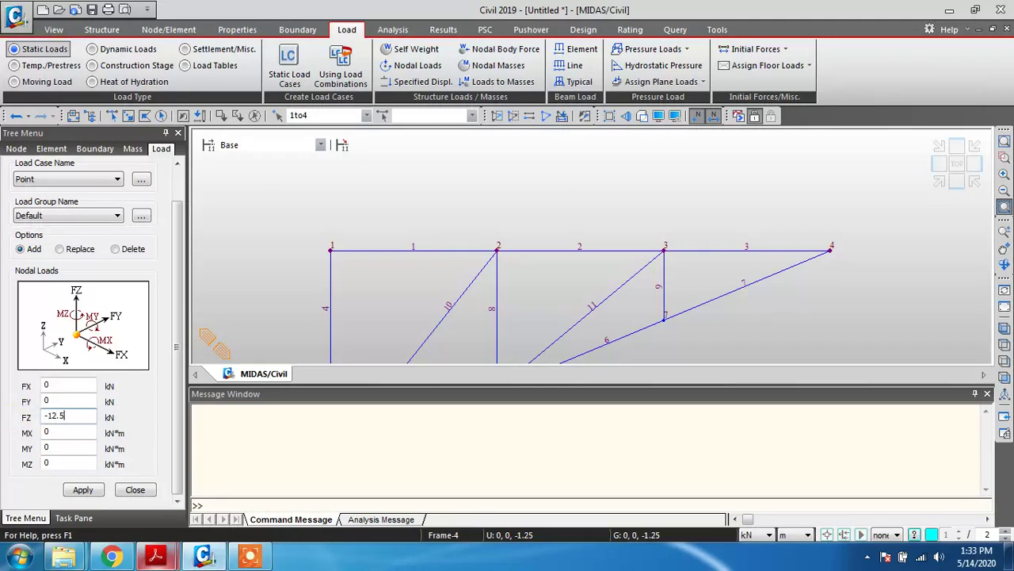
click(81, 489)
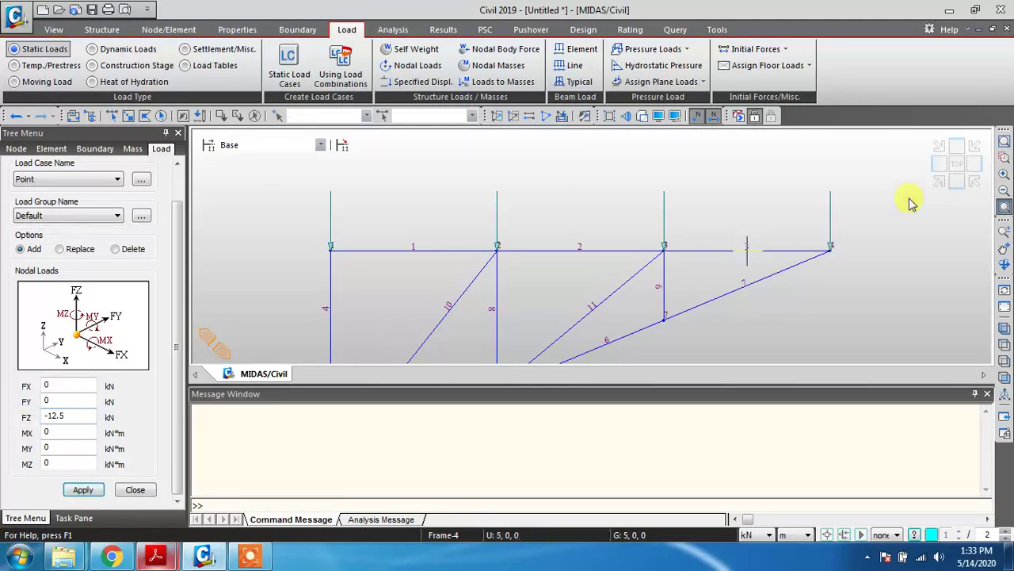
click(136, 488)
Display the values of the nodal loads in static load case Point on the truss and inspect them
click(54, 149)
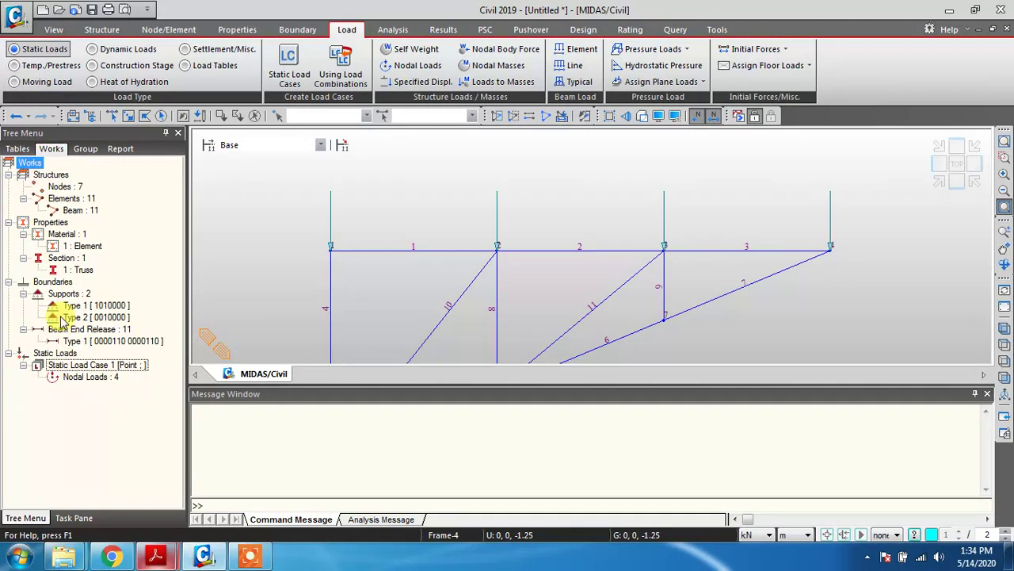
click(66, 378)
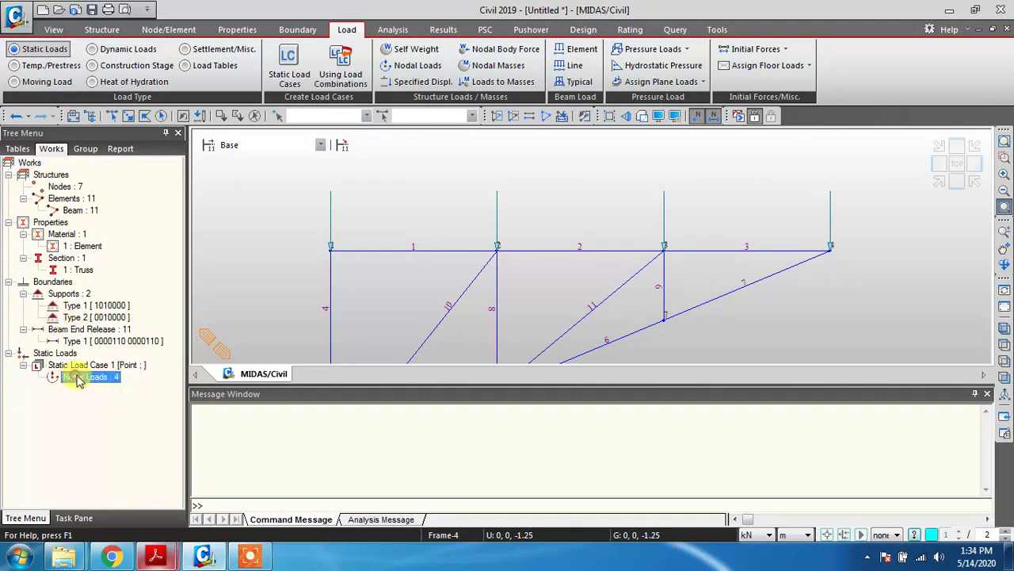
double_click(77, 379)
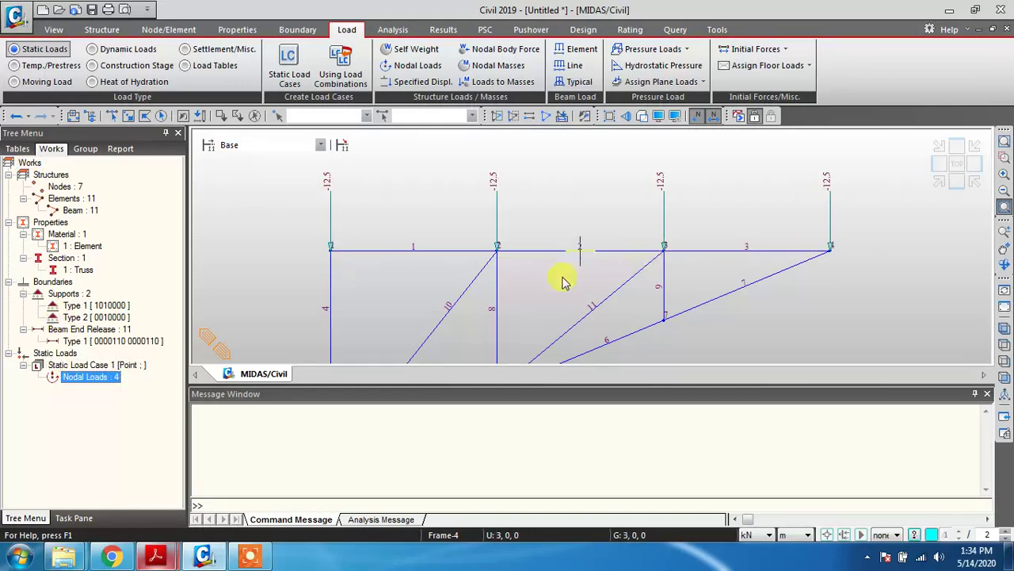
click(552, 240)
drag(553, 240, 519, 203)
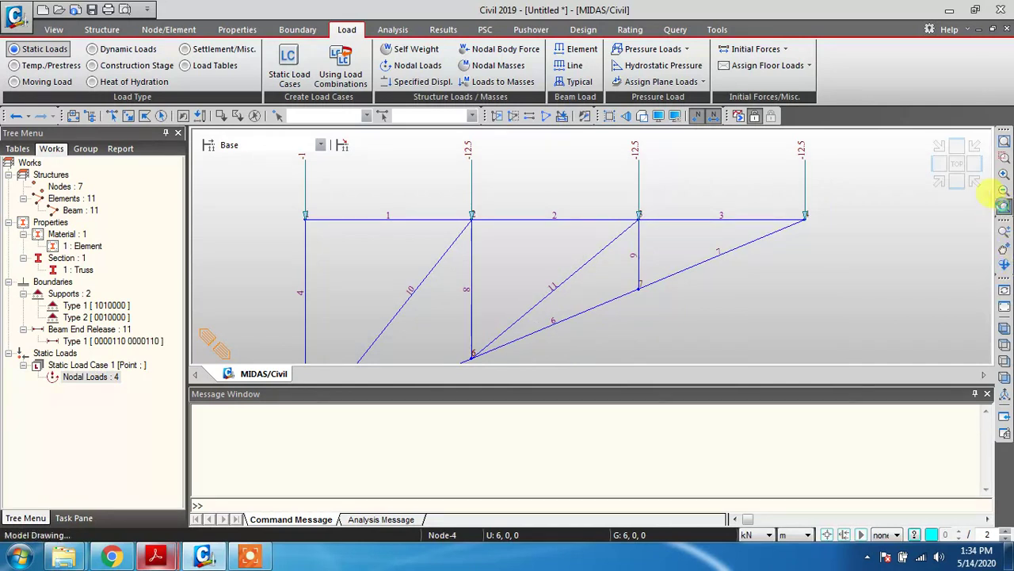
click(1003, 207)
drag(555, 254, 564, 280)
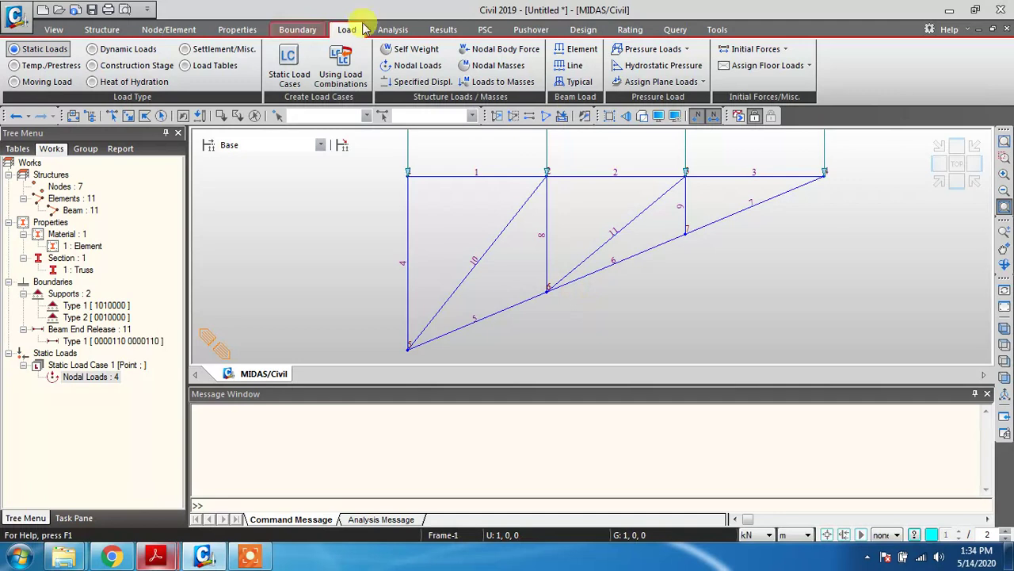
Perform the analysis, saving the project as Video 2 in the Truss folder
click(379, 27)
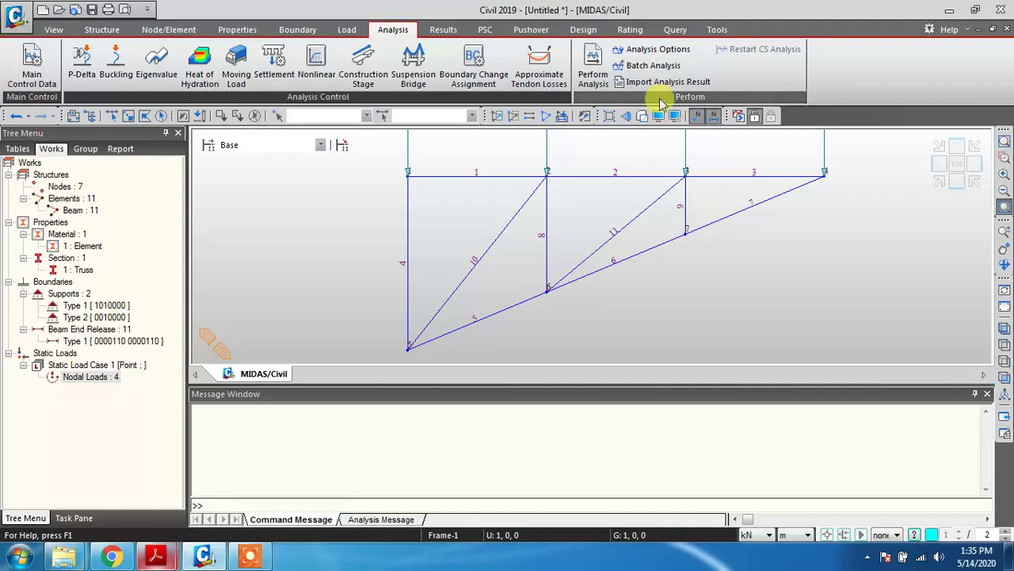
click(593, 60)
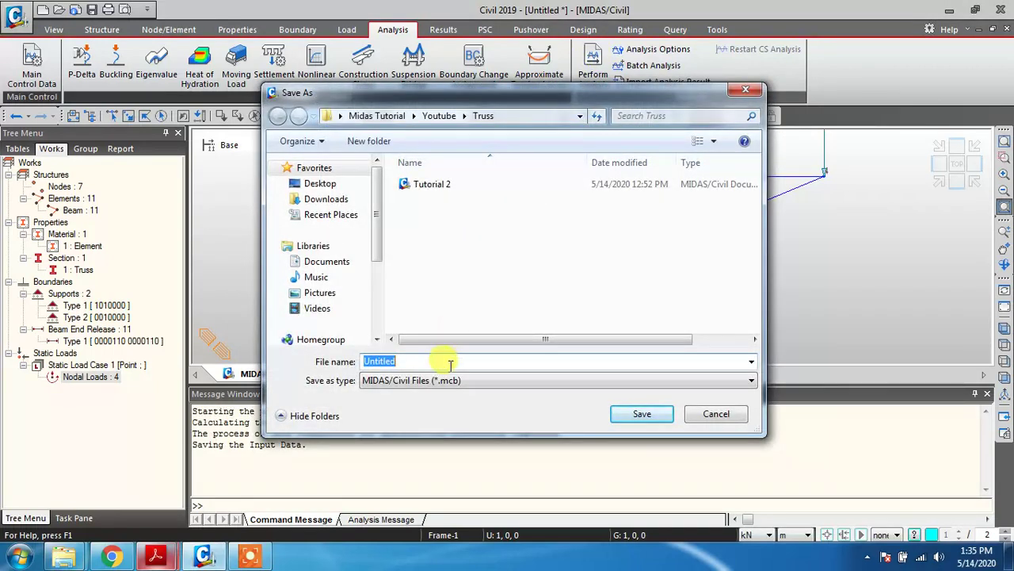
text(T)
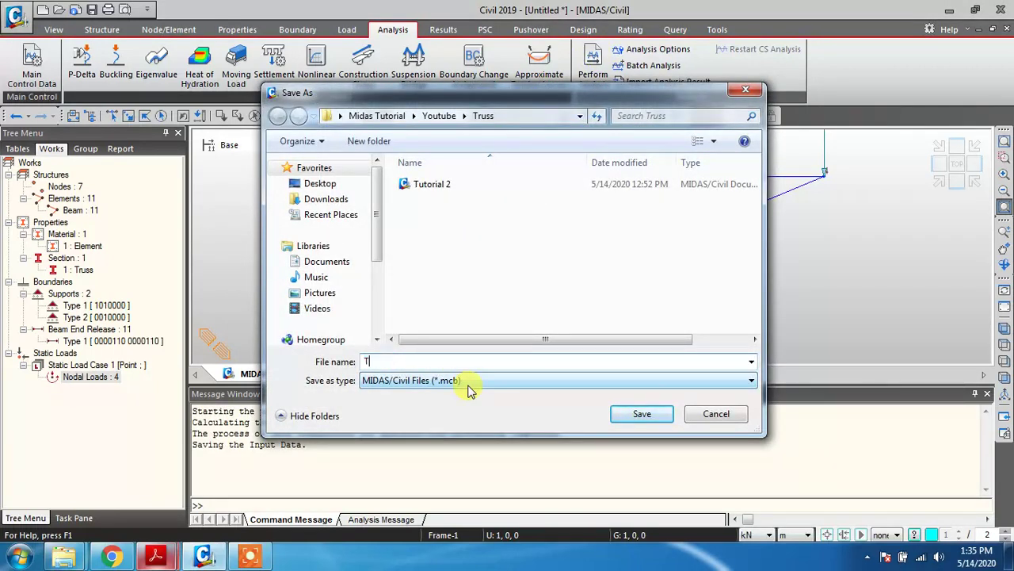
key(BackSpace)
text(Video 2)
click(640, 419)
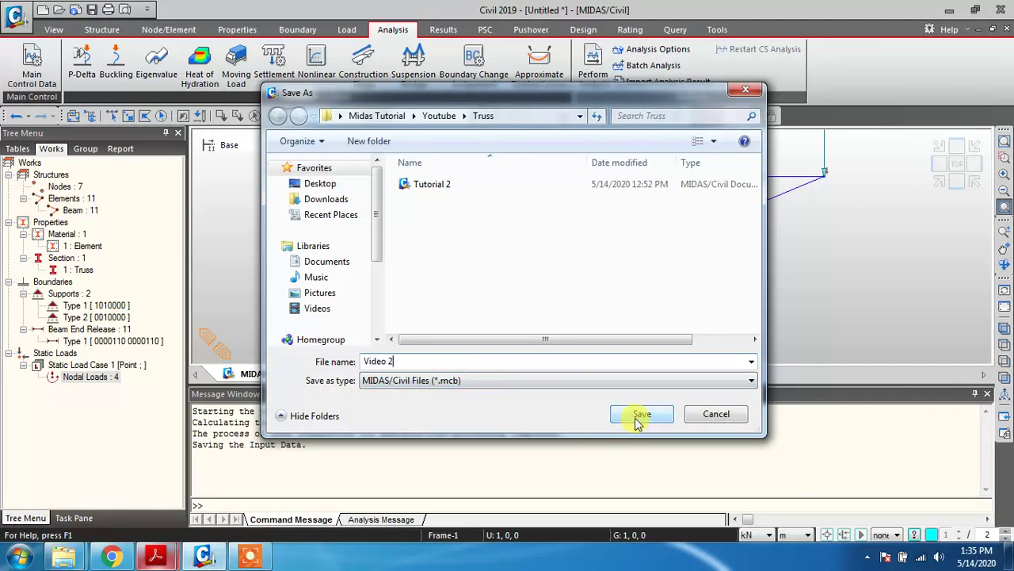
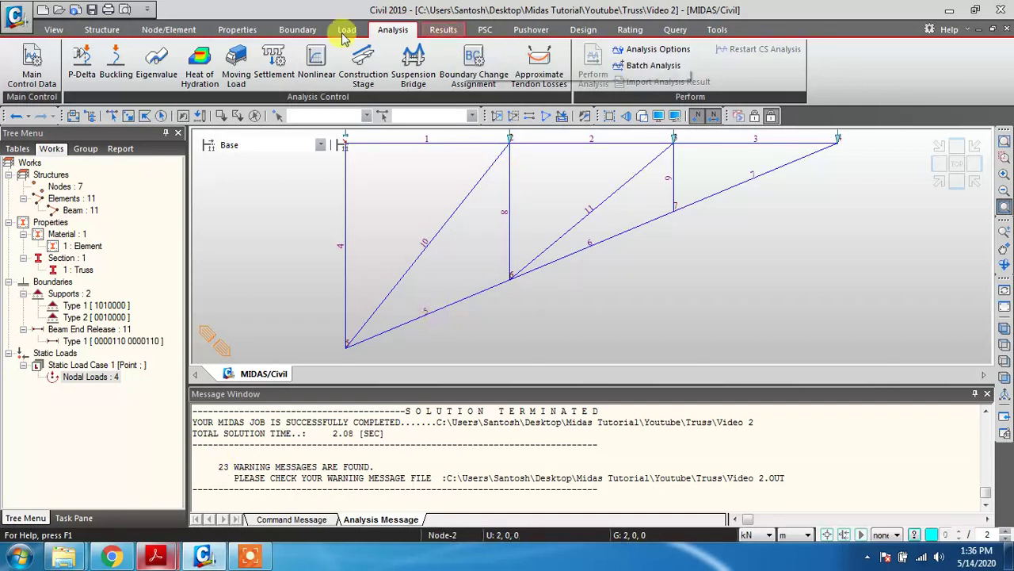
Create an active general load combination named comb of type Add, containing the load case Point(ST) with factor 1.0
click(444, 32)
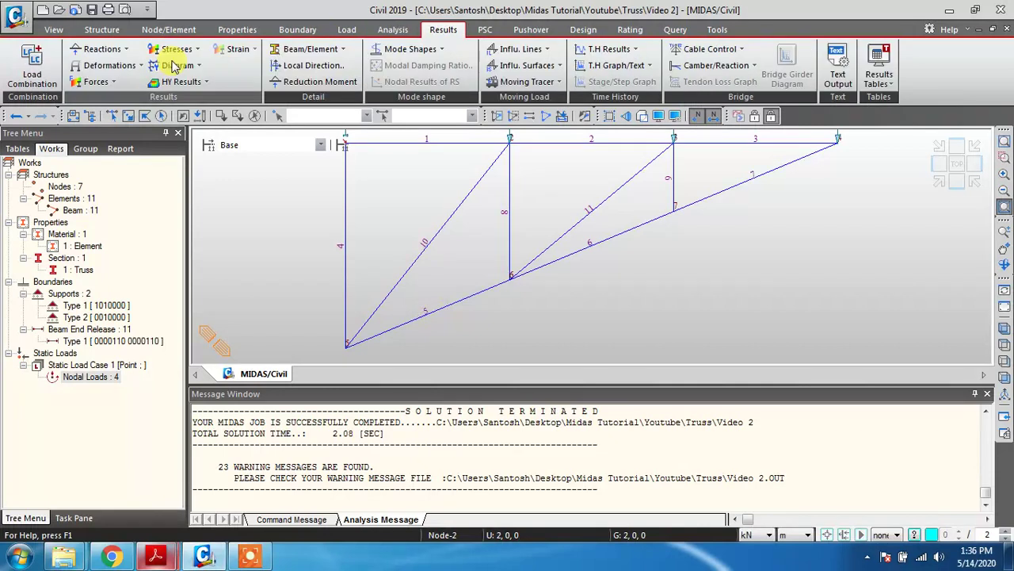
click(34, 70)
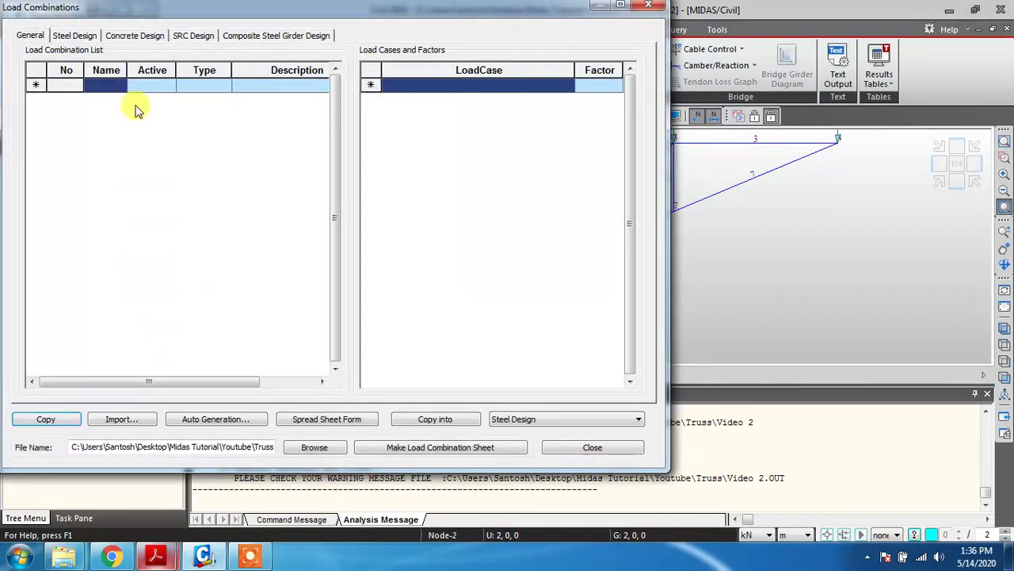
text(comb)
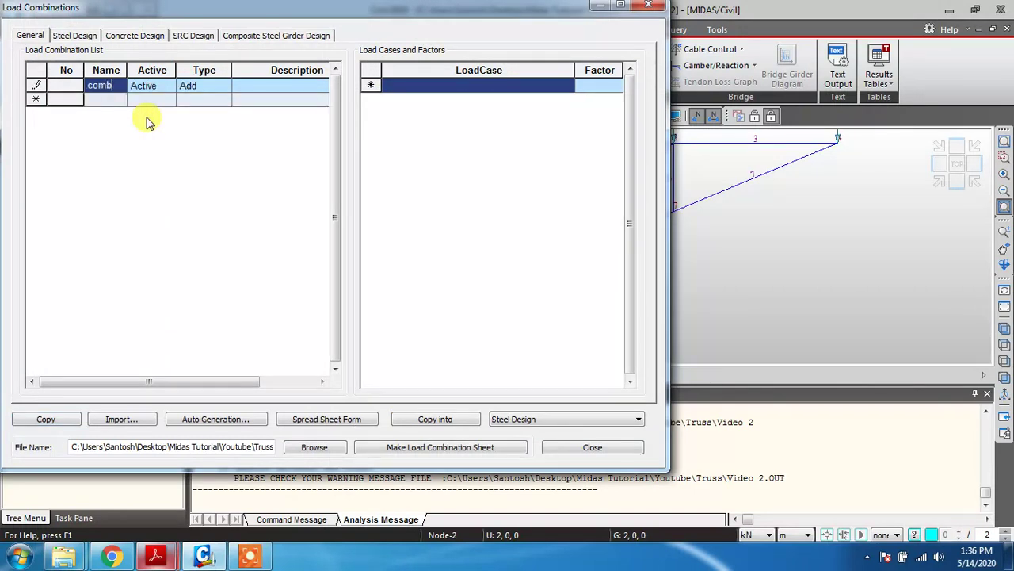
click(489, 87)
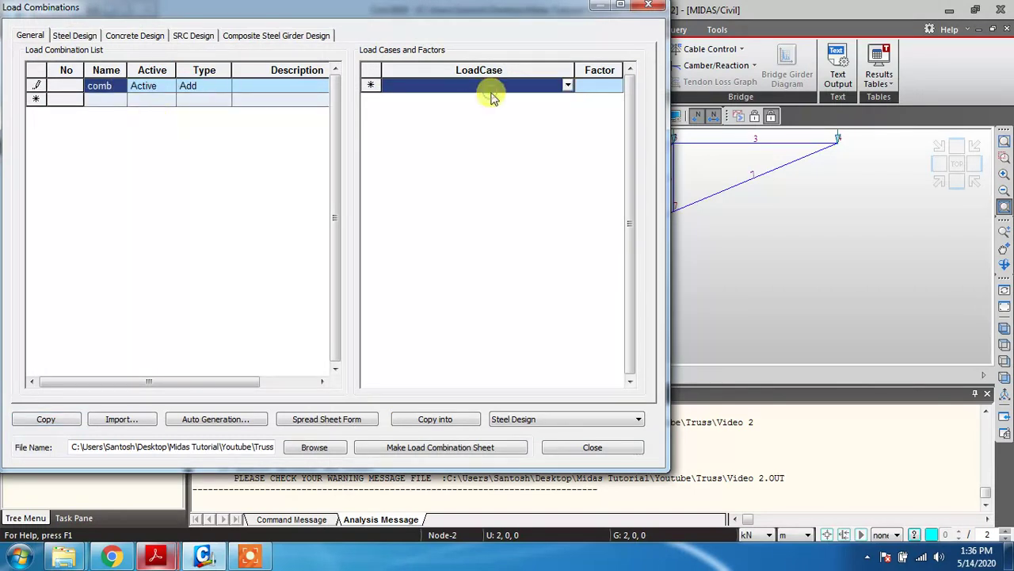
click(567, 86)
click(482, 99)
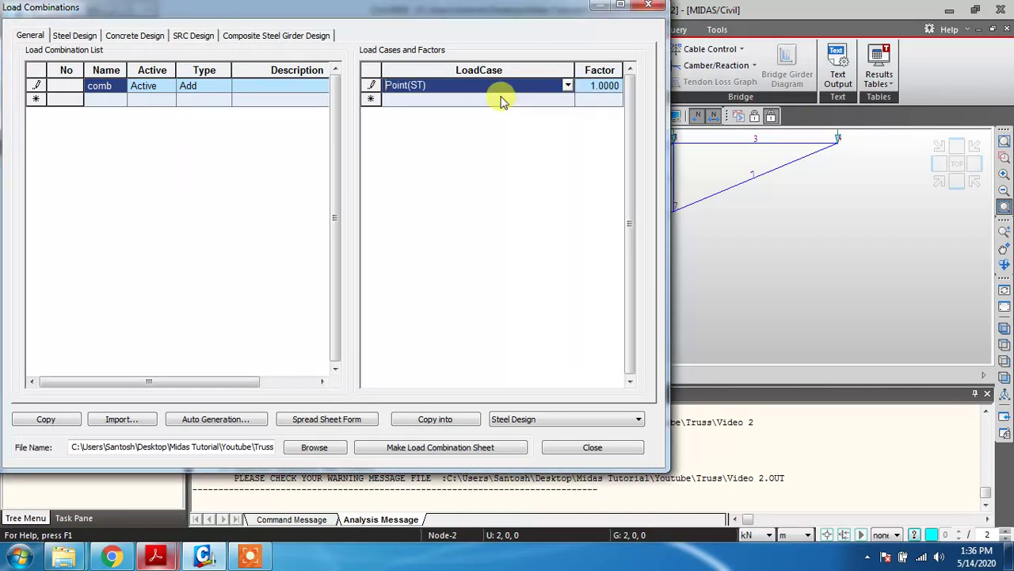
click(563, 447)
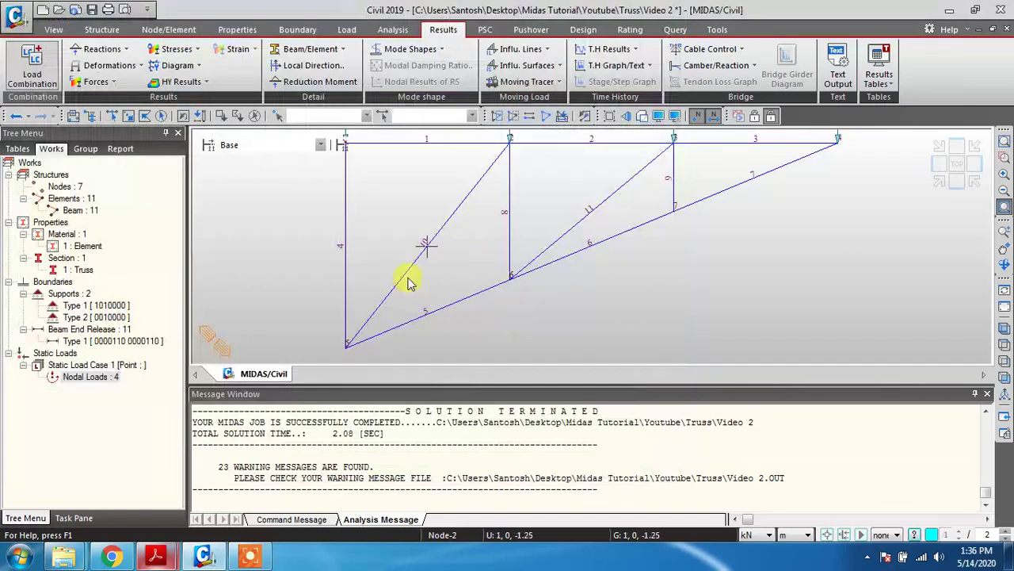
Display the FXYZ reaction forces for combination CB: comb, with values shown to 2 decimal places
click(101, 49)
click(134, 68)
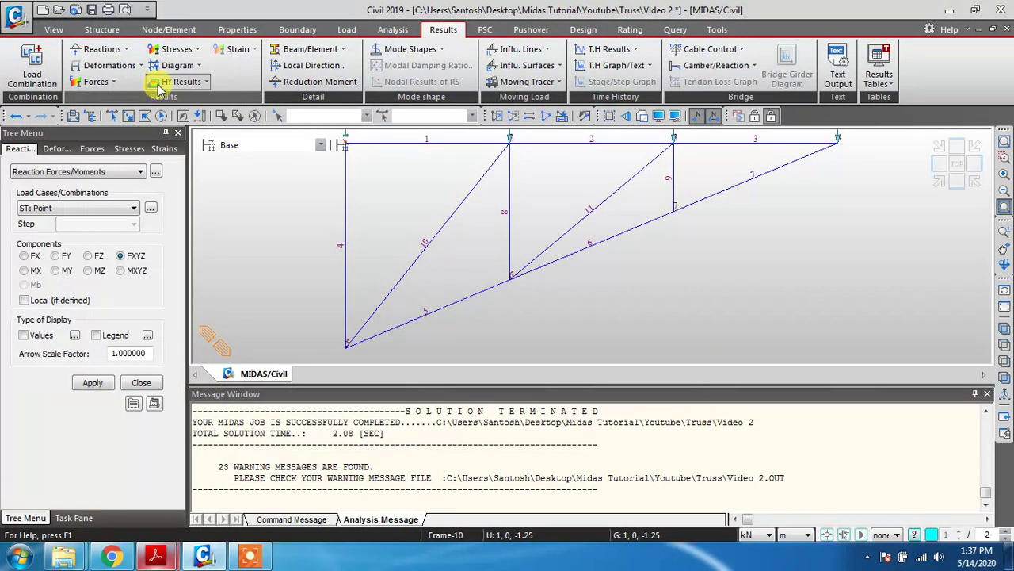
click(127, 208)
click(63, 228)
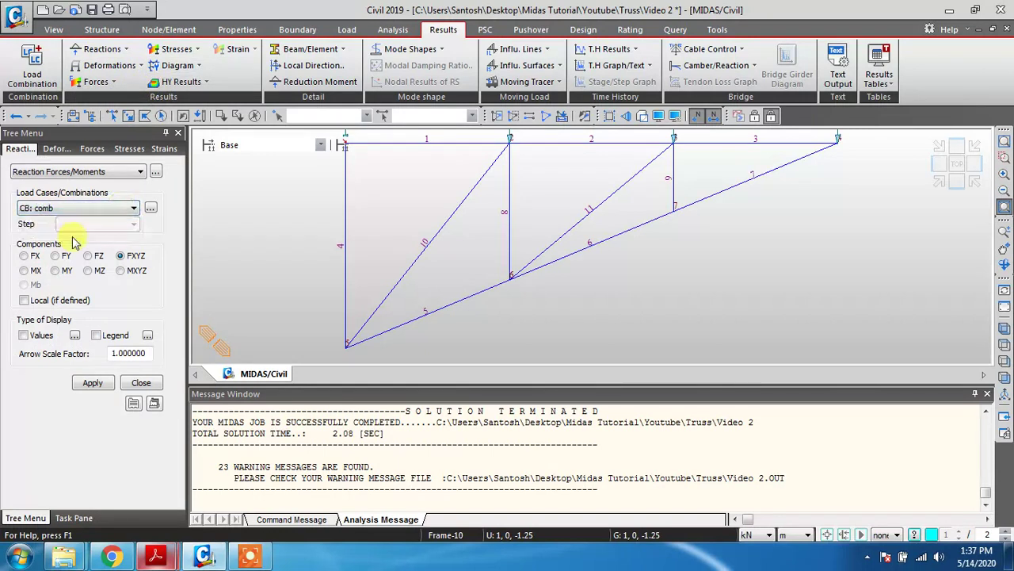
click(24, 337)
click(75, 335)
double_click(523, 214)
text(2)
click(485, 356)
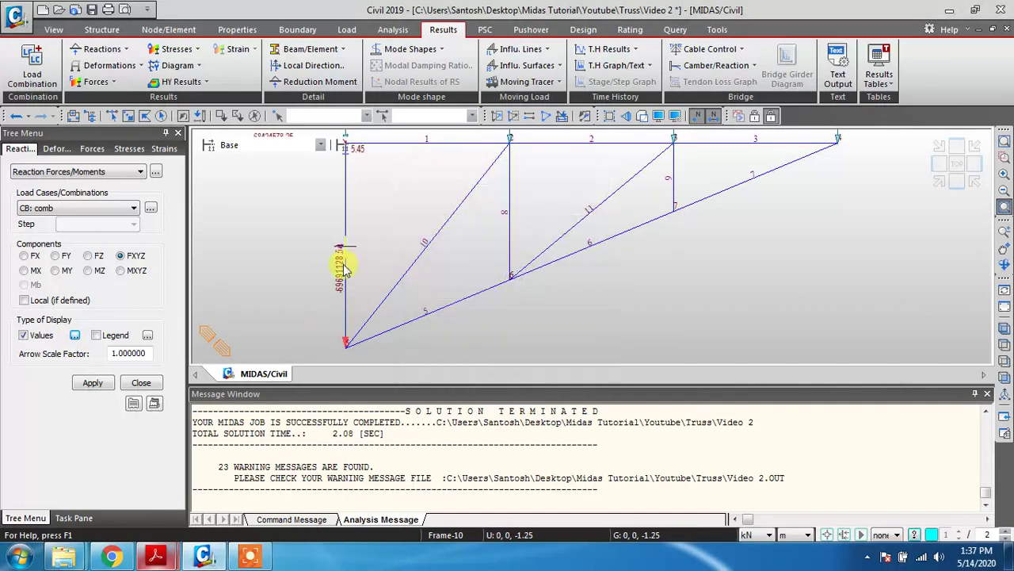
click(92, 383)
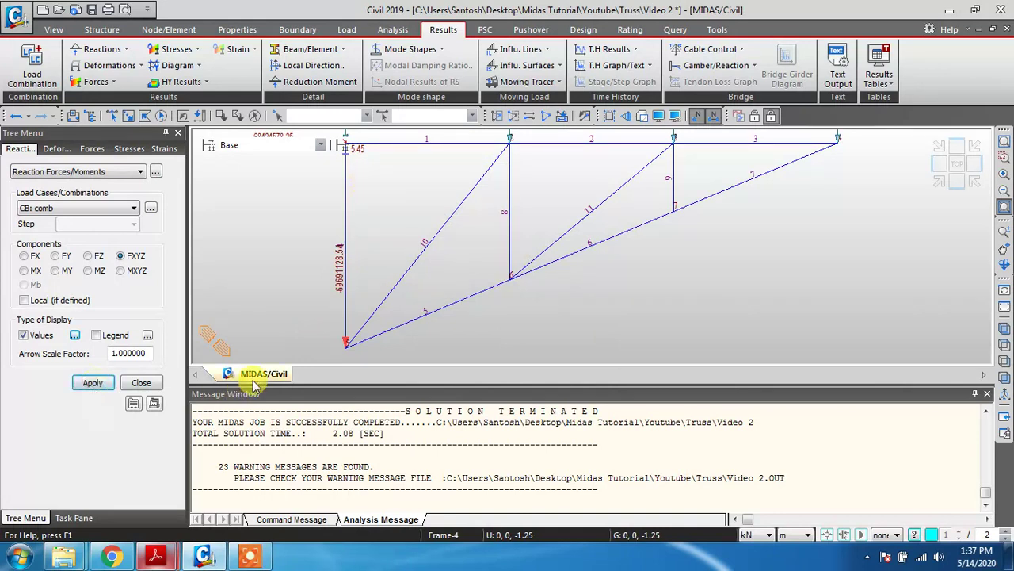
Inspect the reactions at node 1 and restrict the reaction display to the FZ component for CB: comb
click(102, 174)
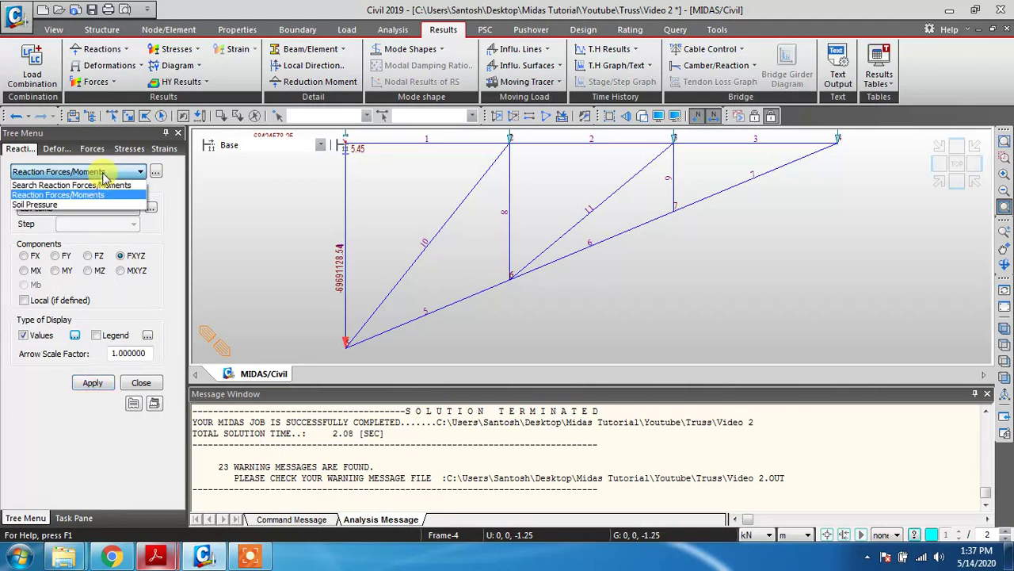
click(111, 194)
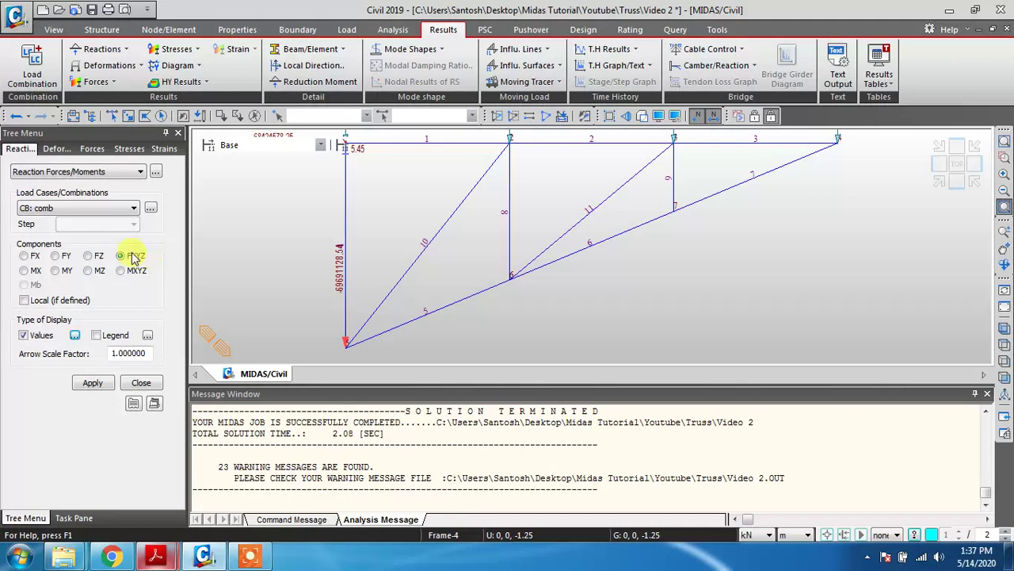
middle_drag(351, 159, 373, 227)
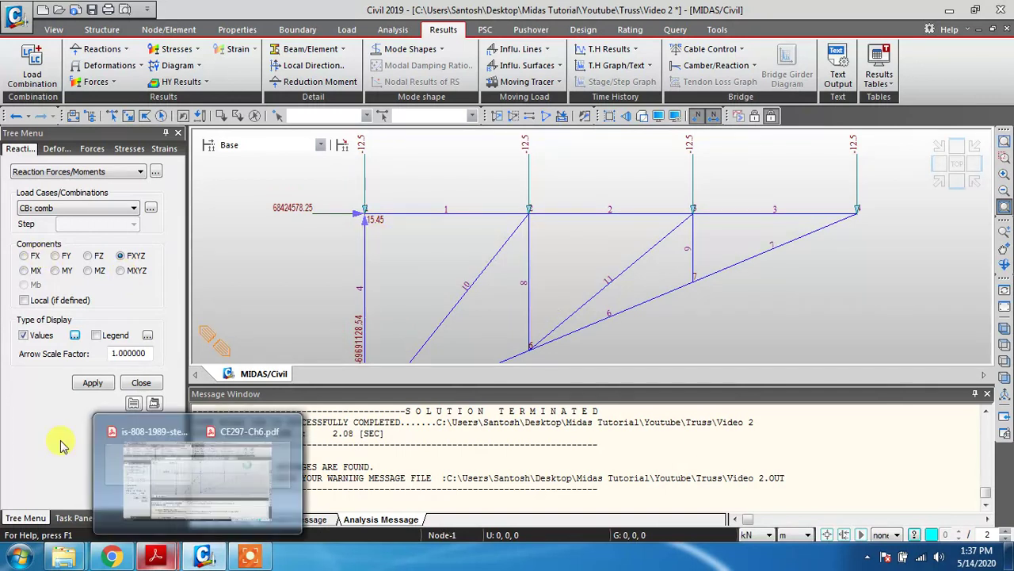
click(23, 256)
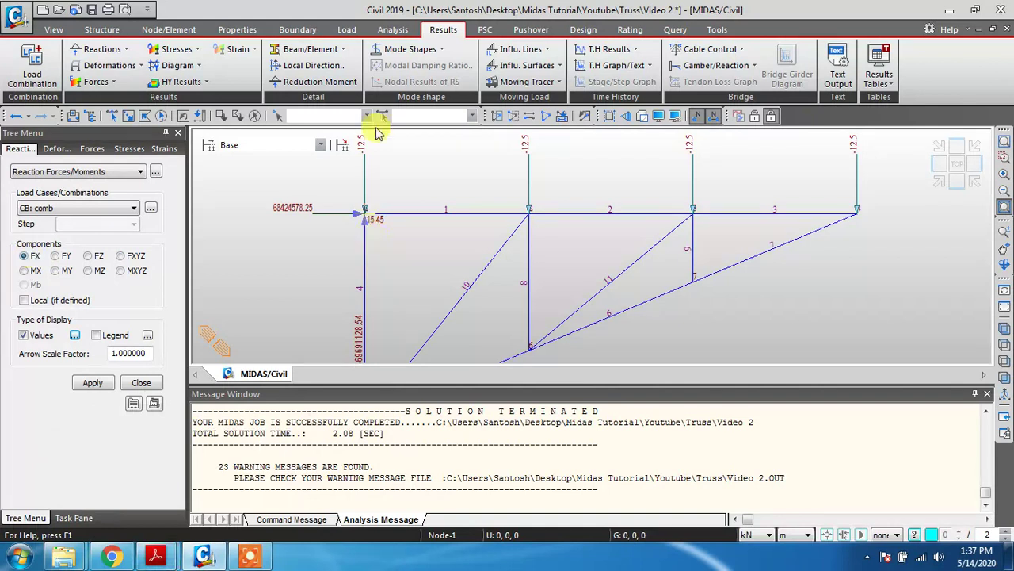
click(88, 256)
click(93, 384)
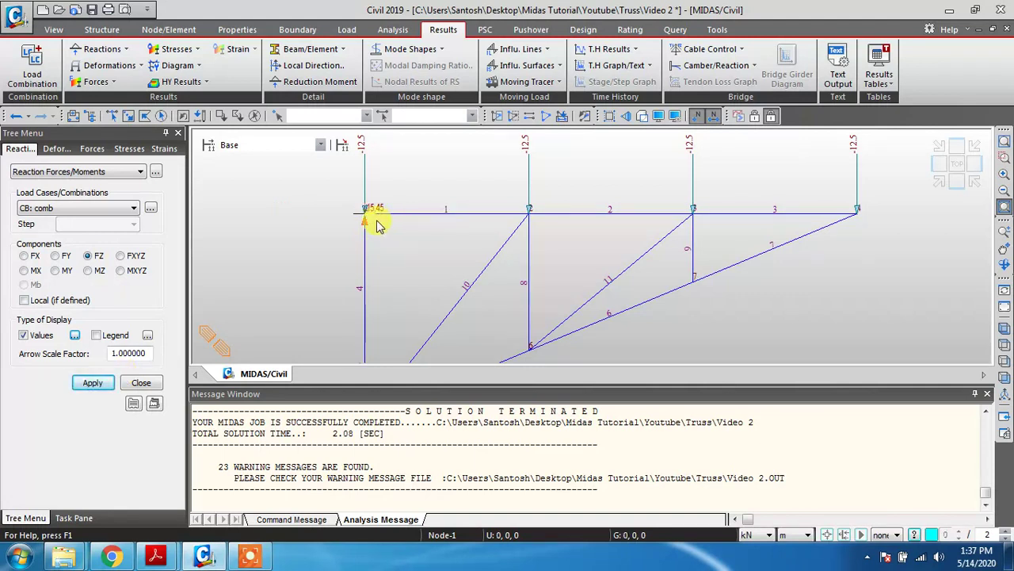
Switch to CE297-Ch6.pdf to compare the reactions with the Exercise 6.13 hand calculation, and return to the midas Civil model
mouse_move(155, 556)
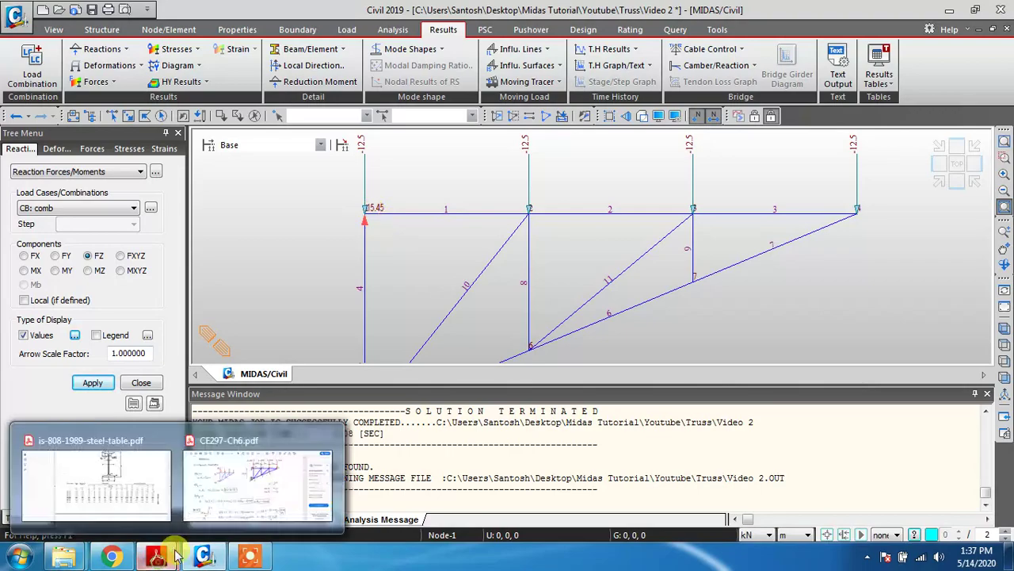
click(262, 475)
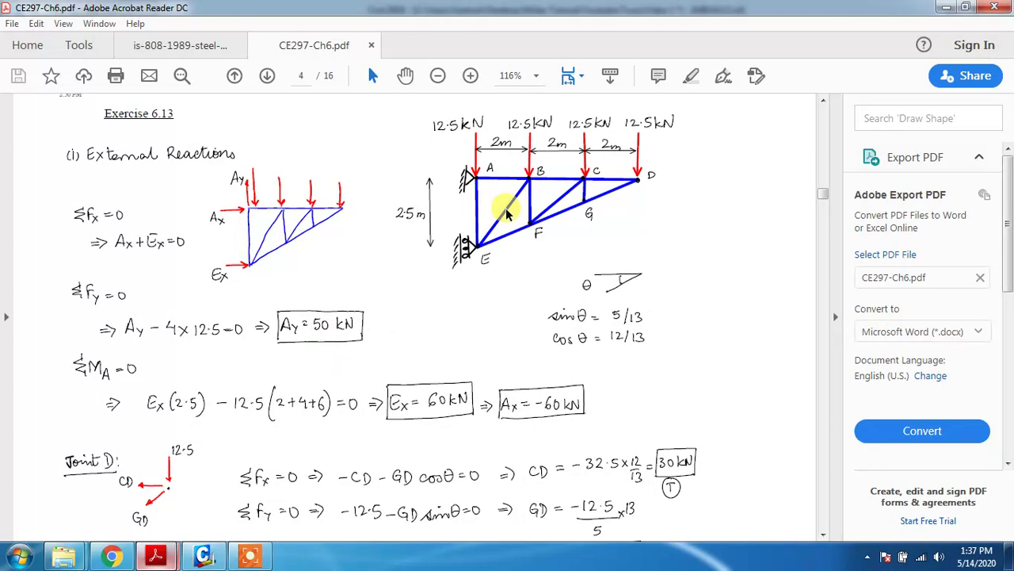
mouse_move(166, 561)
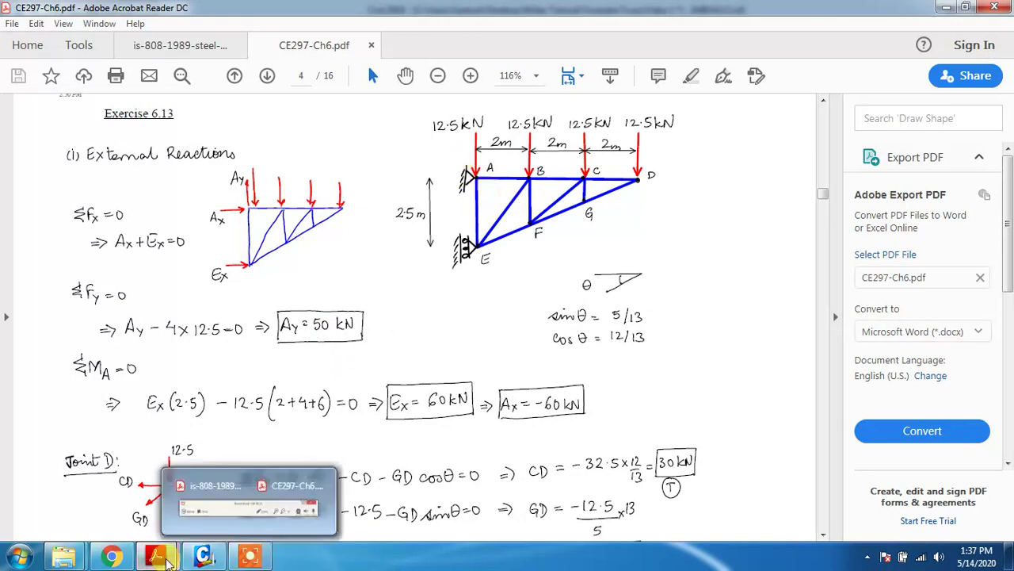
click(235, 510)
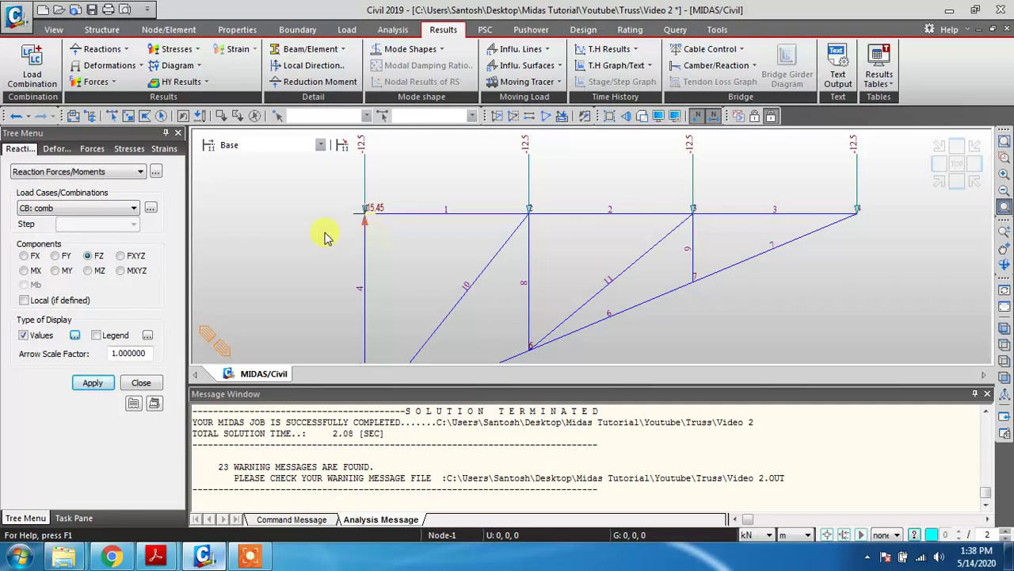
Display the FZ reactions for load case ST: Point and check them at the truss's two supports
click(115, 208)
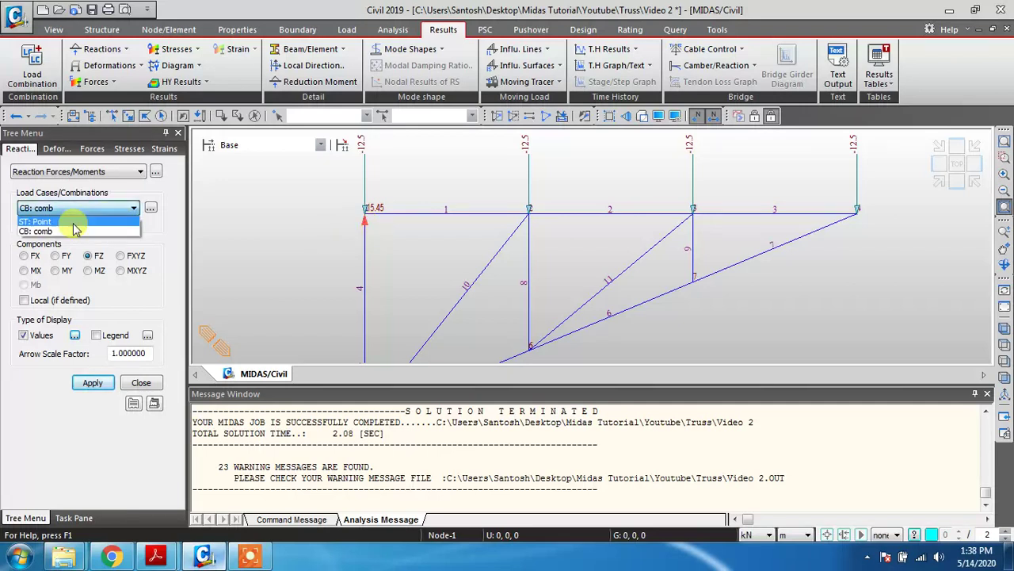
click(103, 221)
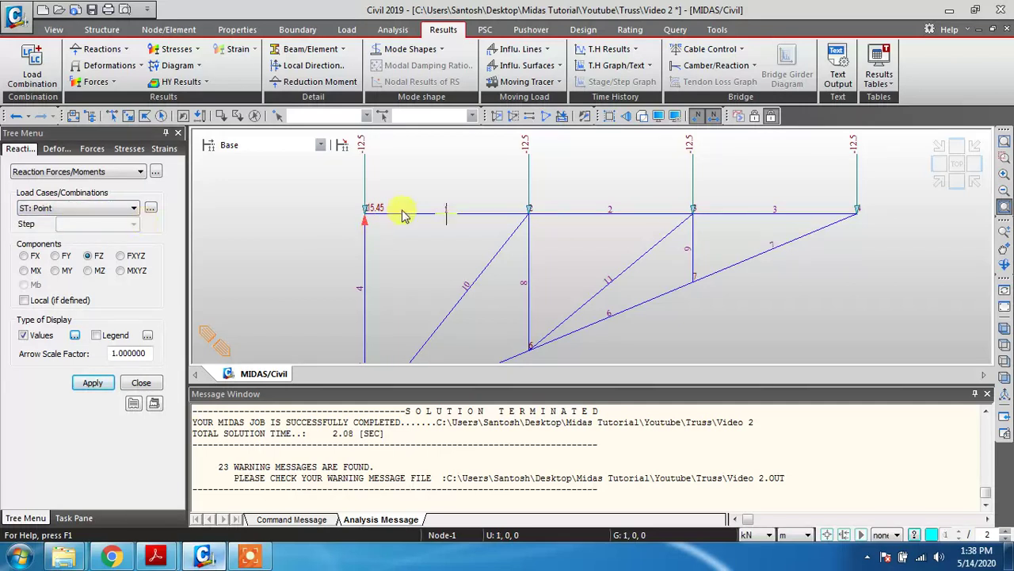
click(93, 384)
middle_drag(404, 249, 370, 135)
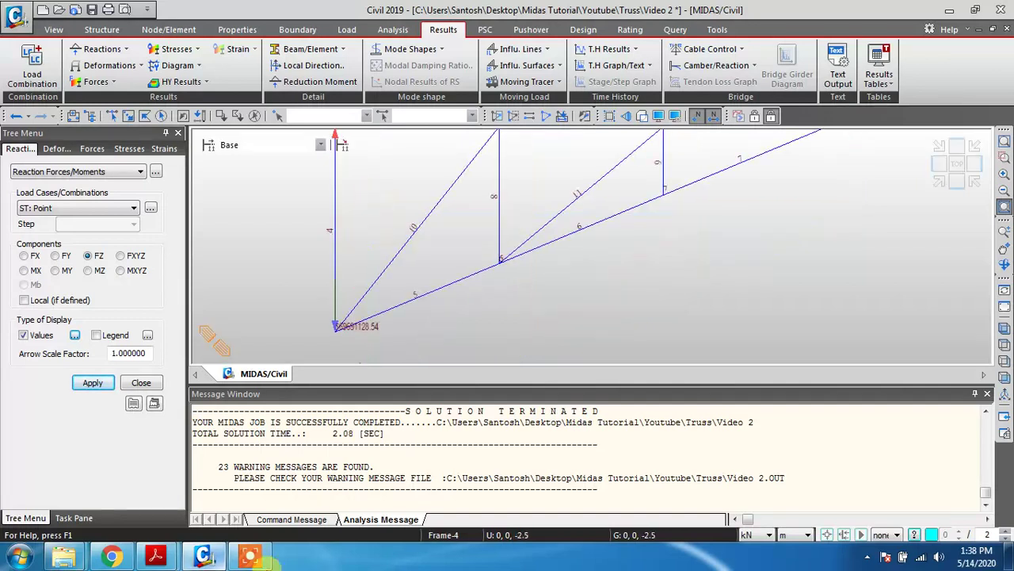
click(251, 555)
click(528, 533)
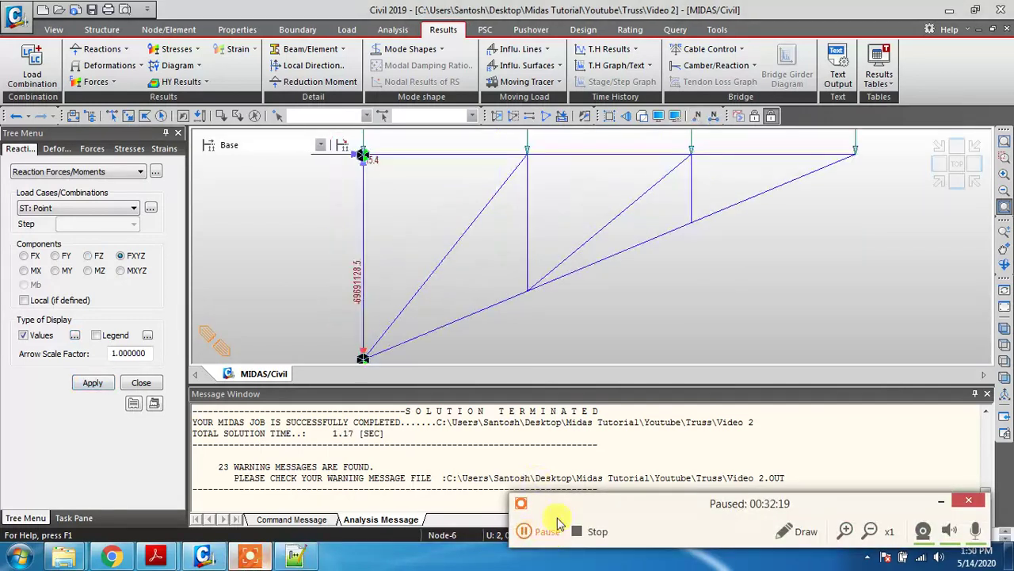
click(526, 530)
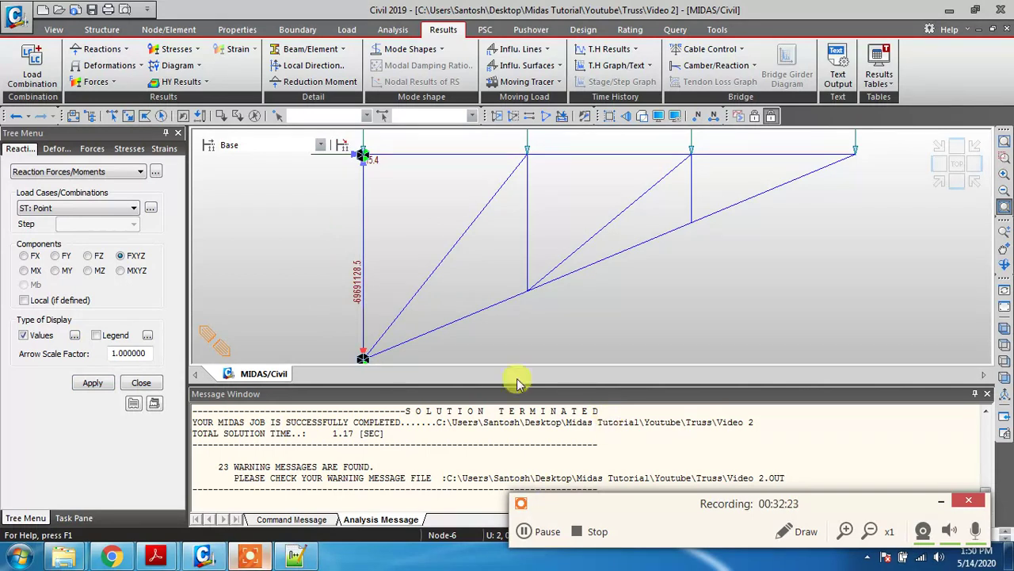
Review the nodal displacement warnings in the analysis messages
scroll(468, 451, up, 1)
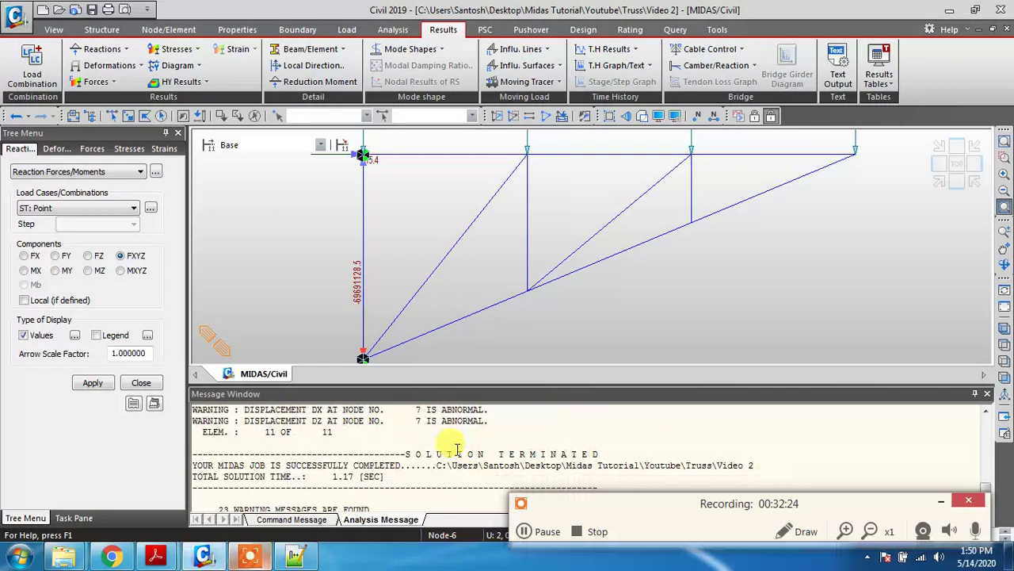
scroll(455, 444, up, 2)
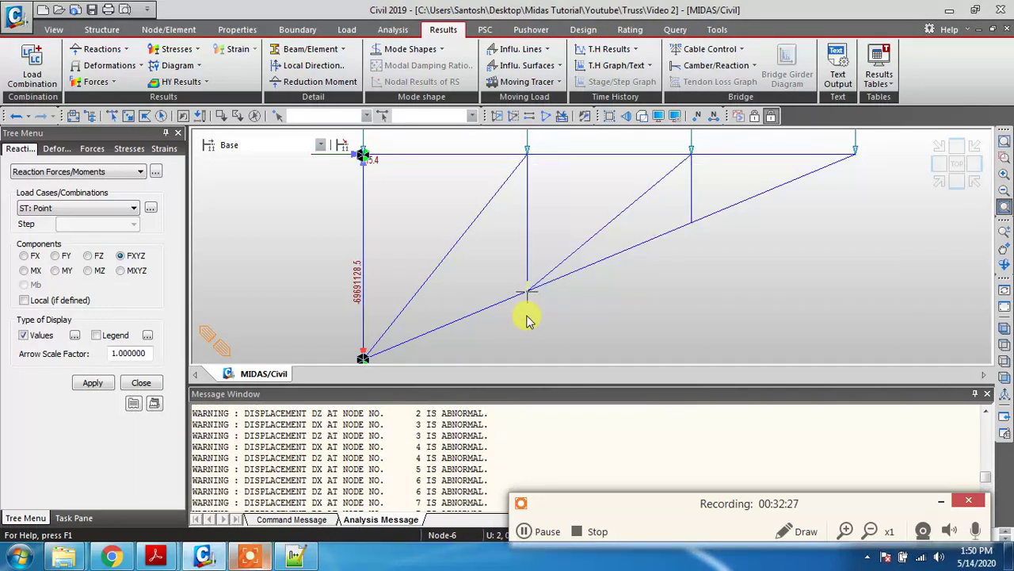
mouse_move(522, 349)
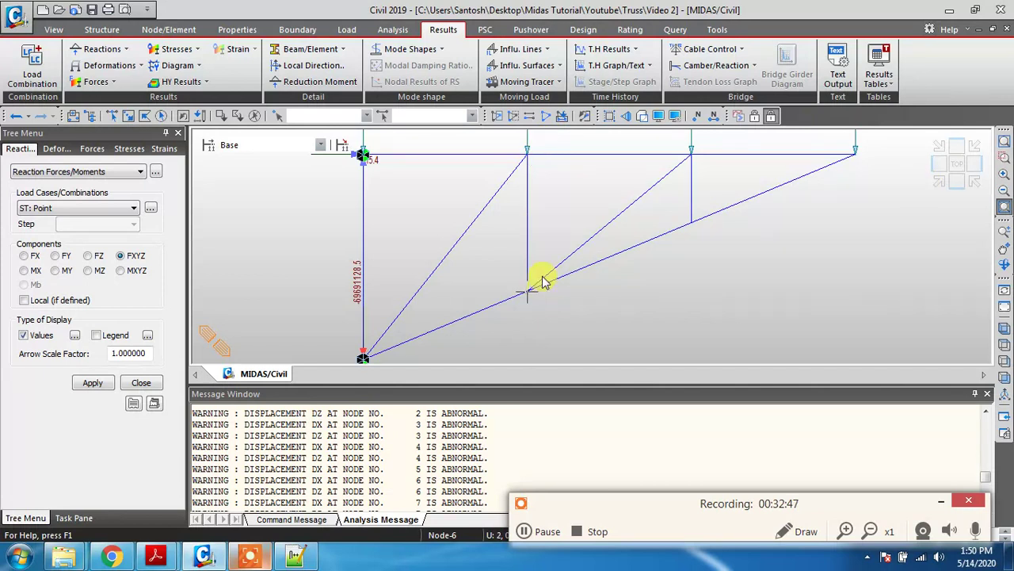
mouse_move(543, 282)
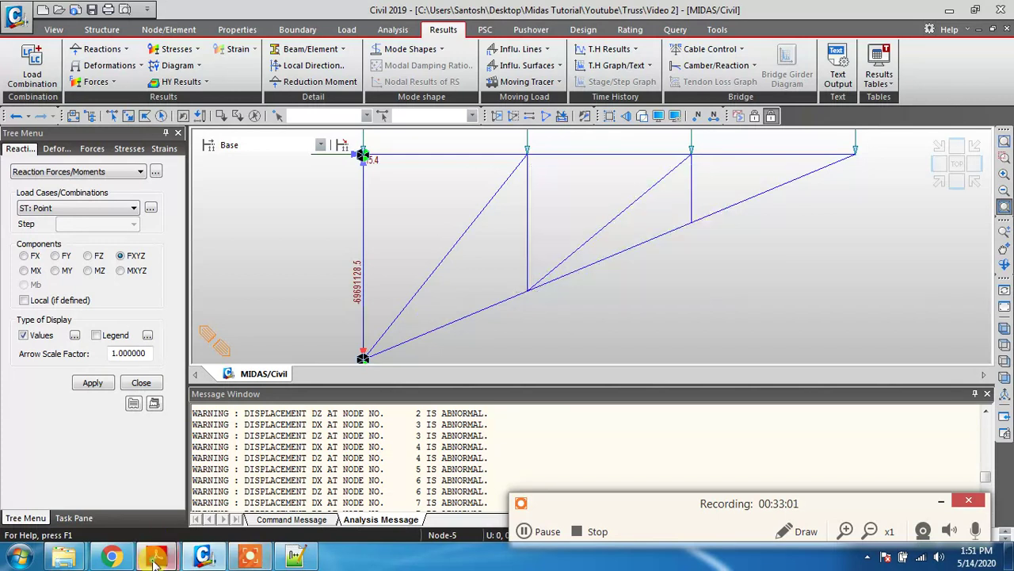
Switch to CE297-Ch6.pdf to check the supports at A and E in Exercise 6.13, and return to the midas Civil model
mouse_move(155, 561)
click(289, 493)
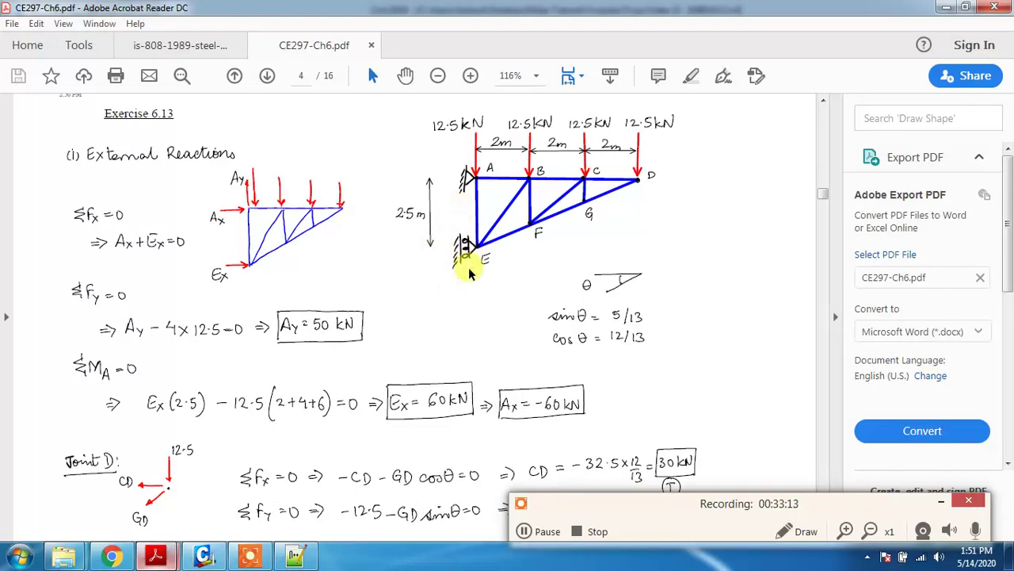
click(943, 9)
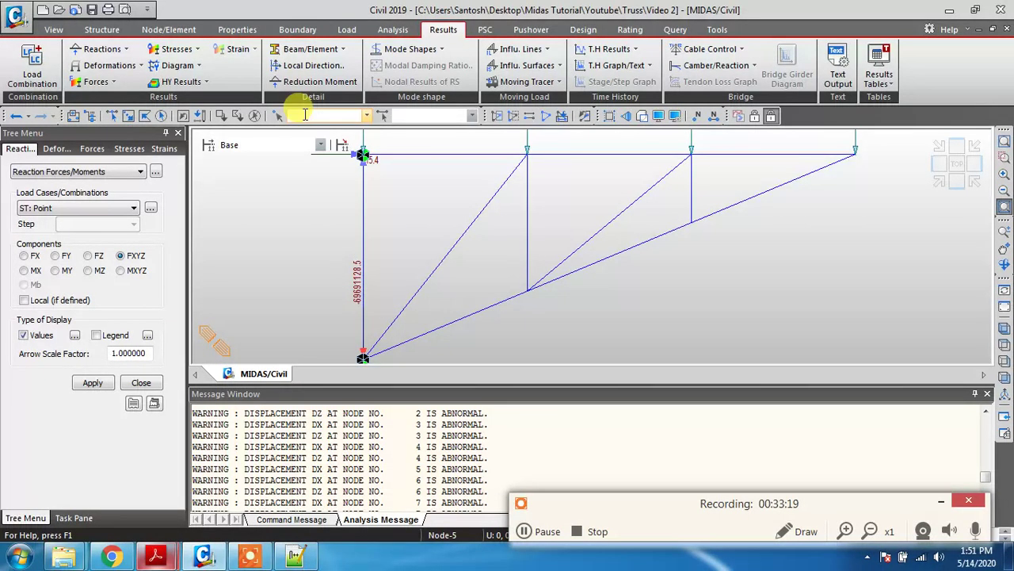
Inspect the reactions at node 5, the lower support, for load case ST: Point
scroll(436, 190, down, 3)
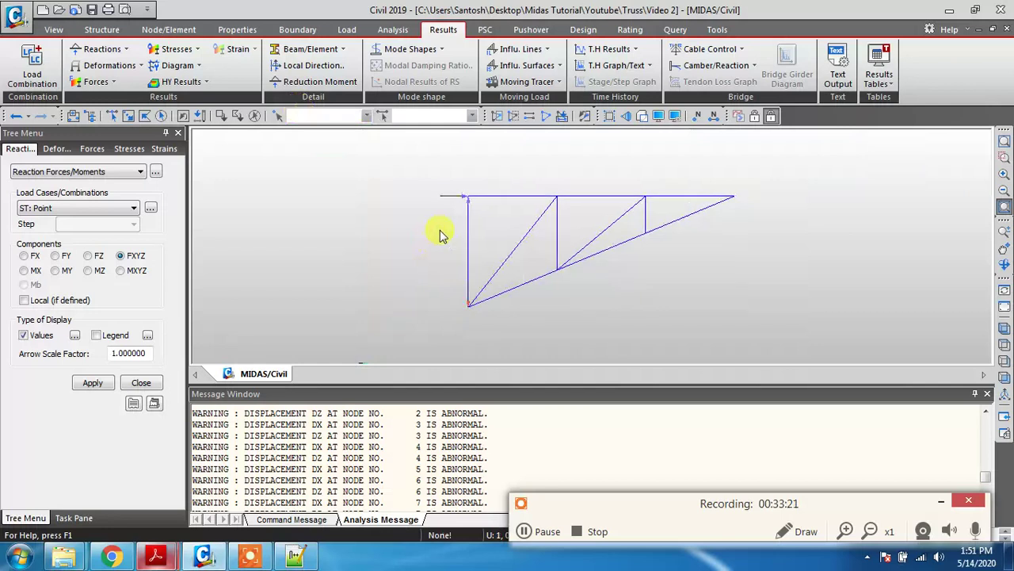
scroll(516, 294, up, 5)
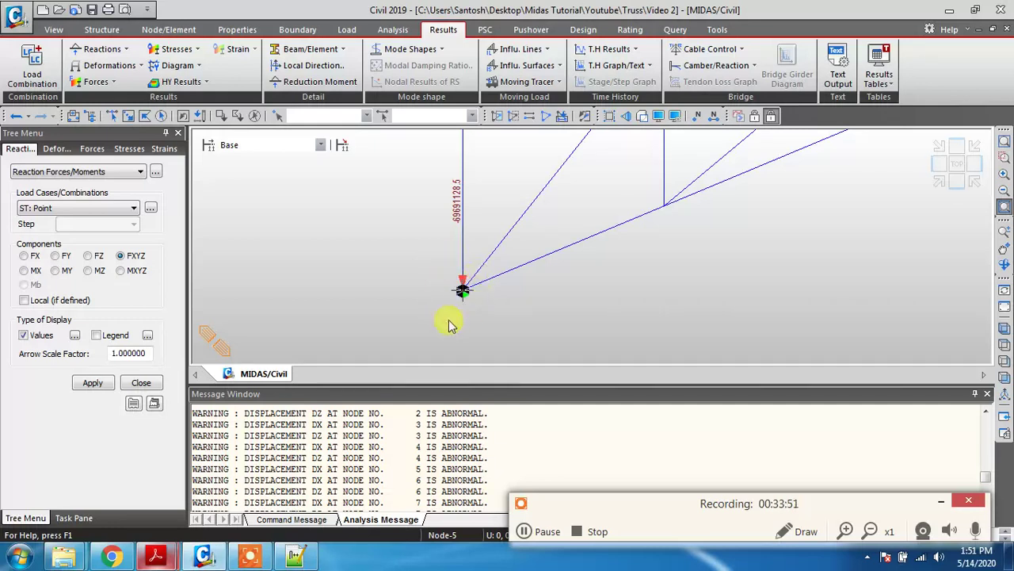
mouse_move(448, 326)
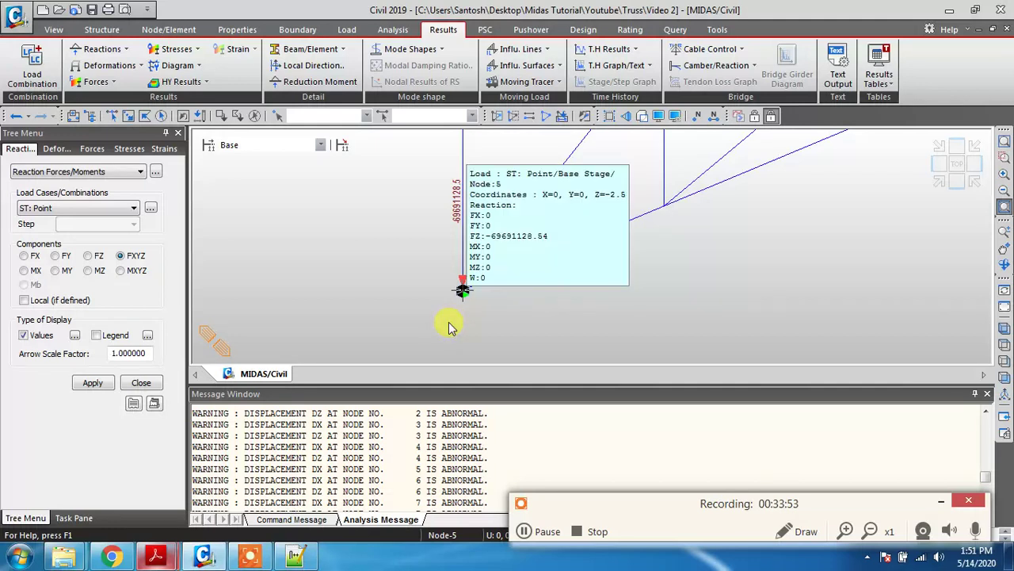
Switch the model to preprocessing mode and display the Type 2 support at node 5
click(753, 117)
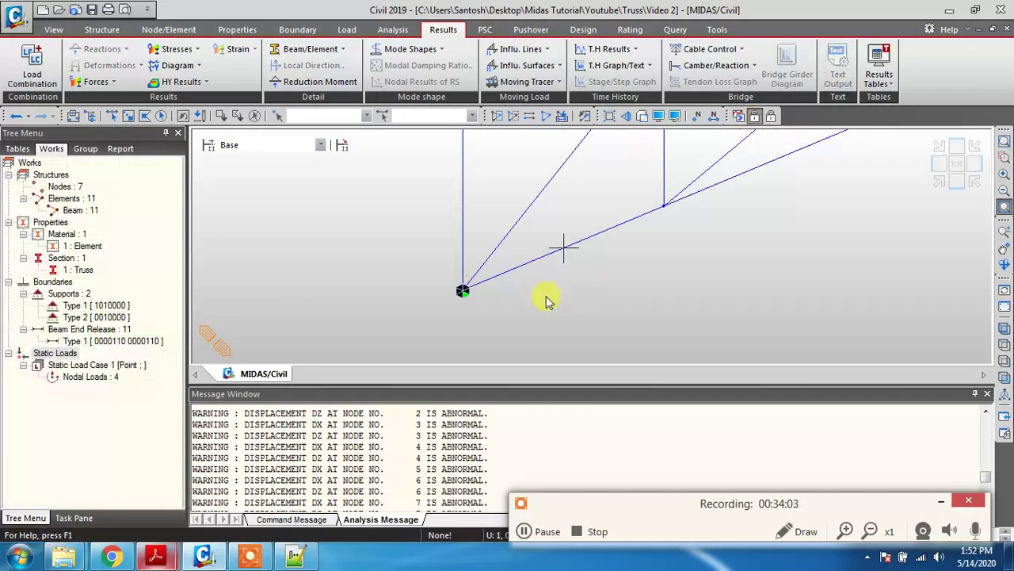
click(101, 317)
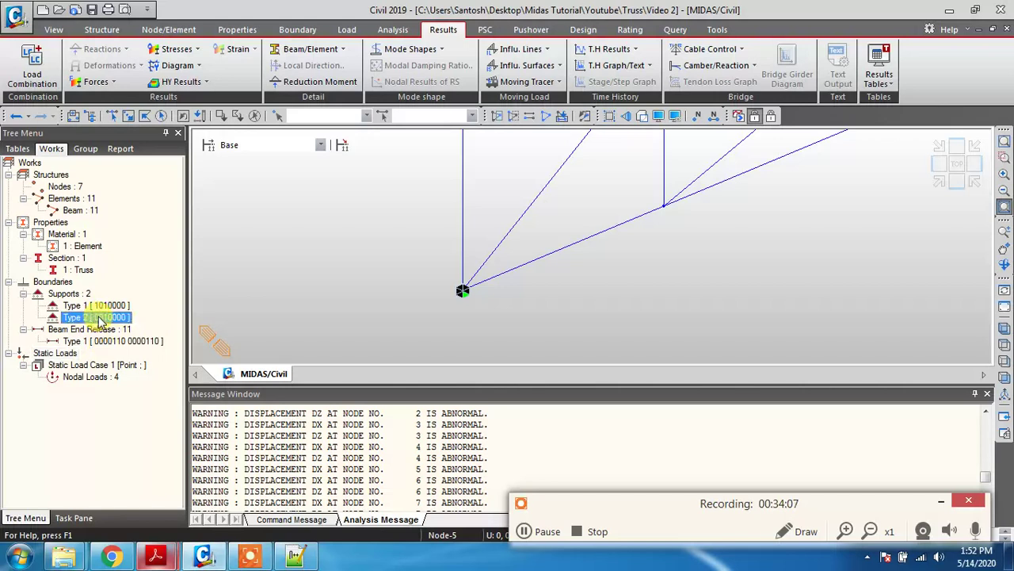
right_click(105, 317)
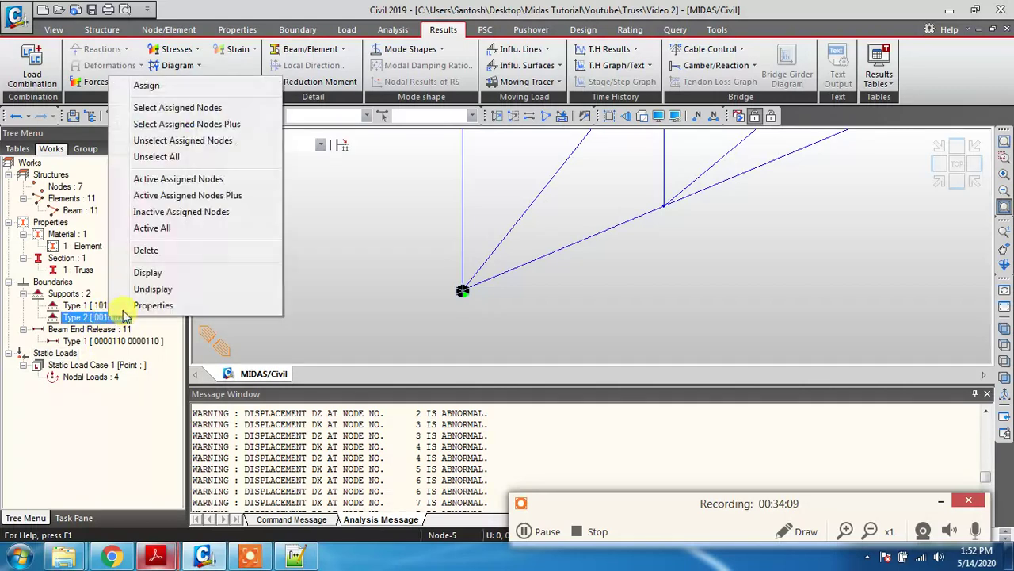
click(168, 270)
click(472, 291)
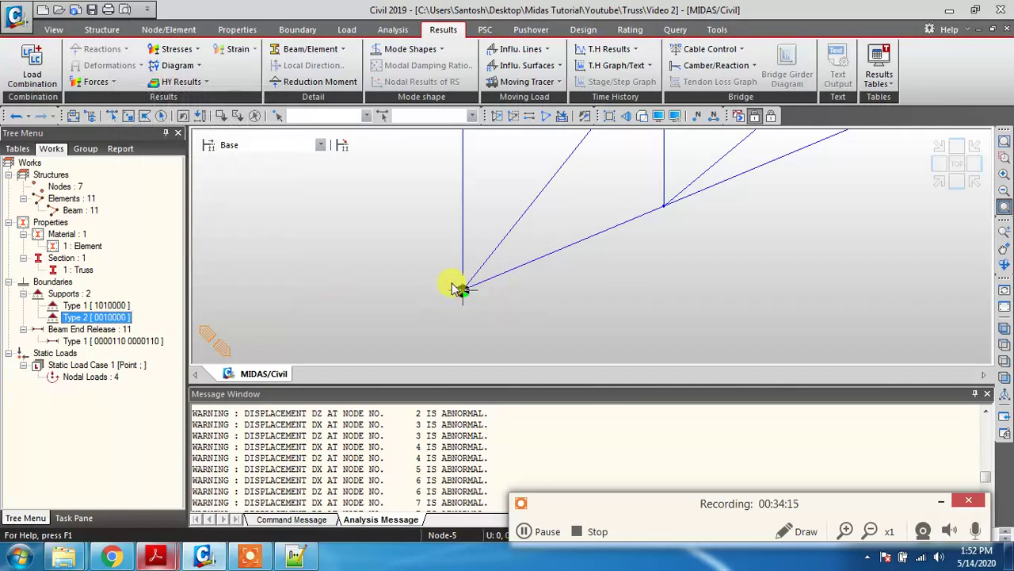
Open the properties of the Type 2 support and compare its restraints with support E in CE297-Ch6.pdf
right_click(119, 317)
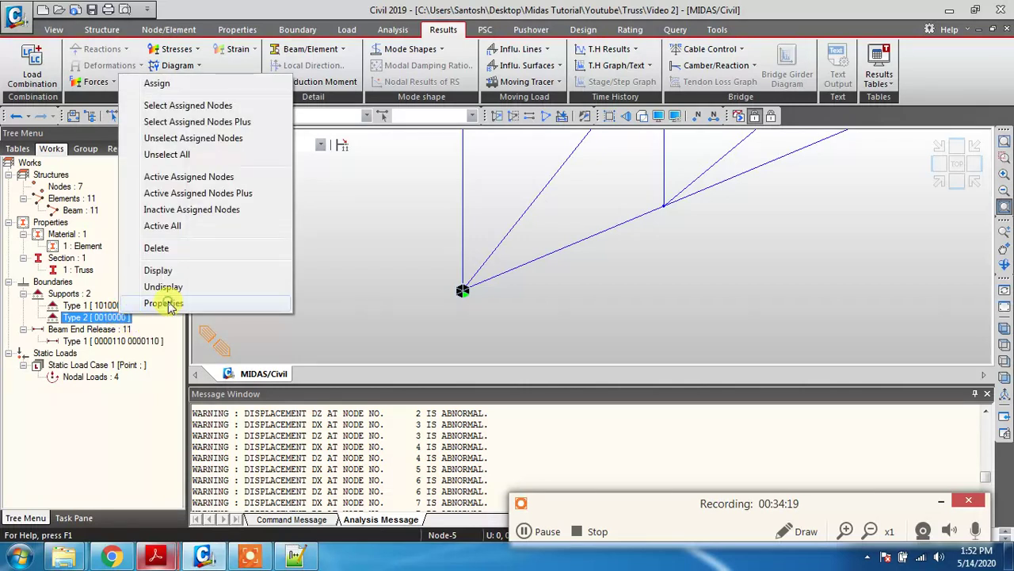
click(168, 306)
scroll(179, 446, down, 1)
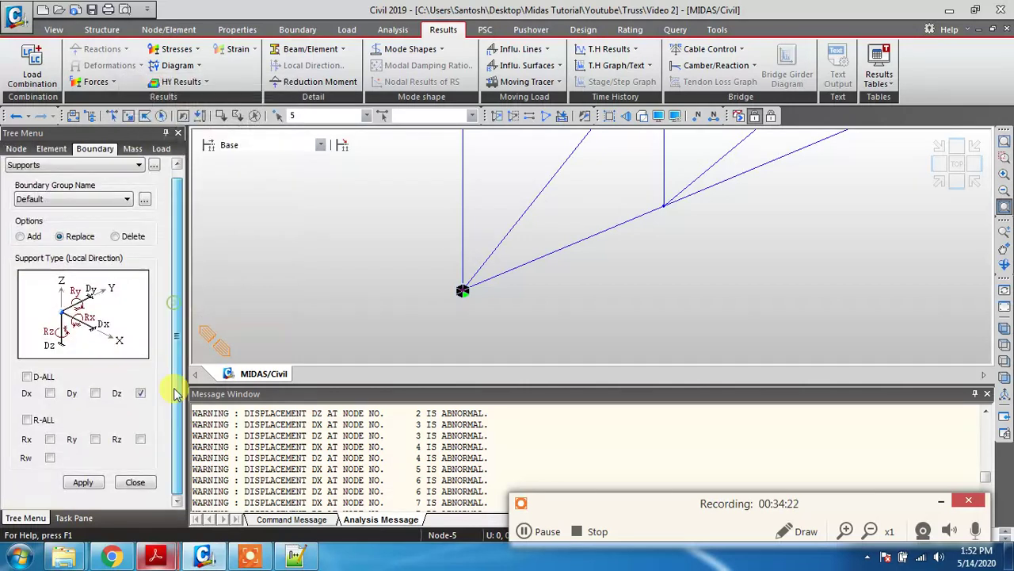
click(141, 394)
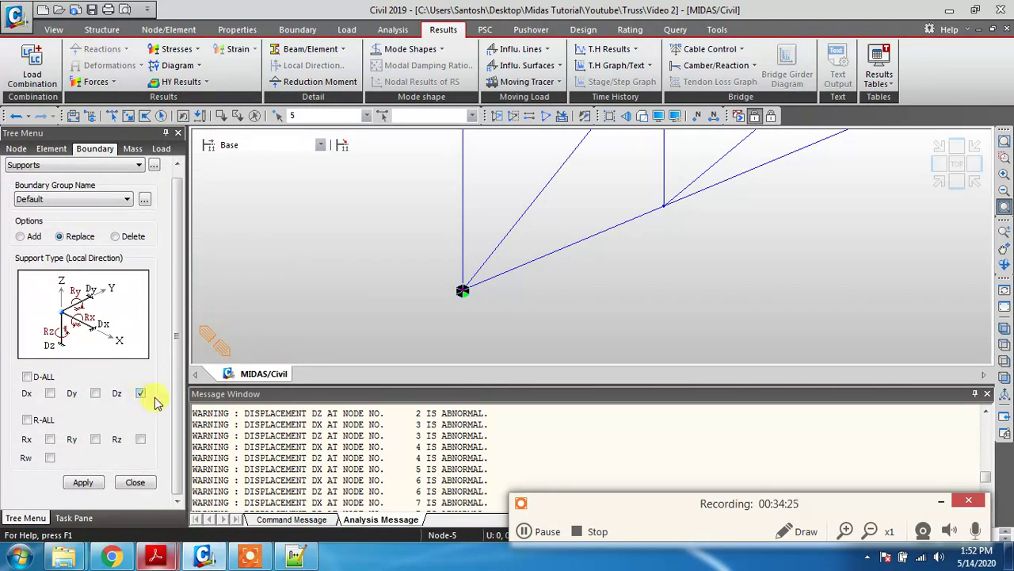
mouse_move(155, 555)
click(213, 508)
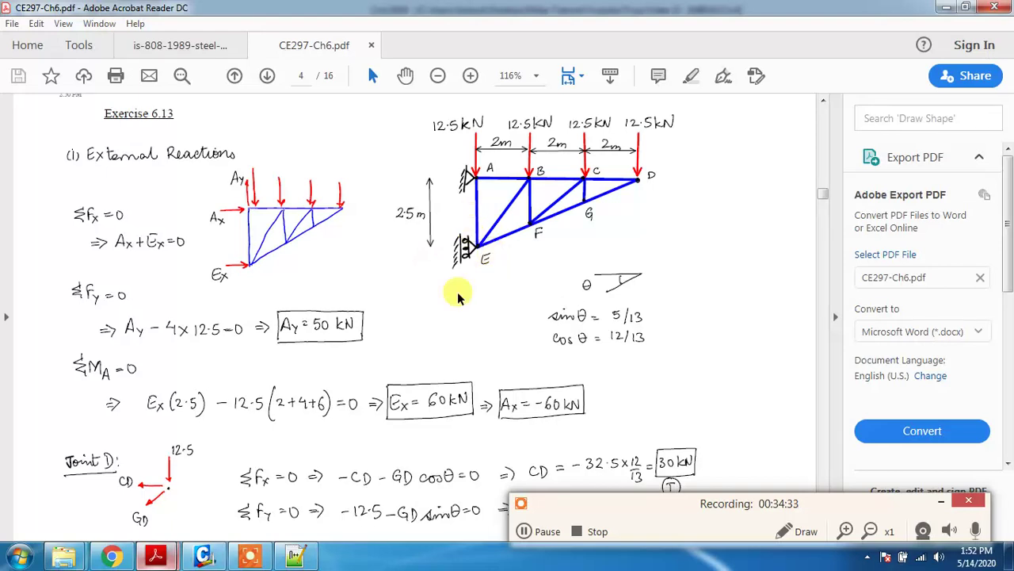
click(943, 13)
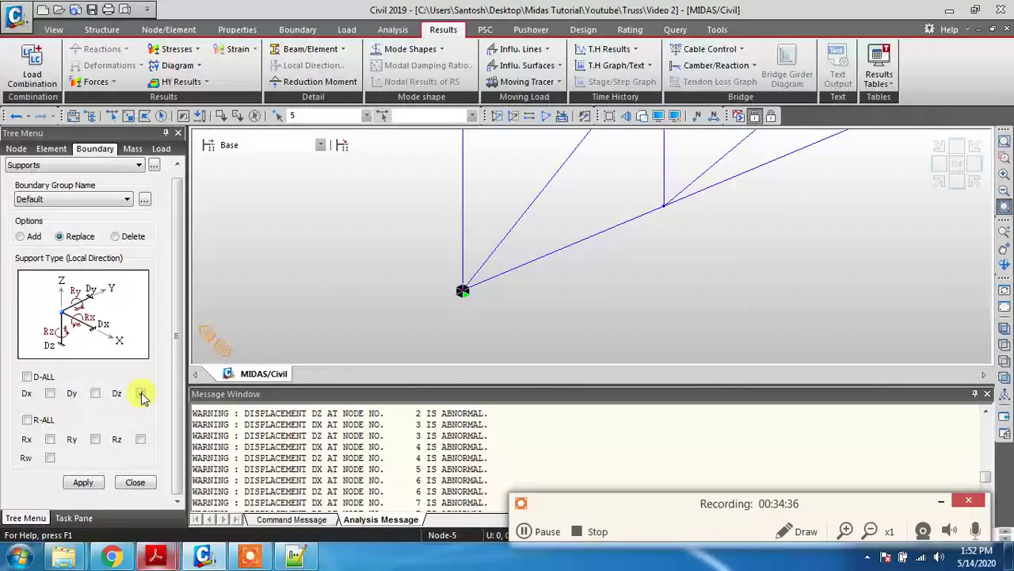
Replace the support at node 5 with one restraining Dx and Dy with Dz released, accepting deletion of the analysis results
click(50, 394)
click(95, 393)
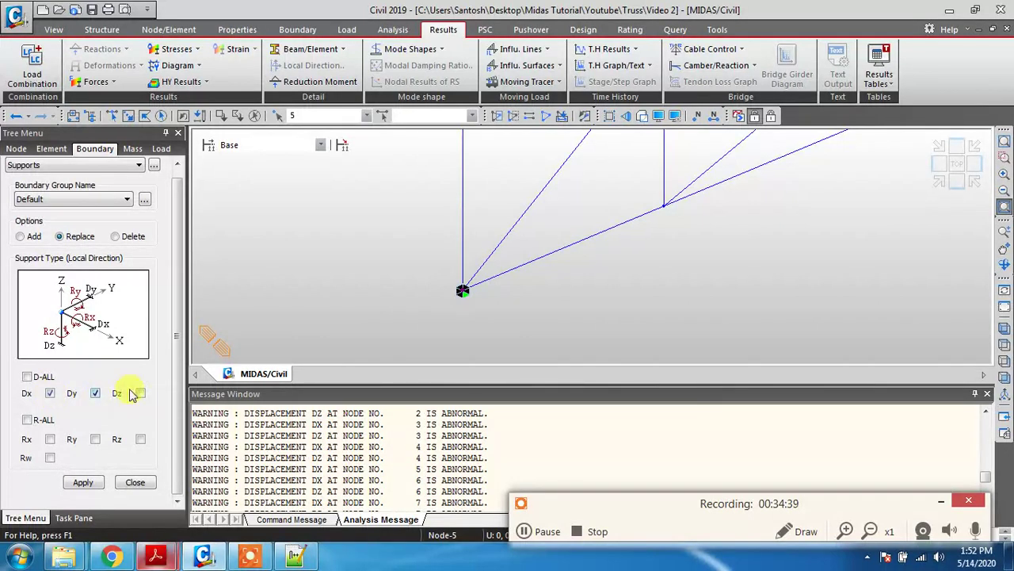
click(463, 291)
click(84, 482)
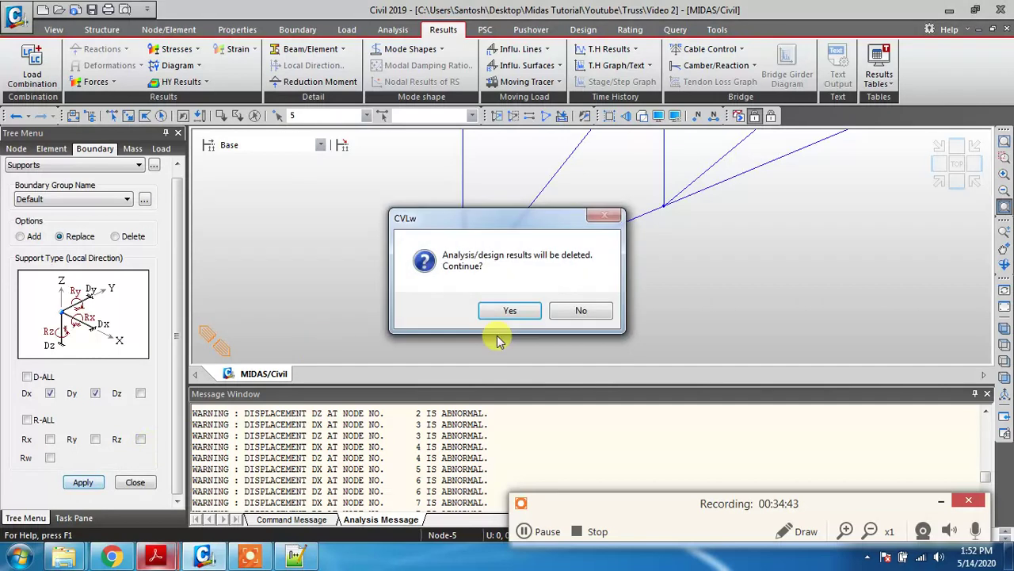
click(510, 309)
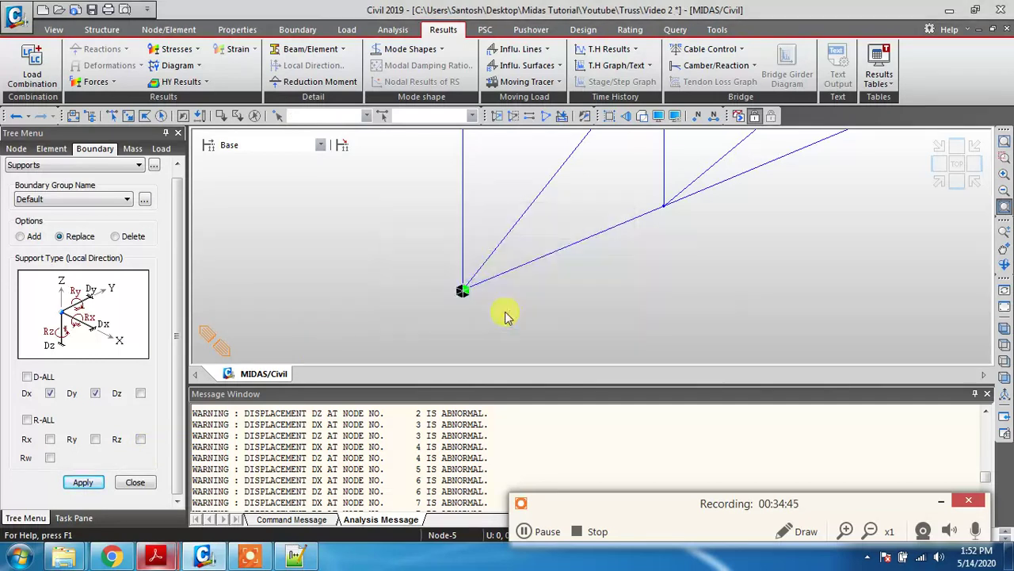
click(472, 291)
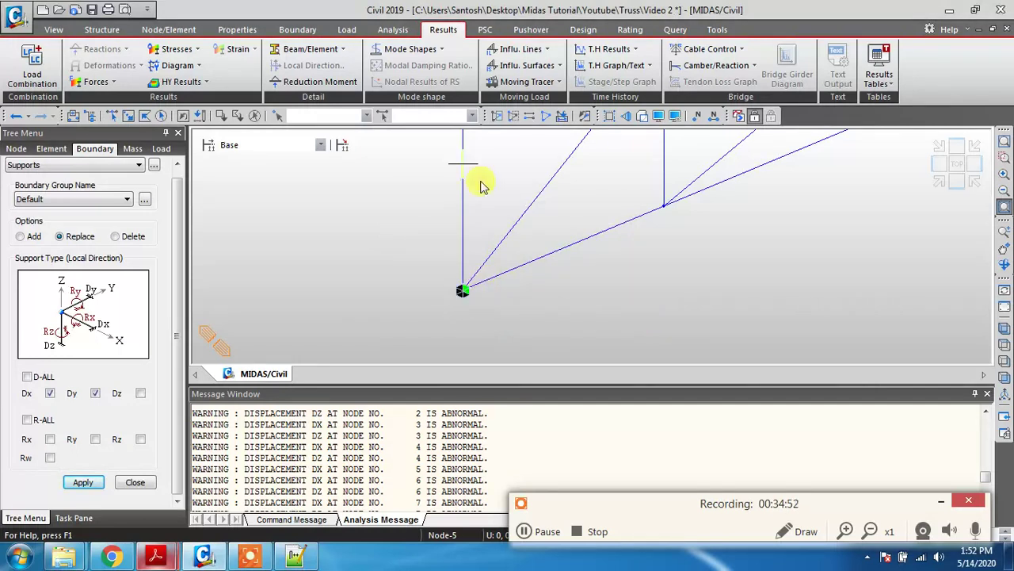
Close the support settings and display the Type 1 support at node 1
middle_drag(496, 226, 503, 399)
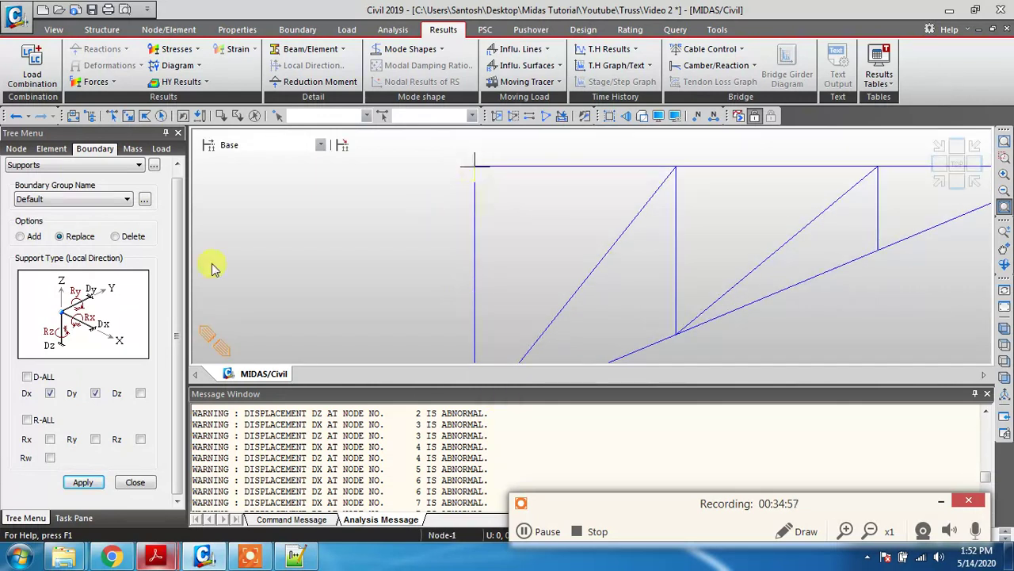
click(134, 482)
click(113, 307)
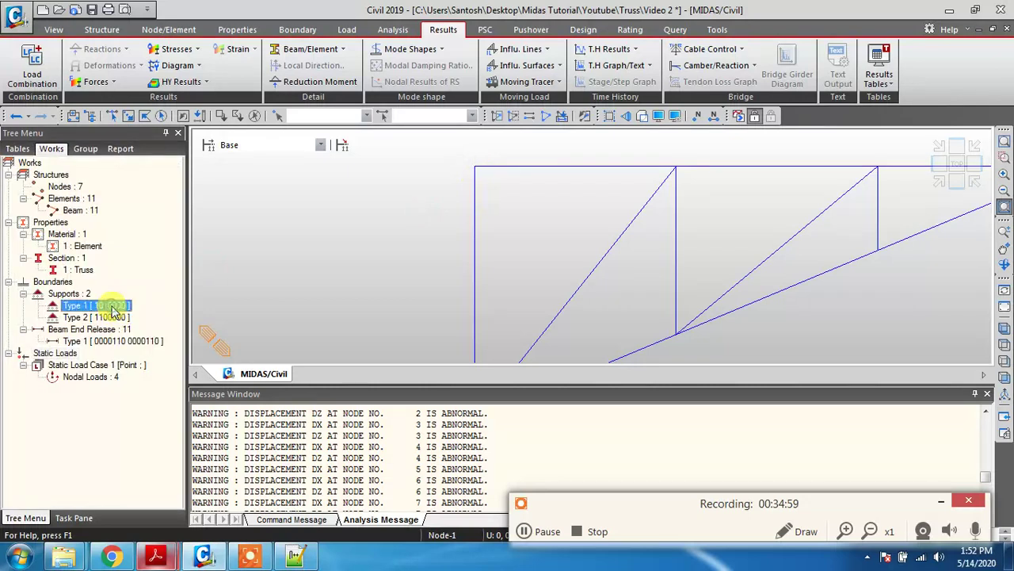
right_click(113, 311)
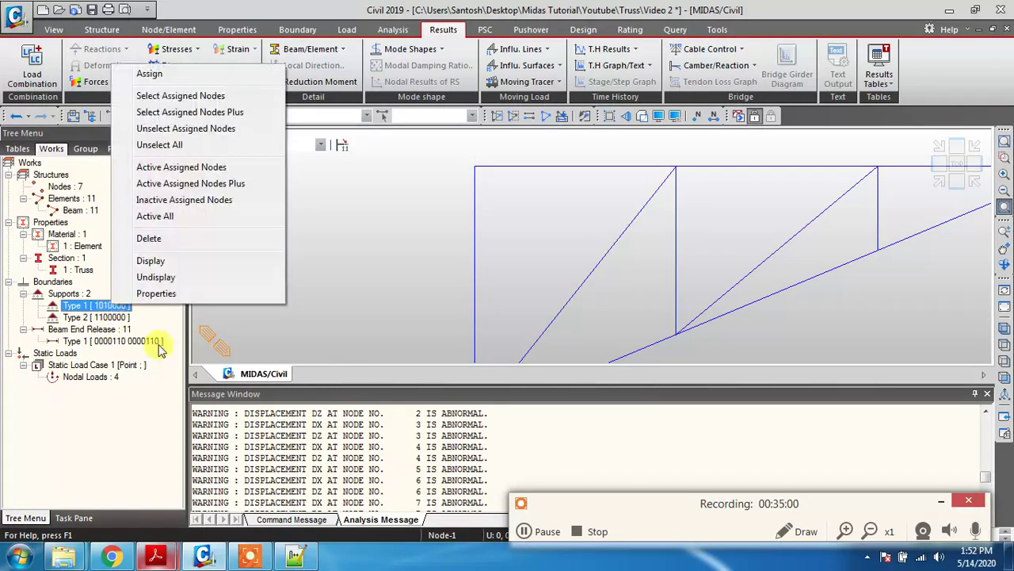
click(150, 261)
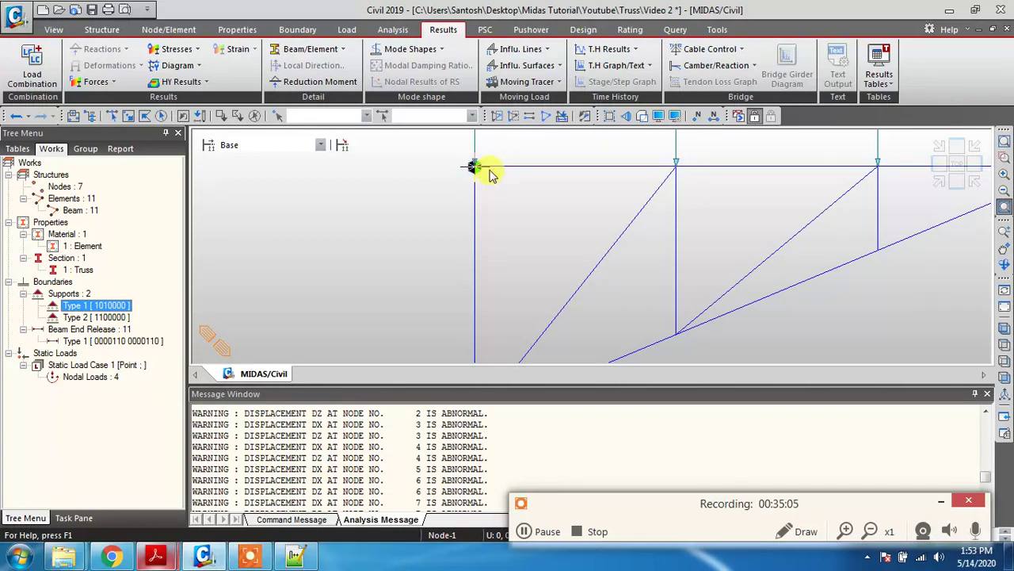
Replace the Type 1 support at node 1 with one restraining Dx, Dy and Dz, with all rotations free
right_click(99, 305)
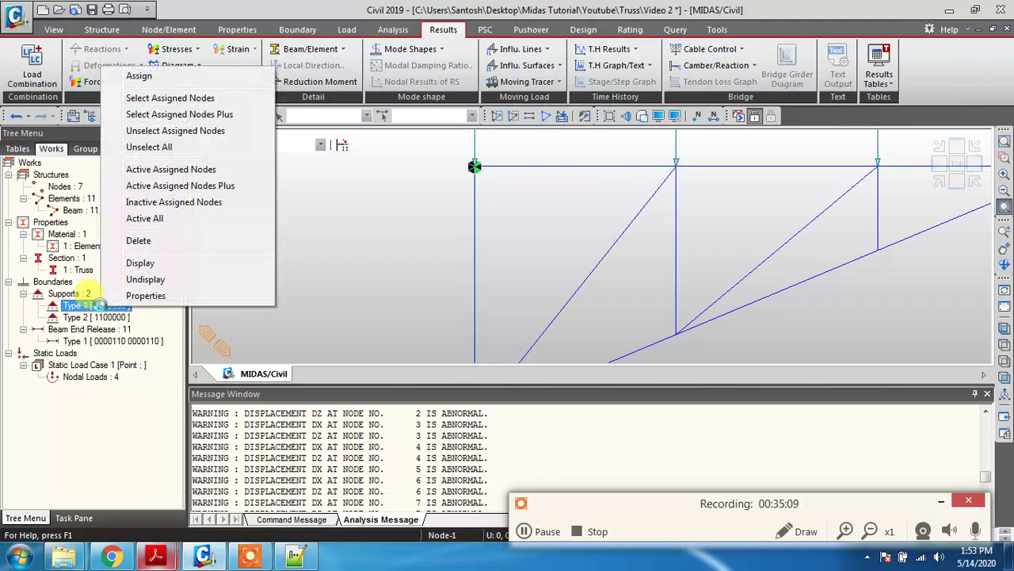
click(137, 296)
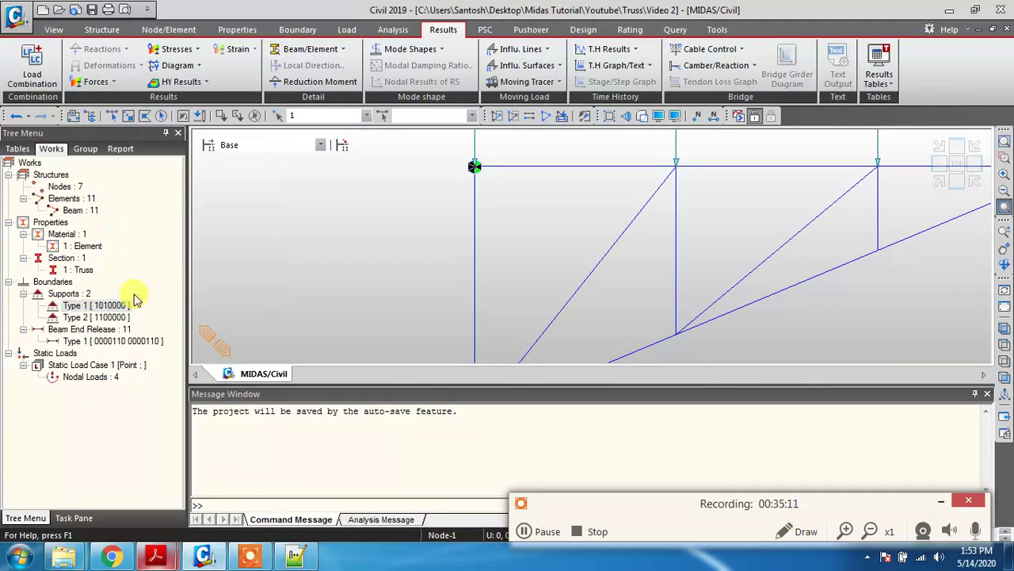
click(95, 402)
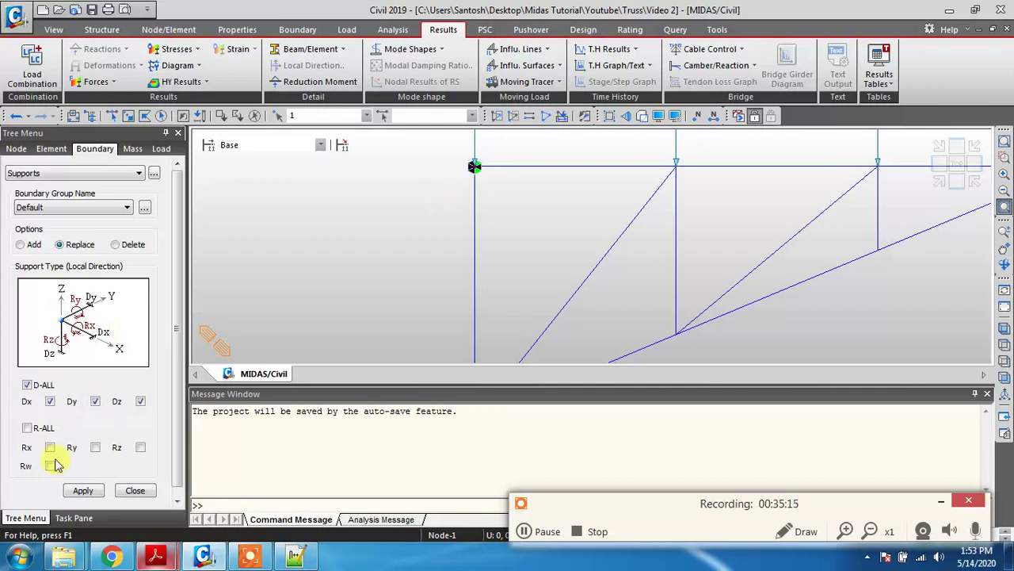
click(82, 490)
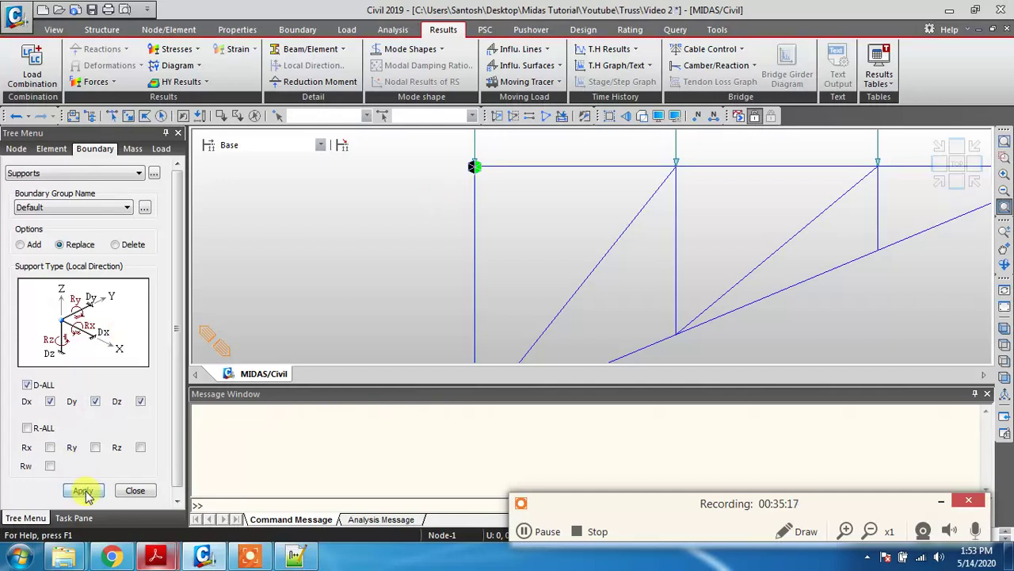
Close the support settings and hide the Type 1 support symbols in the truss model
click(138, 491)
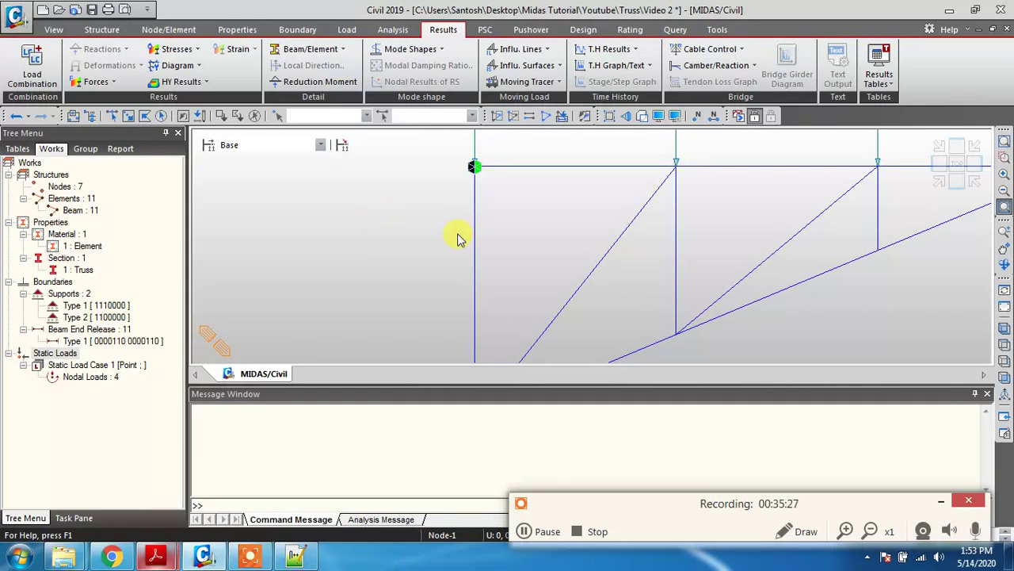
scroll(475, 245, down, 2)
scroll(408, 252, down, 4)
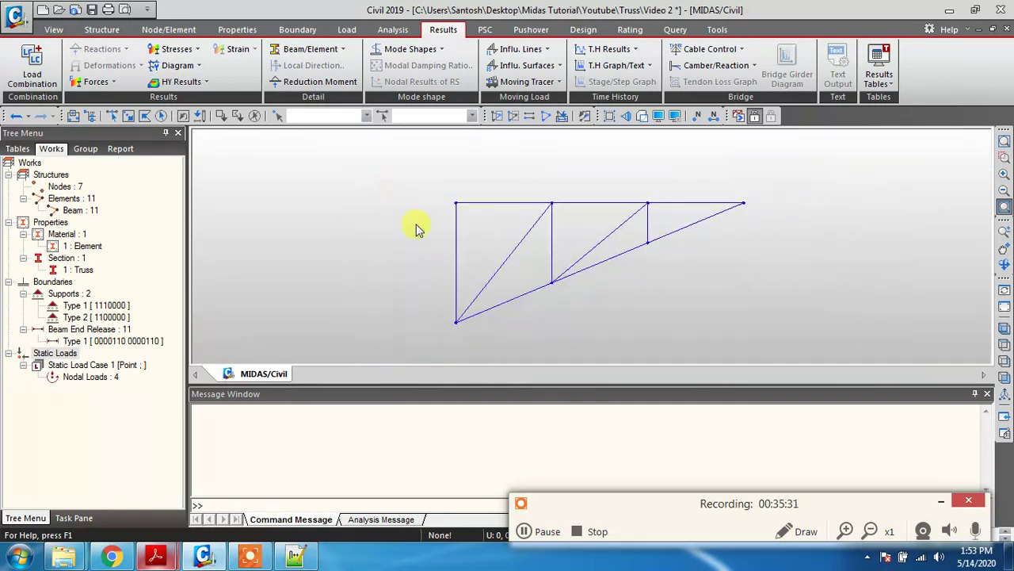
scroll(411, 214, down, 1)
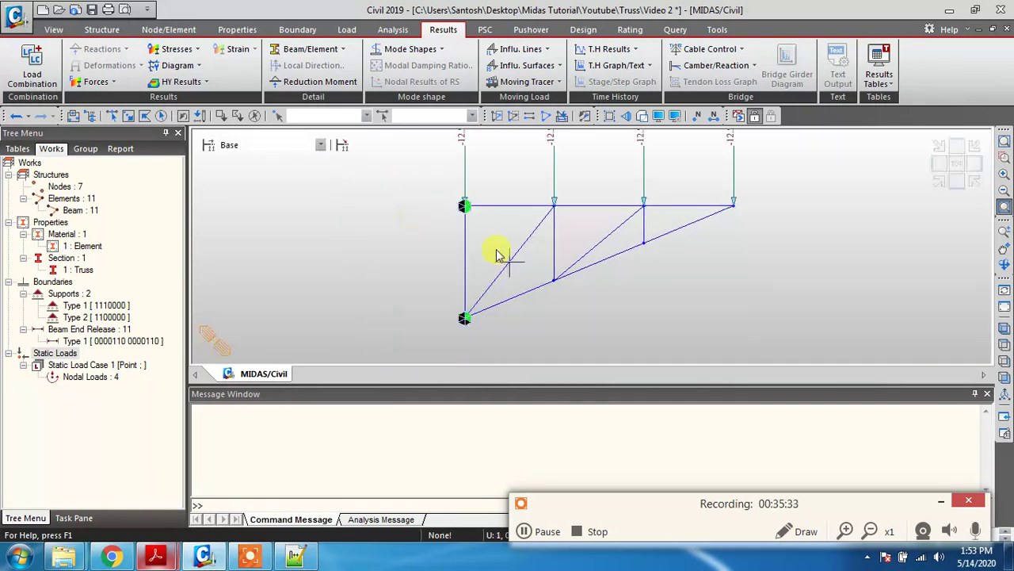
click(99, 305)
right_click(101, 306)
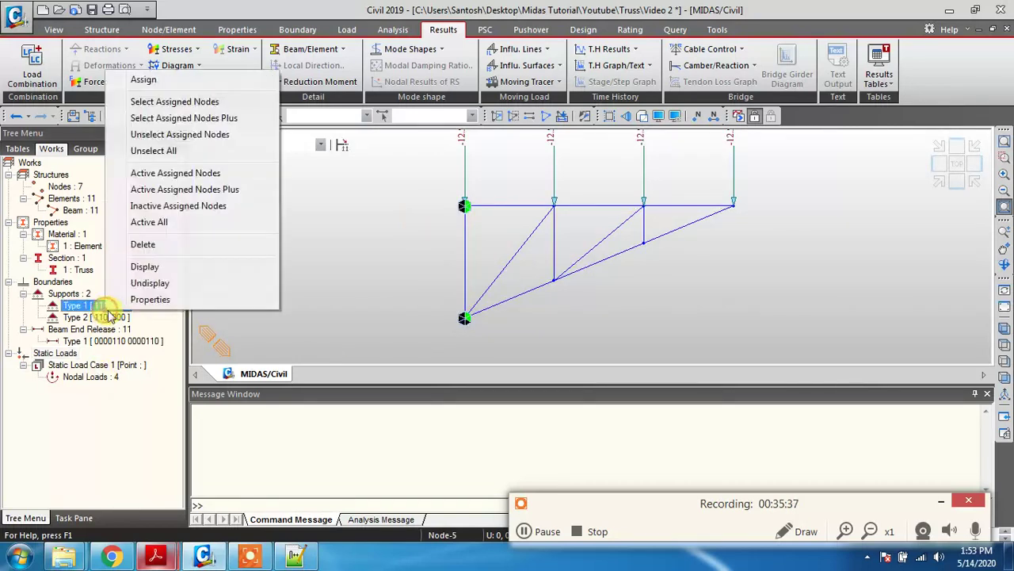
click(143, 283)
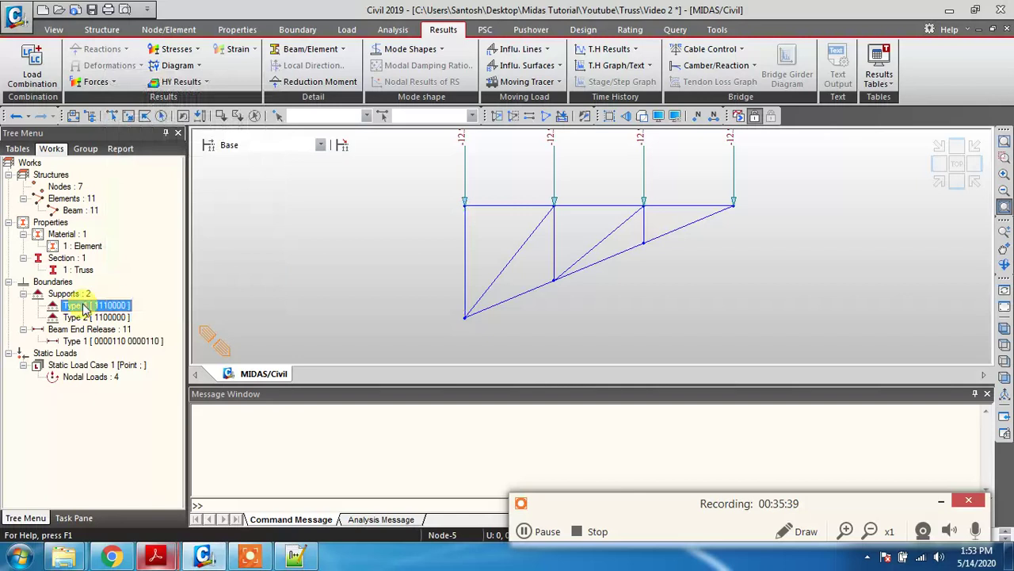
click(421, 335)
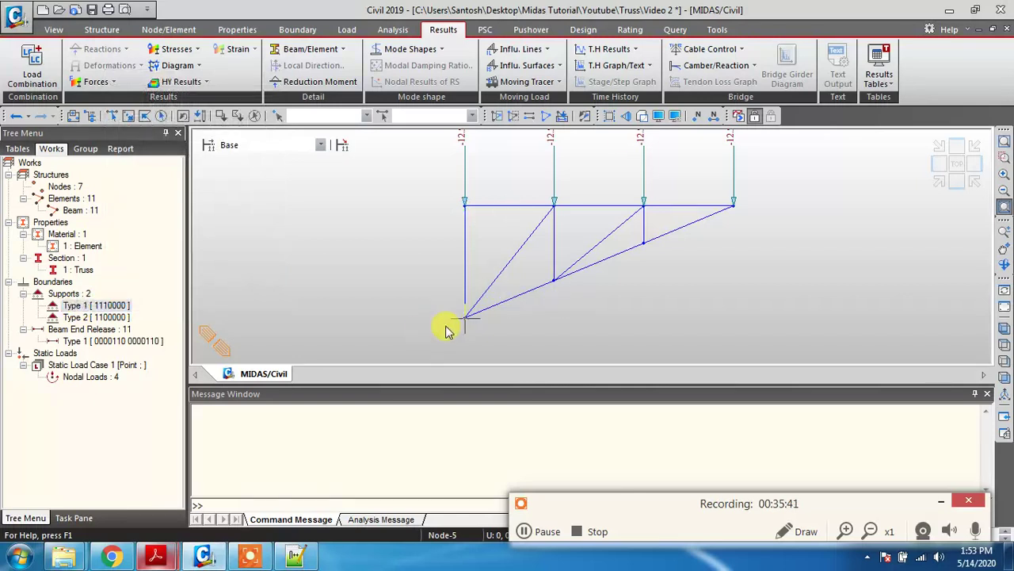
Rerun the analysis and open the Reaction Forces/Moments results for load case ST: Point
click(737, 115)
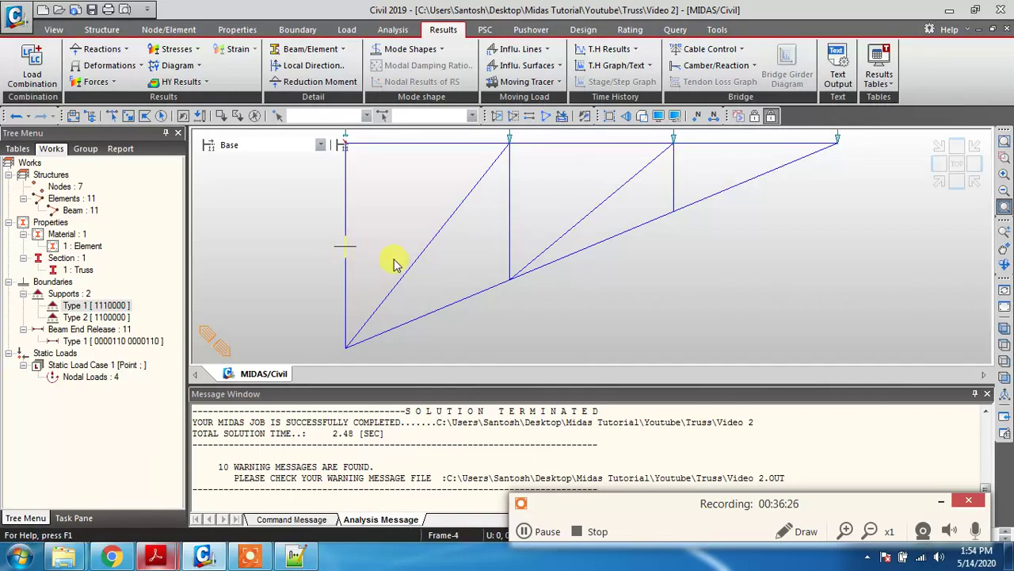
mouse_move(394, 263)
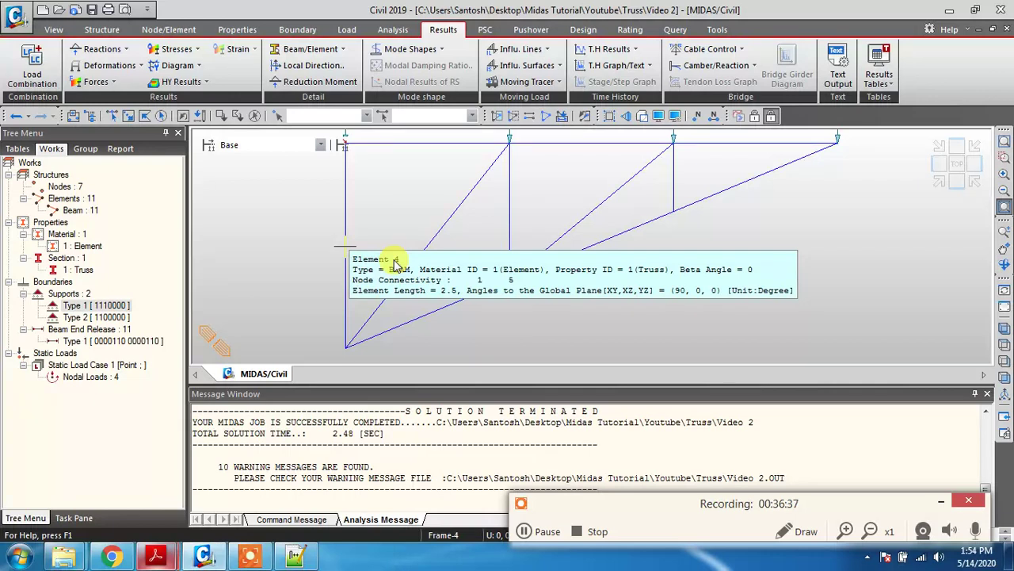
click(127, 49)
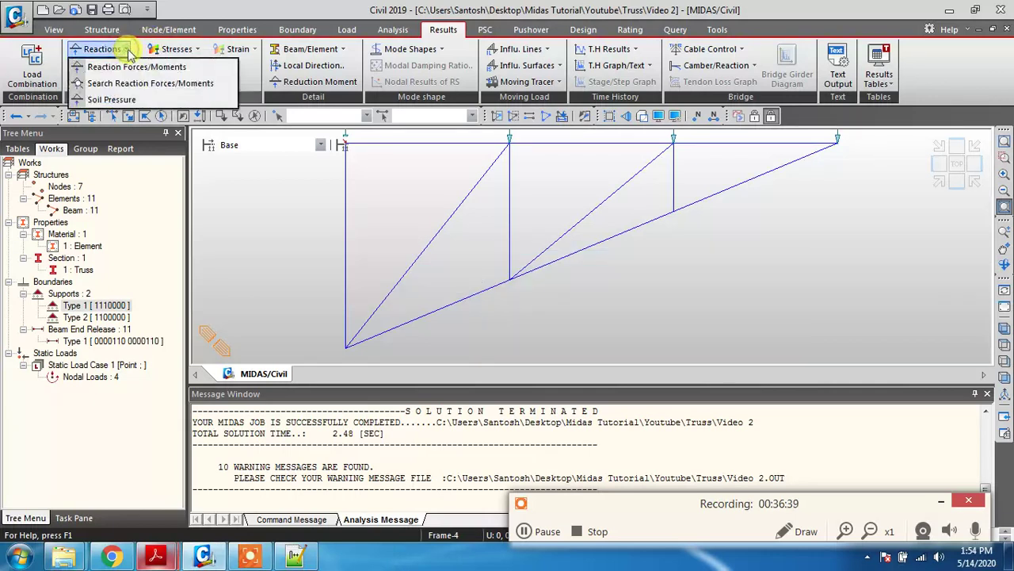
click(130, 68)
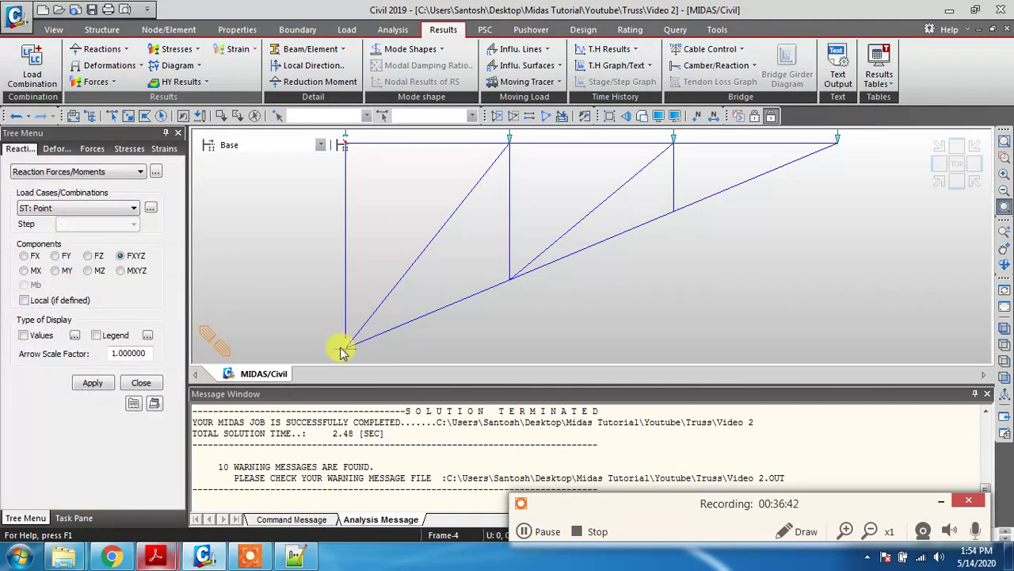
click(132, 208)
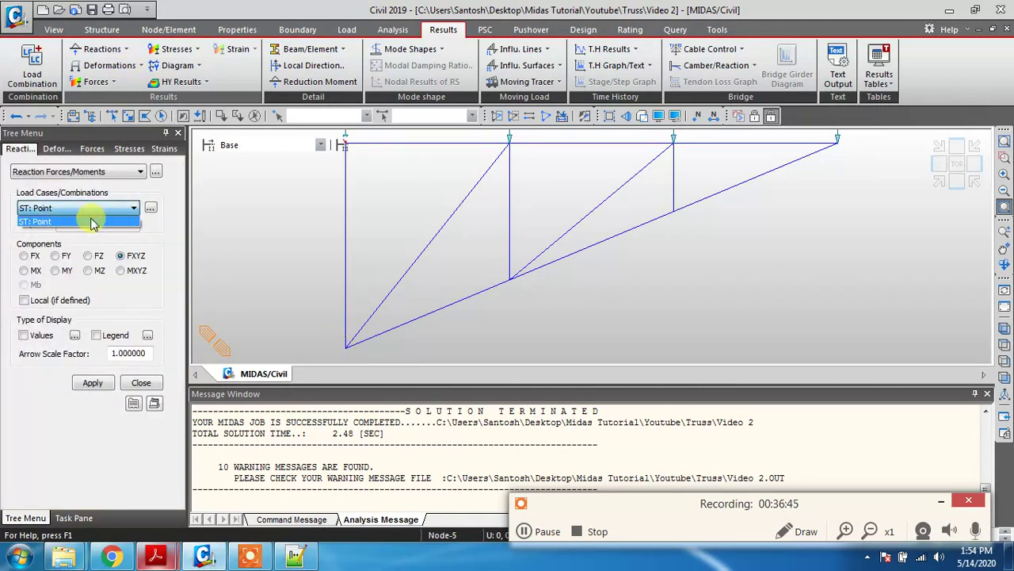
click(92, 222)
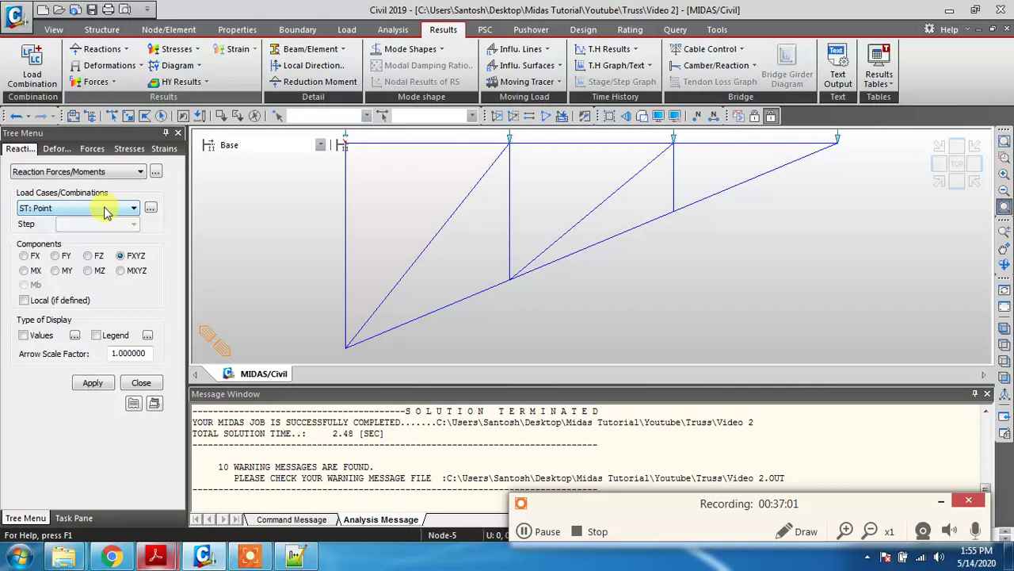
click(132, 211)
click(127, 221)
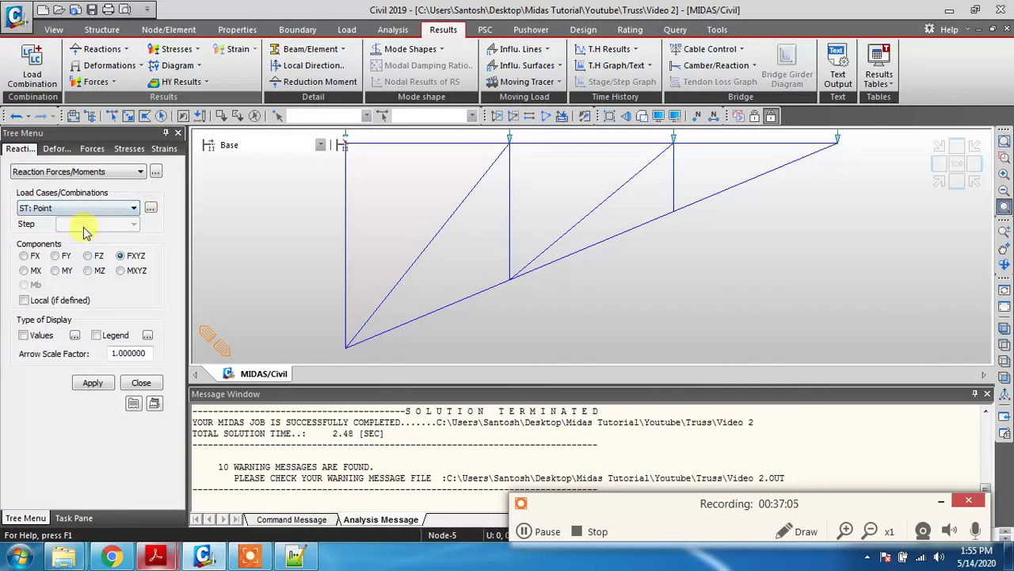
Display the FXYZ support reactions with their values shown to 2 decimal points
click(128, 257)
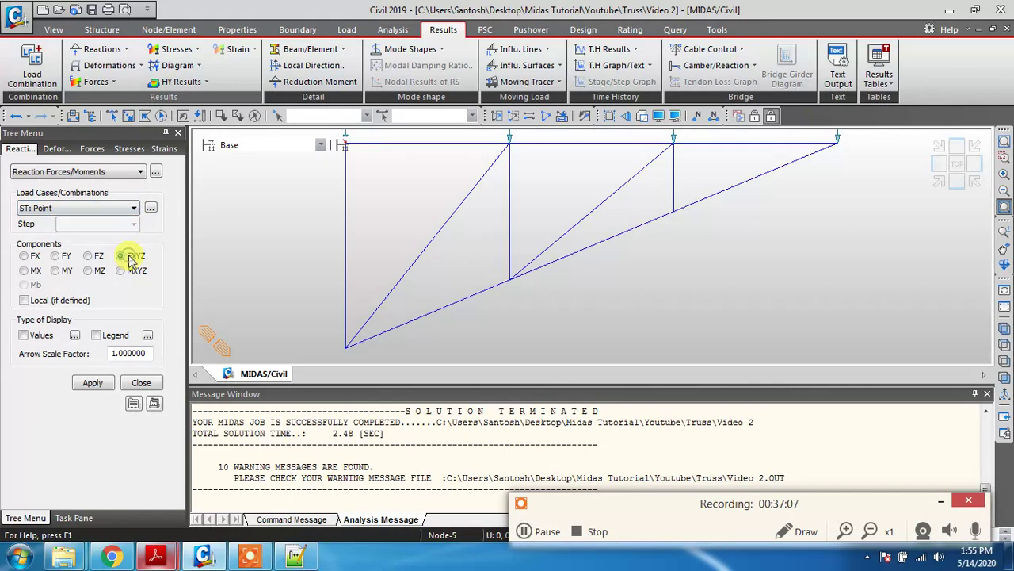
click(23, 335)
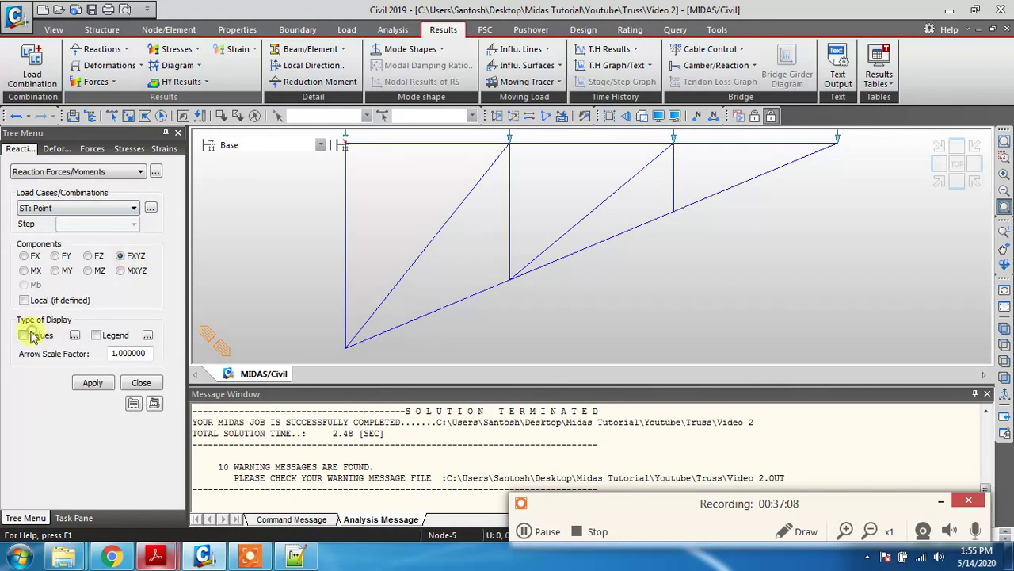
click(74, 336)
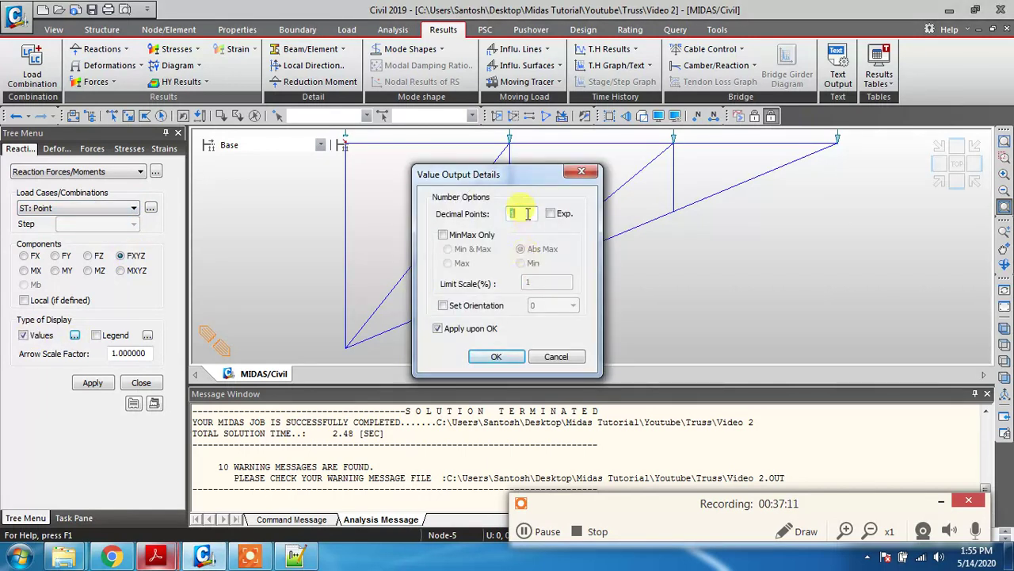
text(2)
click(497, 357)
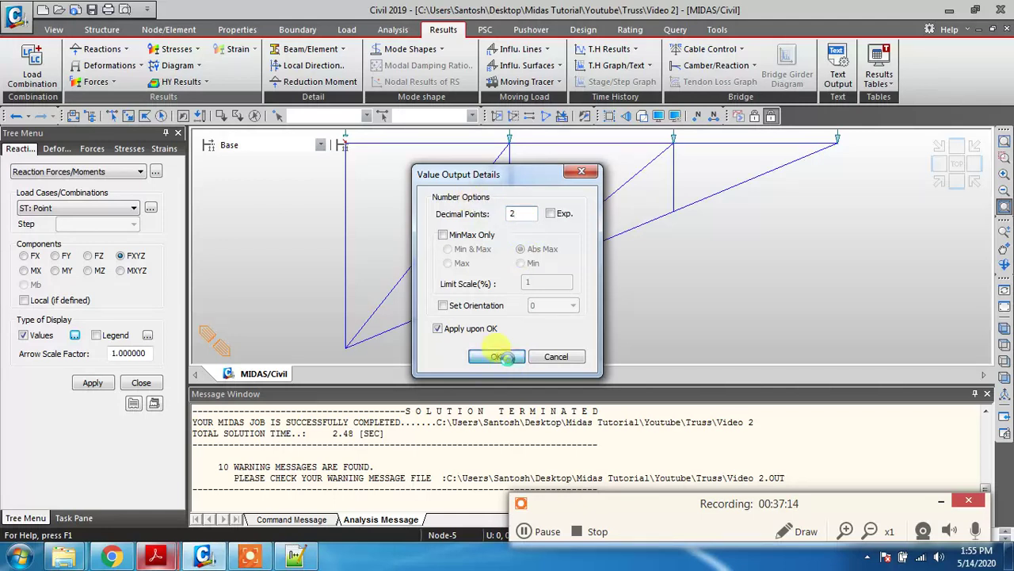
click(91, 383)
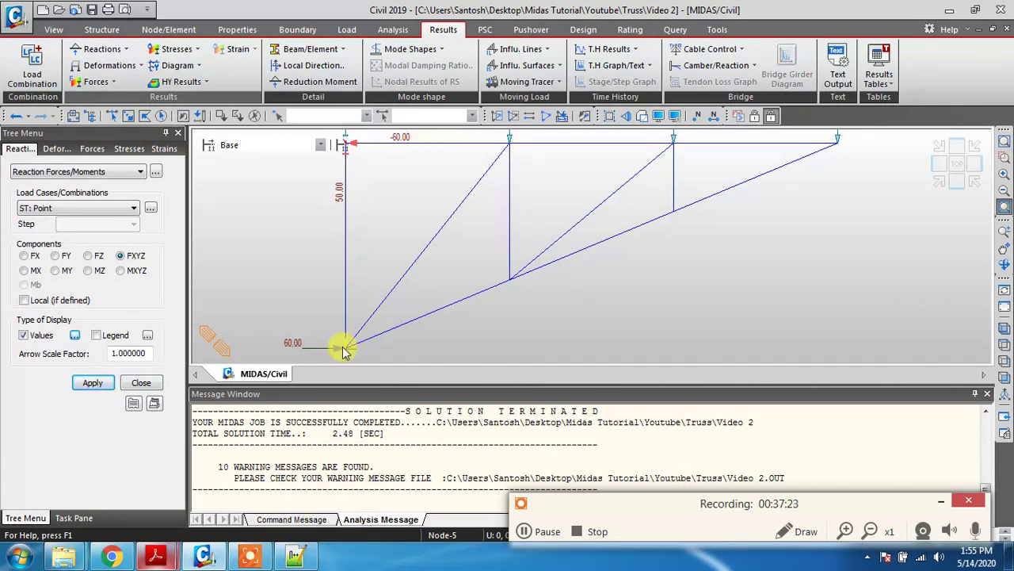
Compare the support reactions with the hand calculation for Exercise 6.13 in CE297-Ch6.pdf, and return to the midas Civil model
mouse_move(251, 557)
mouse_move(156, 557)
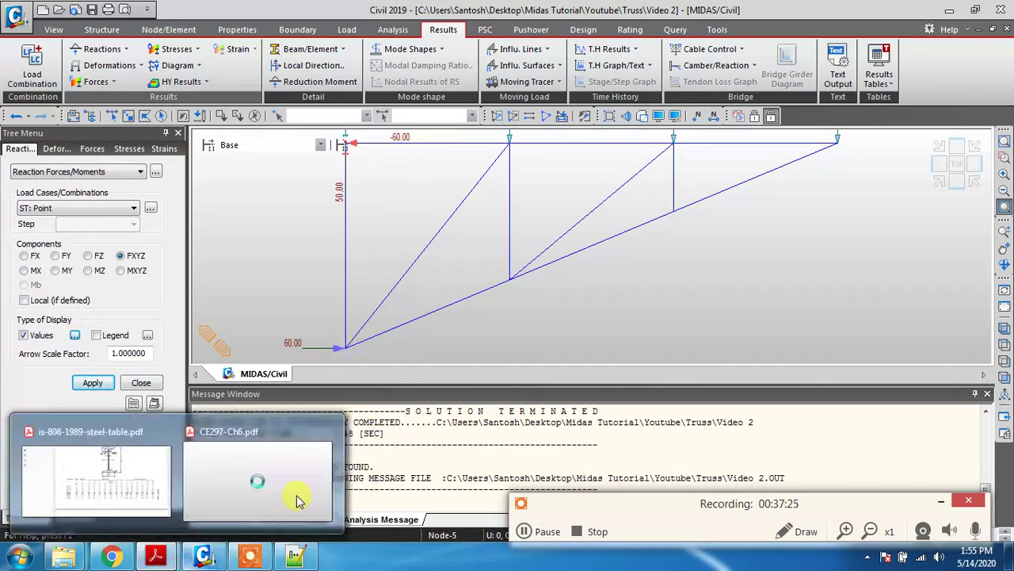
click(300, 500)
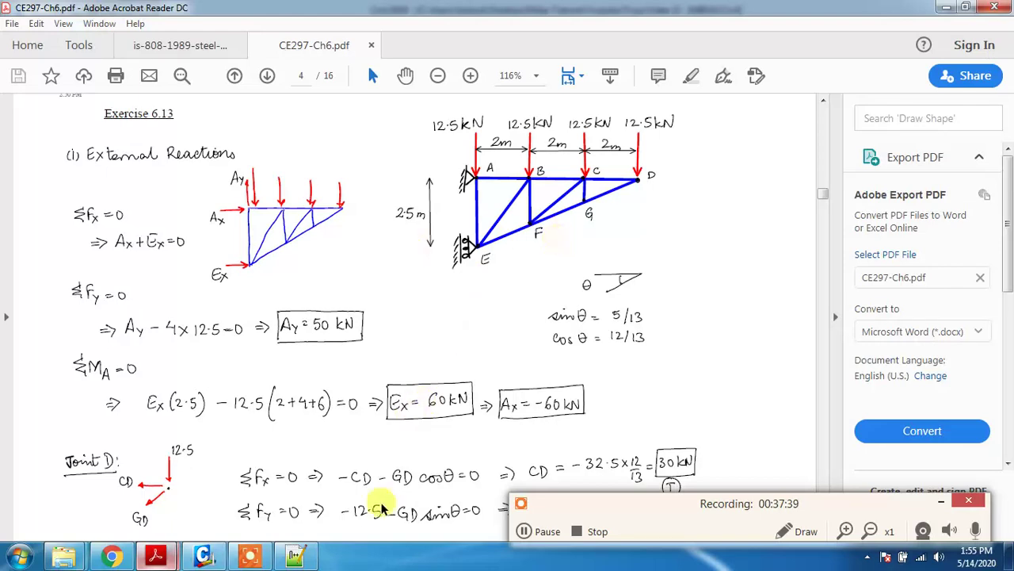
mouse_move(203, 557)
click(230, 476)
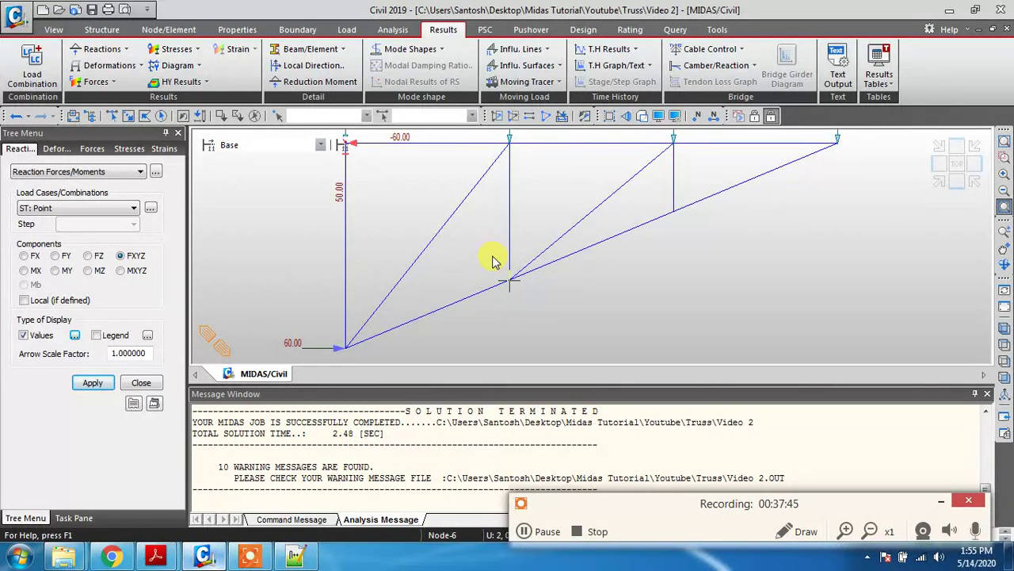
Open the Beam Forces/Moments results for load case ST: Point, keeping the part set to Total
click(113, 83)
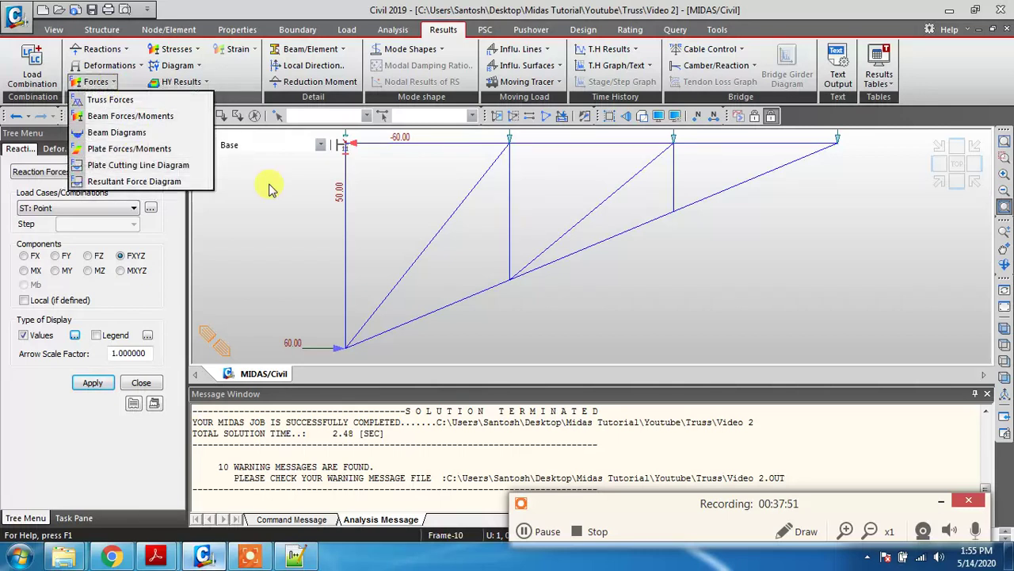
click(123, 117)
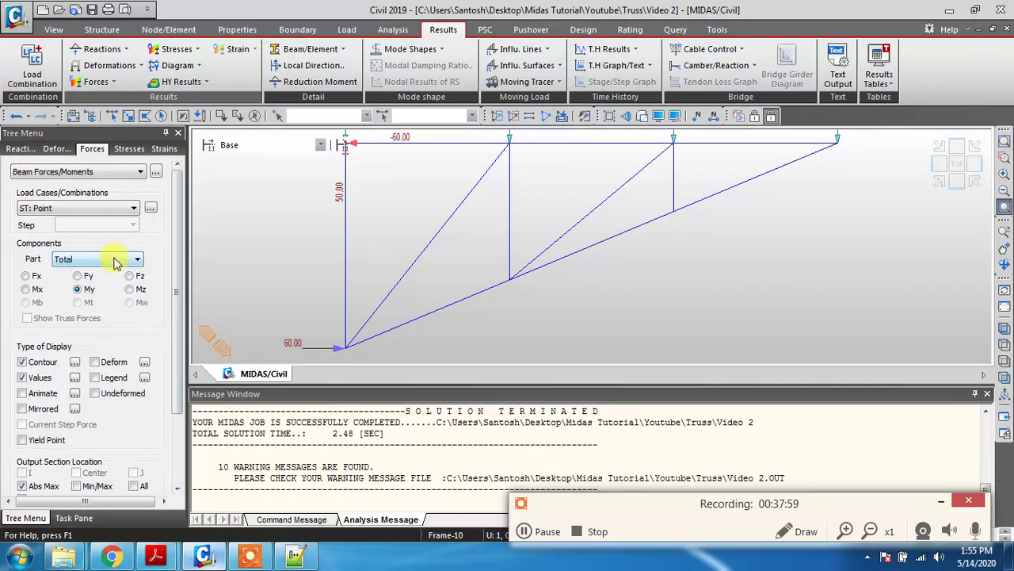
click(115, 262)
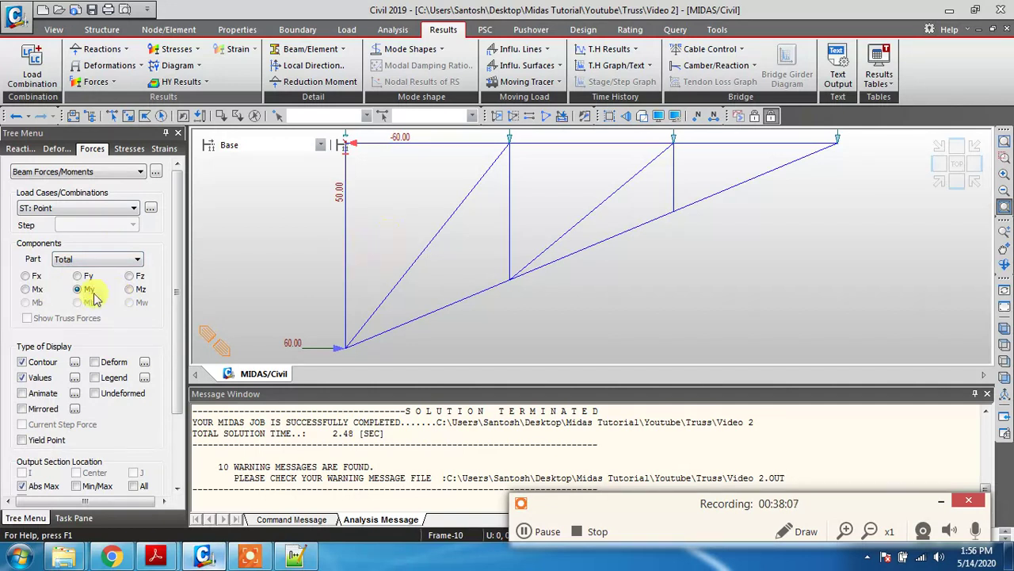
mouse_move(431, 270)
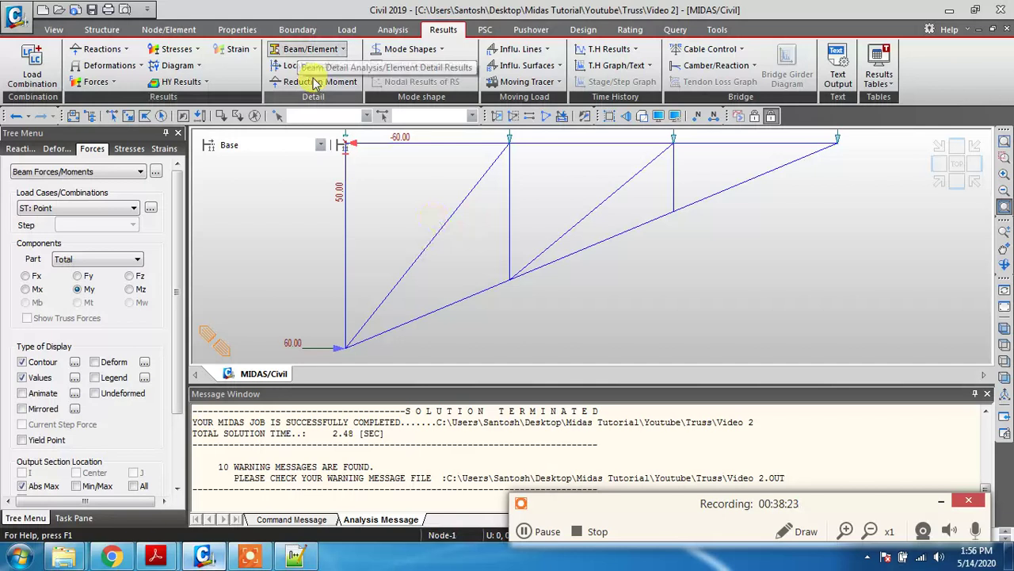
Turn on the local axis display for the elements and inspect the axis orientation along the truss members
click(660, 118)
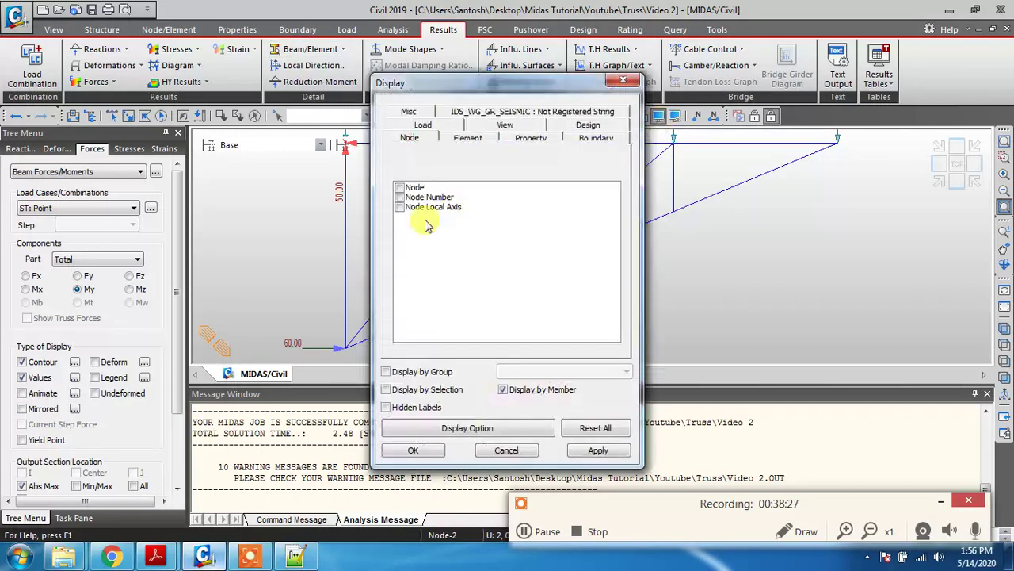
click(468, 138)
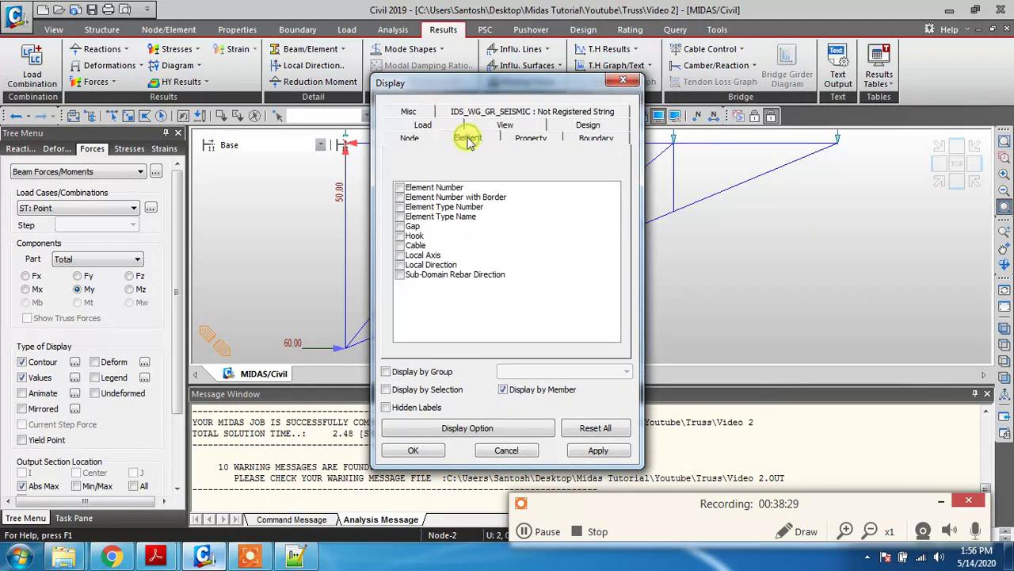
click(399, 255)
click(598, 450)
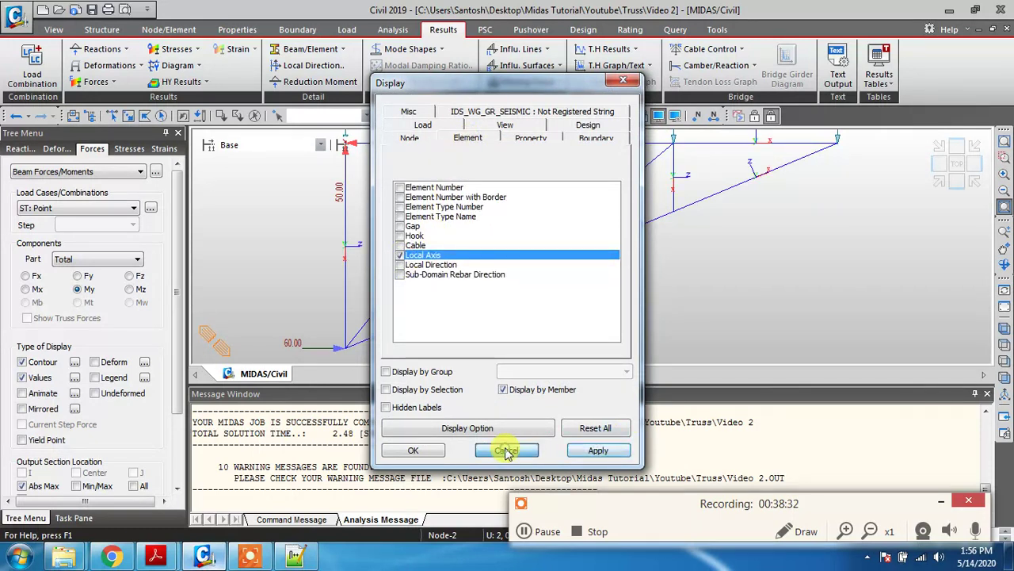
click(506, 450)
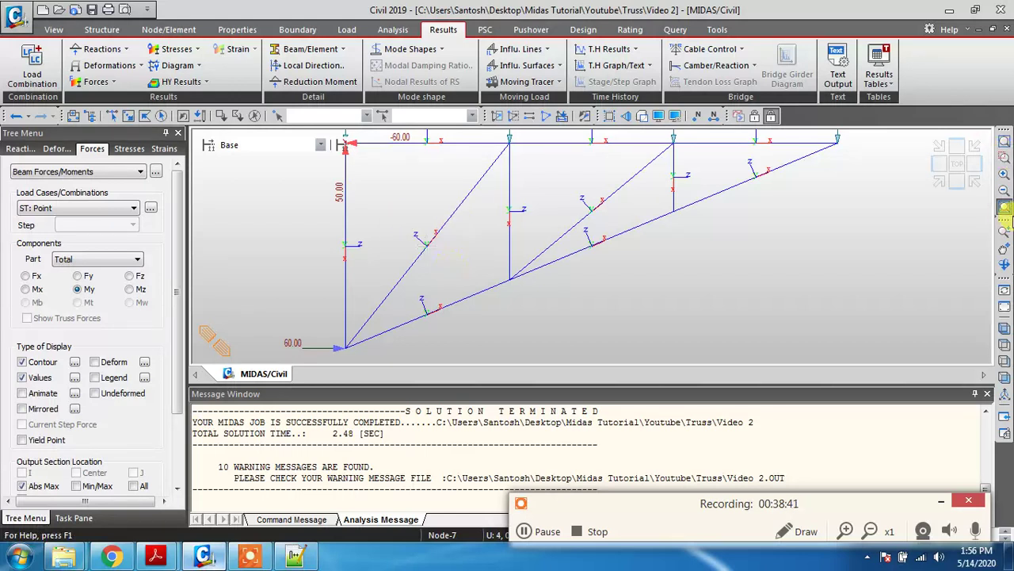
click(1004, 175)
click(1005, 175)
click(1005, 175)
click(1005, 176)
click(1005, 175)
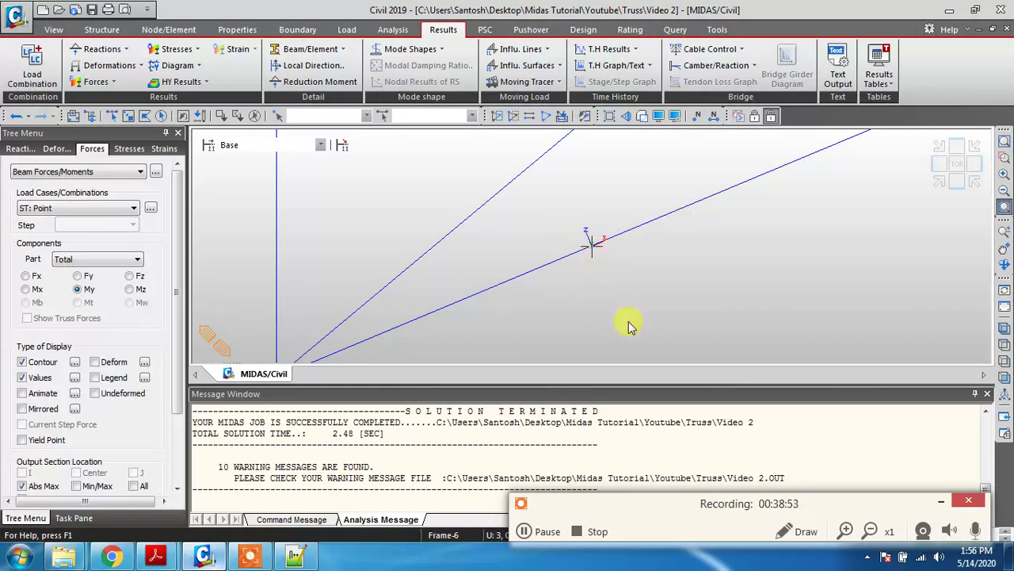
click(1004, 207)
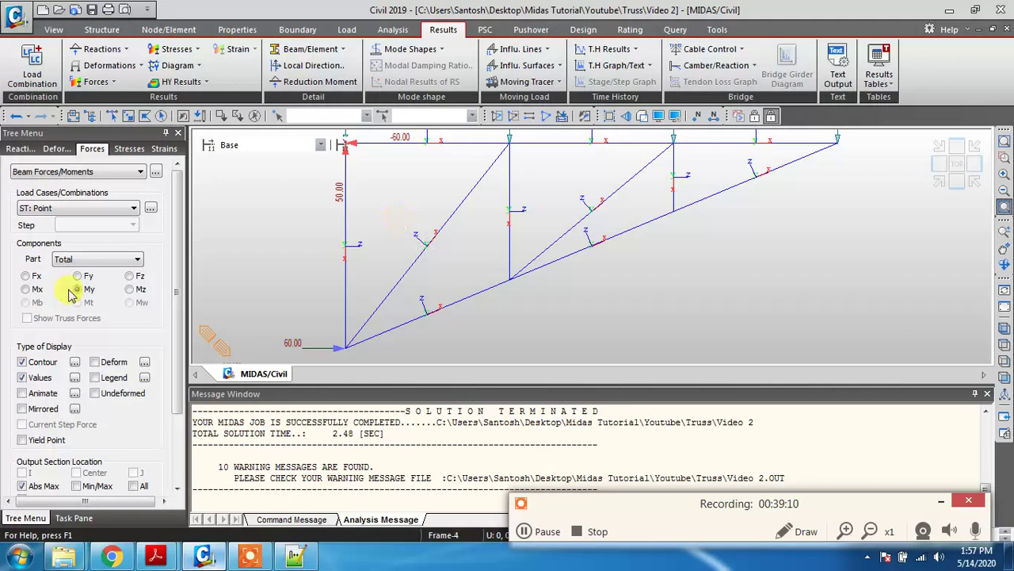
Plot the axial force Fx on all truss members with contour and values at Abs Max, and review the display settings
click(30, 276)
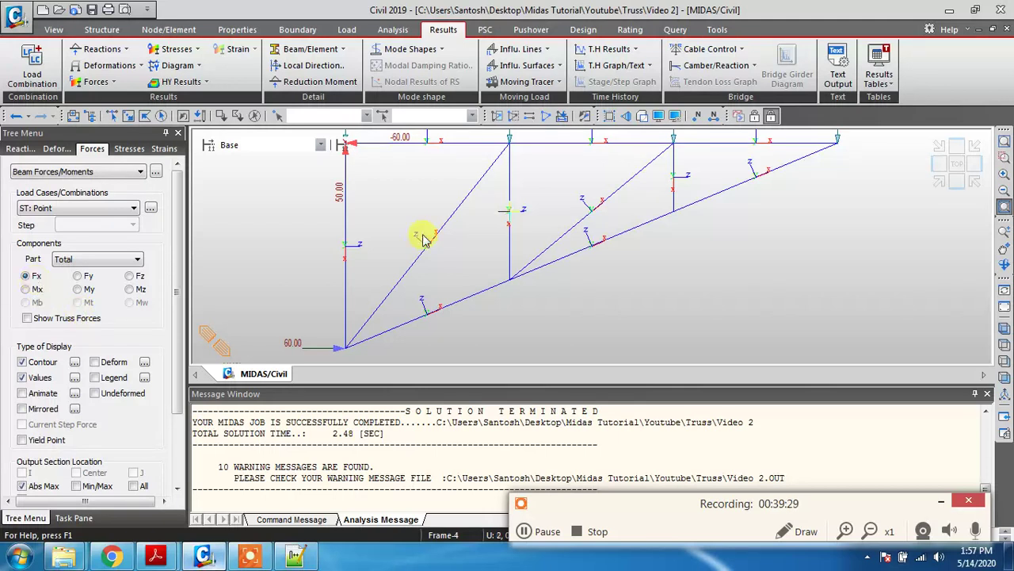
drag(178, 365, 180, 485)
click(92, 444)
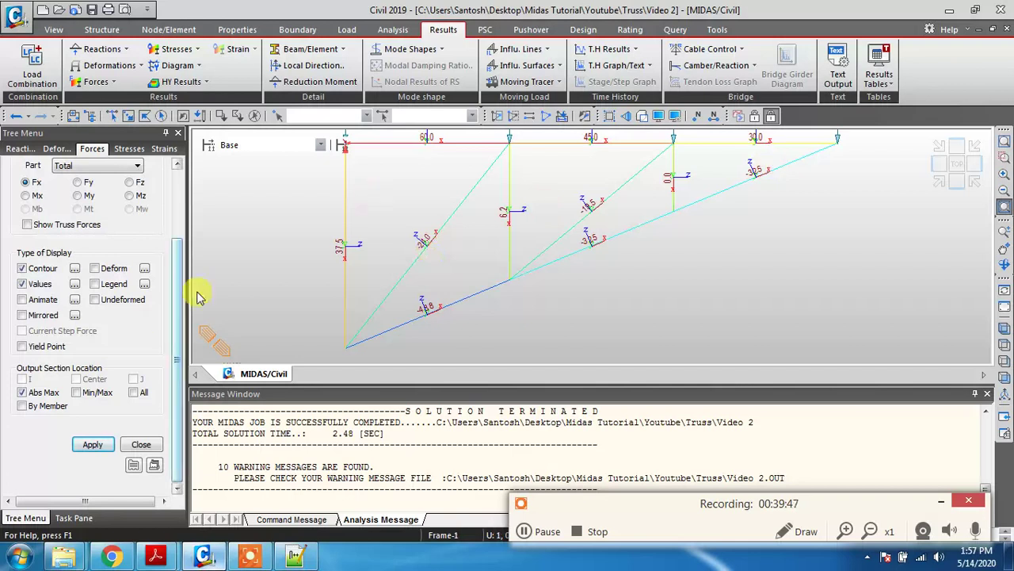
drag(176, 258, 179, 299)
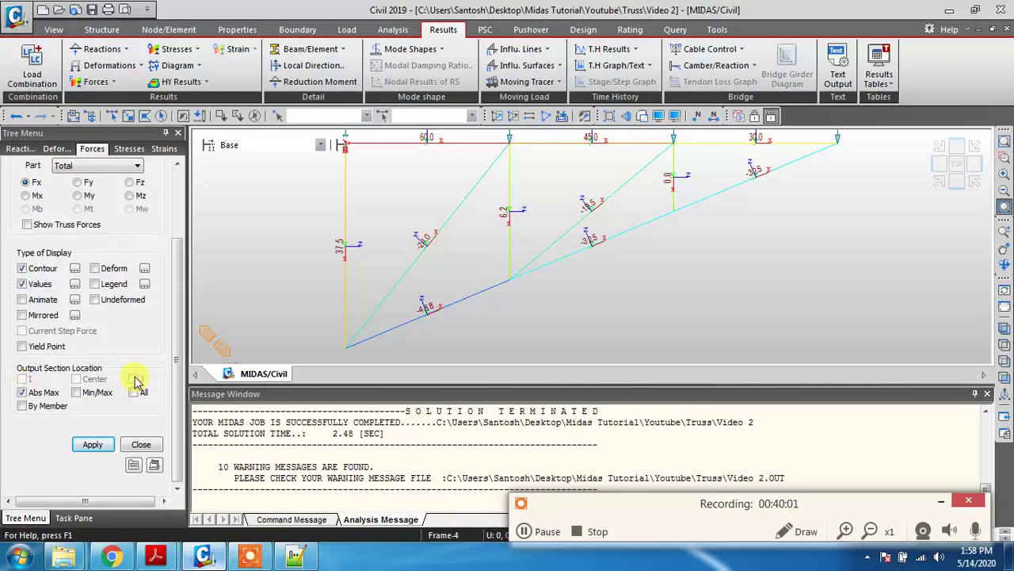
drag(174, 340, 167, 290)
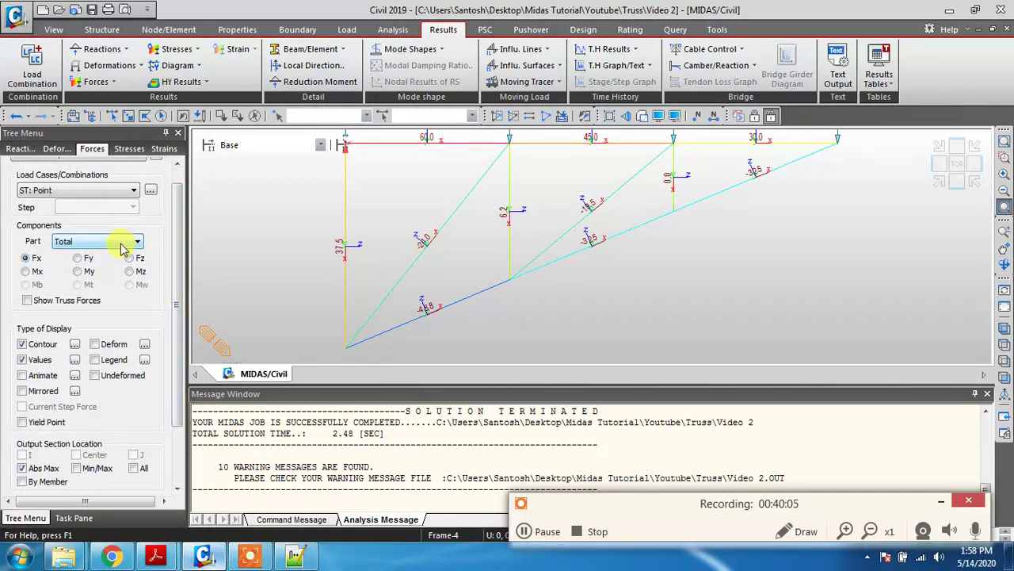
click(79, 301)
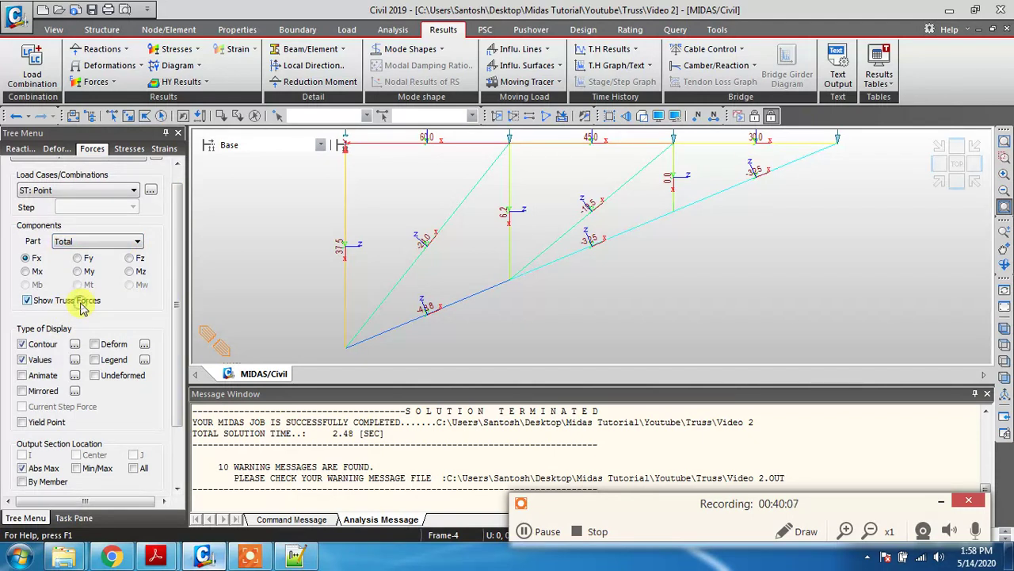
click(79, 301)
scroll(103, 341, down, 3)
click(45, 349)
click(43, 349)
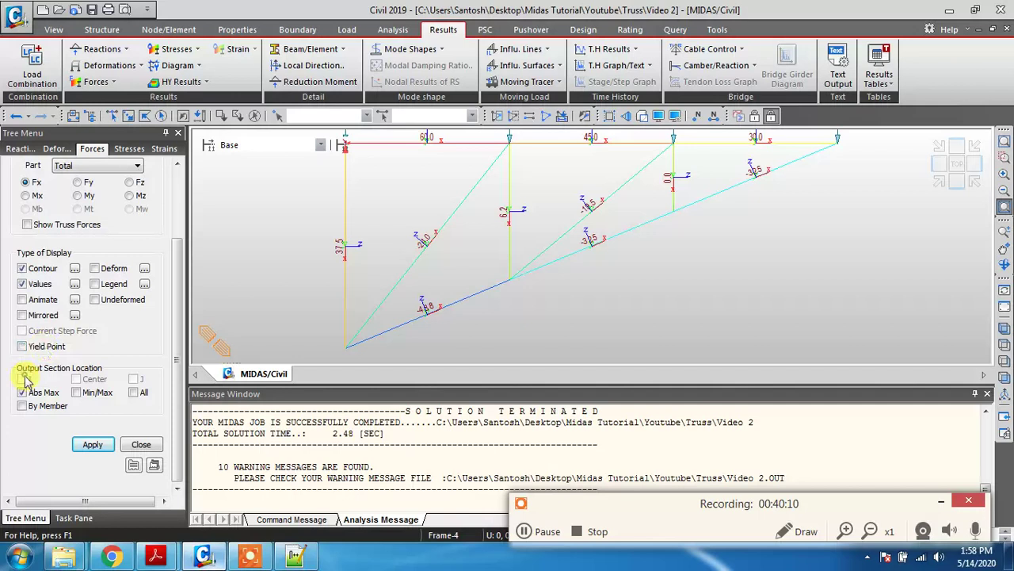
Plot the Fx values at the I and J ends of each member instead of at Abs Max
click(24, 393)
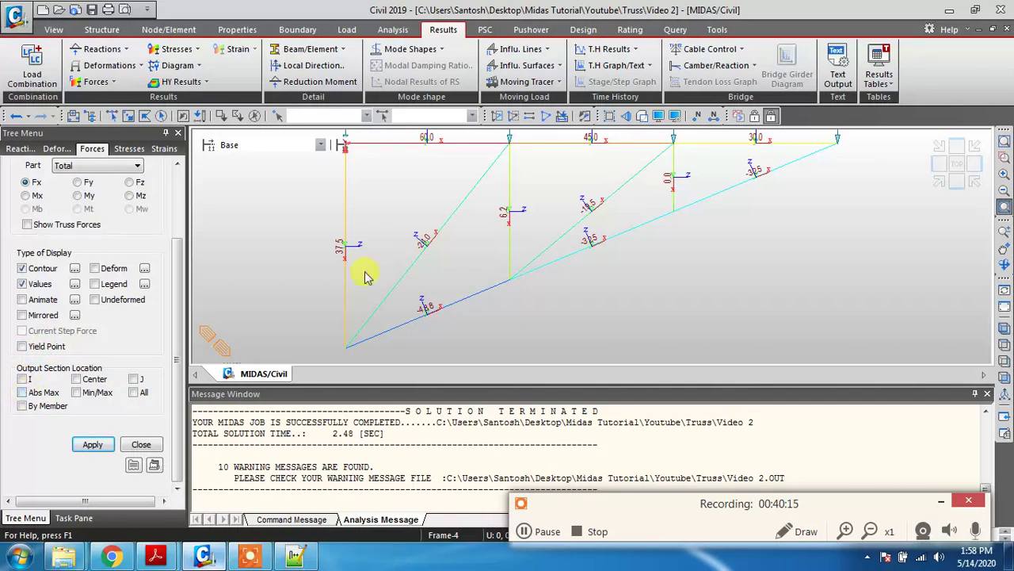
click(23, 379)
click(134, 380)
click(93, 444)
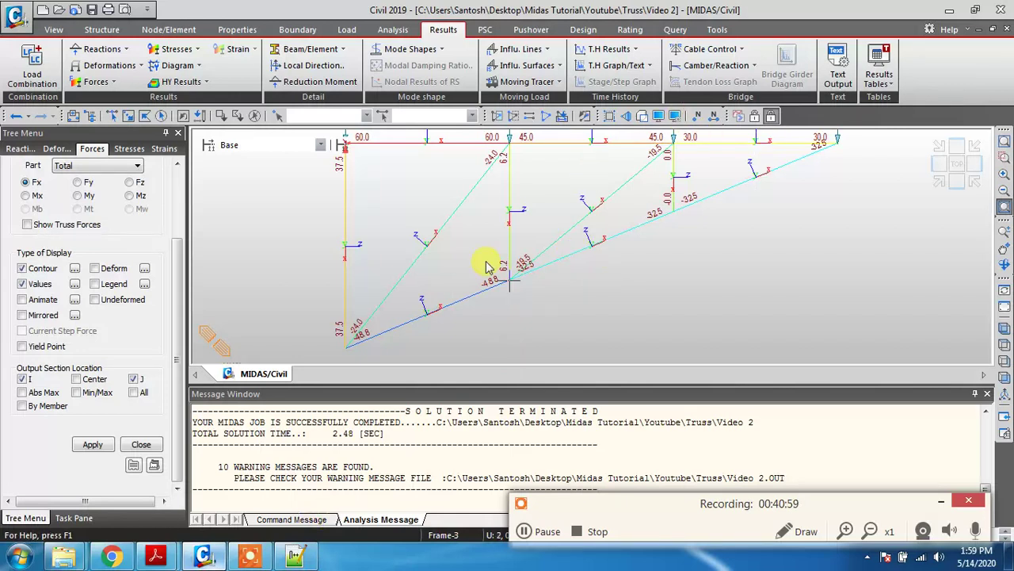
Turn off the local axis display for the elements and close the beam force diagram settings
click(659, 116)
click(424, 255)
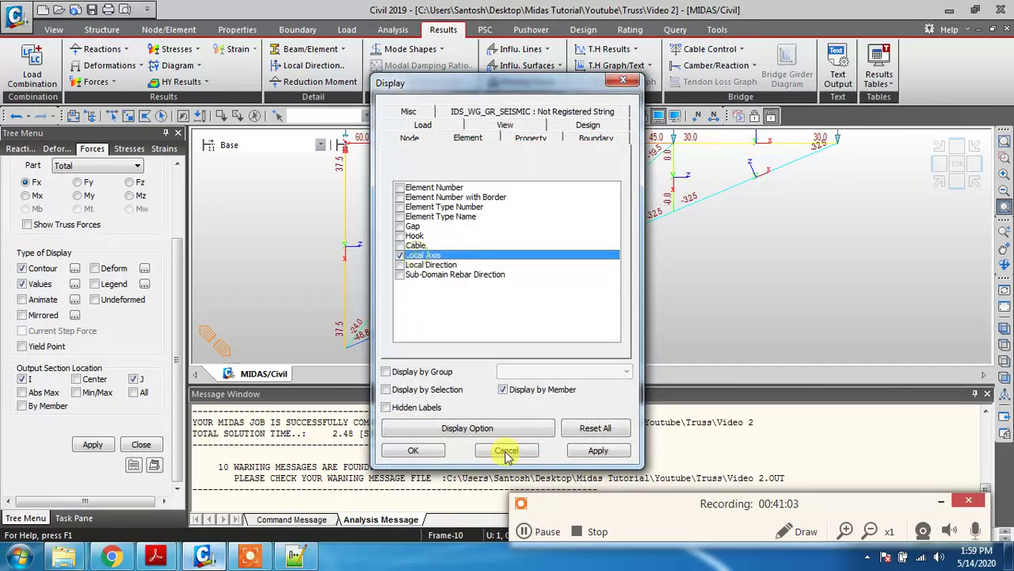
click(399, 255)
click(596, 450)
click(422, 450)
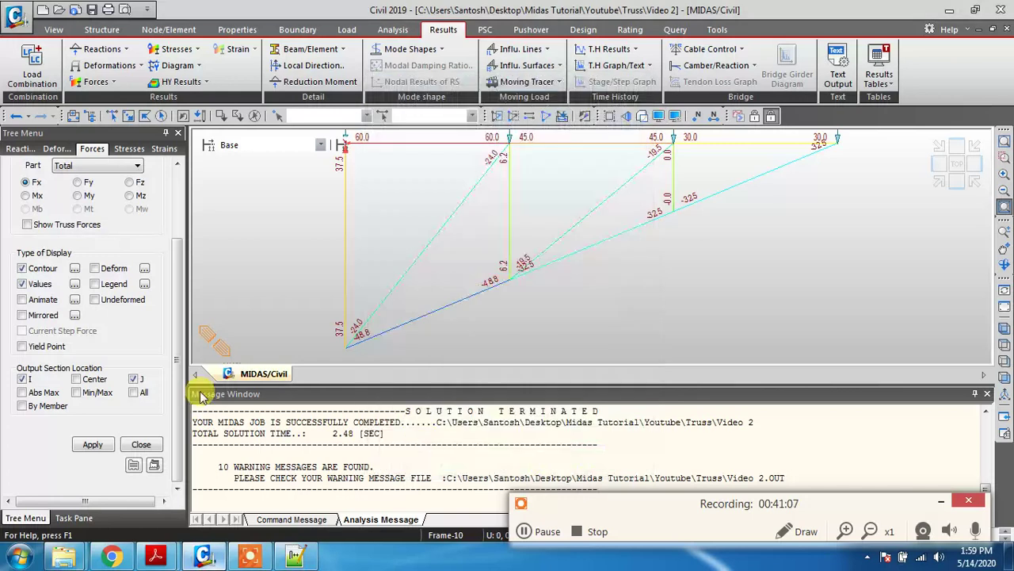
click(145, 447)
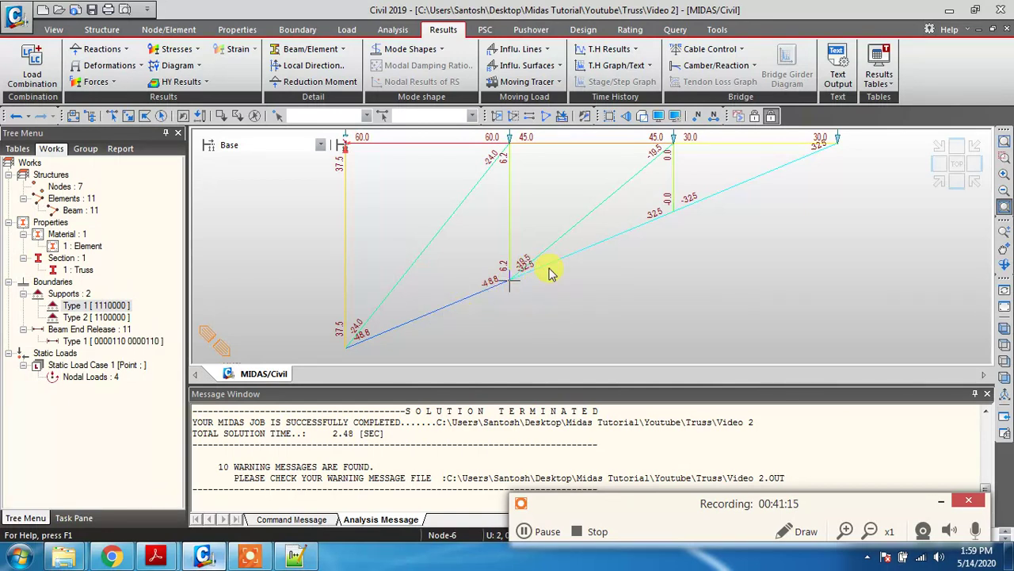
Show the element numbers, check the joint D calculation and truss sketch in CE297-Ch6.pdf, and return to the midas Civil model
click(713, 116)
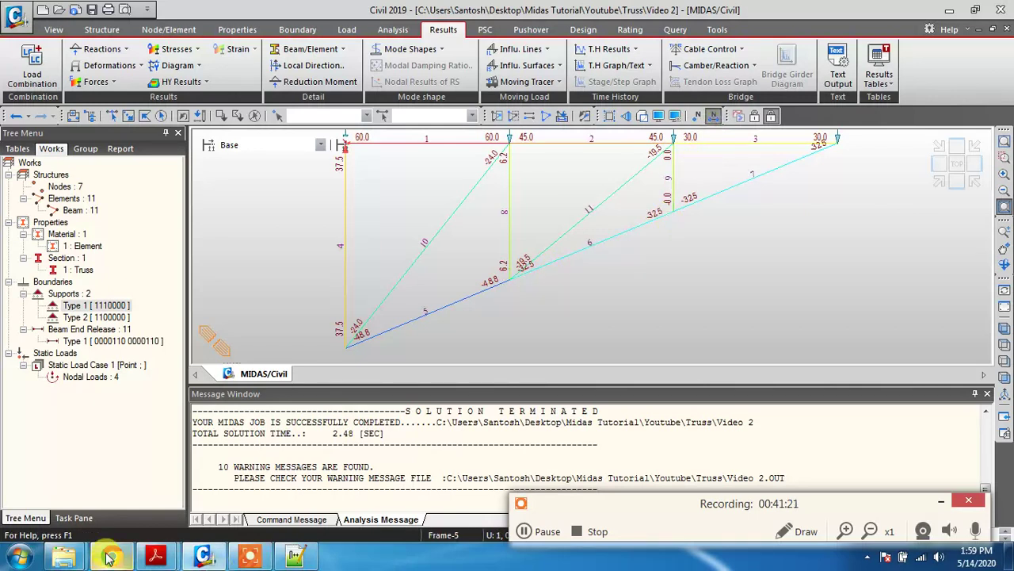
mouse_move(156, 557)
click(222, 512)
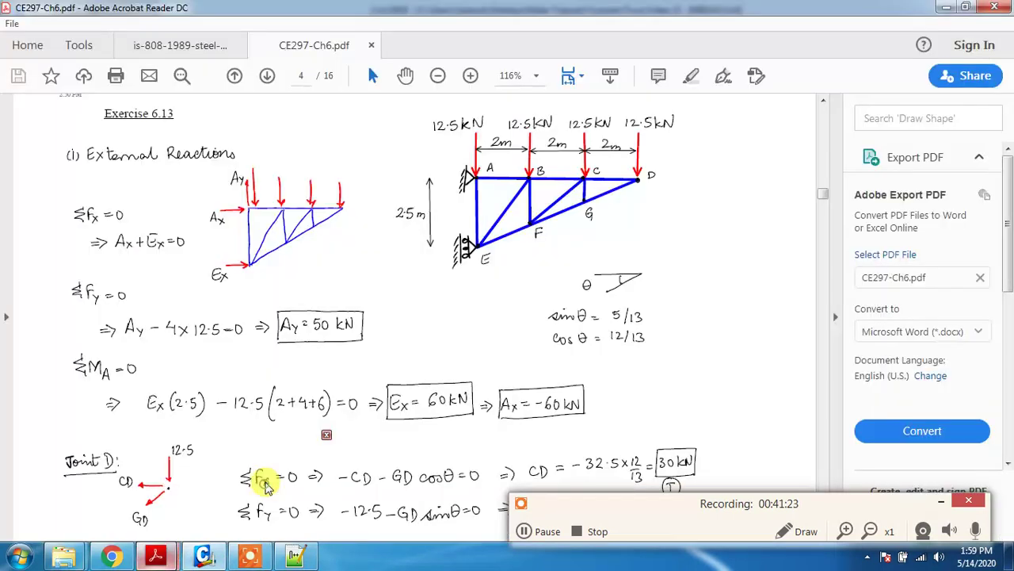
scroll(339, 370, down, 4)
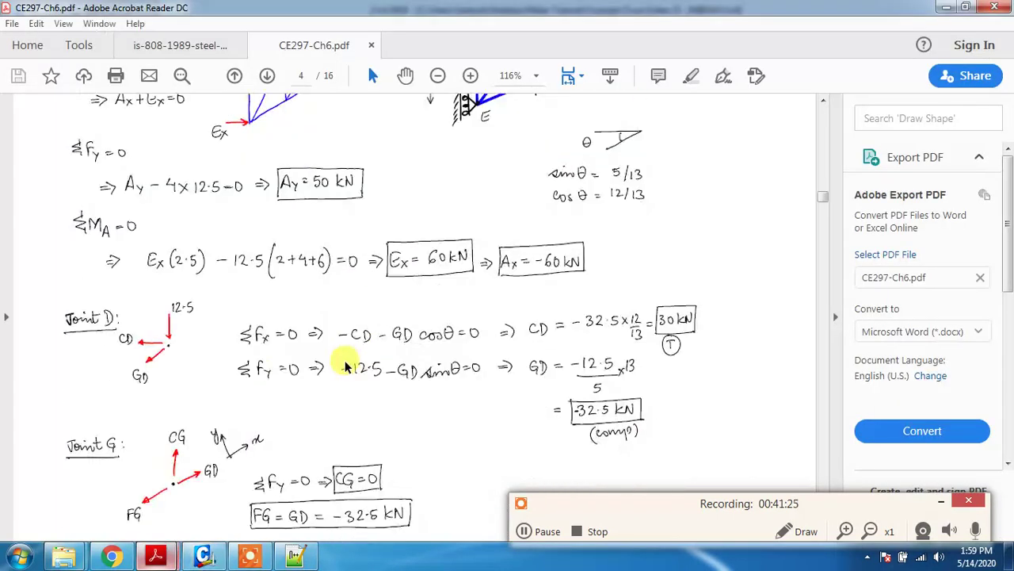
scroll(545, 374, up, 3)
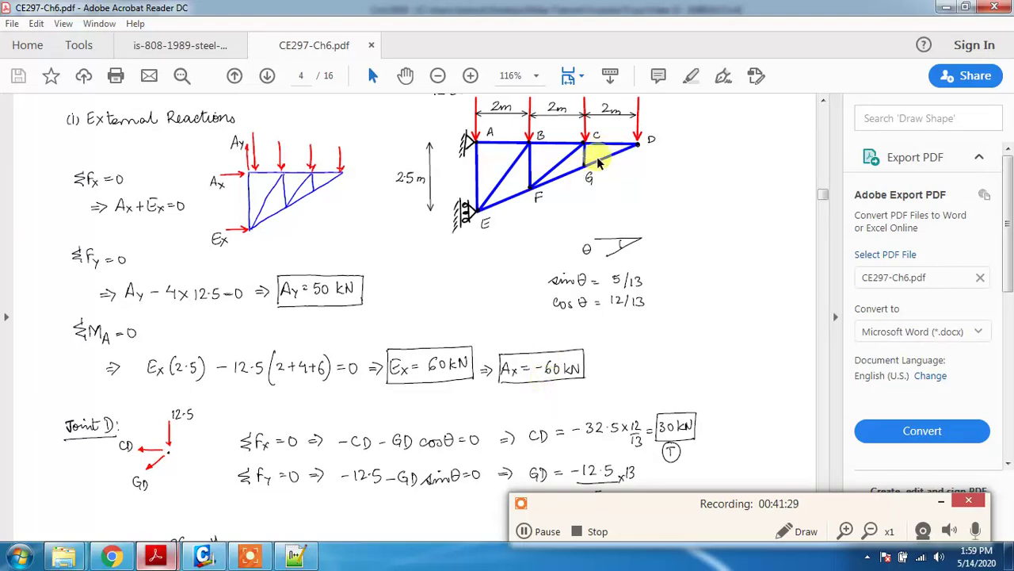
click(194, 558)
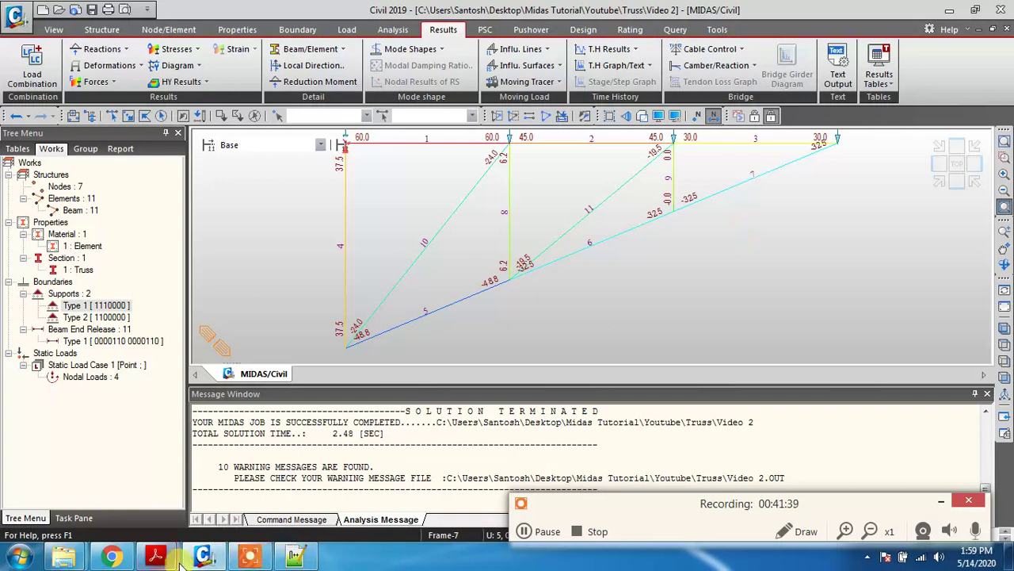
Compare the hand-calculated forces at joints D and G in CE297-Ch6.pdf with the axial forces in the midas Civil model
click(155, 556)
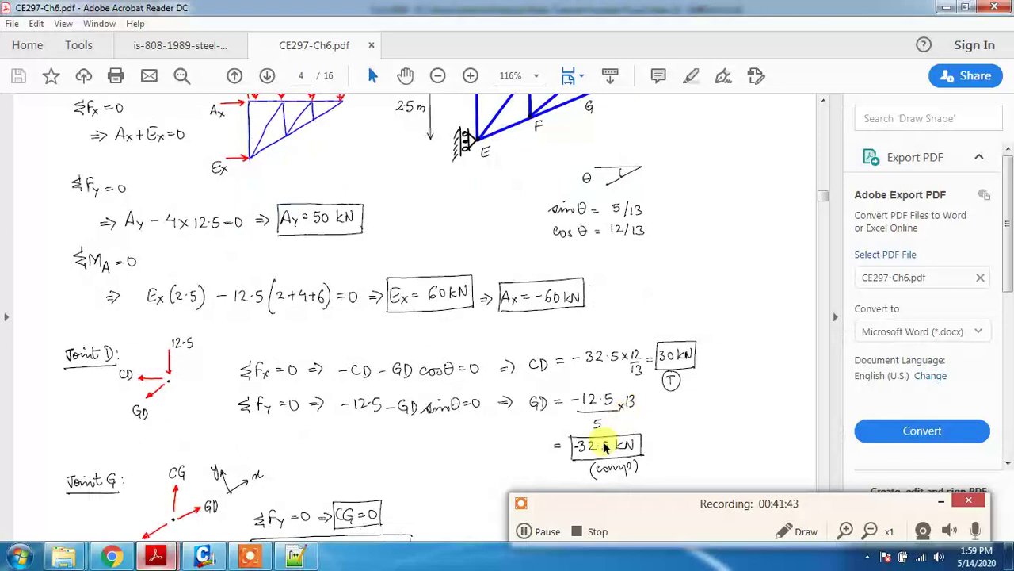
scroll(501, 378, down, 1)
scroll(500, 378, down, 2)
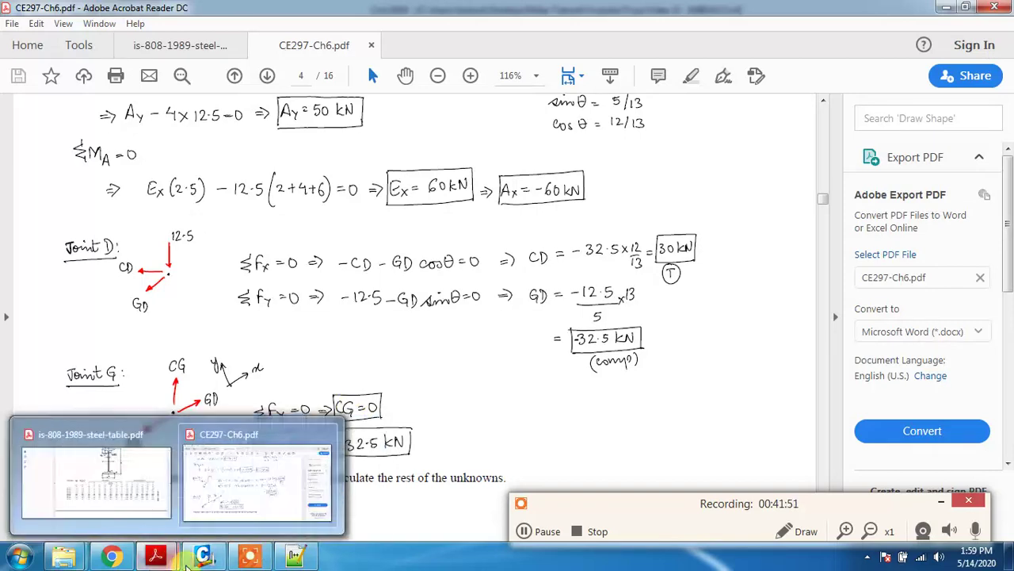
click(170, 559)
click(169, 558)
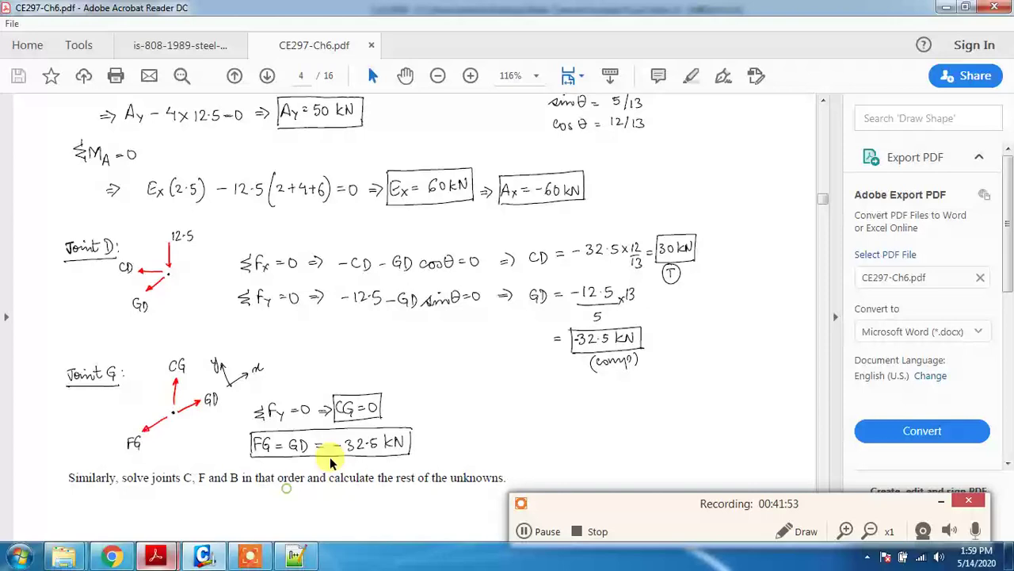
scroll(491, 258, up, 5)
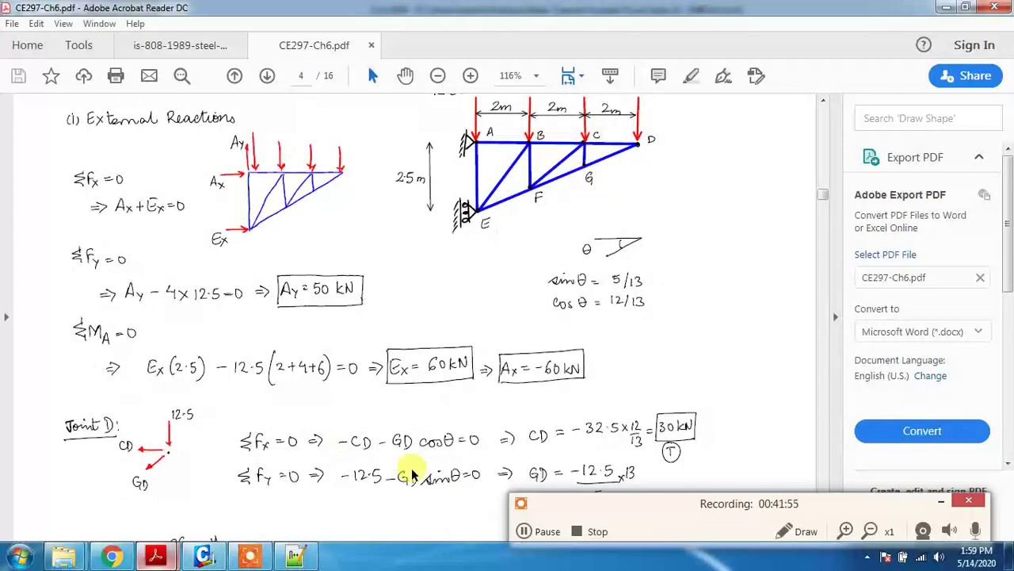
click(207, 558)
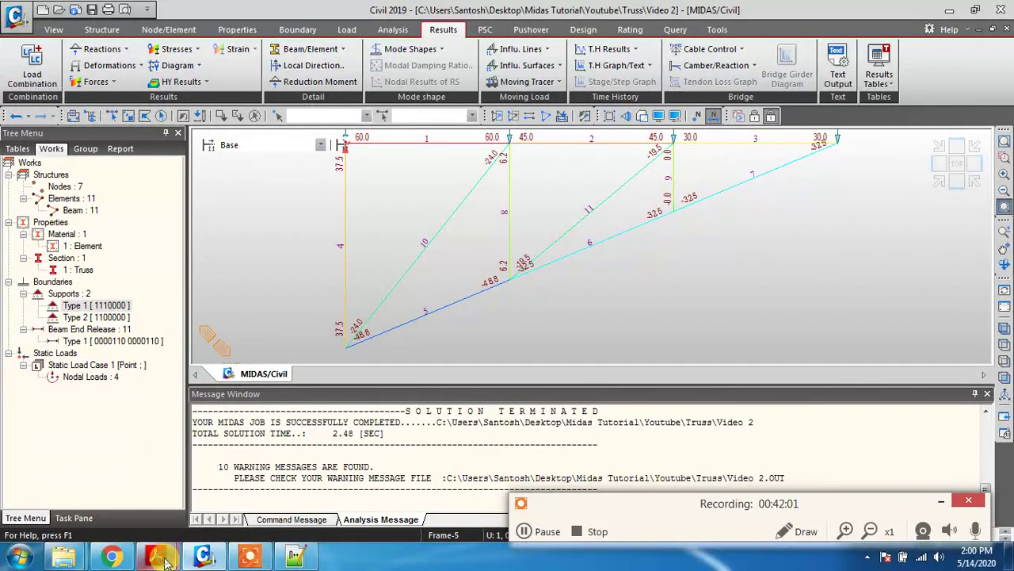
Recheck members CG and FG in CE297-Ch6.pdf against the Exercise 6.13 truss sketch, and switch back to midas Civil
mouse_move(155, 557)
click(294, 492)
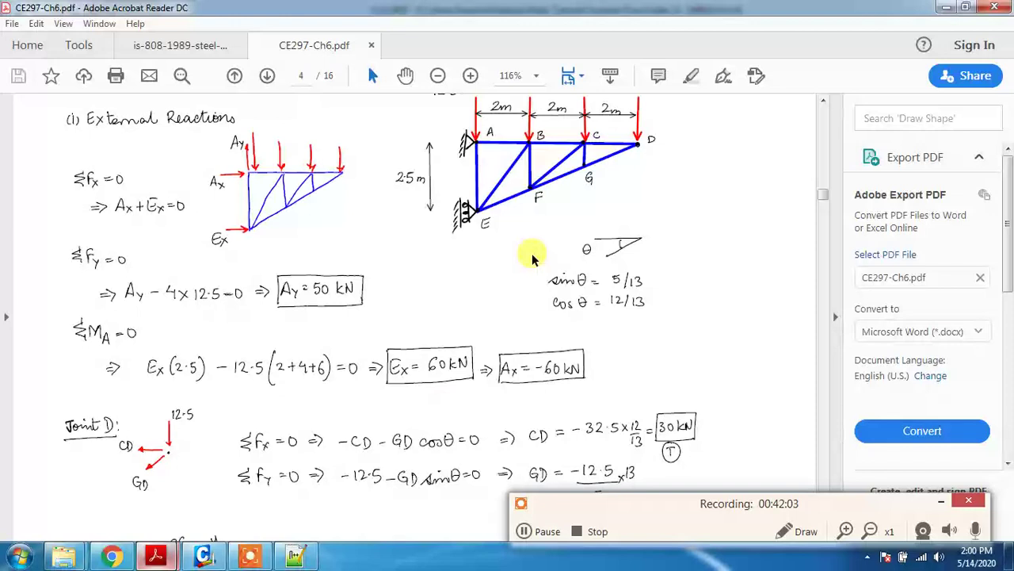
scroll(487, 351, down, 3)
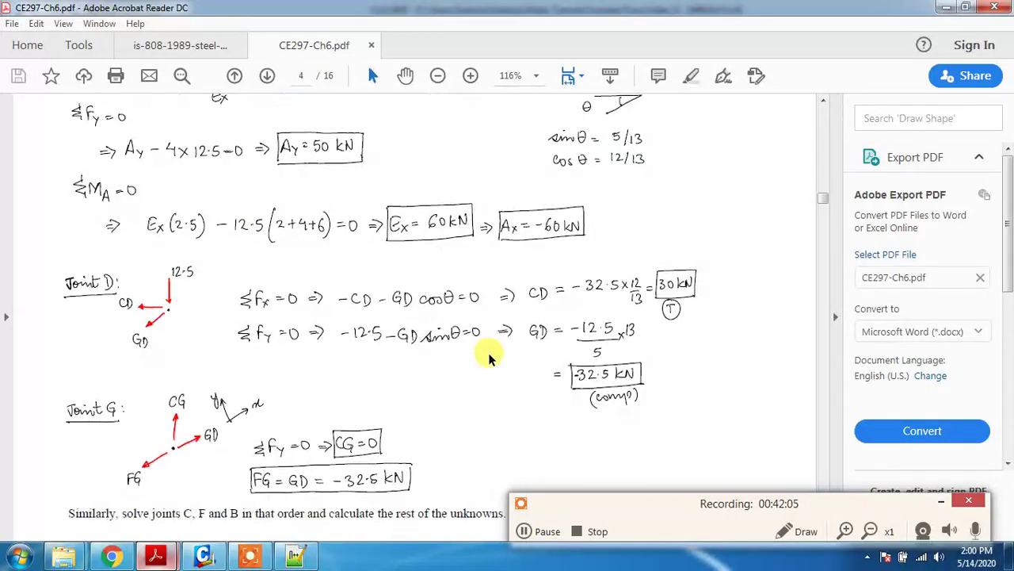
scroll(487, 357, down, 1)
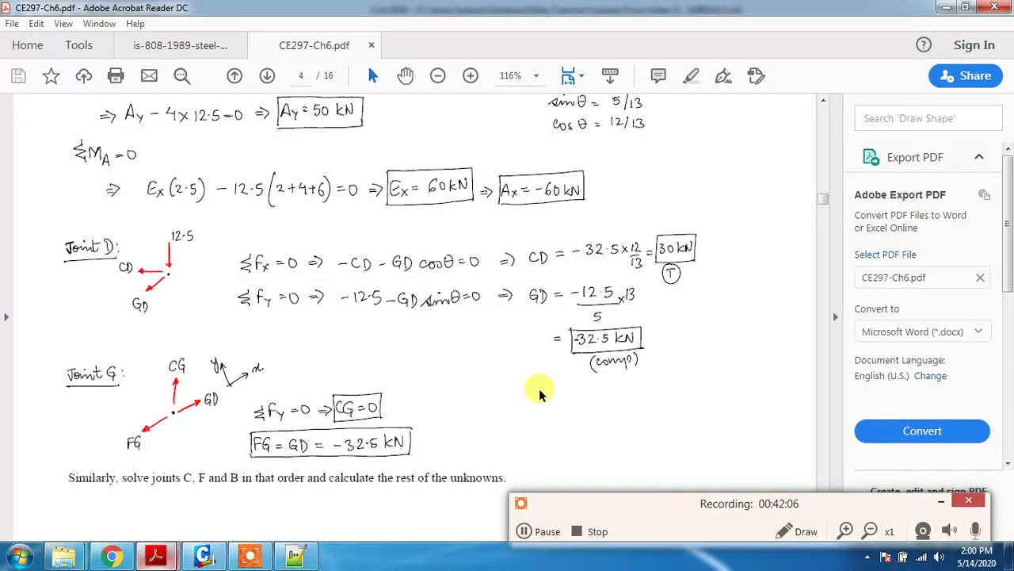
mouse_move(212, 547)
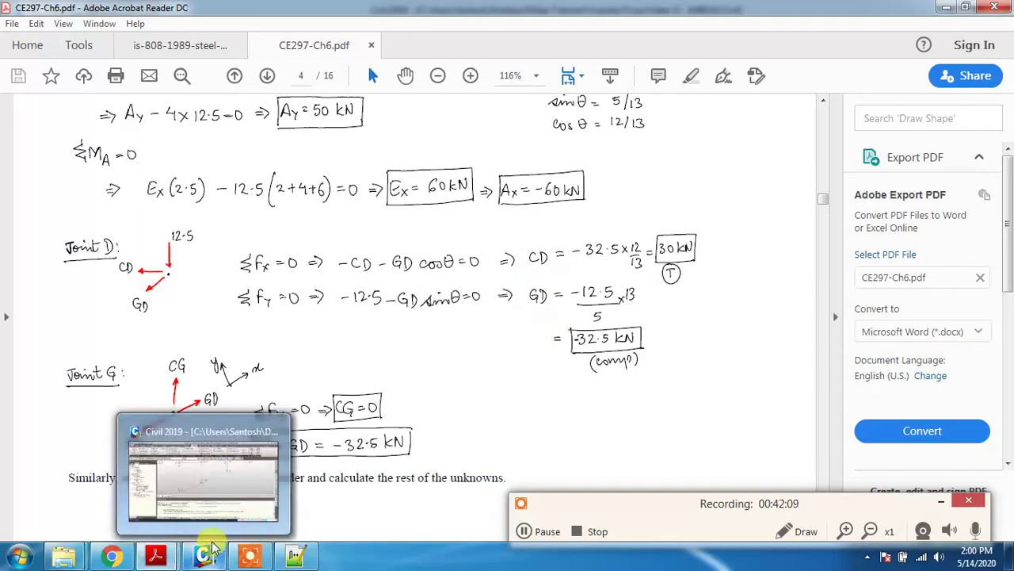
scroll(621, 219, up, 5)
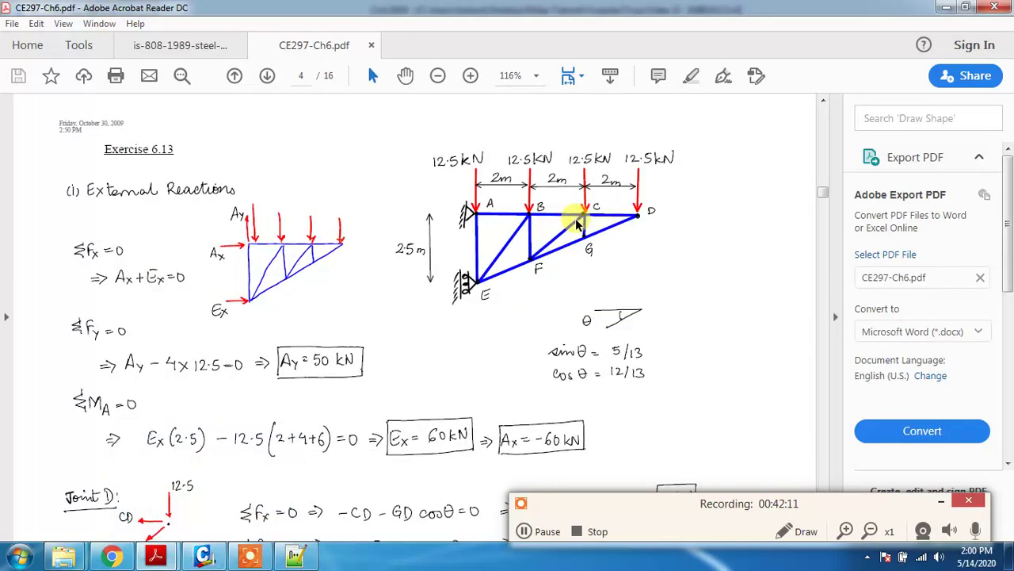
mouse_move(164, 559)
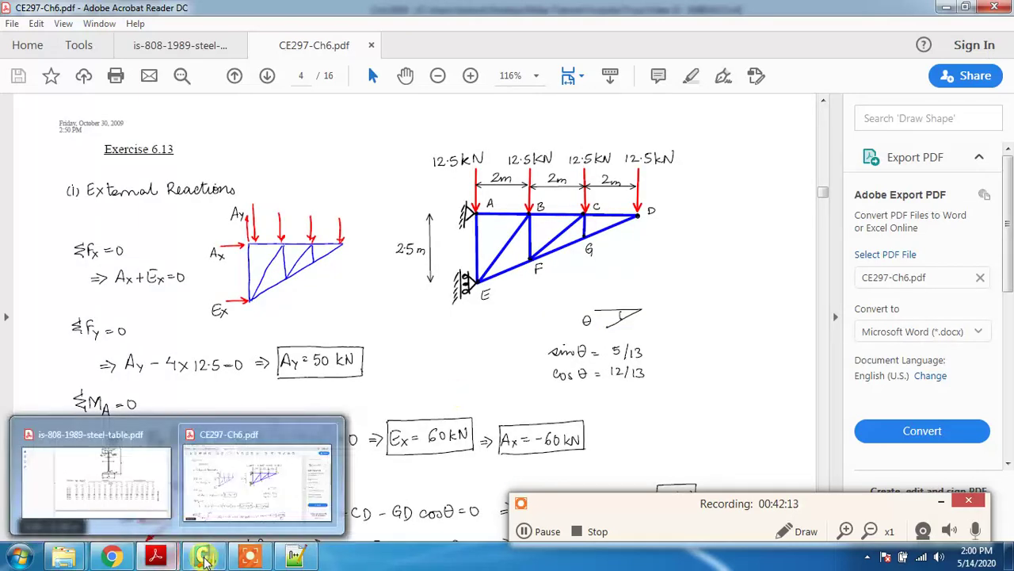
click(203, 555)
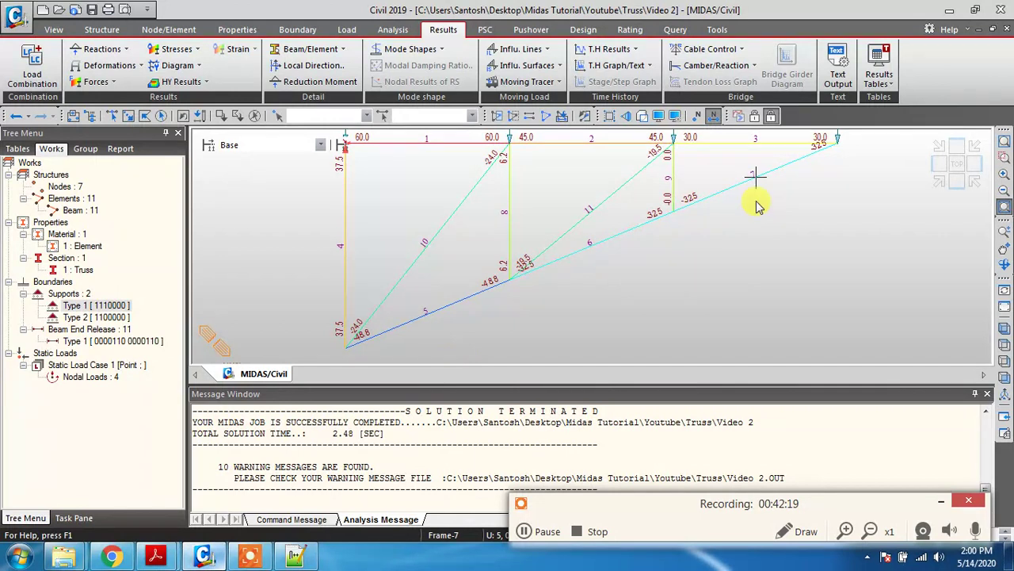
Hide the element numbers and examine the axial forces in the remaining truss members down to the lower support node
click(713, 116)
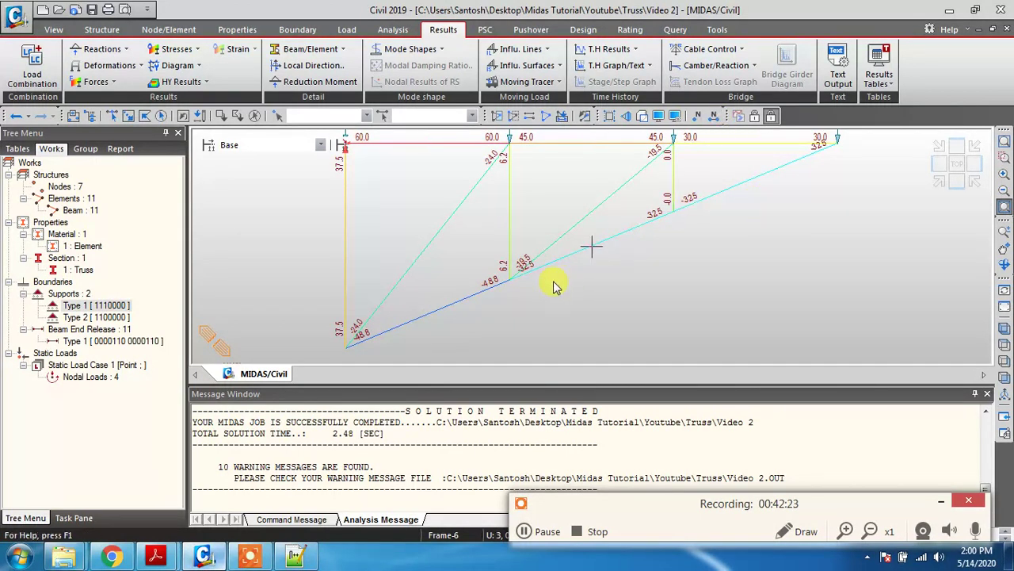
mouse_move(551, 288)
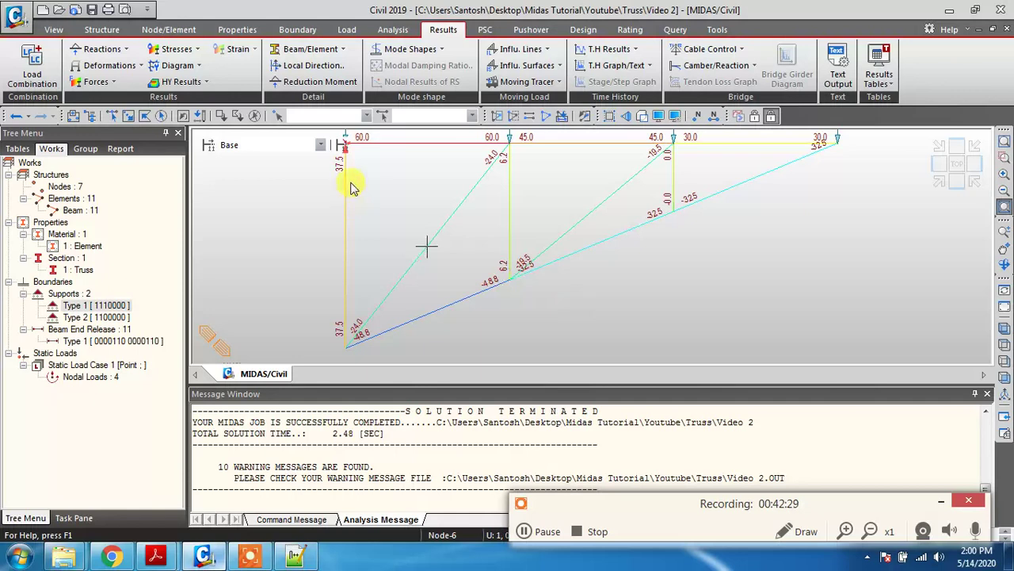
mouse_move(352, 187)
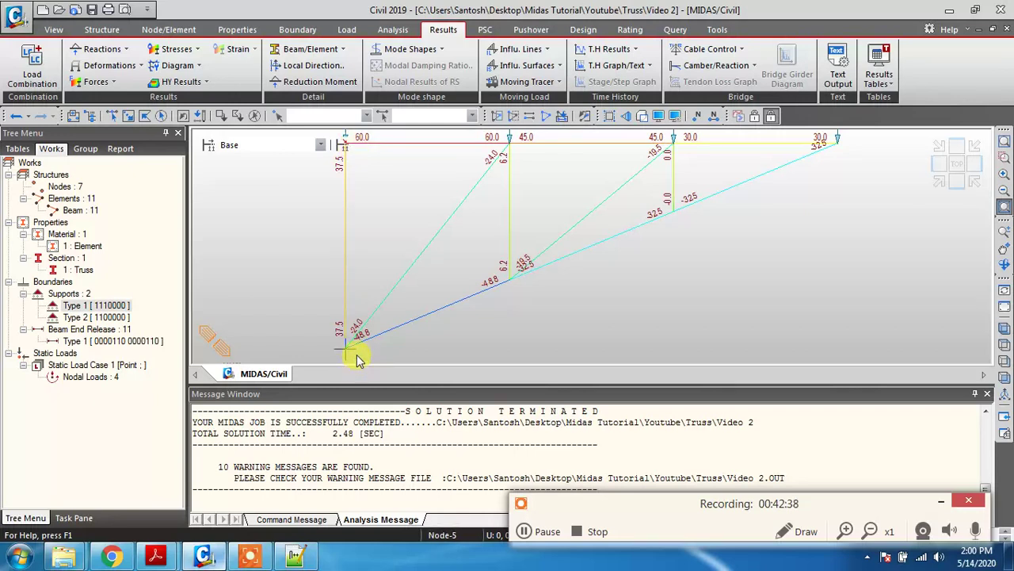
mouse_move(357, 360)
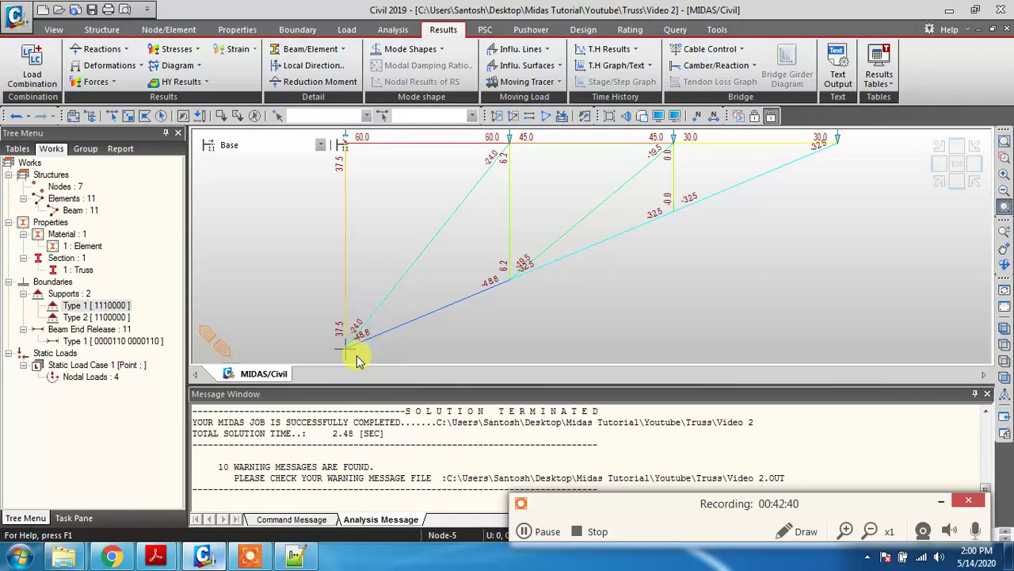